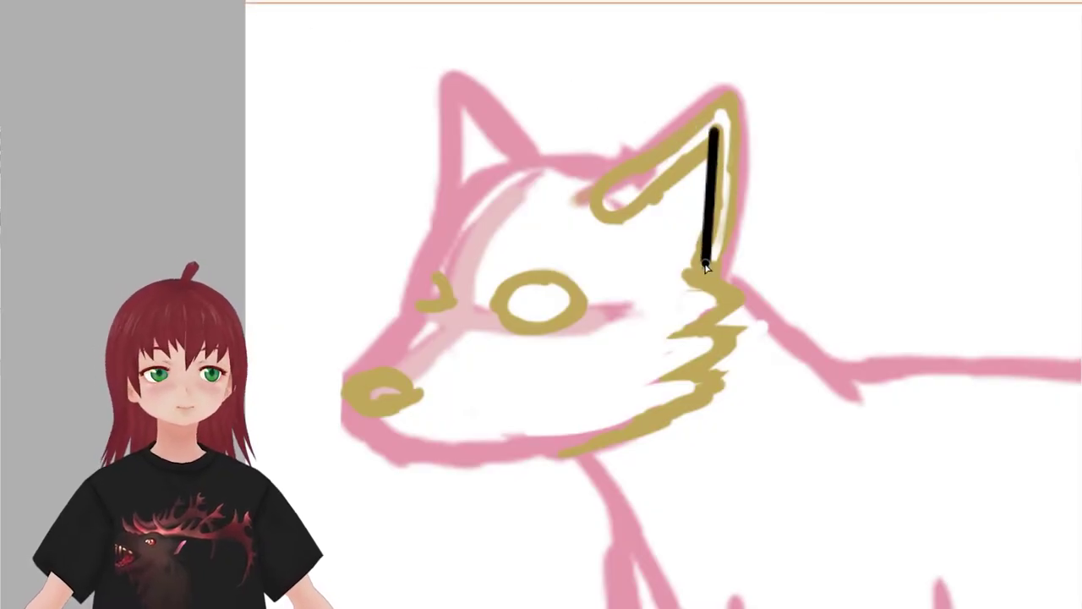
# - Trace the fox's right ear outline in black vector ink over the gold sketch
pyautogui.moveTo(696, 166); pyautogui.dragTo(709, 272)
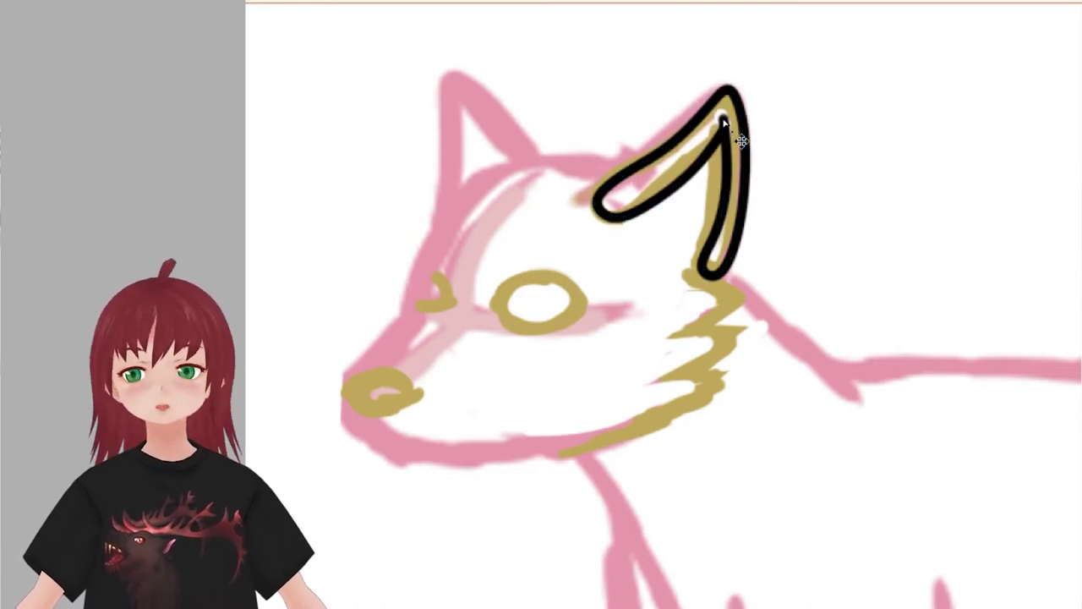
pyautogui.moveTo(723, 122); pyautogui.dragTo(692, 177)
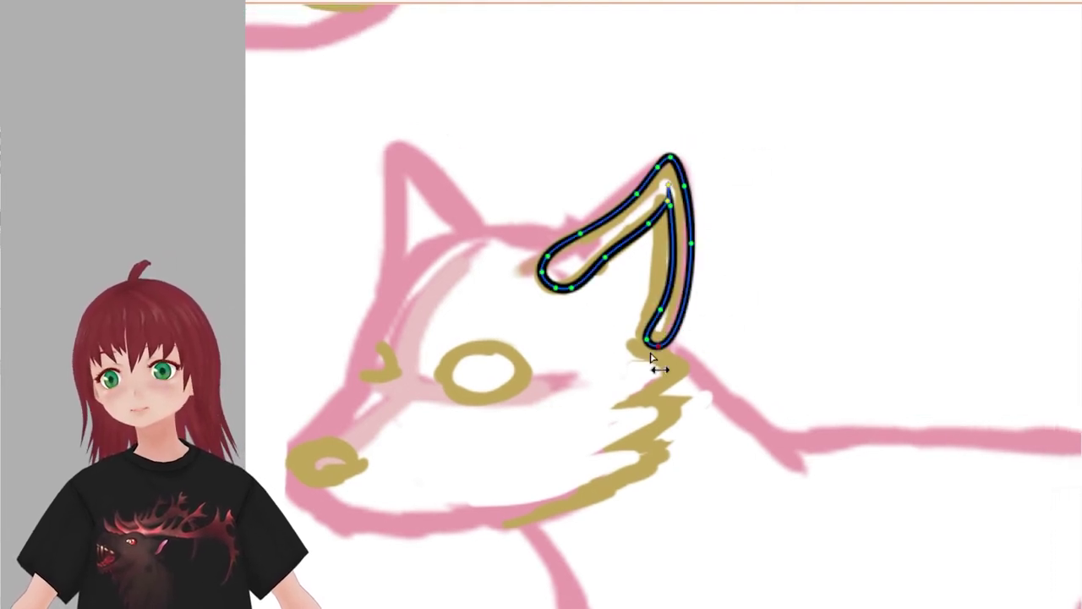
# - Place zigzag cheek-fur points and run a jaw line toward the nose
pyautogui.click(722, 337)
pyautogui.click(648, 379)
pyautogui.click(683, 362)
pyautogui.click(713, 386)
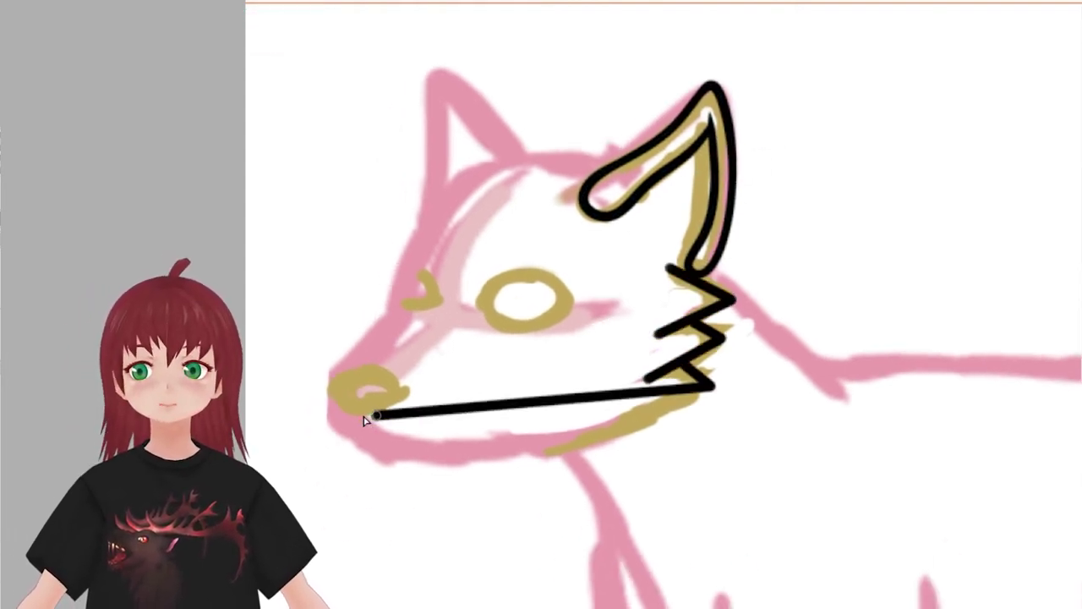
pyautogui.moveTo(356, 411); pyautogui.dragTo(359, 436)
pyautogui.press('Return')
pyautogui.press('Escape')
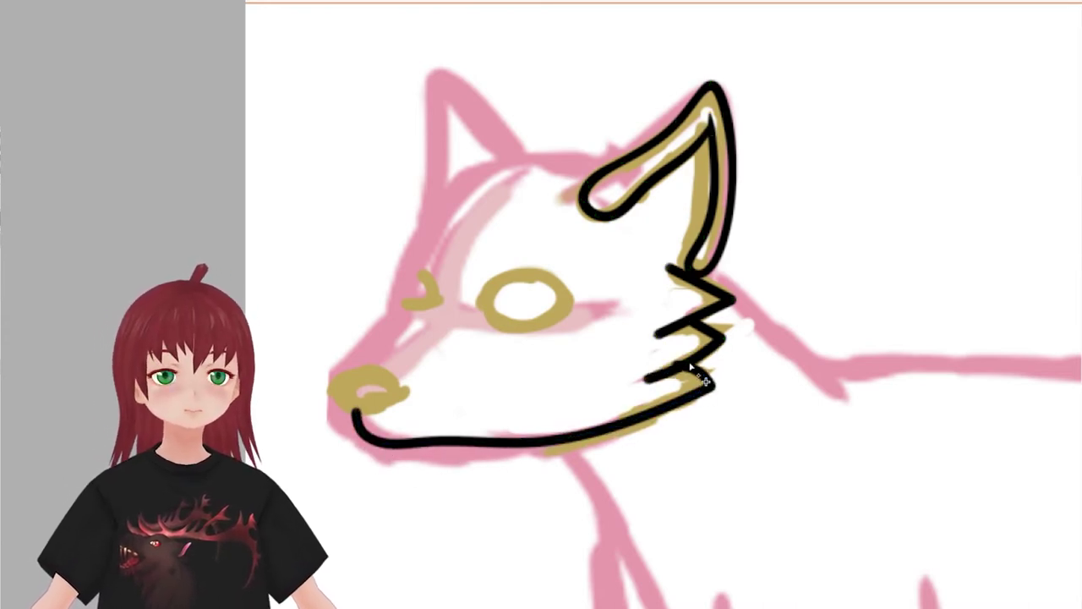
# - Restore the cheek stroke's full width and end the jaw line with a small hook at the nose
pyautogui.click(710, 388)
pyautogui.press('Escape')
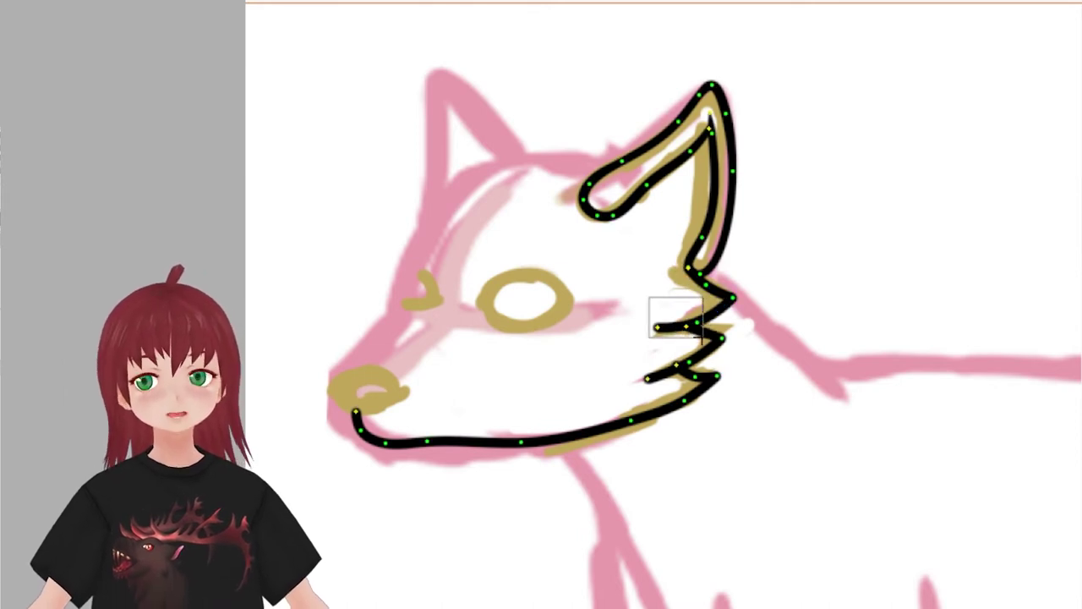
pyautogui.click(704, 401)
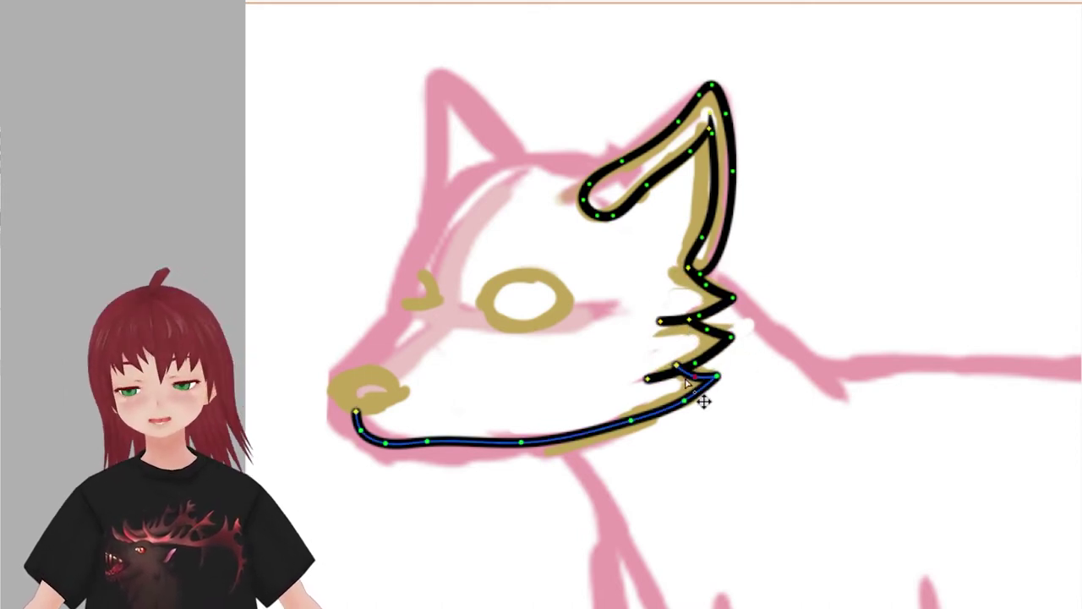
pyautogui.press('Escape')
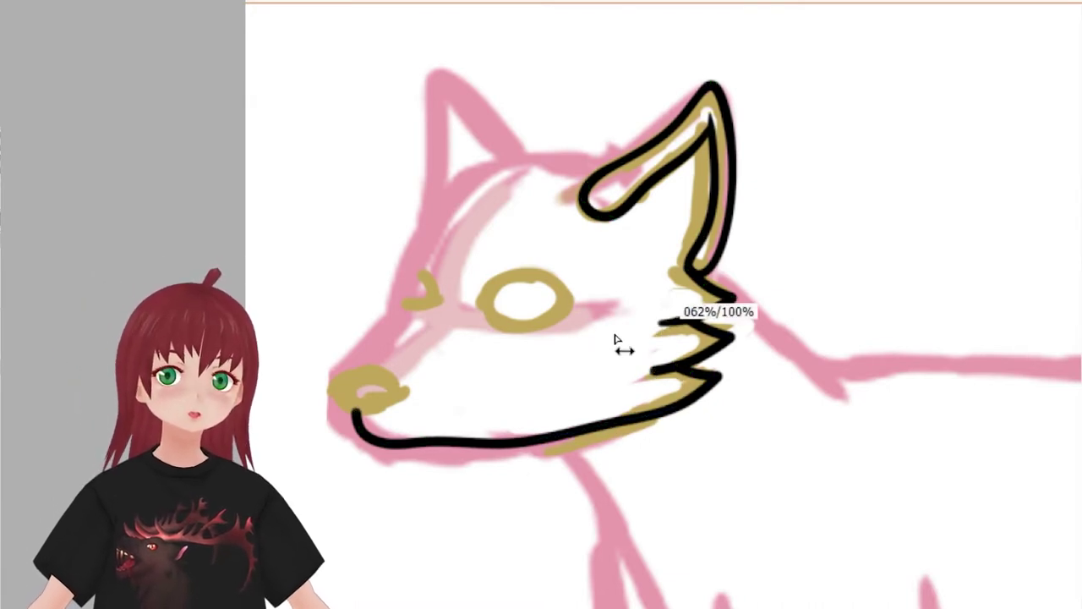
pyautogui.moveTo(615, 339); pyautogui.dragTo(701, 344)
pyautogui.click(672, 417)
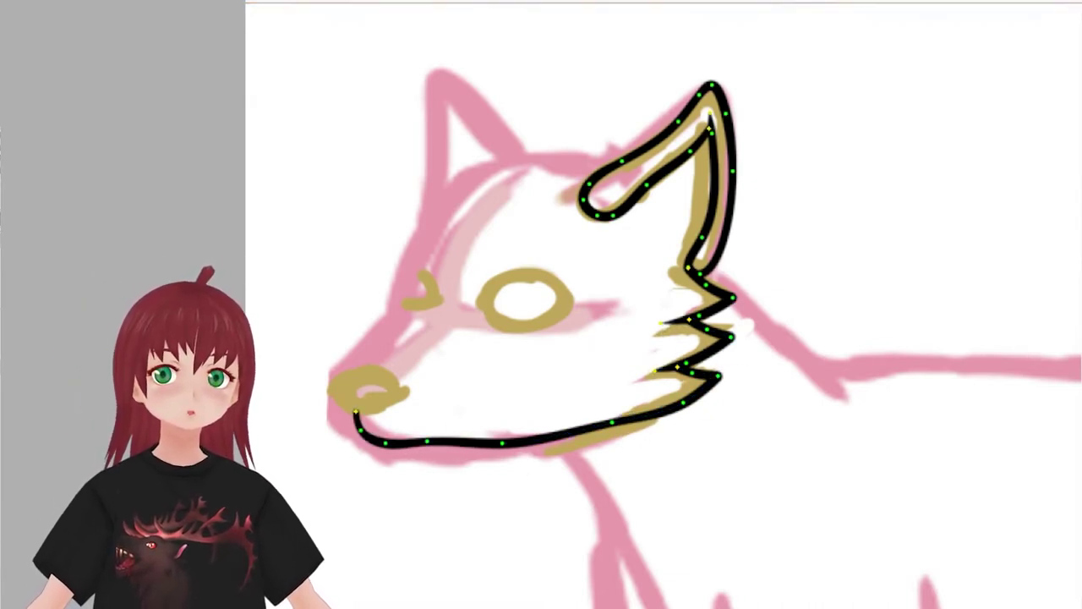
pyautogui.moveTo(355, 412); pyautogui.dragTo(331, 407)
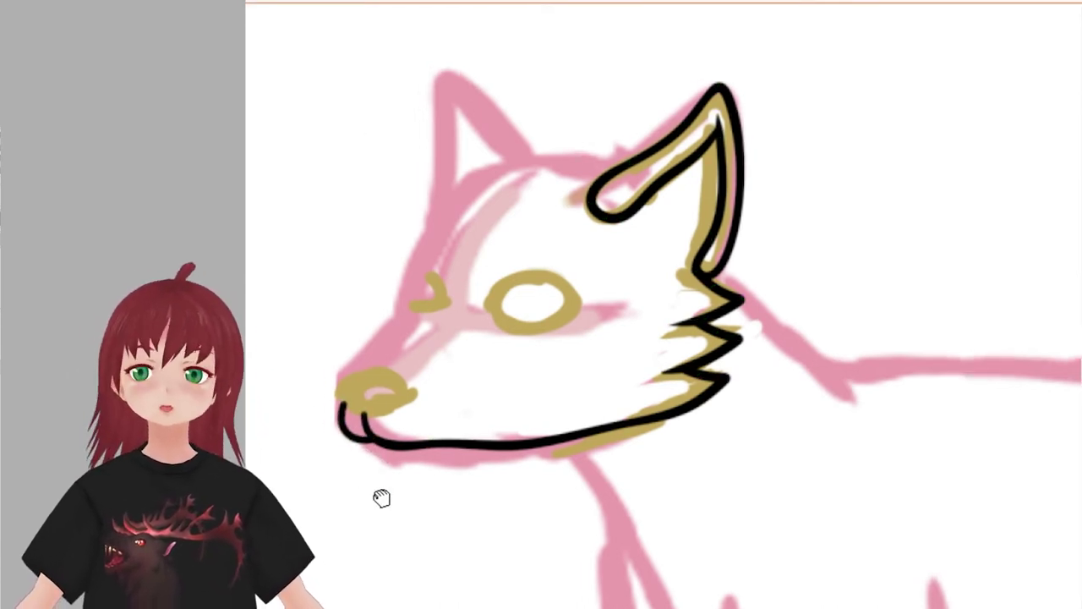
# - Draw a second, slightly narrower mouth line under the jaw
pyautogui.moveTo(363, 436)
pyautogui.mouseDown()
pyautogui.moveTo(391, 431)
pyautogui.moveTo(431, 374)
pyautogui.mouseUp()
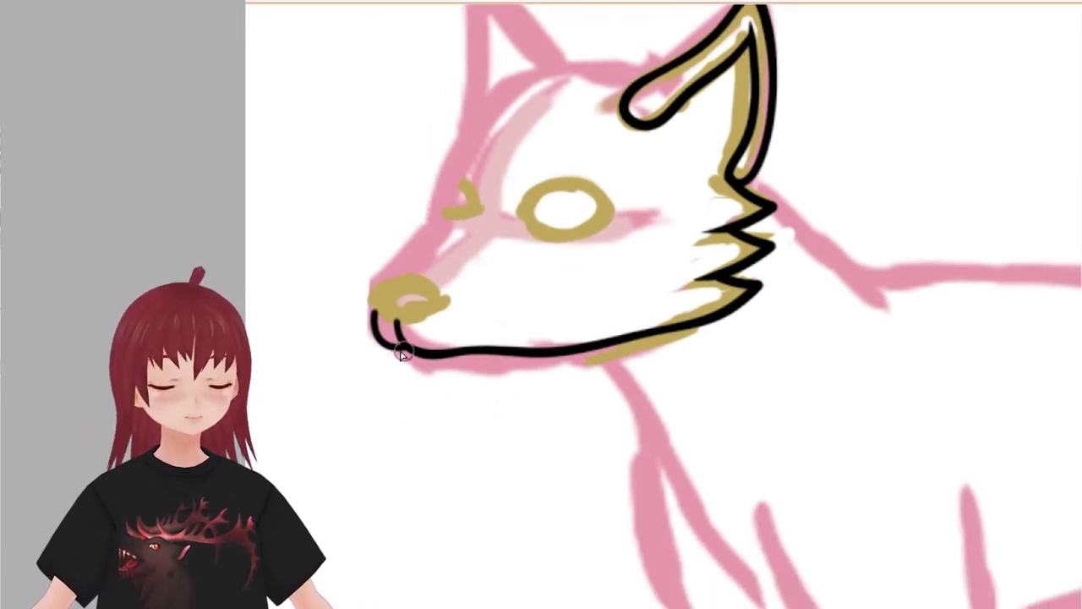
pyautogui.moveTo(374, 314)
pyautogui.mouseDown()
pyautogui.moveTo(387, 346)
pyautogui.moveTo(547, 358)
pyautogui.moveTo(493, 379)
pyautogui.mouseUp()
pyautogui.press('Return')
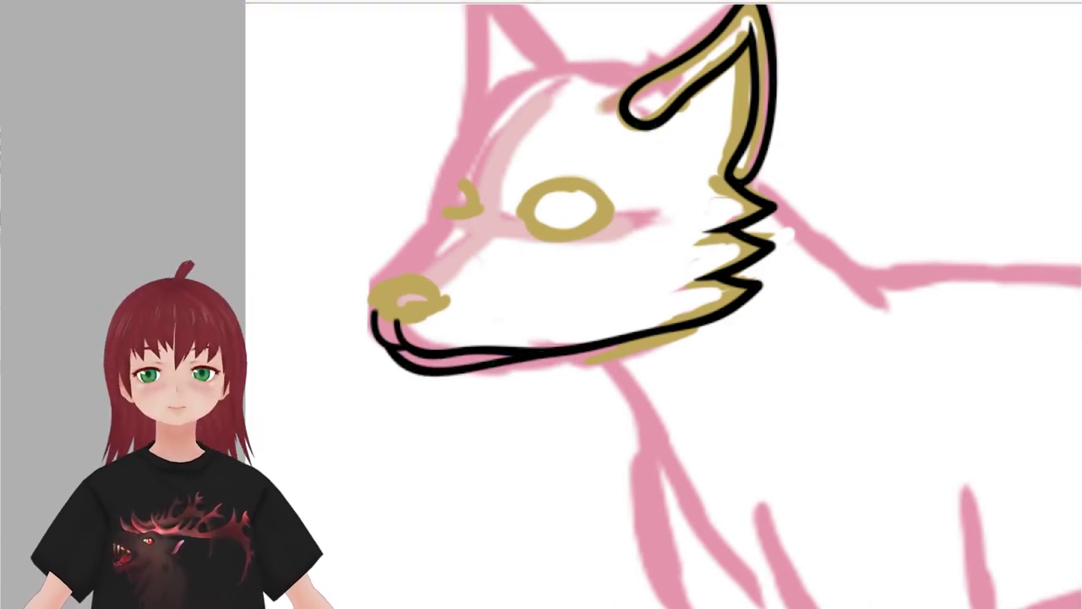
# - Ink the muzzle line from the nose up over the forehead
pyautogui.hotkey('ctrl', 'a')
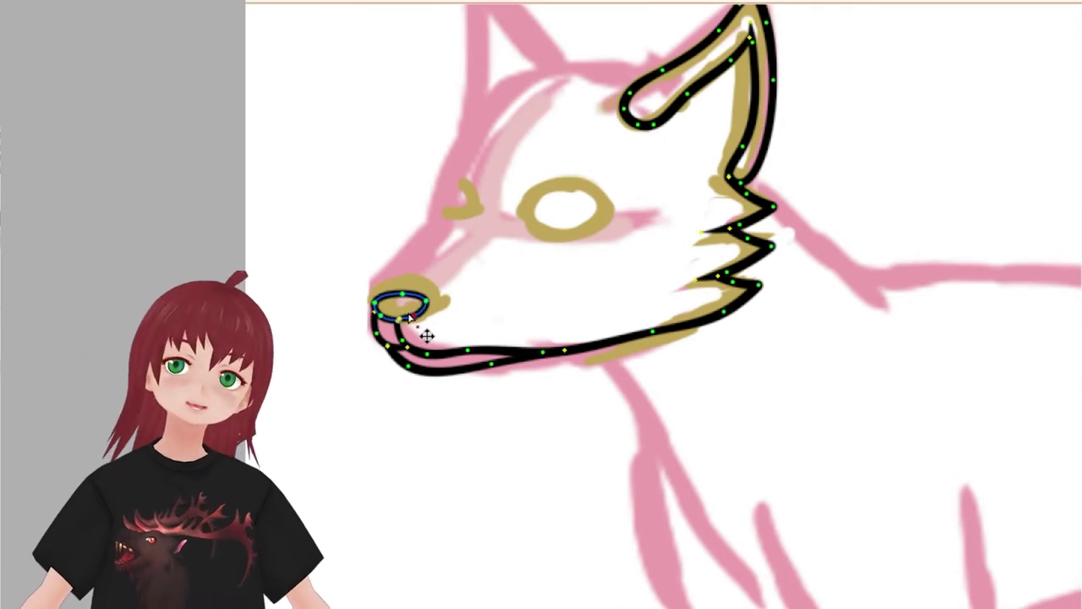
pyautogui.press('p')
pyautogui.scroll(2, 448, 329)
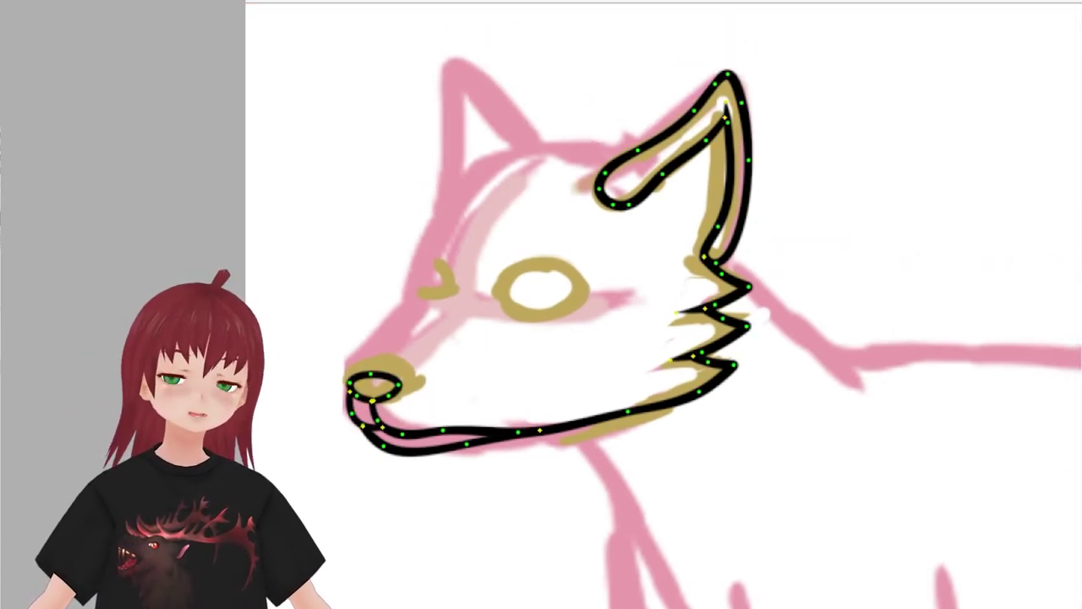
pyautogui.moveTo(359, 380)
pyautogui.mouseDown()
pyautogui.moveTo(421, 311)
pyautogui.moveTo(427, 257)
pyautogui.moveTo(633, 150)
pyautogui.mouseUp()
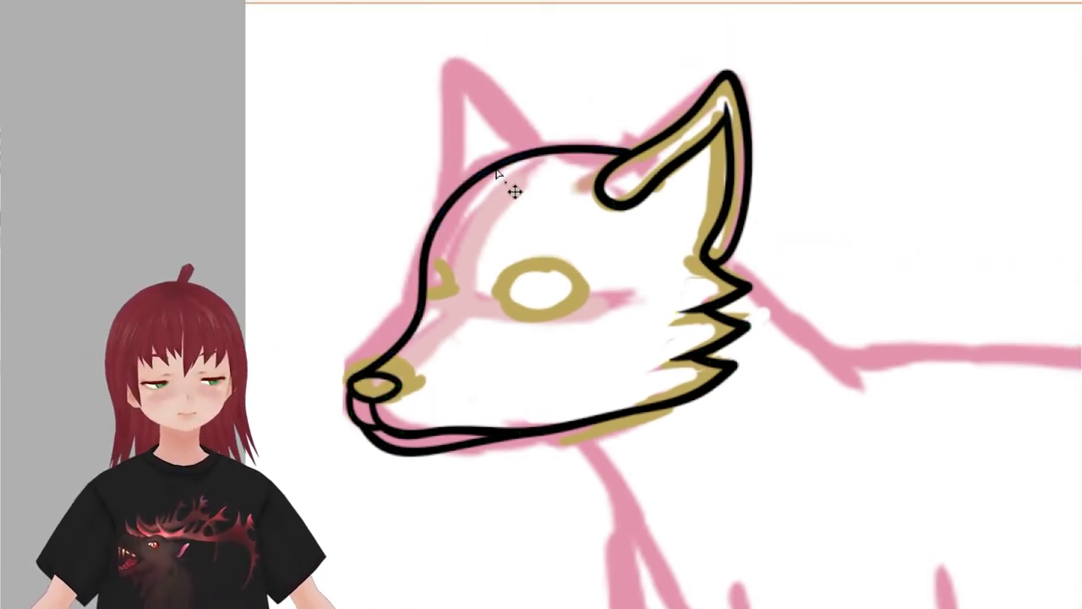
# - Ink the fox's left ear outline and adjust its curve
pyautogui.press('n')
pyautogui.moveTo(287, 519); pyautogui.dragTo(333, 483)
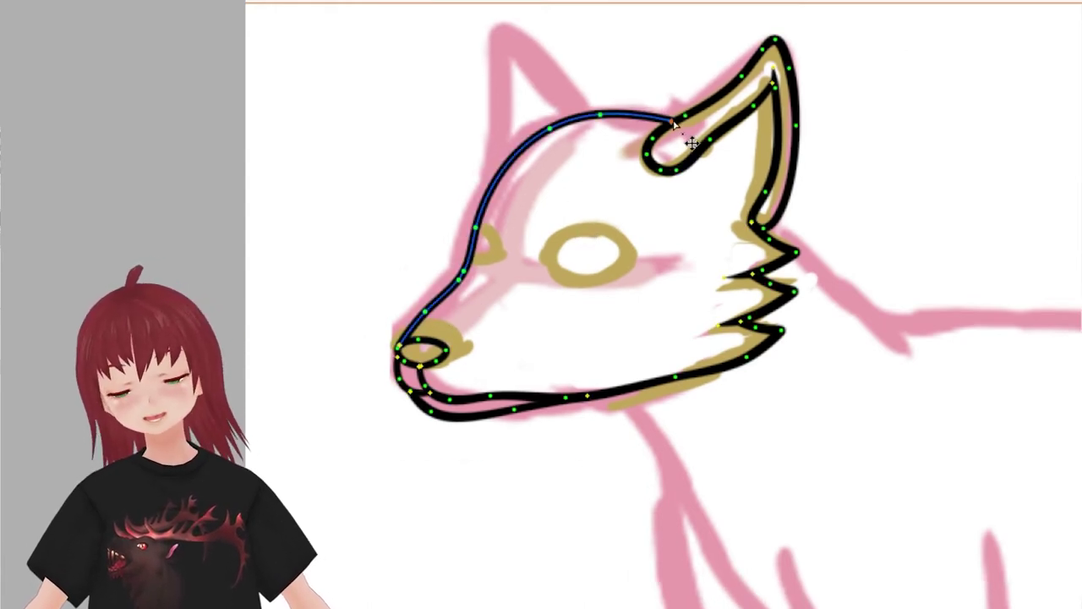
pyautogui.moveTo(463, 163)
pyautogui.mouseDown()
pyautogui.moveTo(426, 269)
pyautogui.moveTo(467, 140)
pyautogui.mouseUp()
pyautogui.hotkey('ctrl', 'z')
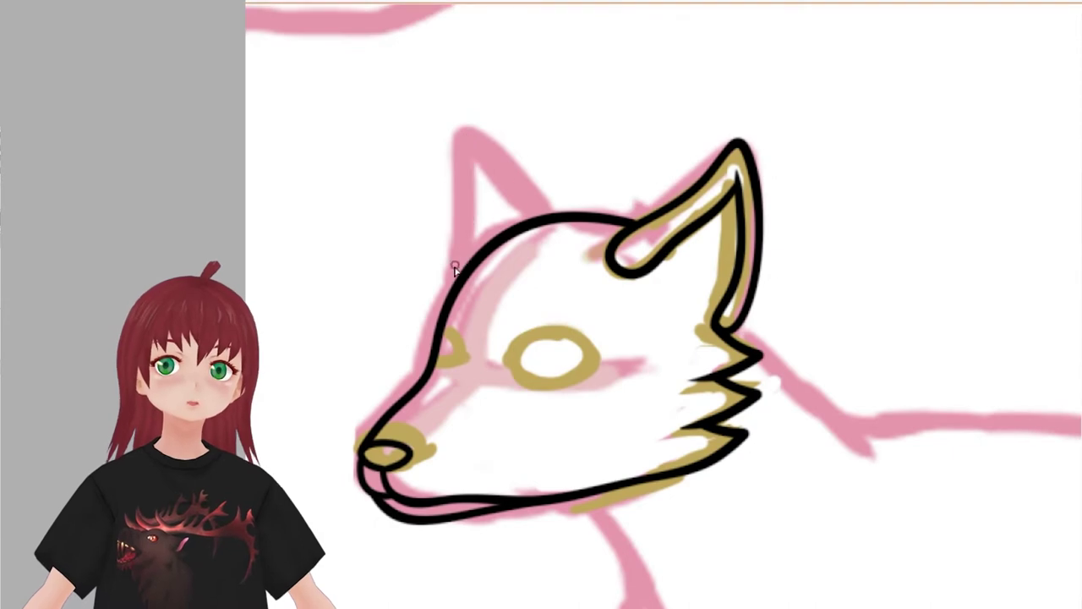
pyautogui.press('Return')
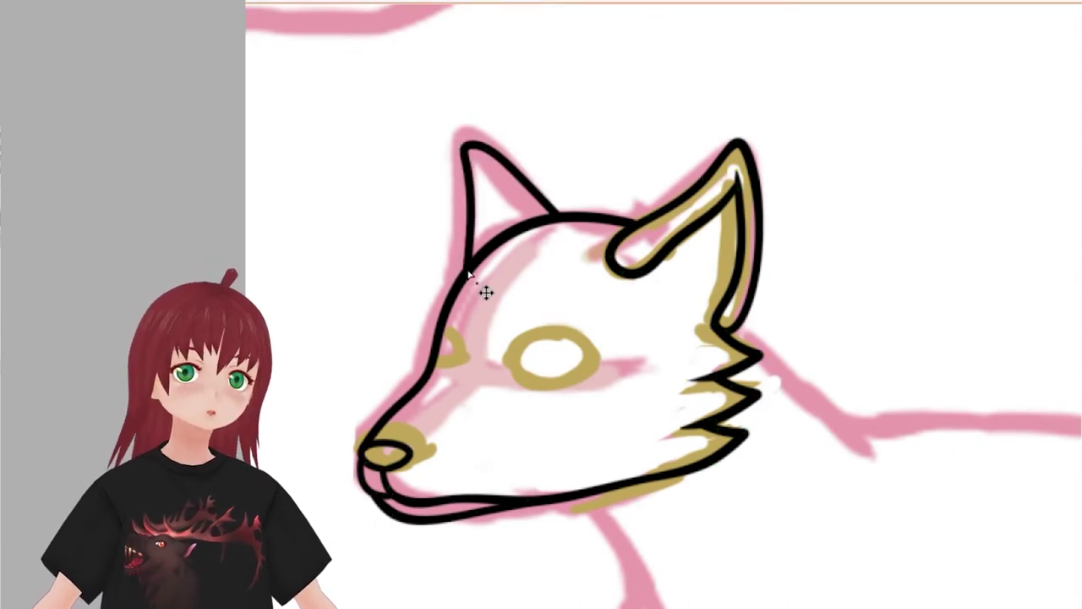
pyautogui.click(484, 186)
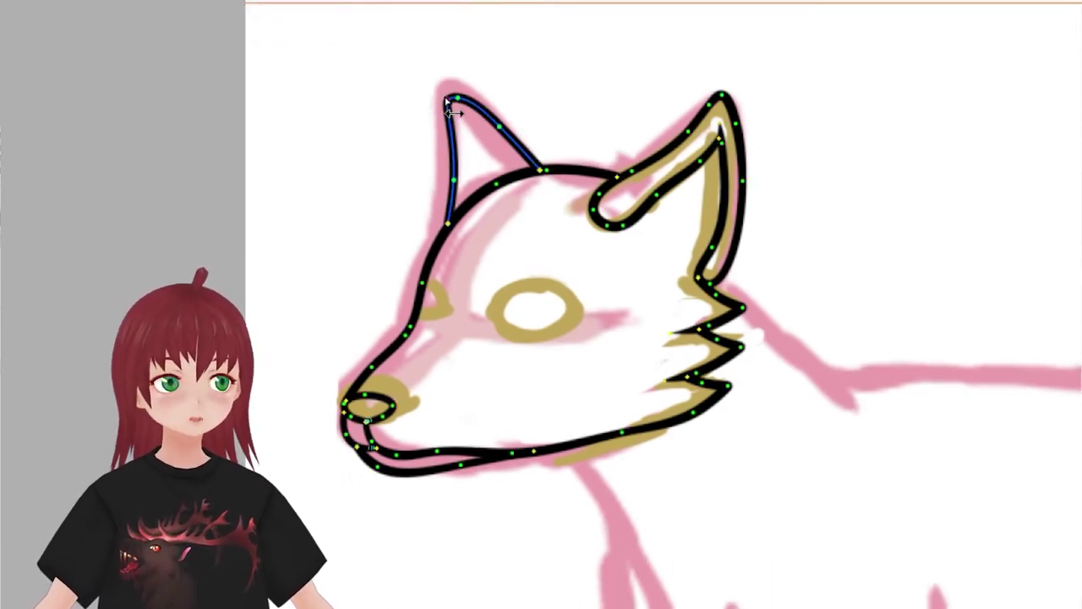
pyautogui.moveTo(565, 206); pyautogui.dragTo(595, 100)
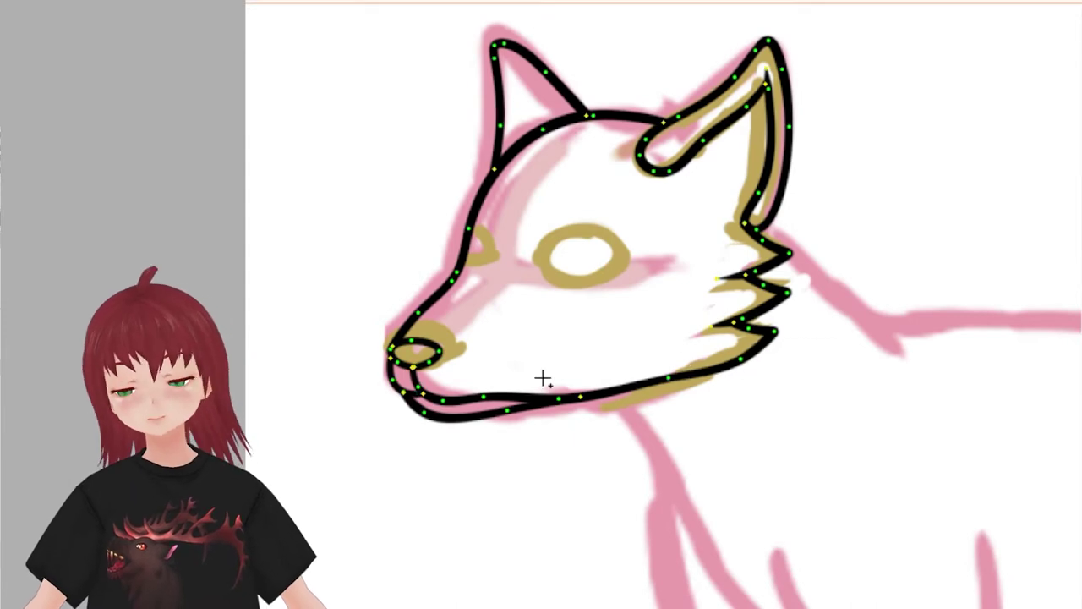
# - Select and adjust points on the lower jaw path
pyautogui.click(591, 416)
pyautogui.press('Return')
pyautogui.click(778, 295)
pyautogui.press('Return')
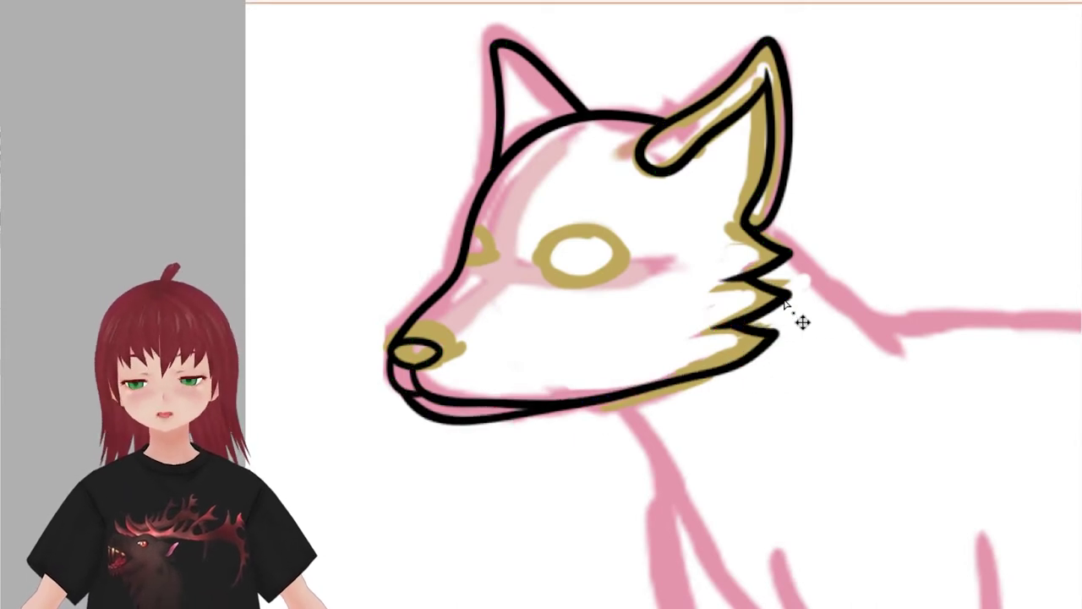
pyautogui.click(785, 242)
pyautogui.press('Return')
pyautogui.click(766, 336)
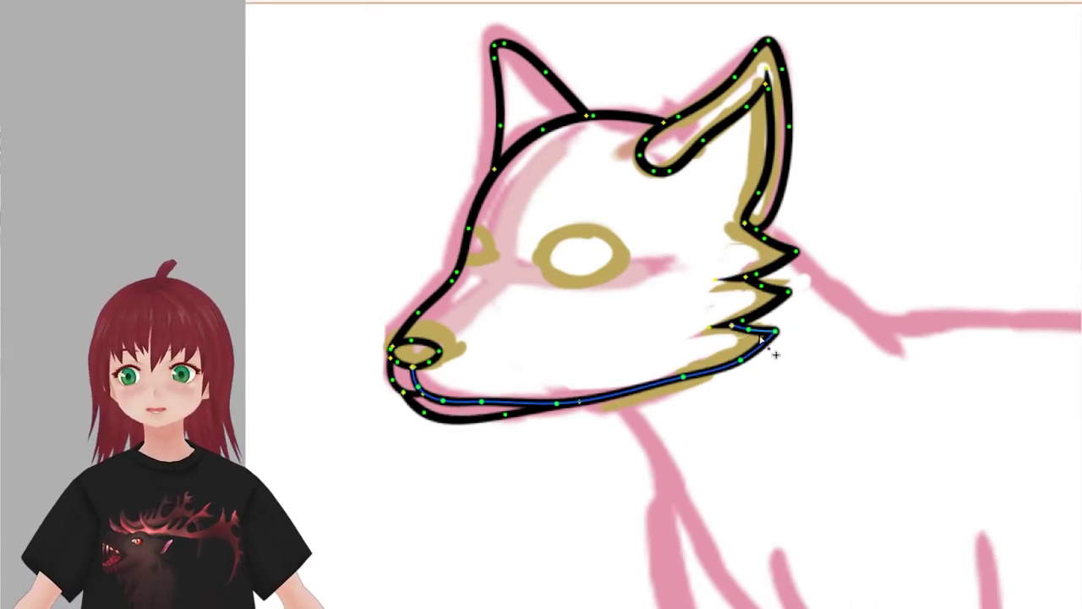
# - Begin the black eye outline with its straight lower edge and top arc
pyautogui.scroll(3, 776, 355)
pyautogui.hscroll(-3, 776, 355)
pyautogui.press('Return')
pyautogui.click(599, 315)
pyautogui.click(697, 306)
# - Close the eye into a narrow oval and add a small tilted oval above it
pyautogui.click(600, 317)
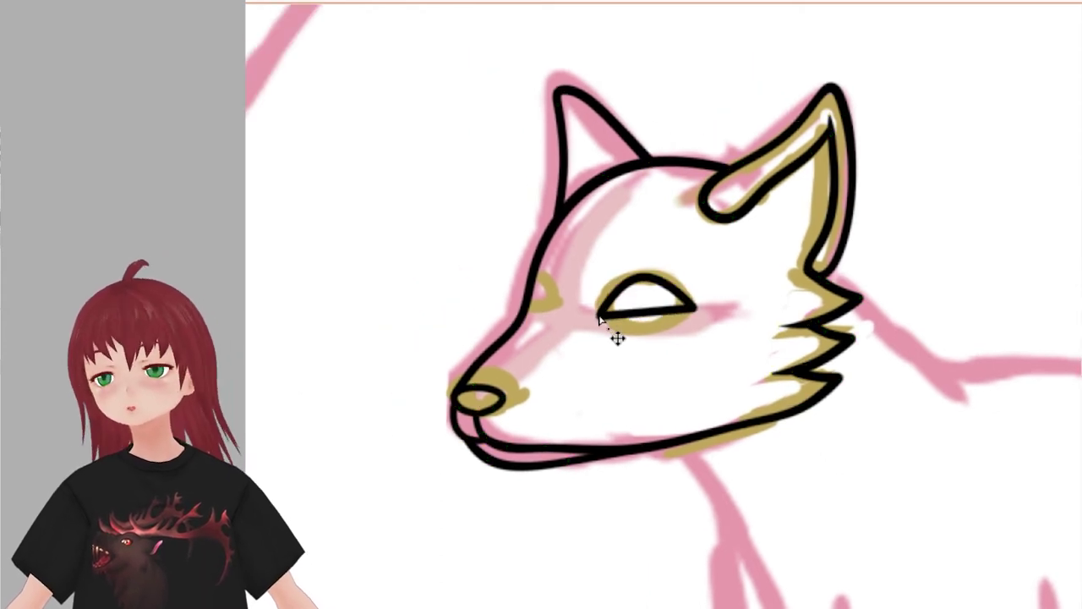
pyautogui.moveTo(599, 320); pyautogui.dragTo(614, 304)
pyautogui.click(686, 321)
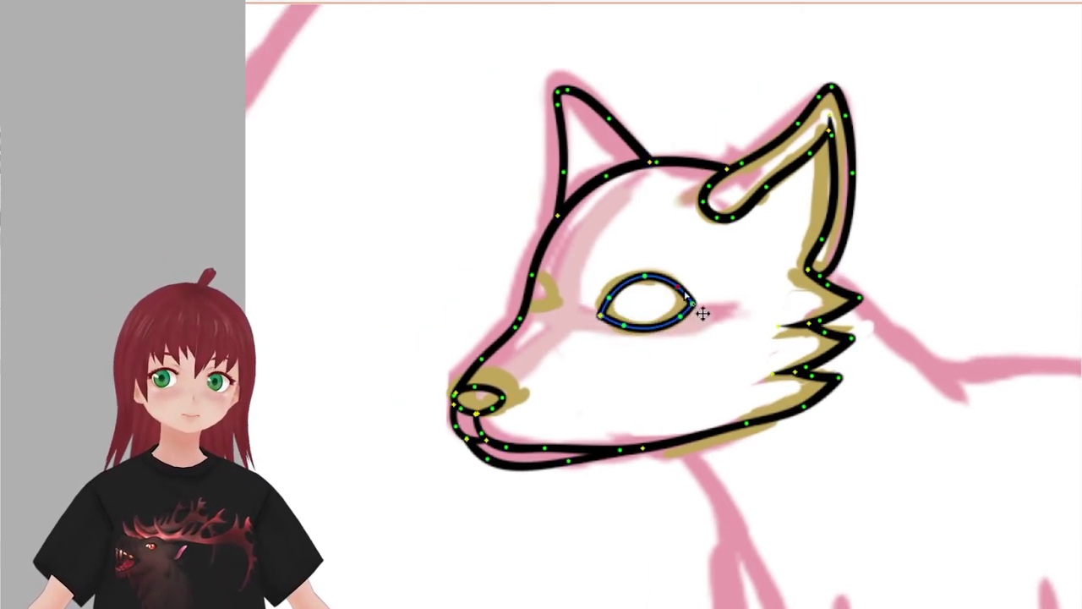
pyautogui.click(652, 285)
pyautogui.moveTo(652, 285); pyautogui.dragTo(628, 346)
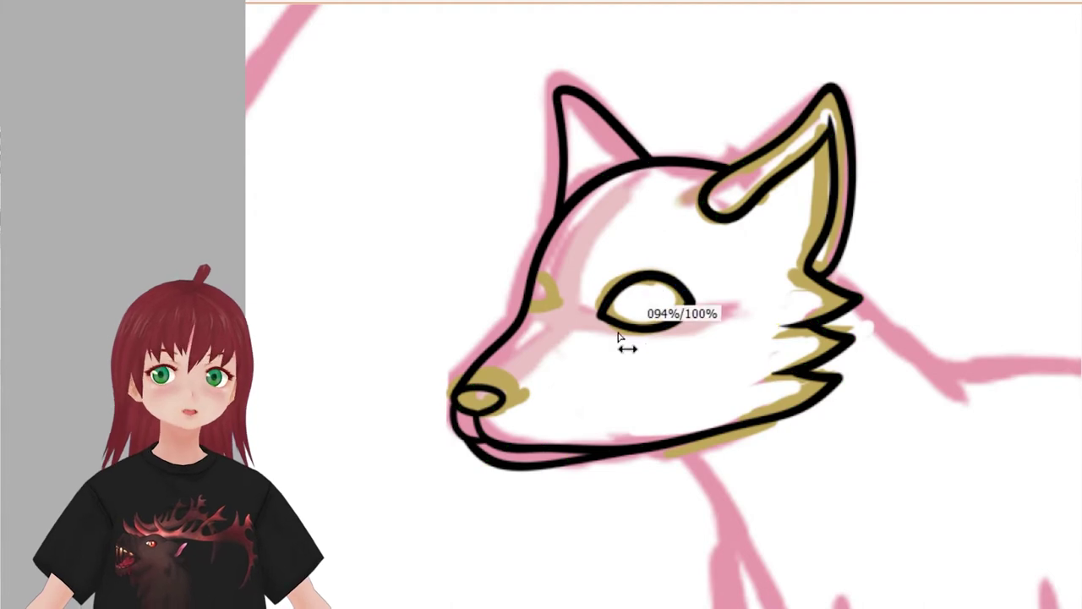
pyautogui.moveTo(563, 381); pyautogui.dragTo(591, 382)
pyautogui.moveTo(627, 282); pyautogui.dragTo(659, 258)
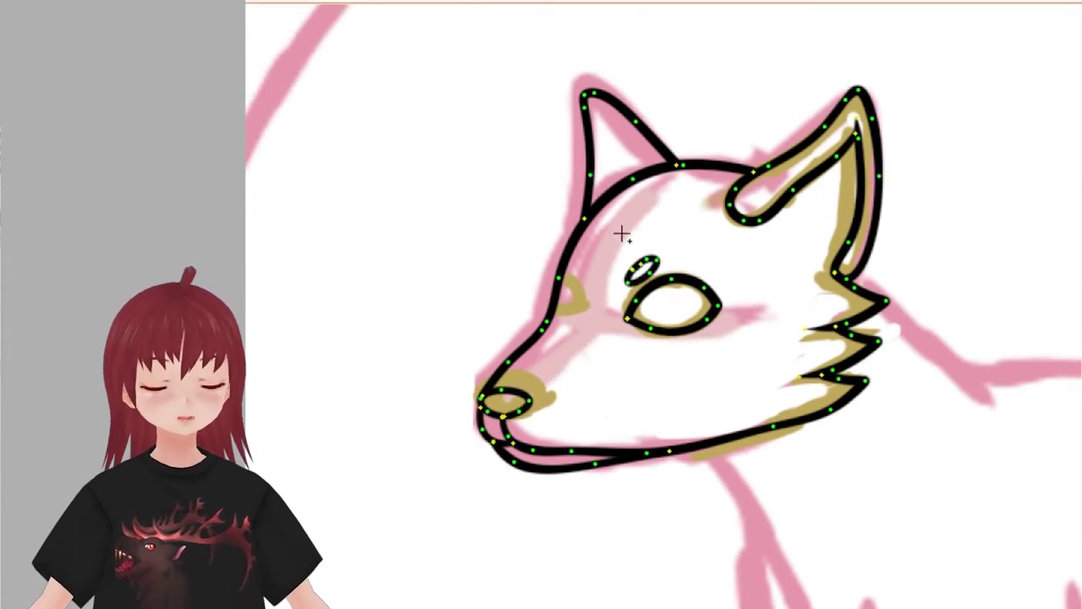
# - Paste a narrowed copy of the eye and brow mark as the far eye at the head's edge
pyautogui.hotkey('ctrl', 'v')
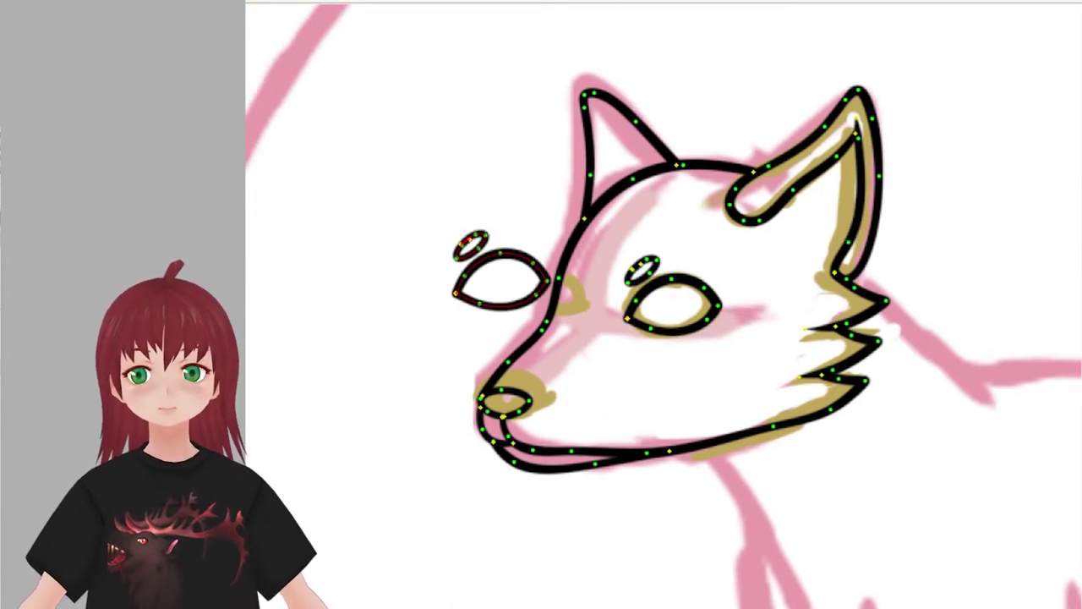
pyautogui.hotkey('ctrl', 't')
pyautogui.moveTo(483, 282); pyautogui.dragTo(528, 282)
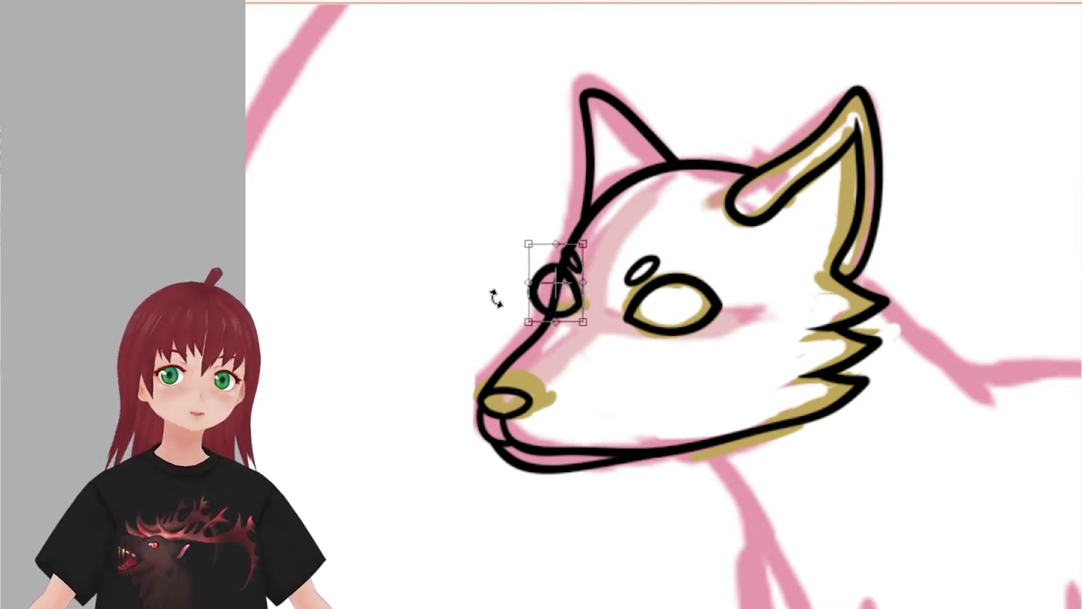
pyautogui.press('Return')
pyautogui.press('o')
pyautogui.hotkey('ctrl', '+')
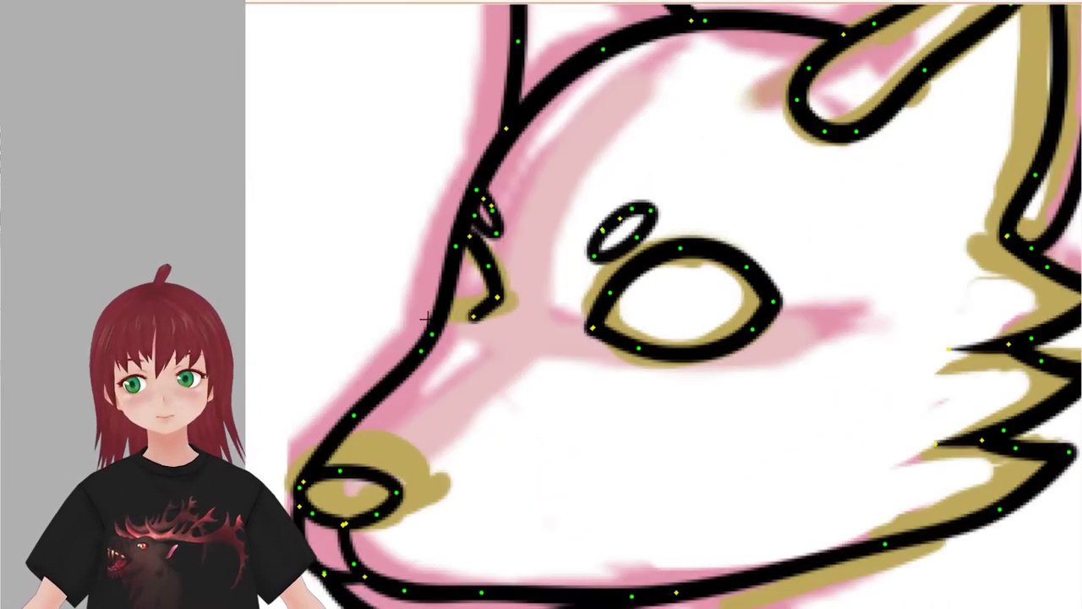
pyautogui.moveTo(457, 317); pyautogui.dragTo(483, 213)
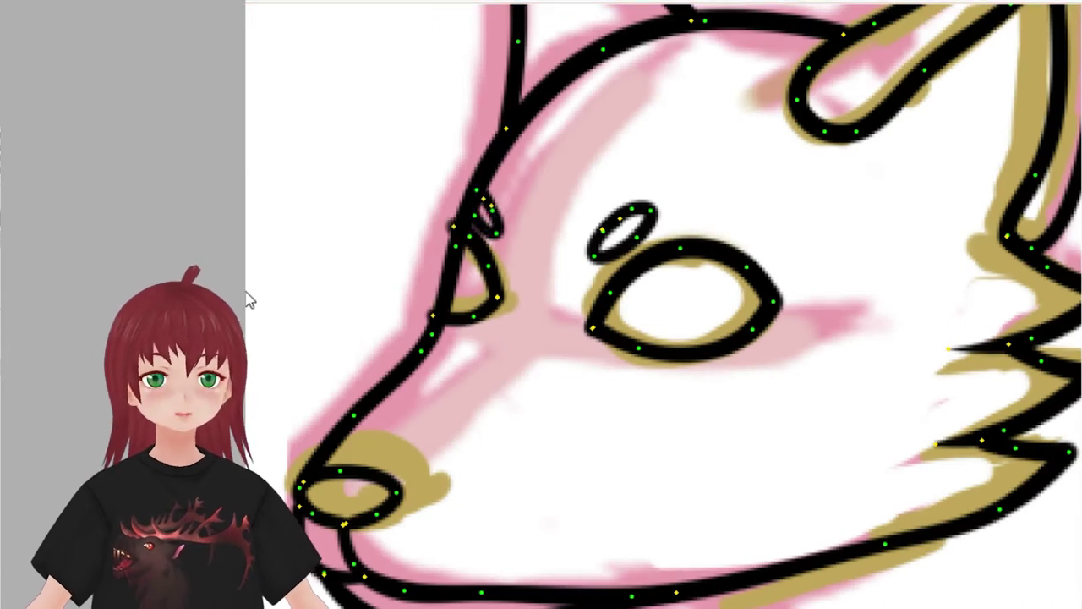
pyautogui.moveTo(570, 97); pyautogui.dragTo(781, 387)
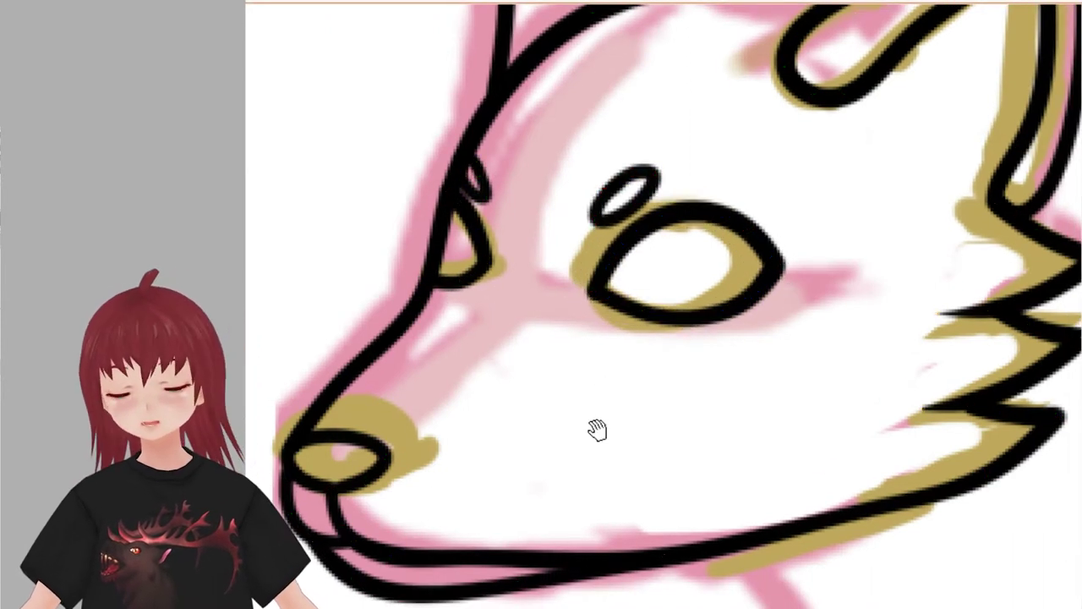
pyautogui.scroll(-2, 459, 206)
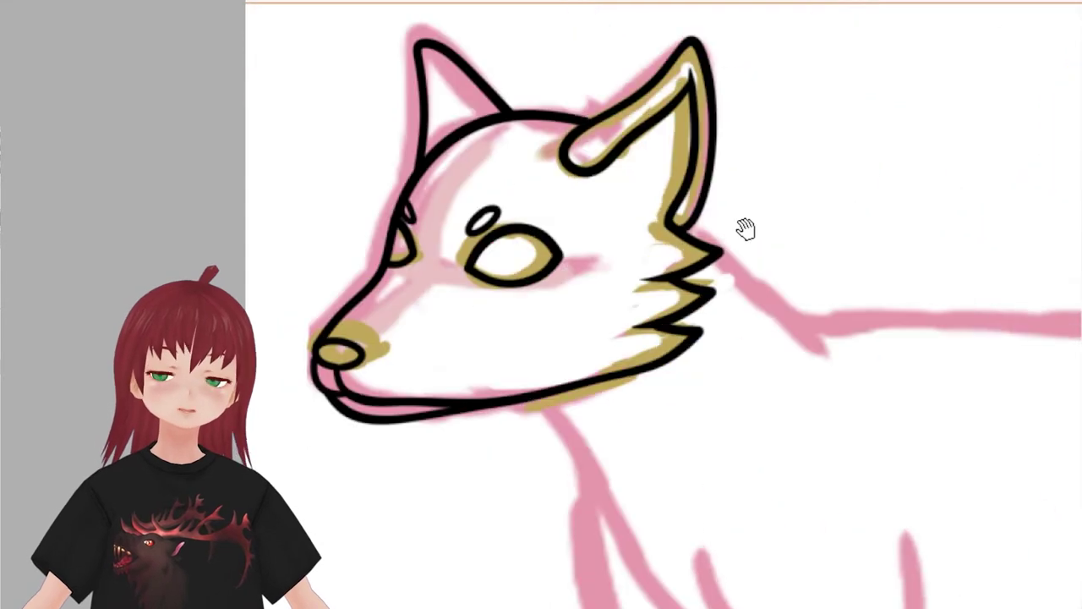
pyautogui.moveTo(745, 228); pyautogui.dragTo(710, 249)
# - Redraw the right ear's outer edge and add a width-adjusted line from ear base to cheek fur
pyautogui.click(640, 221)
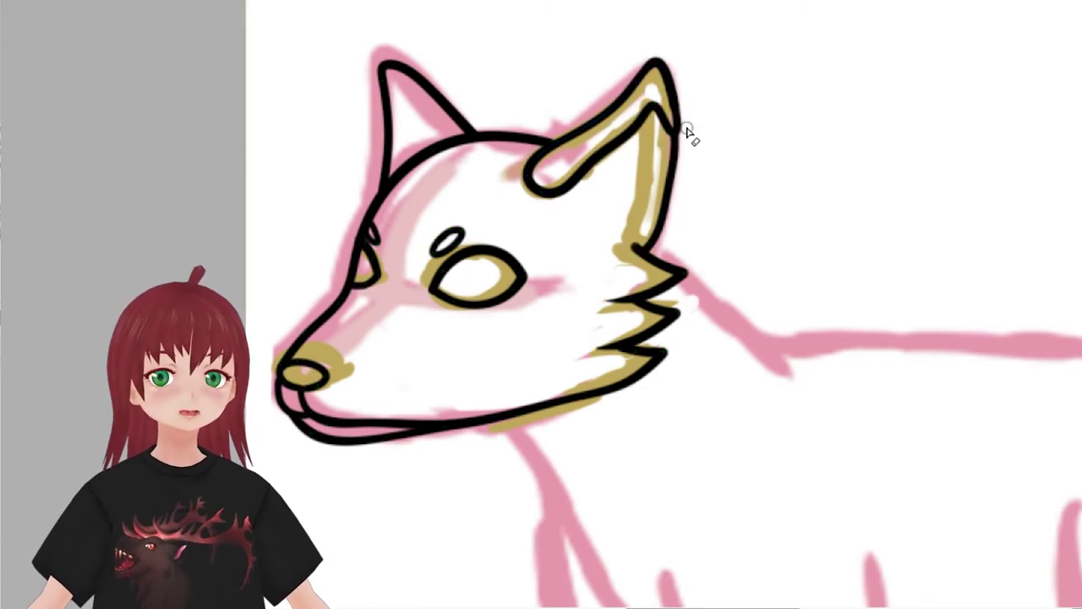
pyautogui.moveTo(668, 85); pyautogui.dragTo(653, 110)
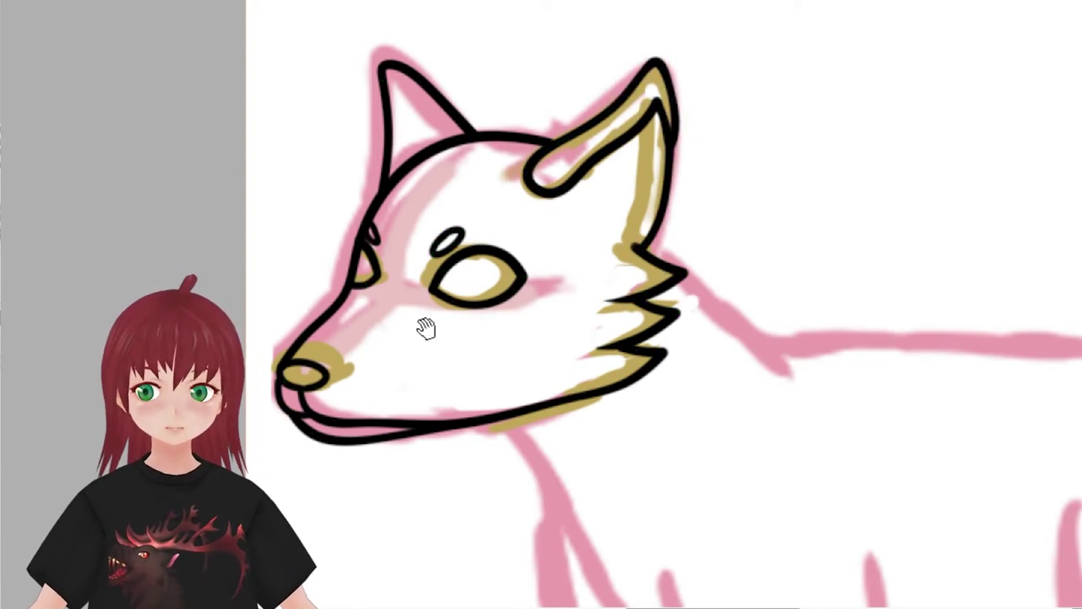
pyautogui.moveTo(560, 193); pyautogui.dragTo(647, 244)
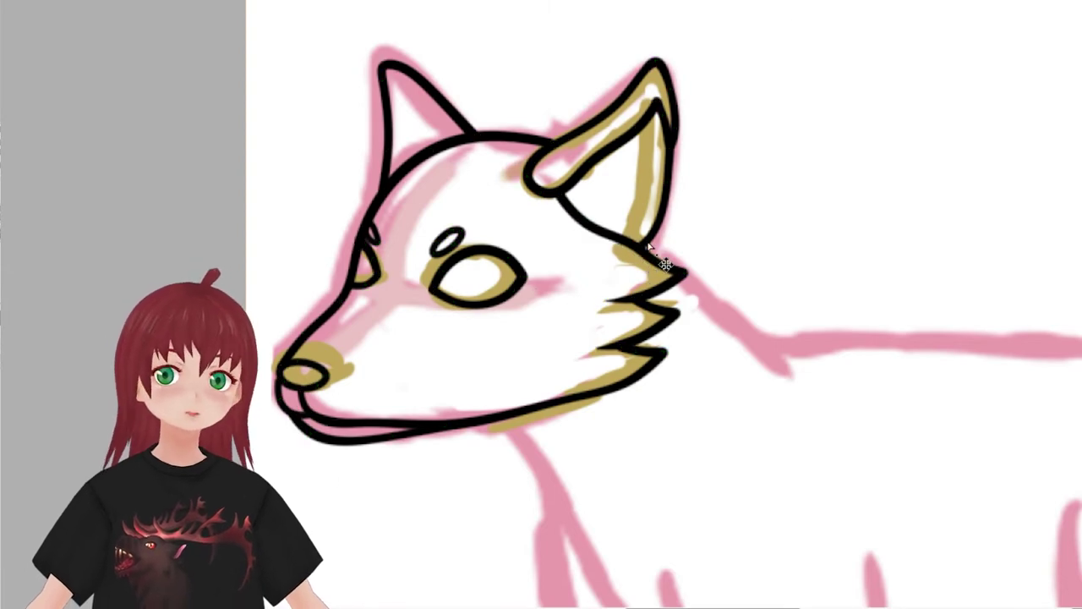
pyautogui.hotkey('ctrl', 'z')
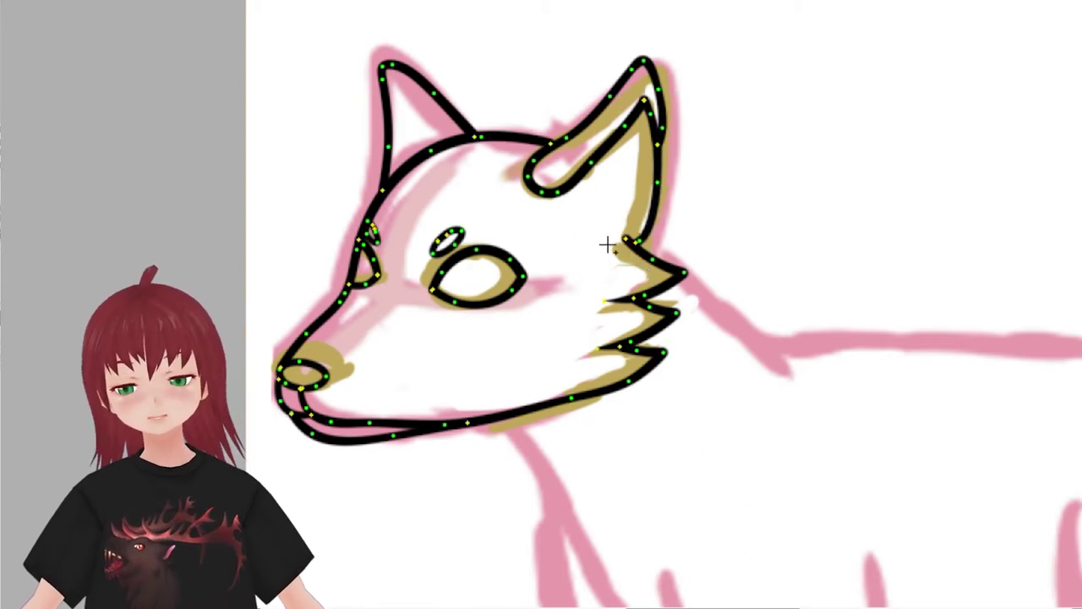
pyautogui.moveTo(628, 254)
pyautogui.mouseDown()
pyautogui.moveTo(616, 247)
pyautogui.moveTo(707, 229)
pyautogui.mouseUp()
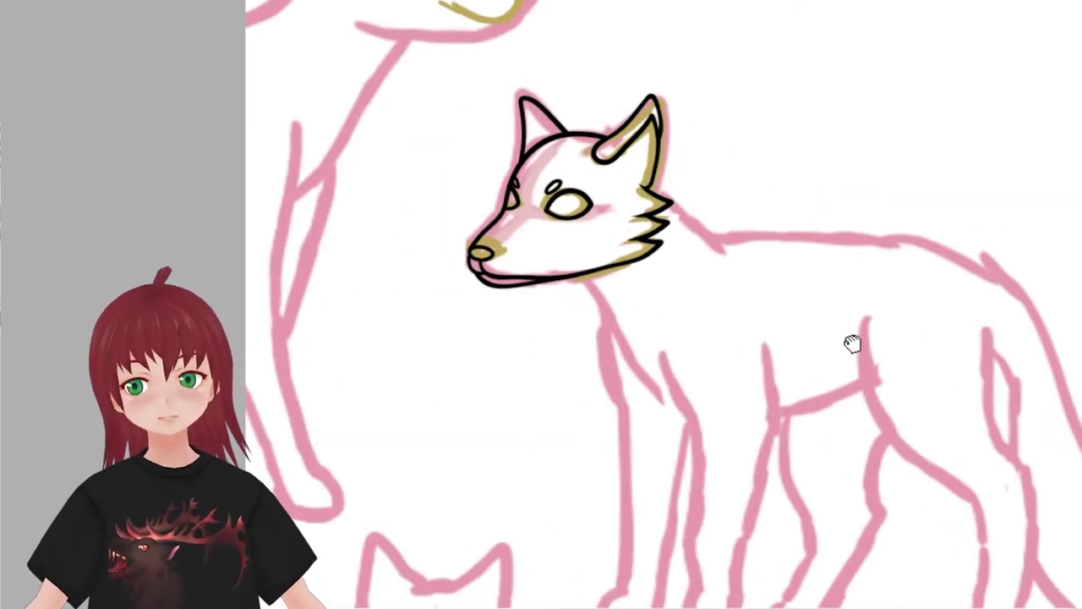
# - Ink the zigzag chest fur line down from below the jaw
pyautogui.moveTo(465, 193); pyautogui.dragTo(480, 231)
pyautogui.moveTo(529, 295); pyautogui.dragTo(570, 336)
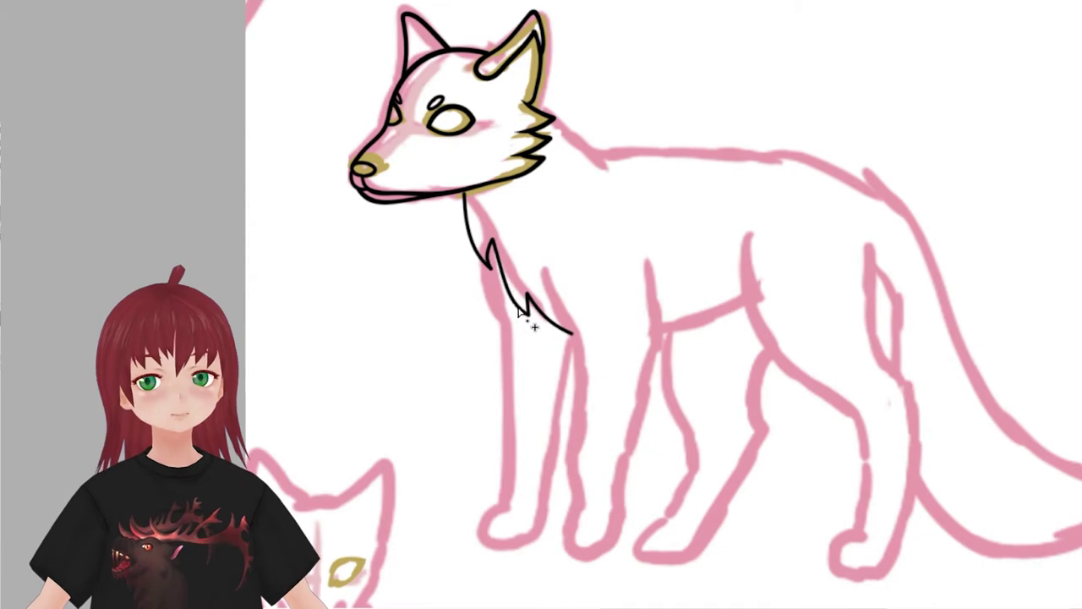
pyautogui.scroll(3, 549, 329)
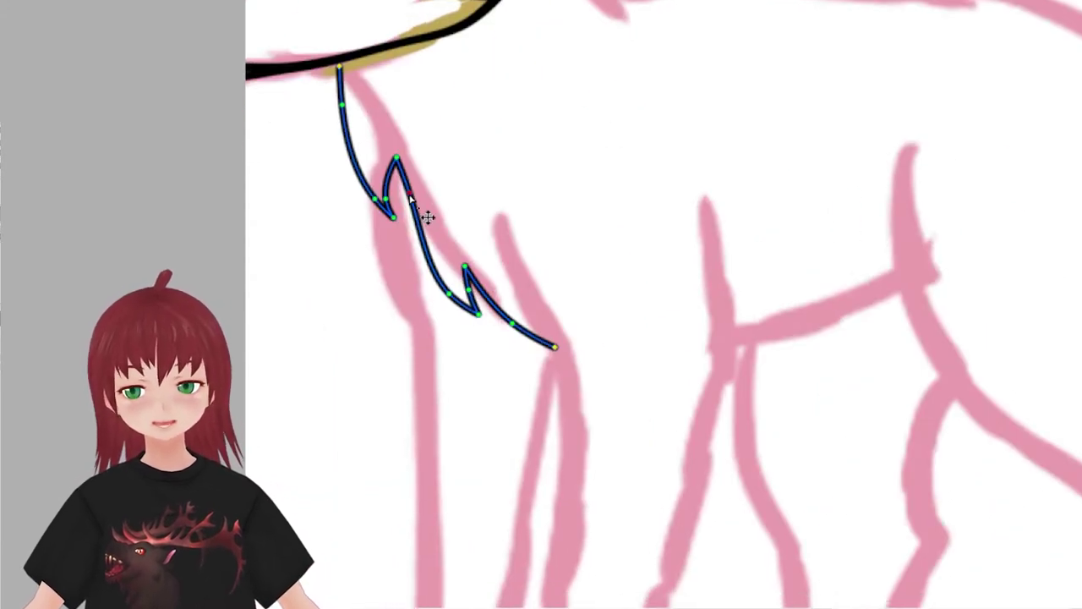
pyautogui.scroll(3, 452, 171)
pyautogui.scroll(3, 451, 172)
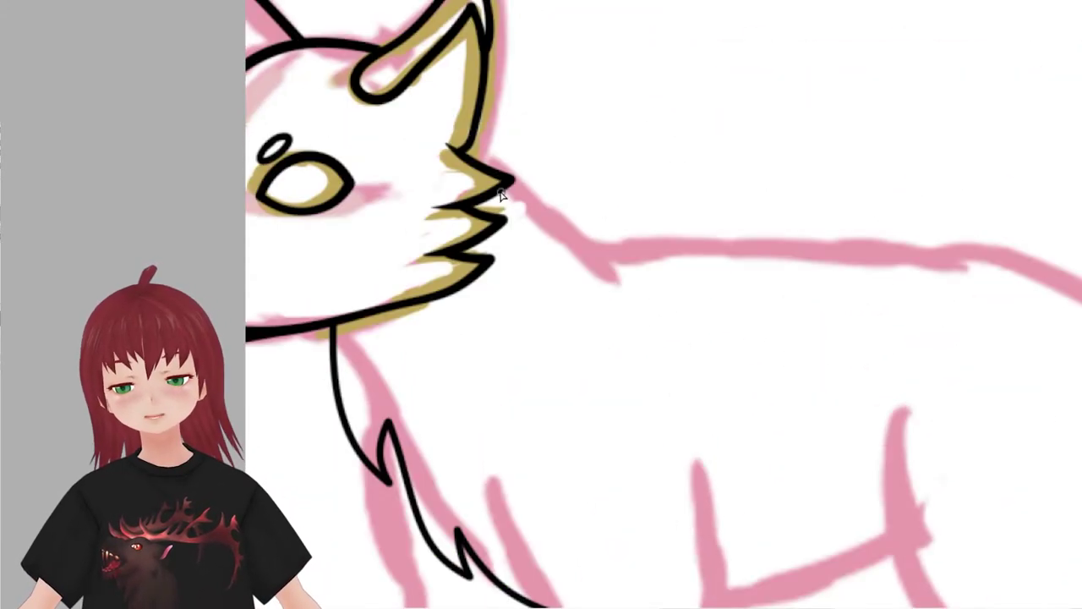
# - Draw the outline from behind the cheek along the back to the tail tip and under the tail
pyautogui.moveTo(507, 190); pyautogui.dragTo(613, 275)
pyautogui.hscroll(5, 648, 347)
pyautogui.scroll(-3, 974, 301)
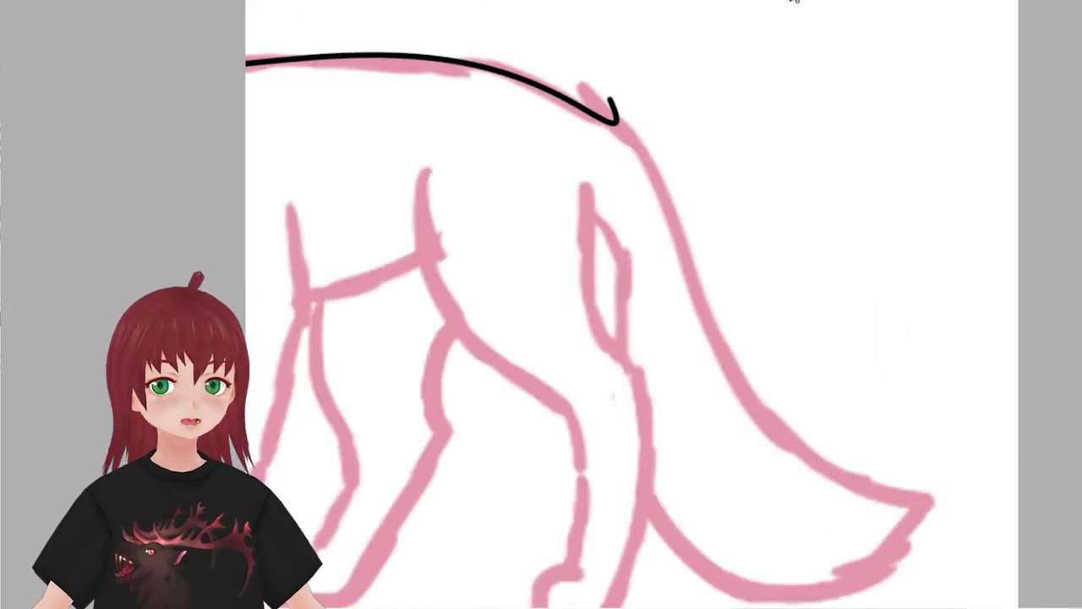
pyautogui.click(929, 499)
pyautogui.click(773, 435)
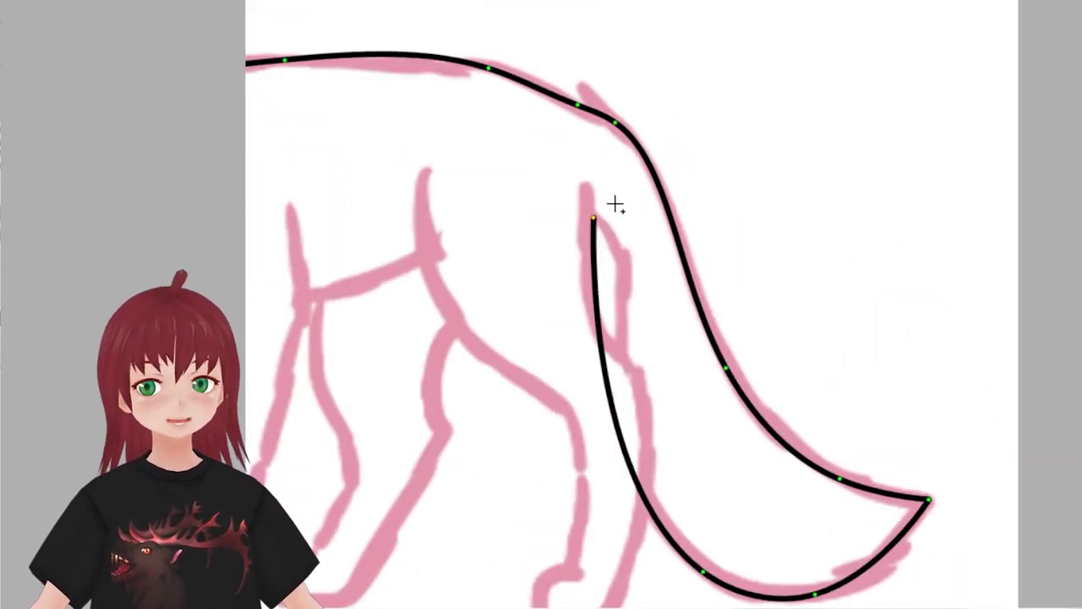
pyautogui.press('Return')
pyautogui.scroll(-2, 847, 375)
# - Add a fur notch to the tail and sharpen the tail tip and back-to-tail corner
pyautogui.moveTo(765, 365); pyautogui.dragTo(783, 354)
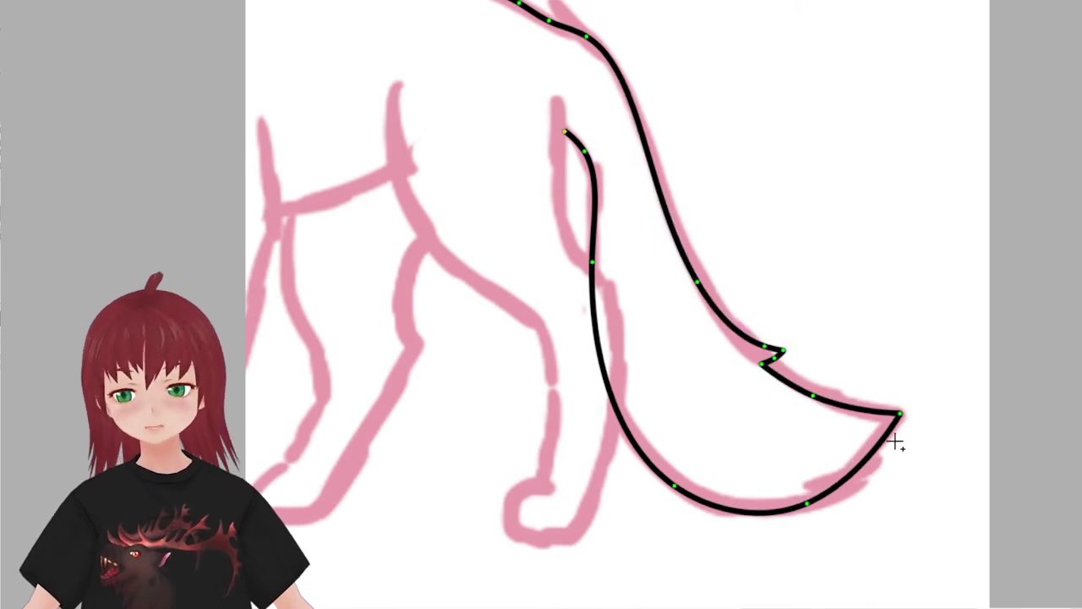
pyautogui.moveTo(894, 443); pyautogui.dragTo(875, 491)
pyautogui.press('Return')
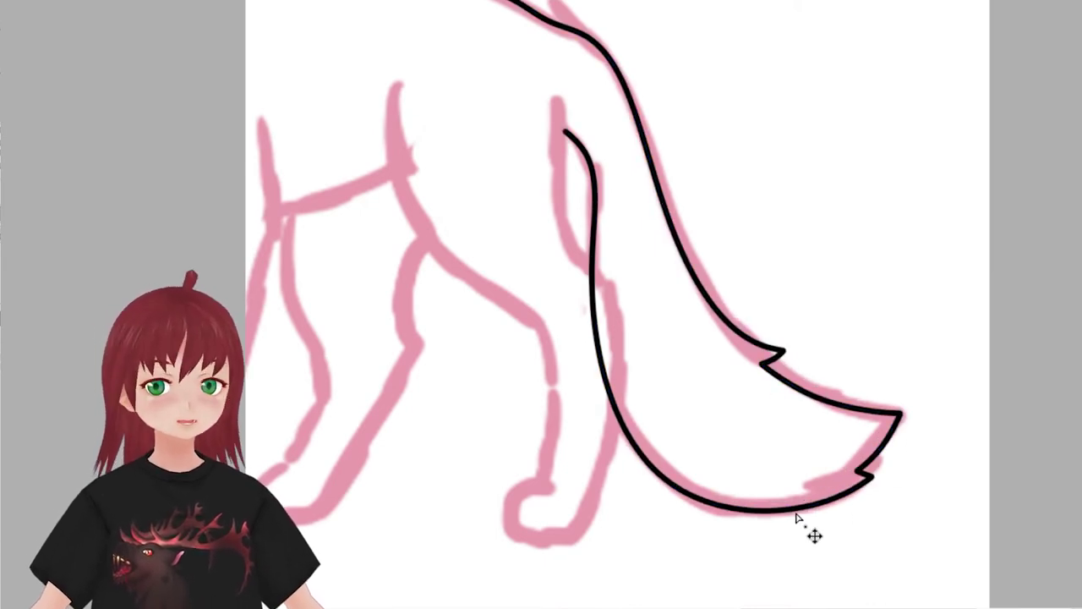
pyautogui.moveTo(732, 439); pyautogui.dragTo(747, 514)
pyautogui.moveTo(618, 127); pyautogui.dragTo(626, 125)
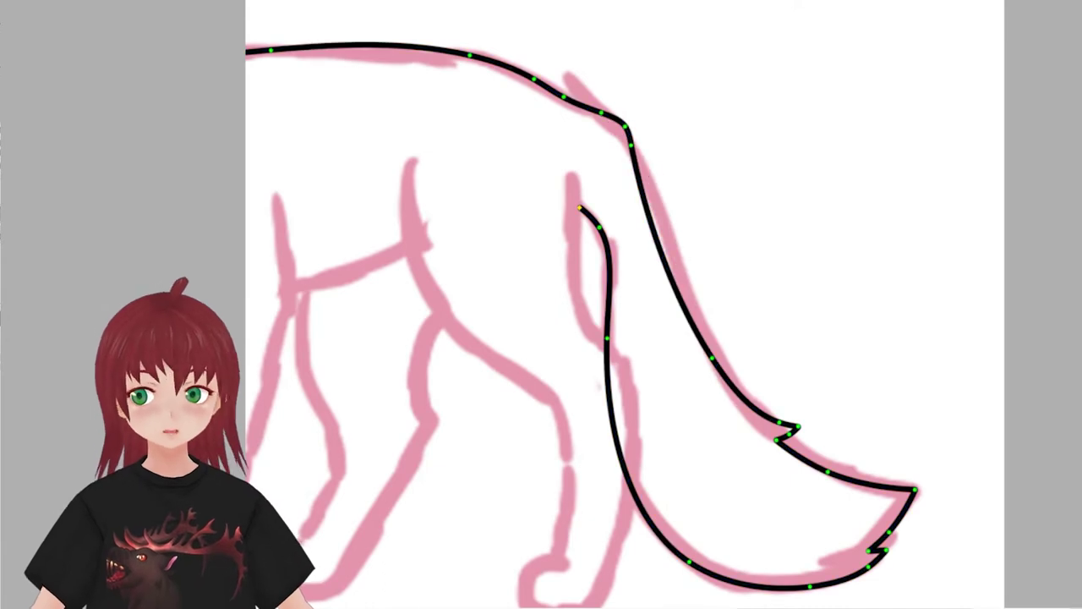
pyautogui.press('Return')
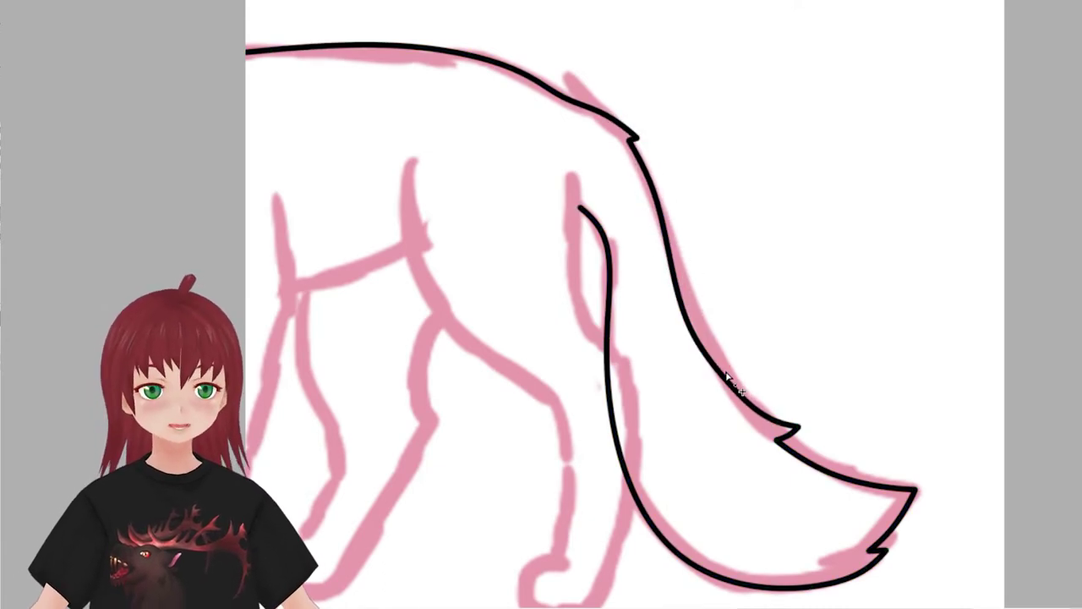
pyautogui.scroll(-2, 638, 146)
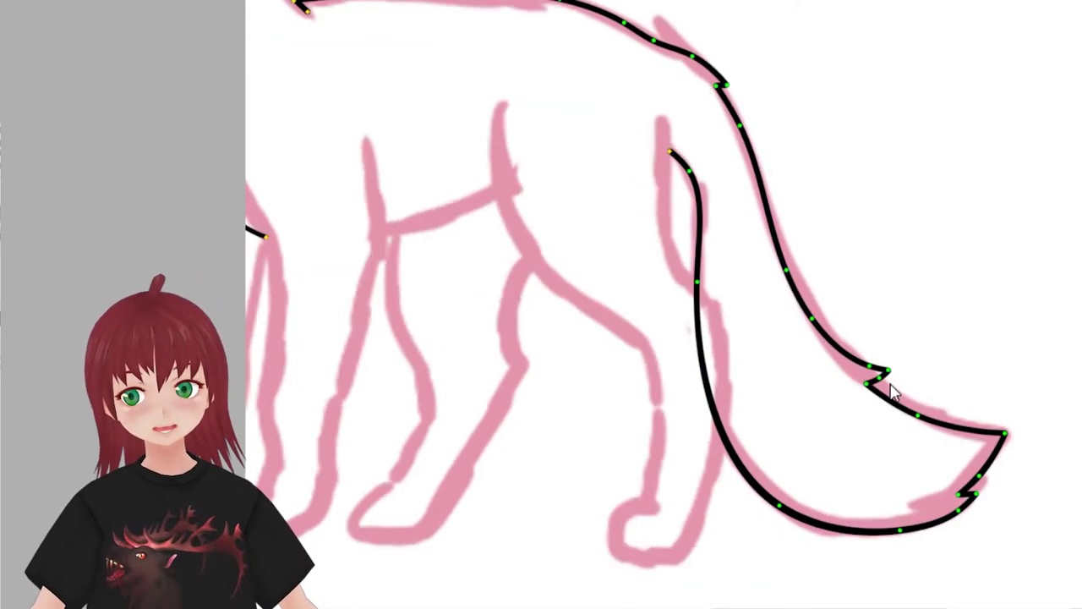
pyautogui.scroll(3, 510, 243)
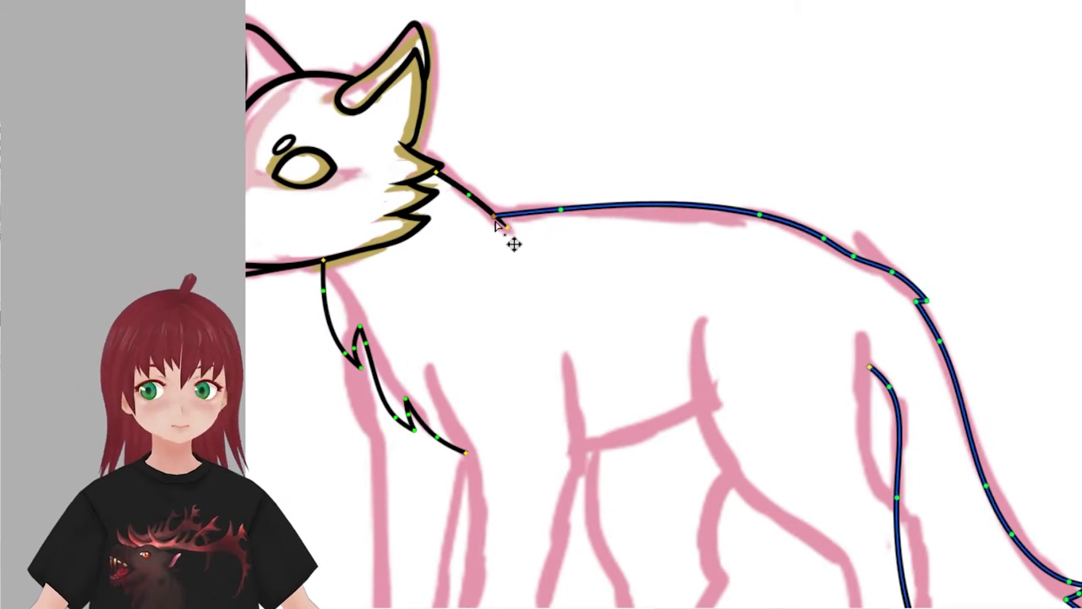
pyautogui.scroll(-2, 793, 206)
pyautogui.scroll(-2, 903, 196)
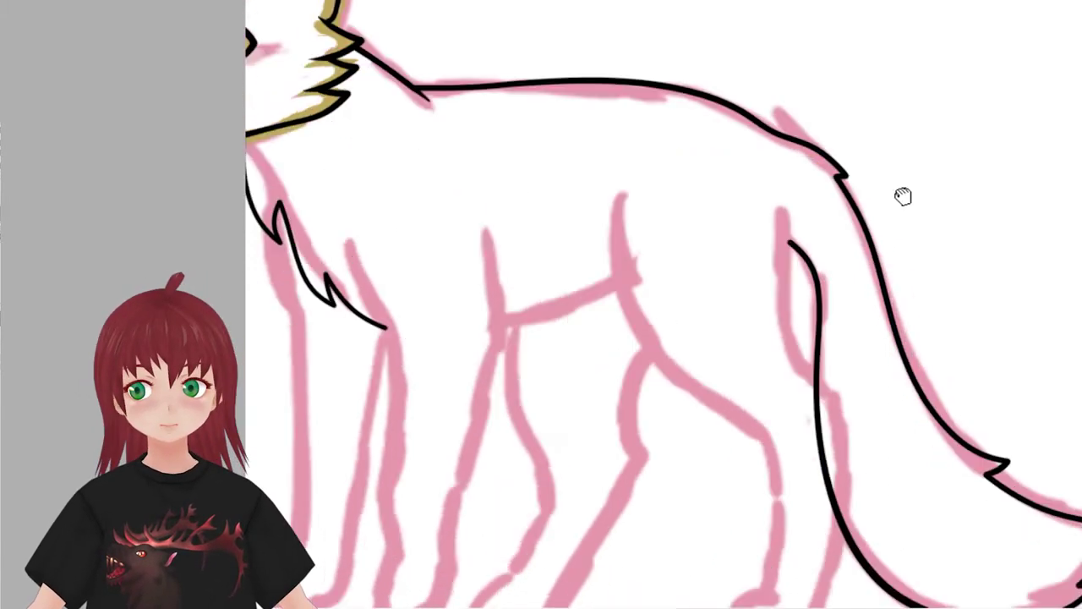
pyautogui.scroll(-2, 903, 196)
pyautogui.scroll(-2, 874, 169)
pyautogui.scroll(5, 874, 169)
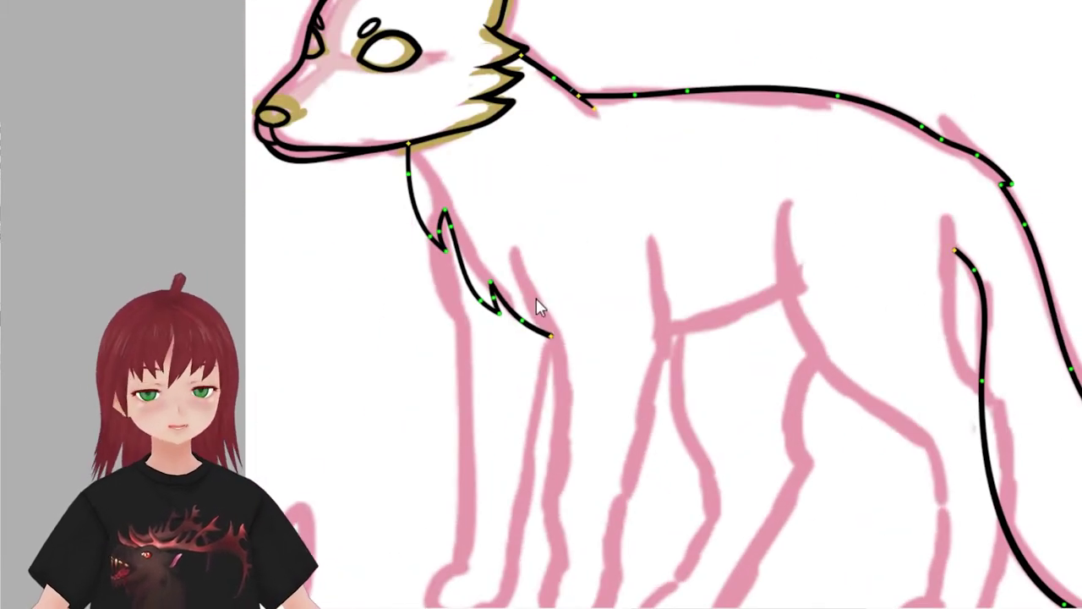
pyautogui.moveTo(398, 197); pyautogui.dragTo(529, 328)
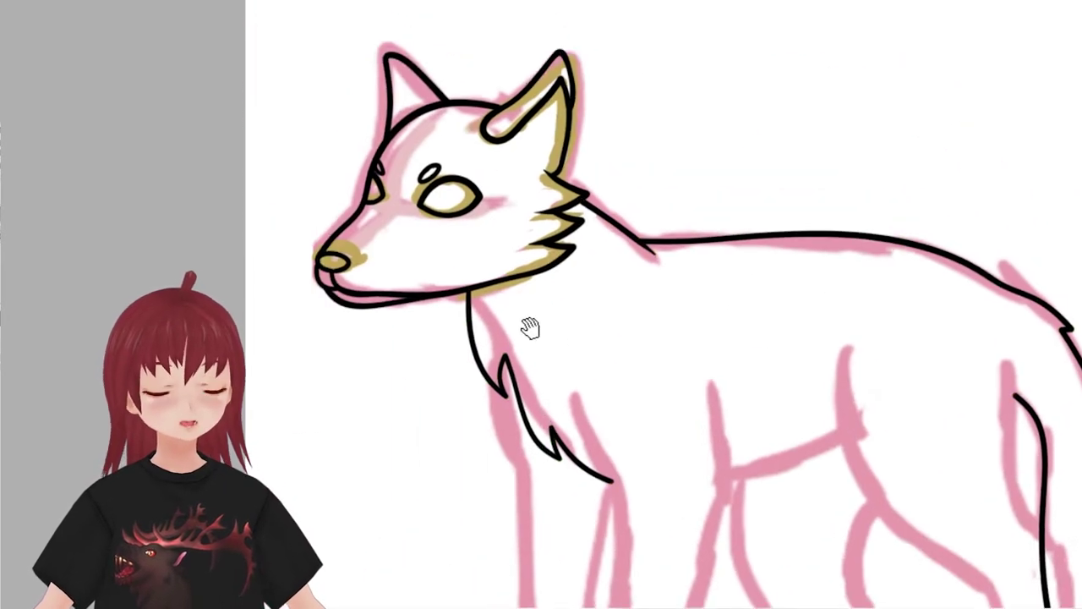
pyautogui.scroll(-3, 734, 326)
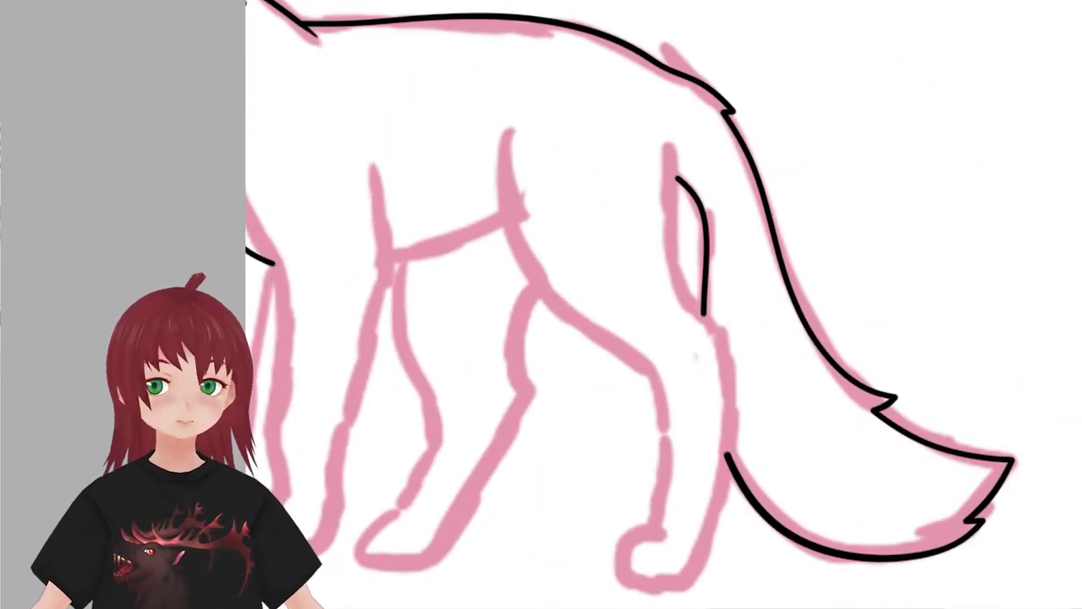
# - Trace the rear hind leg outline down to a rounded paw
pyautogui.click(733, 461)
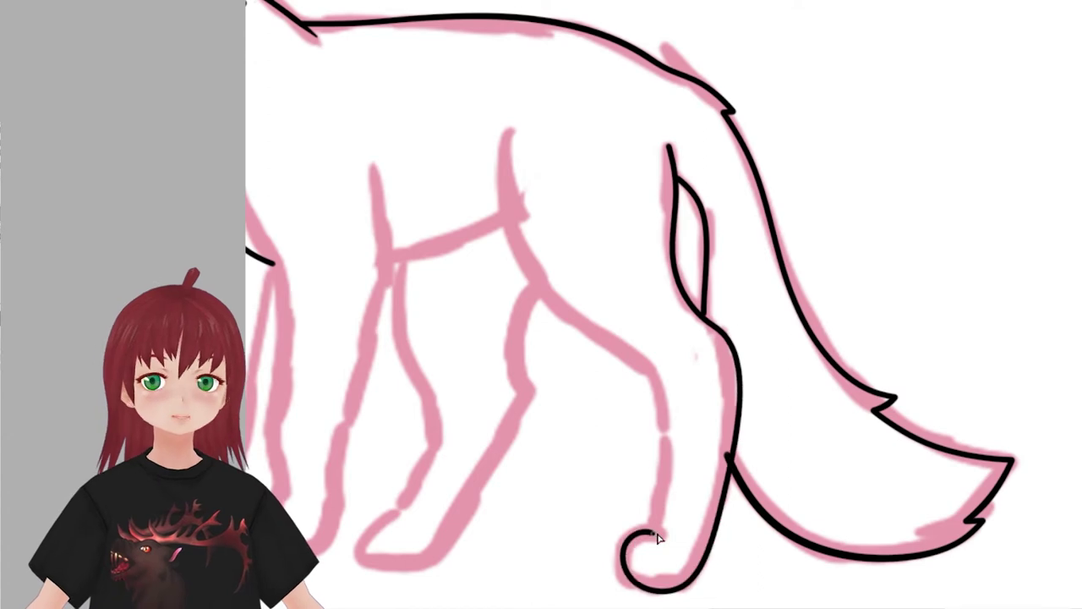
pyautogui.click(657, 363)
pyautogui.click(676, 437)
pyautogui.scroll(-3, 677, 437)
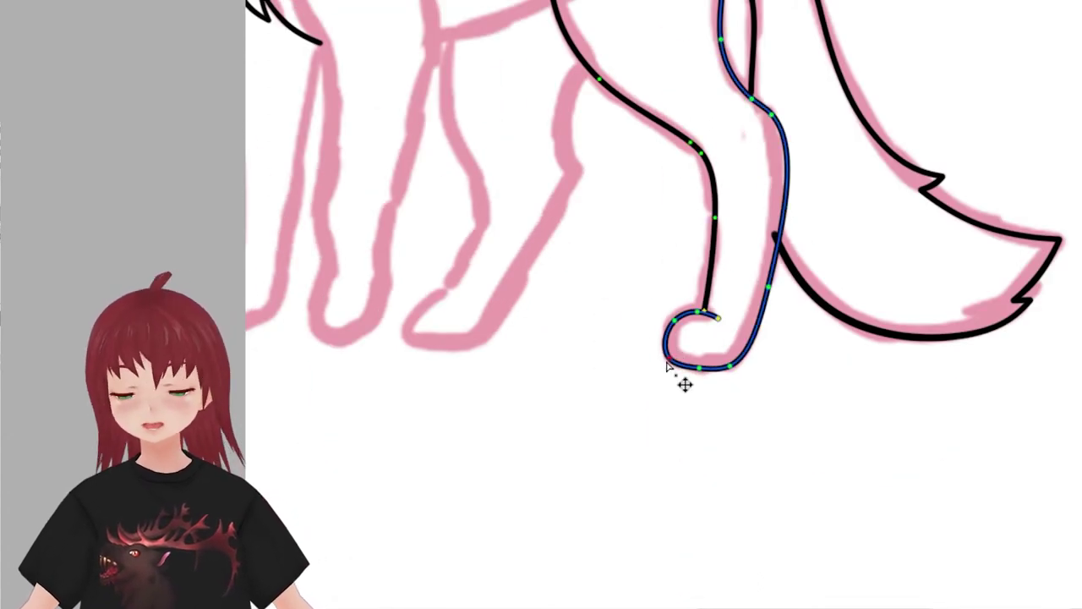
pyautogui.click(718, 318)
pyautogui.scroll(3, 683, 381)
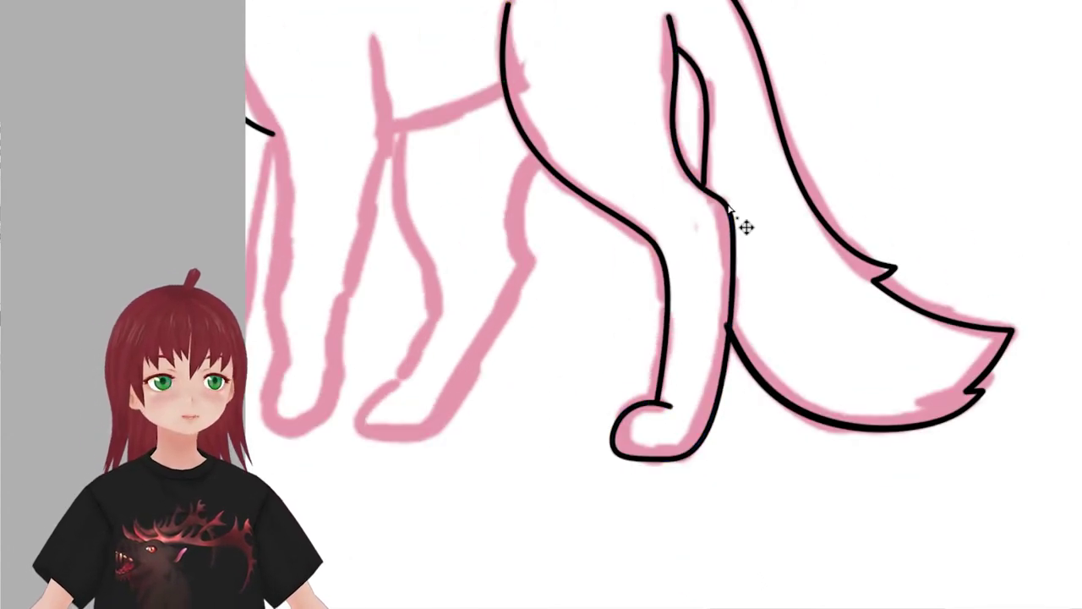
pyautogui.scroll(5, 742, 225)
pyautogui.moveTo(747, 197); pyautogui.dragTo(736, 165)
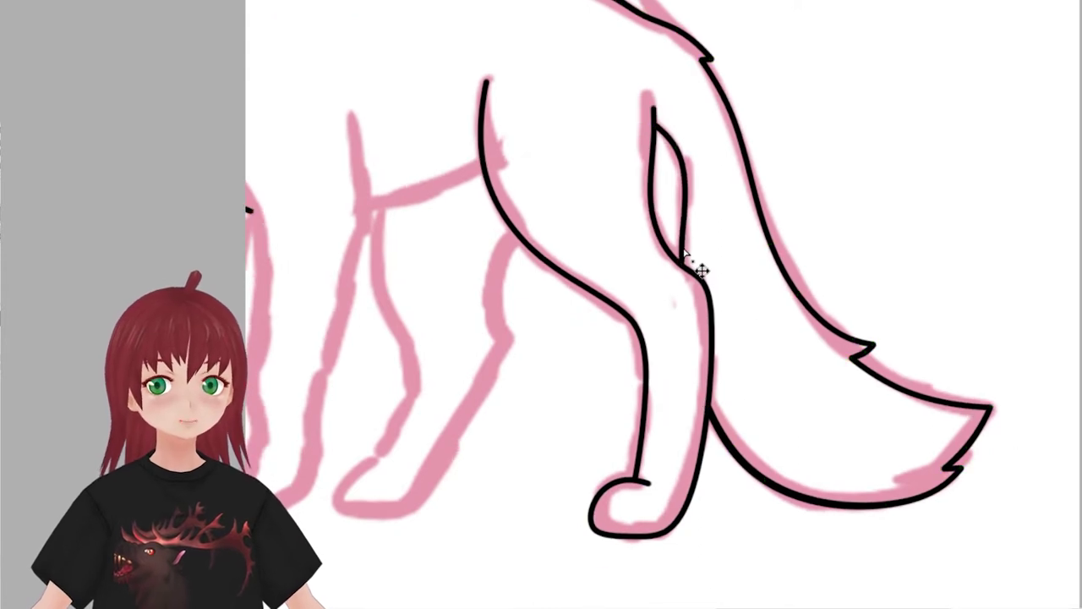
# - Adjust the paw's control points and draw the inner line between leg and tail
pyautogui.click(594, 510)
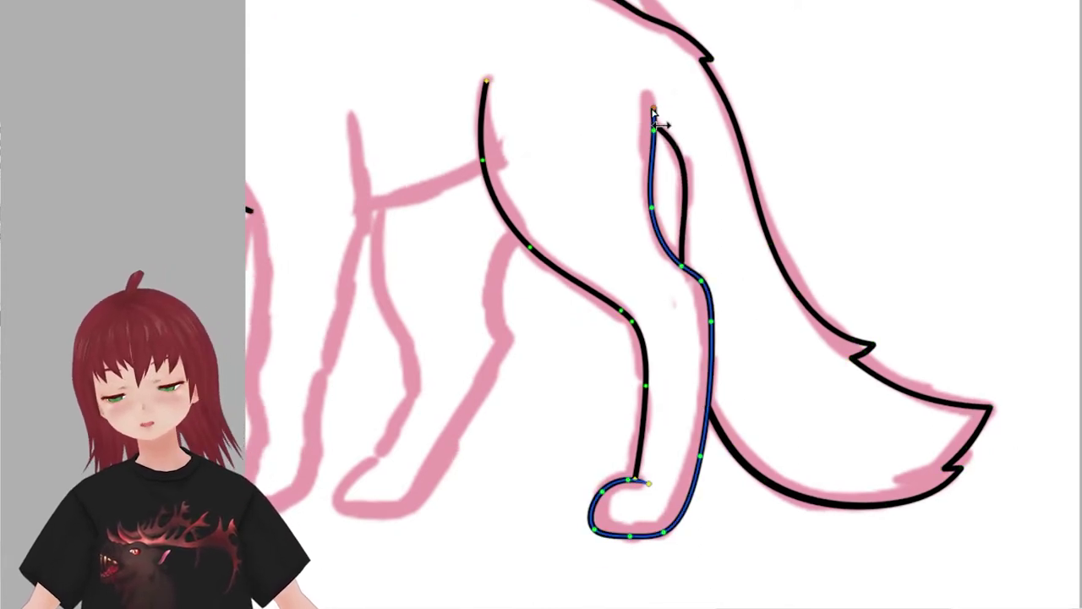
pyautogui.press('Escape')
pyautogui.scroll(3, 550, 253)
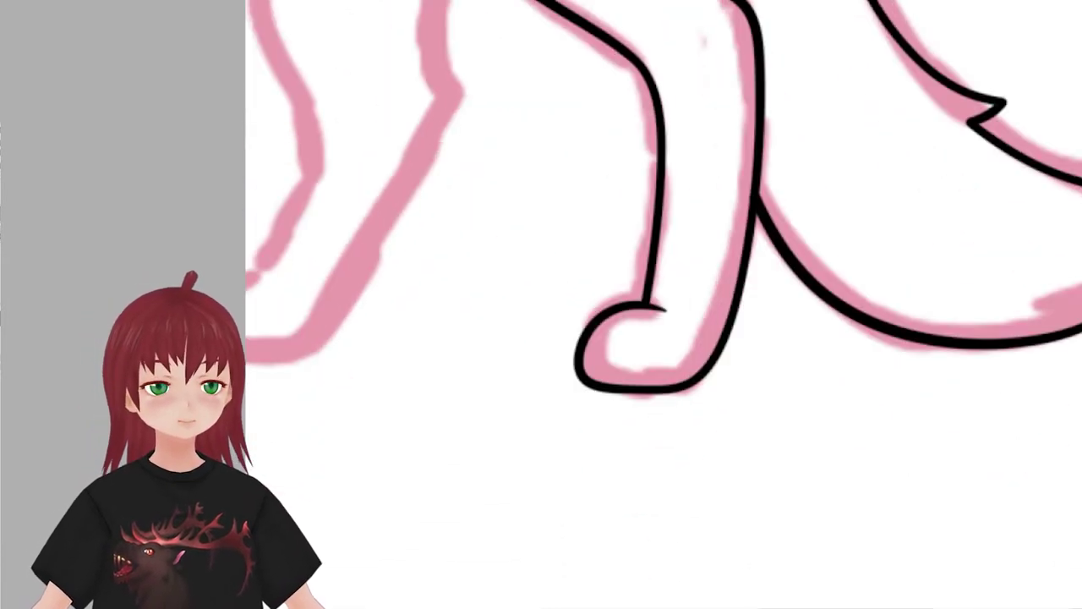
pyautogui.scroll(-3, 626, 393)
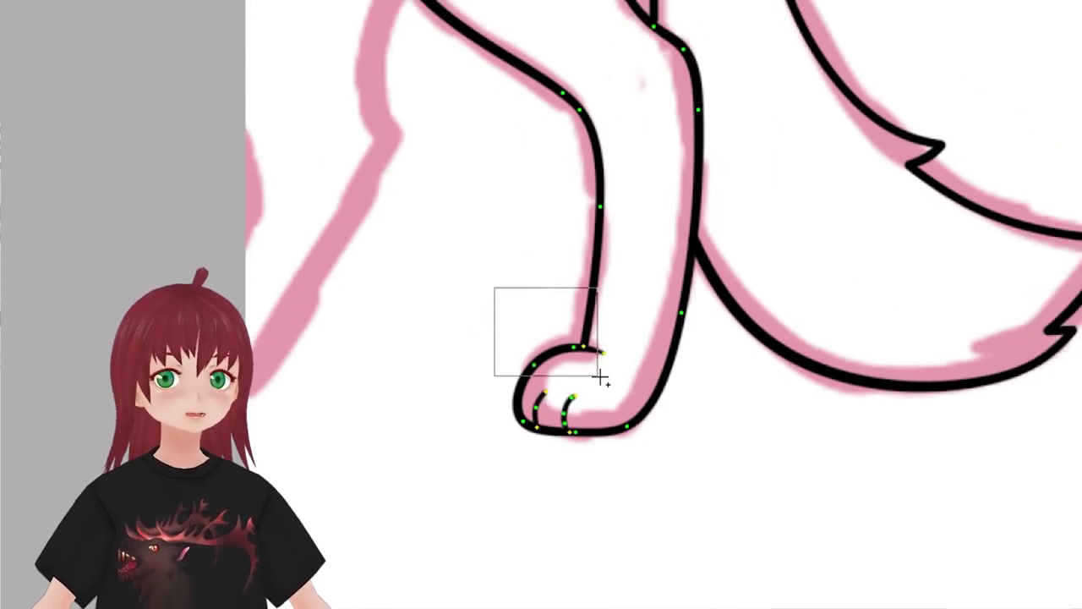
pyautogui.moveTo(495, 290); pyautogui.dragTo(597, 379)
pyautogui.scroll(3, 702, 341)
pyautogui.scroll(-3, 686, 500)
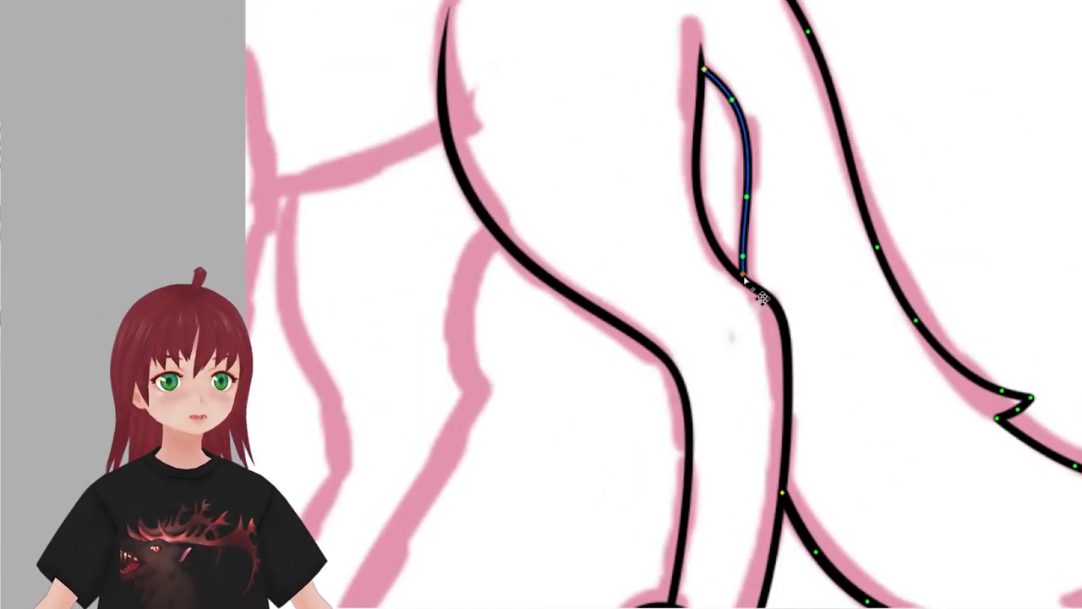
pyautogui.moveTo(561, 271); pyautogui.dragTo(743, 222)
pyautogui.scroll(3, 756, 267)
# - Ink the front leg down to a rounded paw with two toe marks, undoing one bad stroke
pyautogui.scroll(-3, 755, 267)
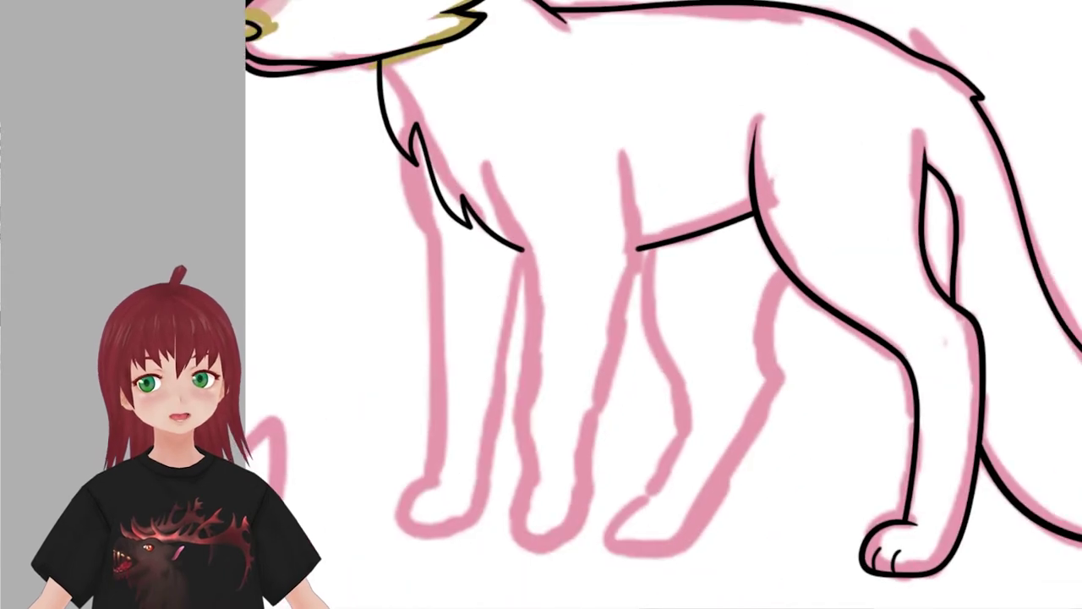
pyautogui.scroll(2, 638, 230)
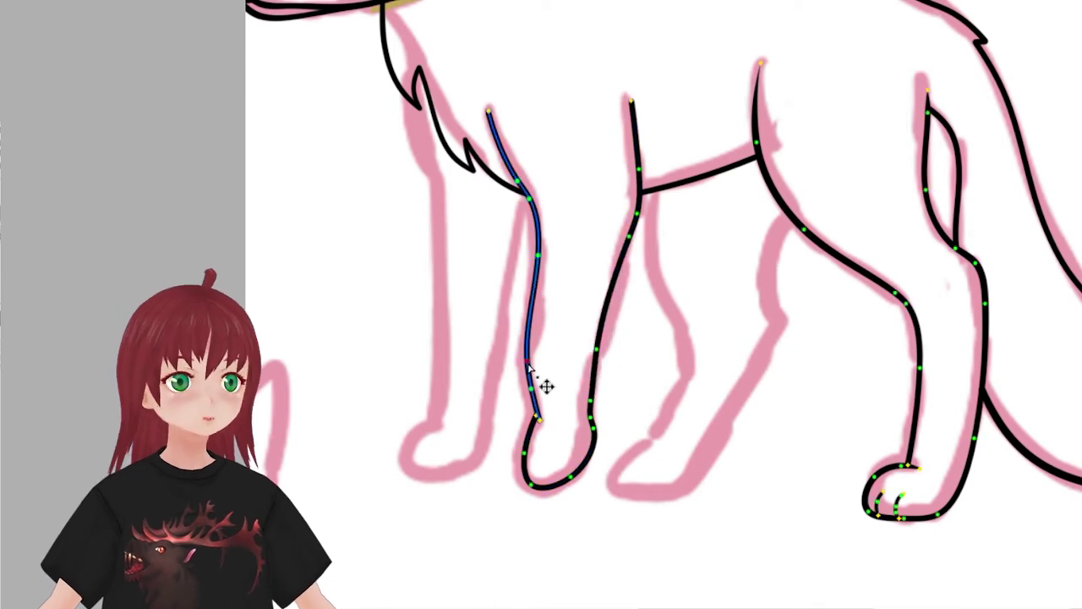
pyautogui.scroll(-1, 648, 253)
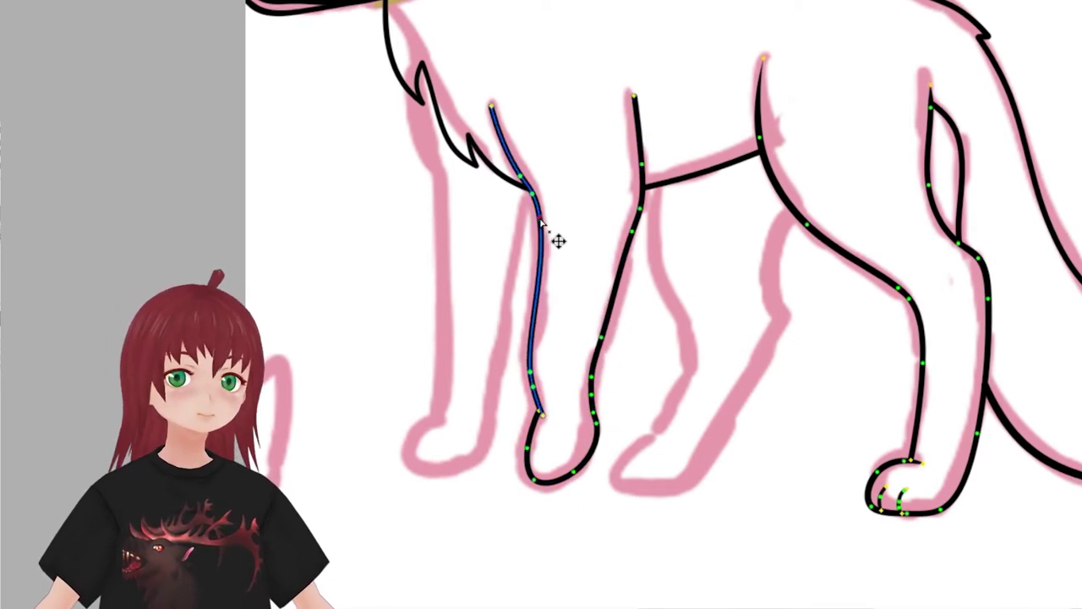
pyautogui.scroll(-2, 583, 304)
pyautogui.scroll(1, 583, 423)
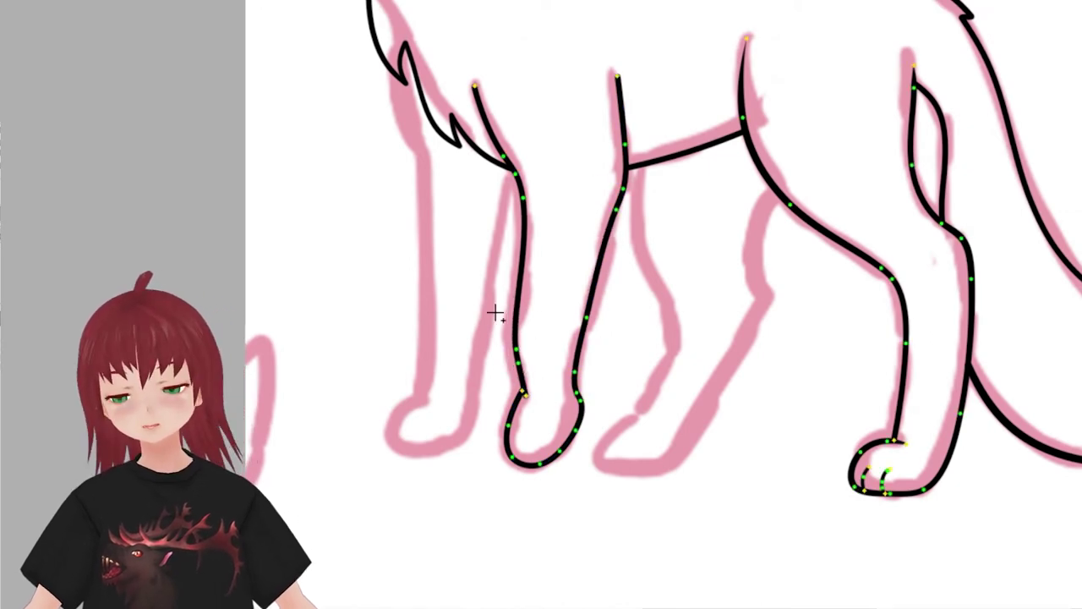
pyautogui.scroll(1, 520, 499)
pyautogui.scroll(-1, 587, 449)
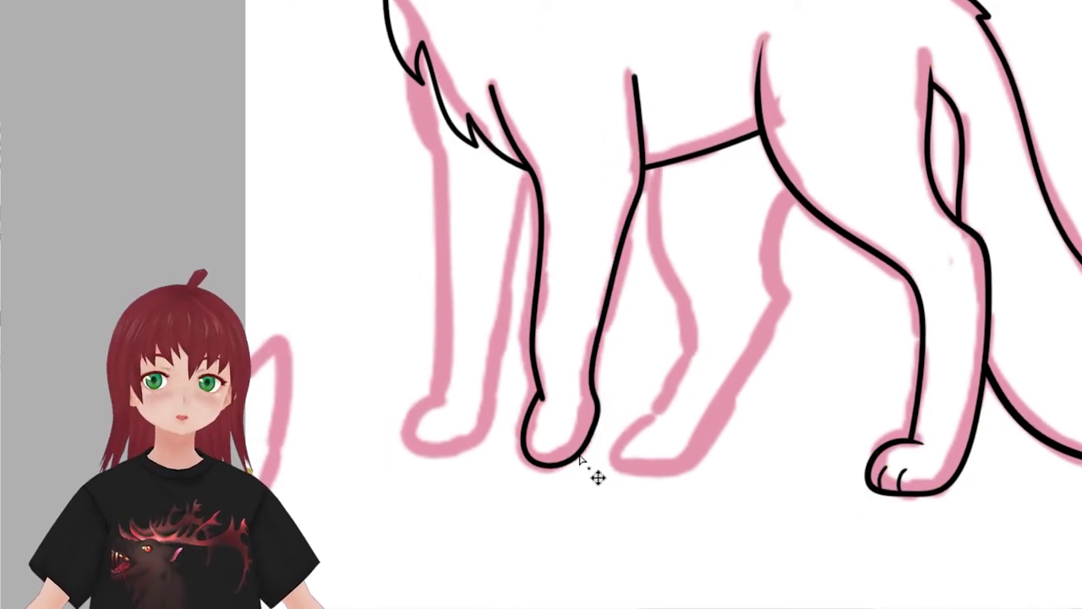
pyautogui.scroll(-1, 594, 476)
pyautogui.scroll(2, 591, 444)
pyautogui.click(473, 355)
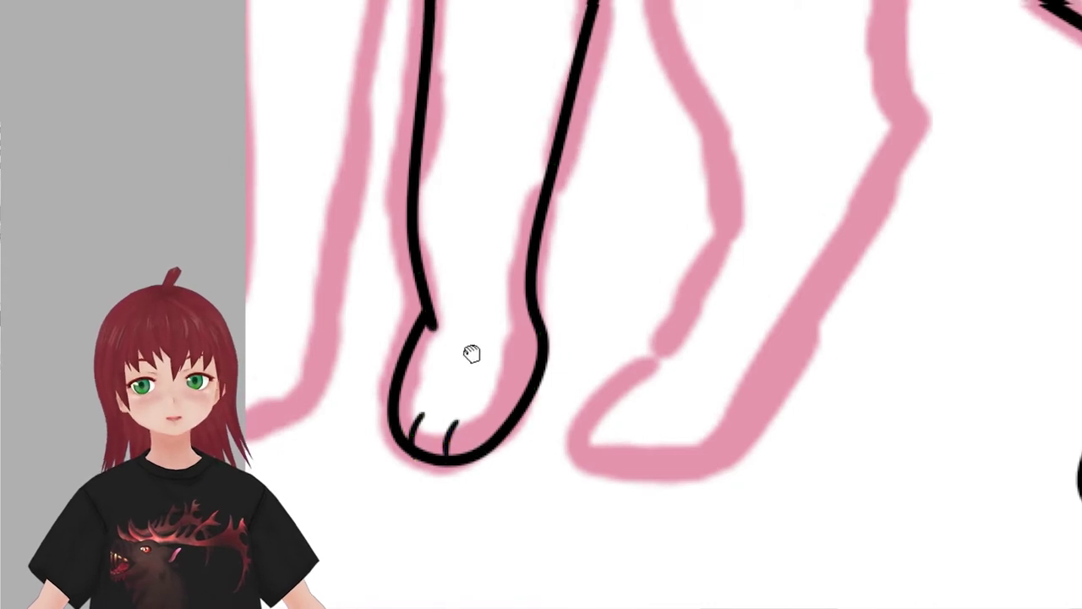
pyautogui.scroll(2, 473, 355)
pyautogui.scroll(-1, 580, 382)
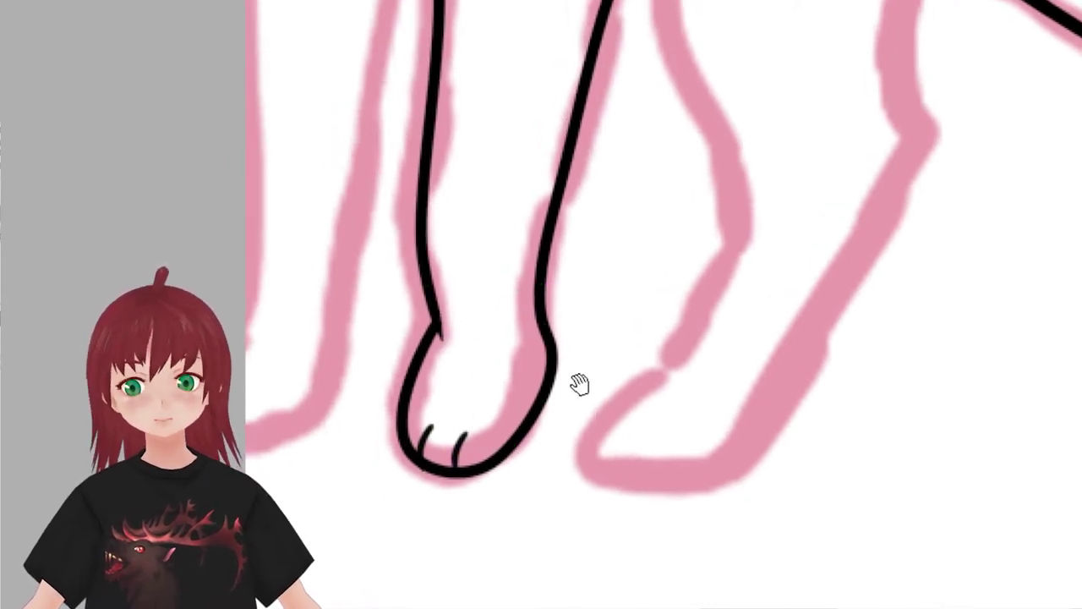
pyautogui.hotkey('ctrl', 'z')
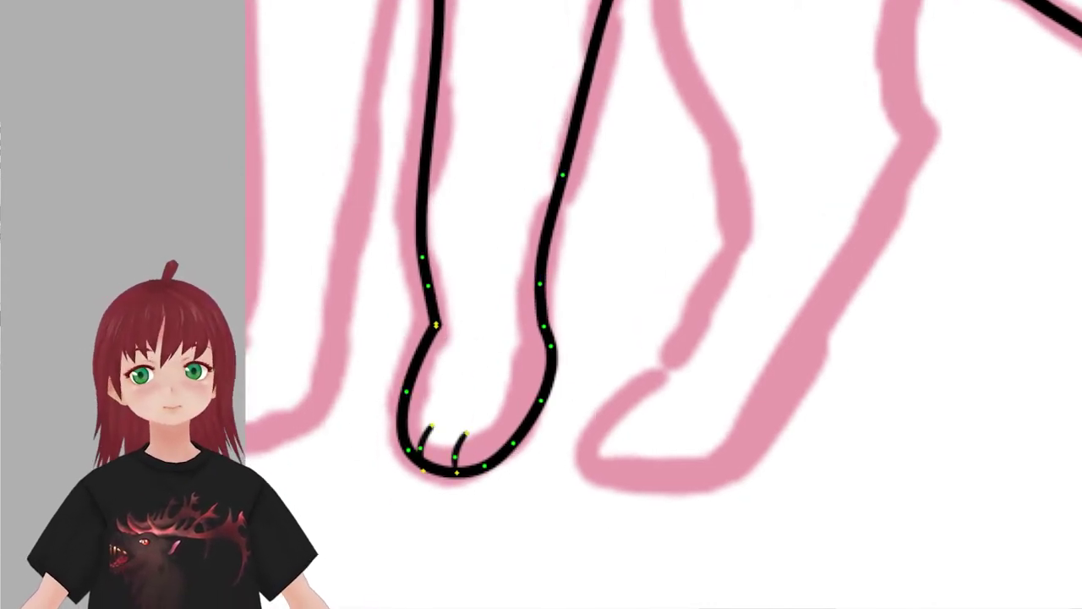
pyautogui.scroll(-1, 555, 357)
pyautogui.scroll(2, 491, 169)
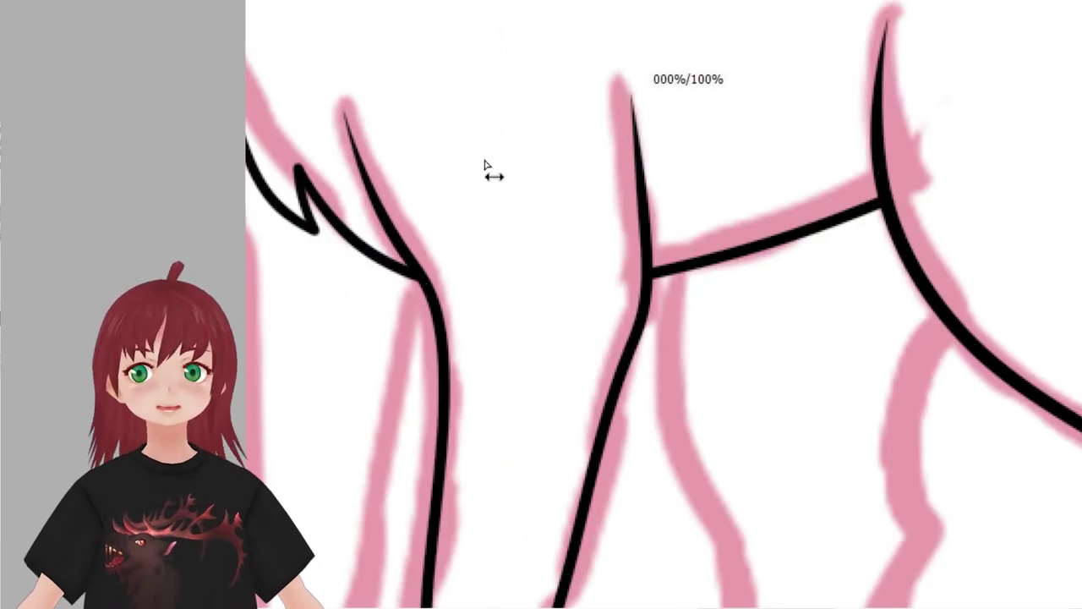
pyautogui.scroll(1, 464, 481)
pyautogui.scroll(-2, 463, 486)
pyautogui.click(503, 398)
pyautogui.scroll(1, 477, 448)
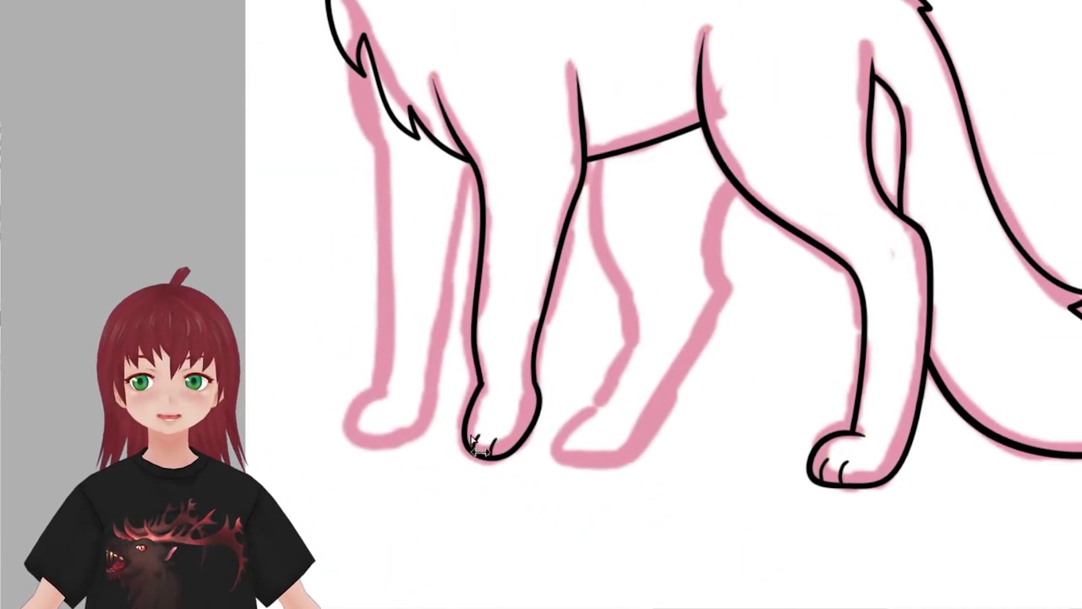
# - Draw the front leg's inner line up to the belly
pyautogui.scroll(-1, 541, 406)
pyautogui.scroll(1, 810, 225)
pyautogui.moveTo(562, 165); pyautogui.dragTo(598, 375)
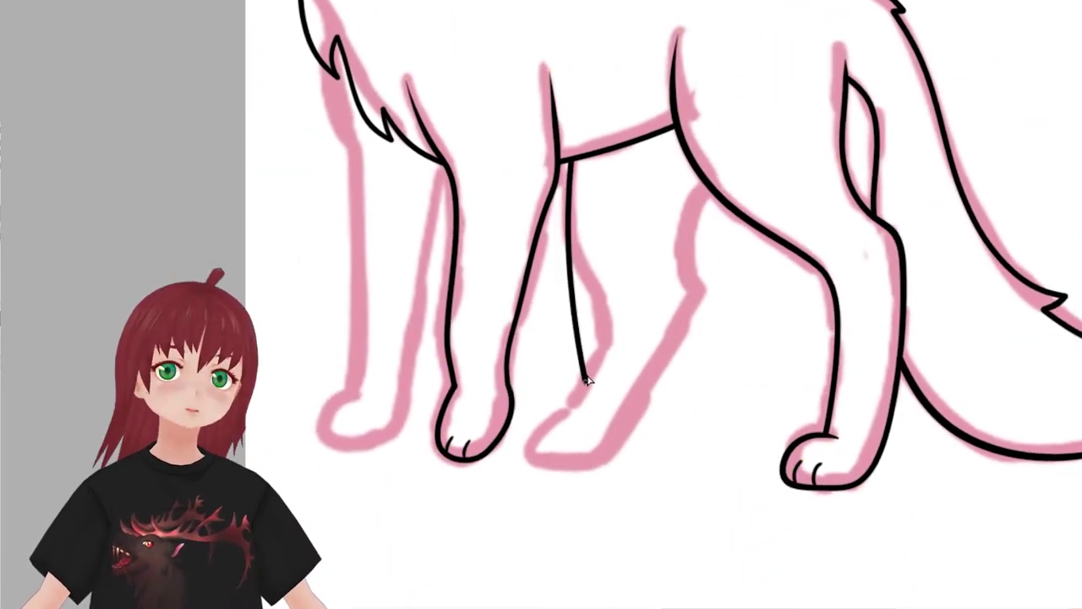
pyautogui.moveTo(706, 302); pyautogui.dragTo(711, 188)
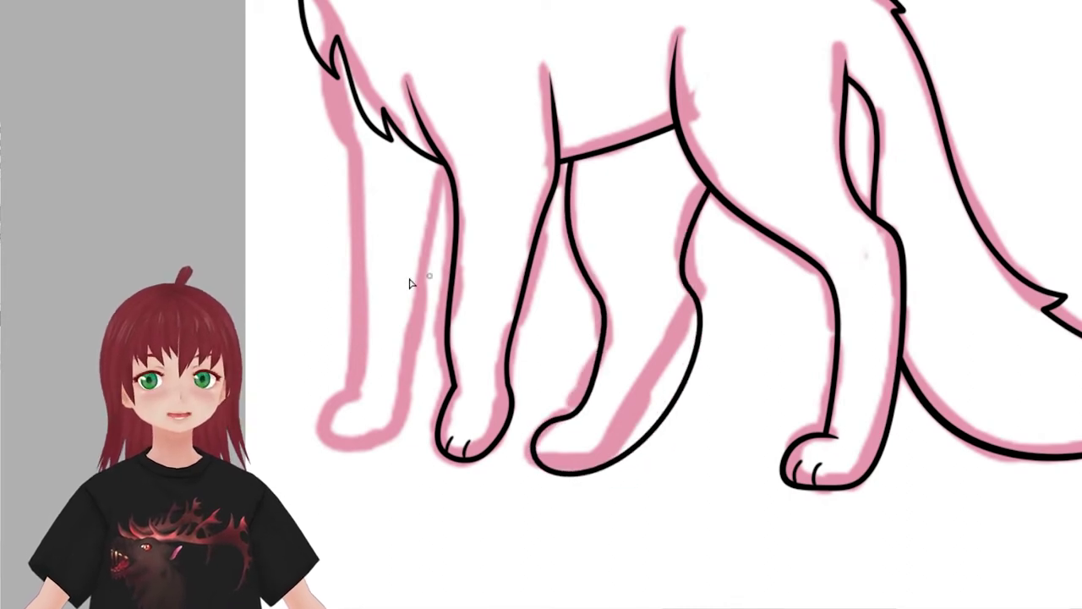
pyautogui.click(633, 436)
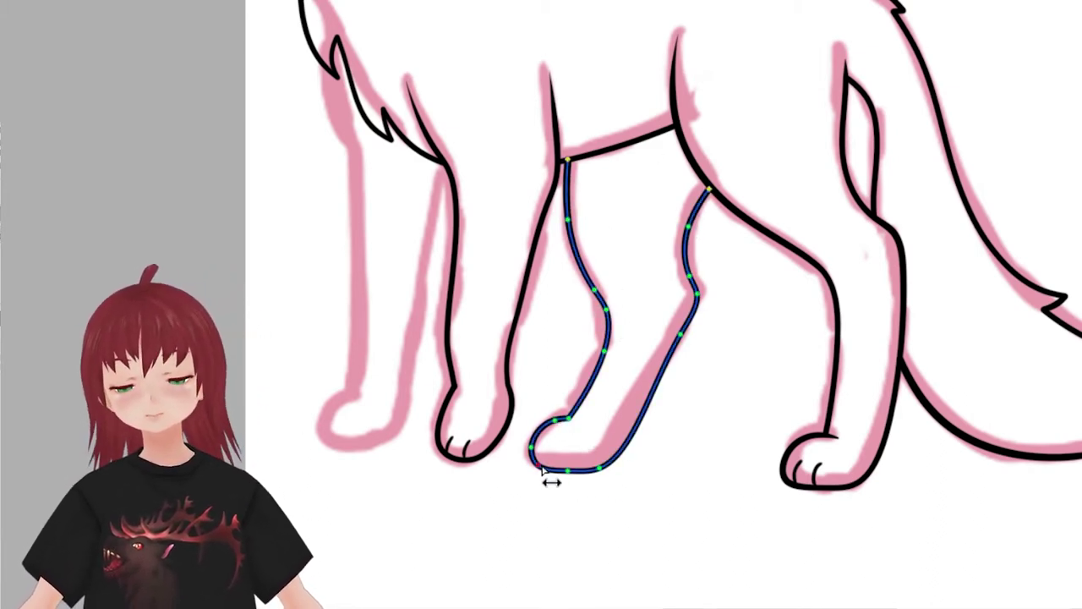
pyautogui.click(518, 500)
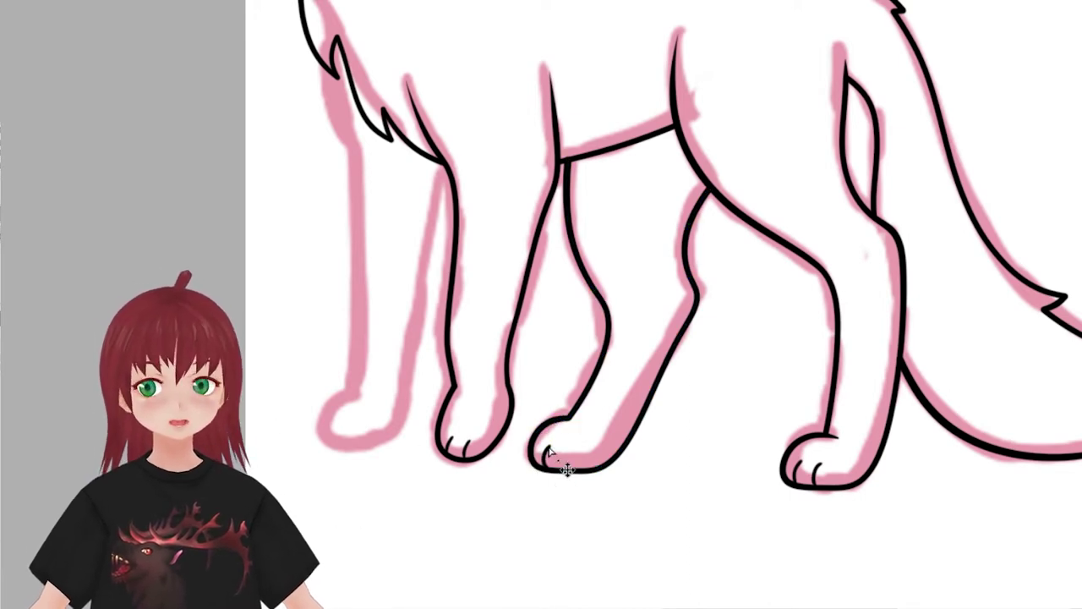
# - Extend the far front leg outline up to the chest
pyautogui.click(585, 181)
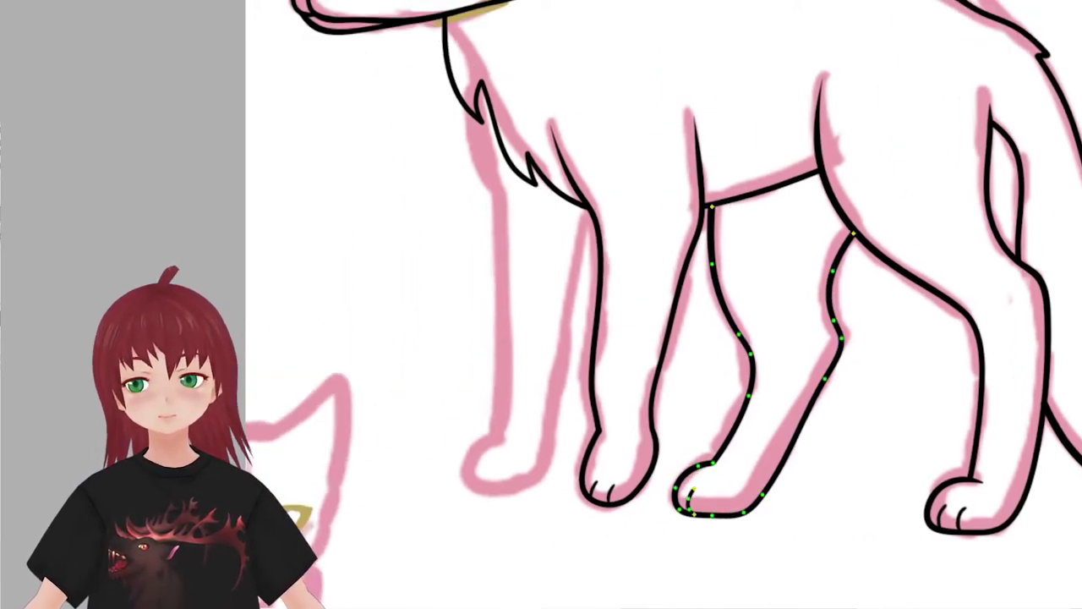
pyautogui.moveTo(466, 485); pyautogui.dragTo(617, 434)
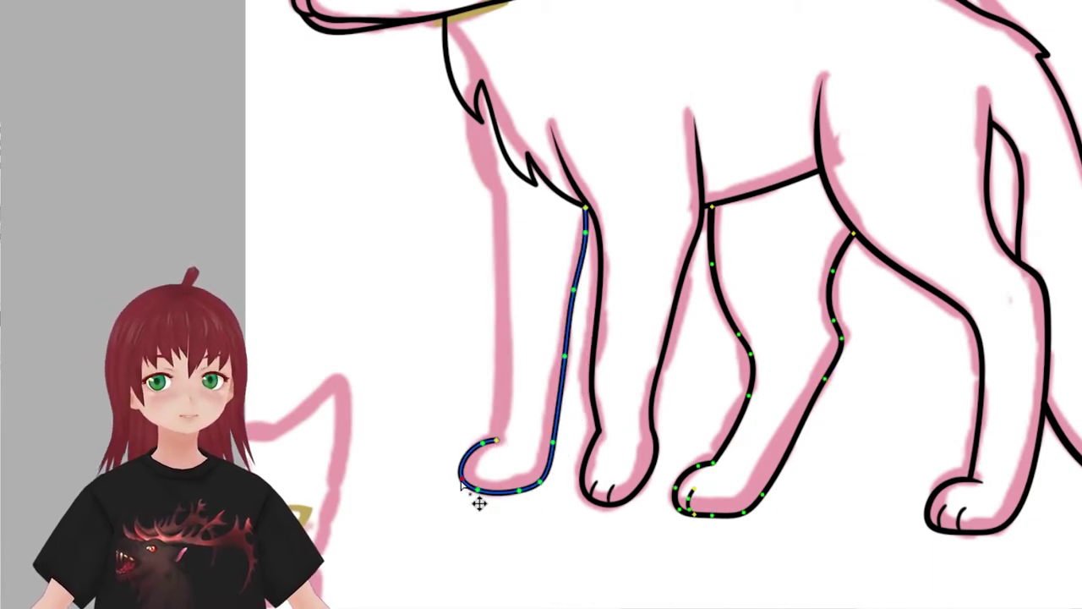
pyautogui.moveTo(511, 347); pyautogui.dragTo(471, 112)
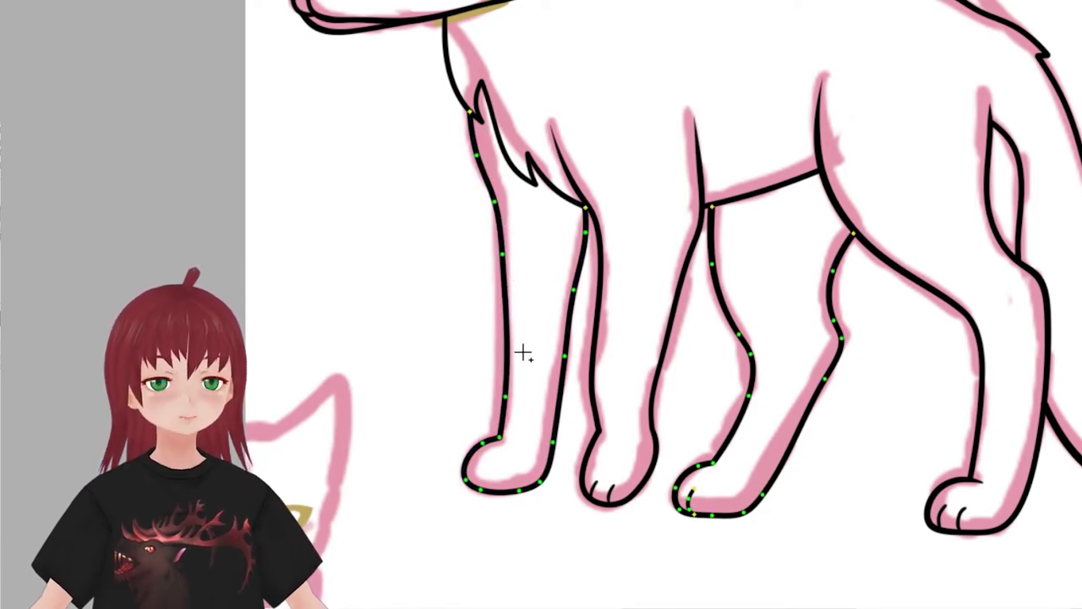
pyautogui.hotkey('ctrl', 'd')
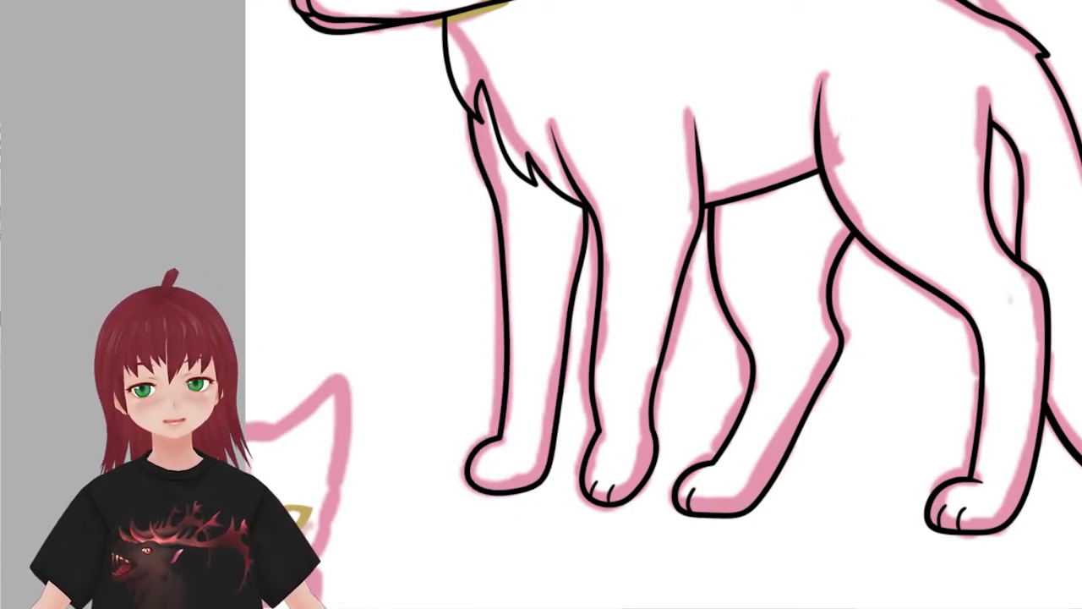
pyautogui.scroll(5, 491, 387)
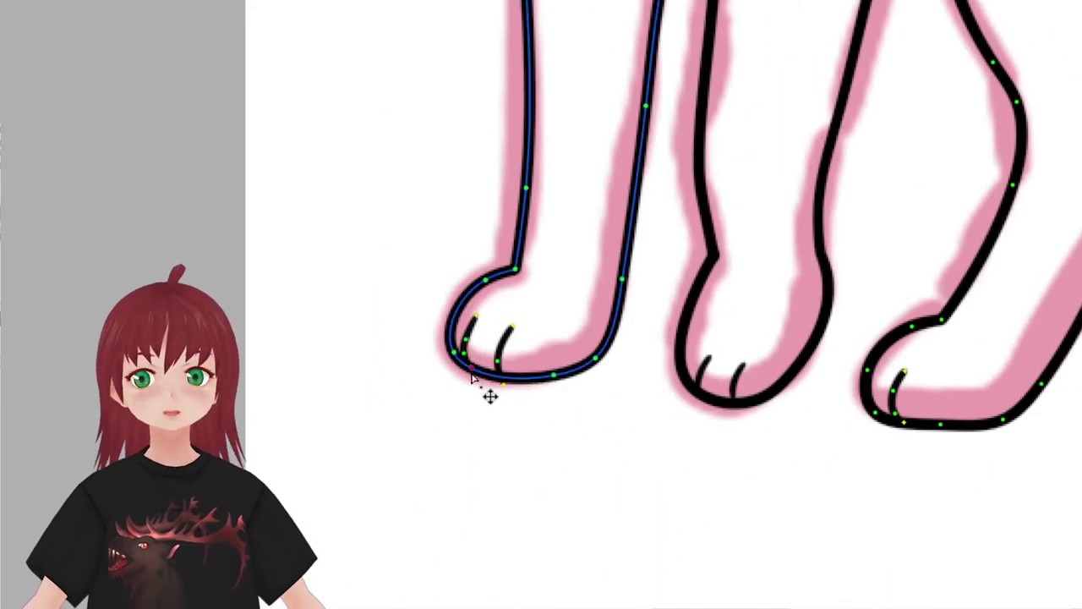
pyautogui.scroll(1, 541, 360)
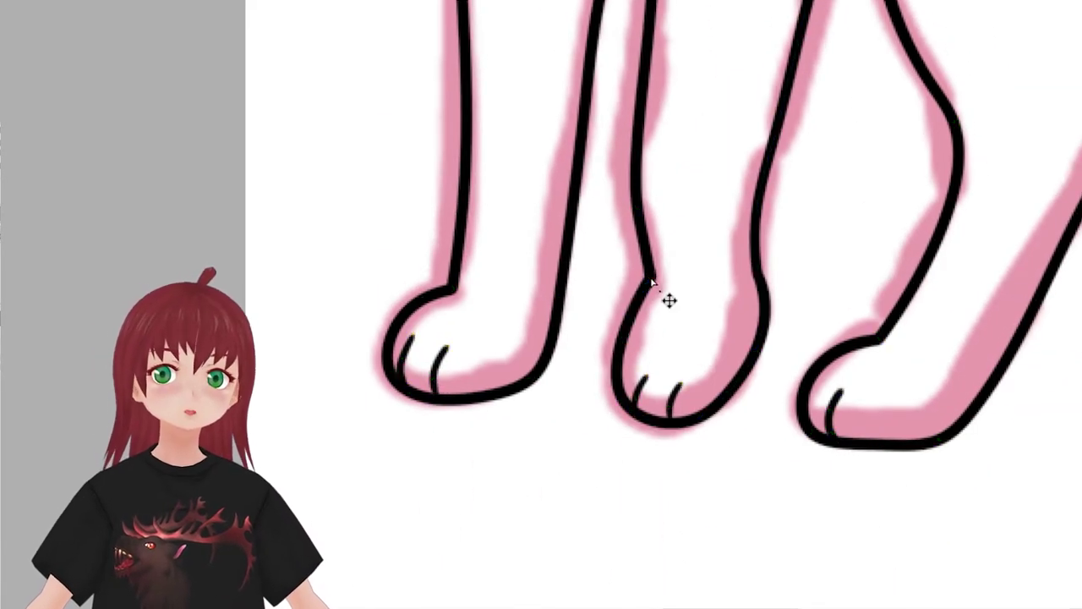
pyautogui.scroll(-5, 708, 251)
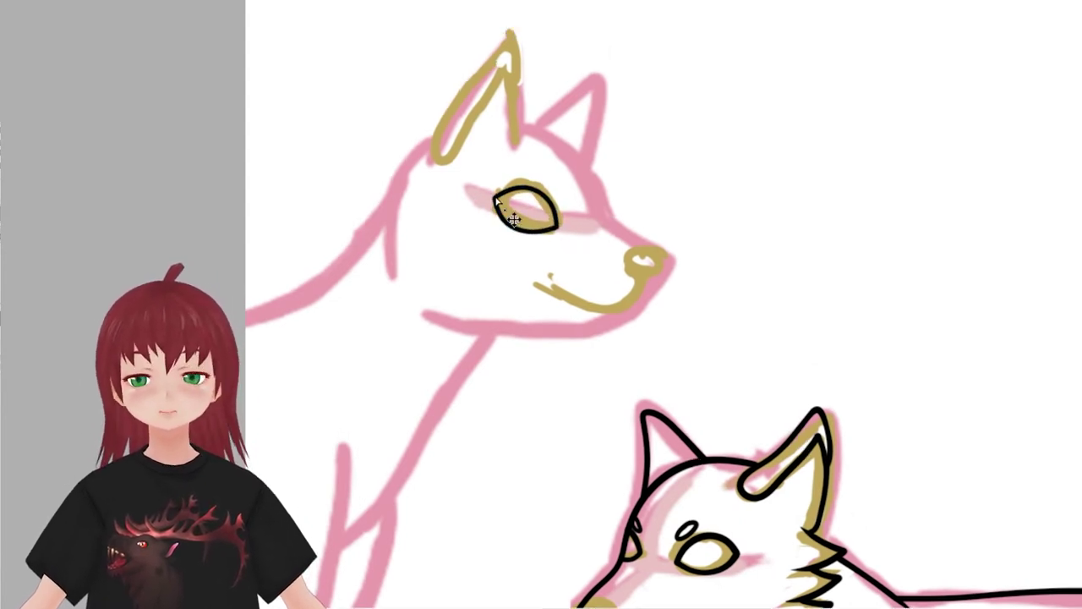
# - Resize the eye outline, draw the mouth line to the nose, and adjust the nose stroke's width
pyautogui.moveTo(472, 212); pyautogui.dragTo(478, 210)
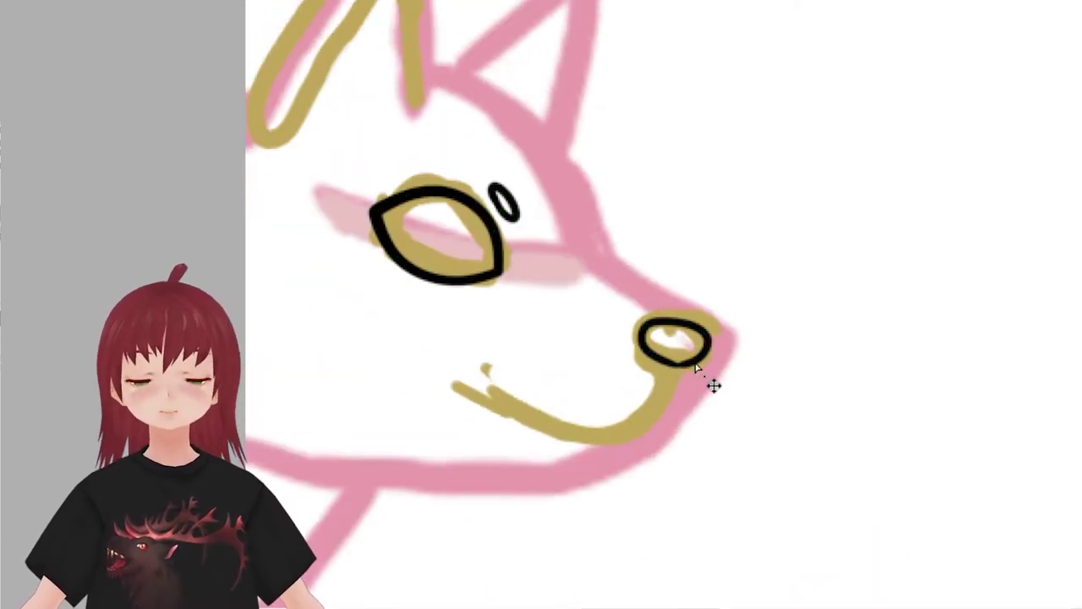
pyautogui.moveTo(427, 341); pyautogui.dragTo(687, 347)
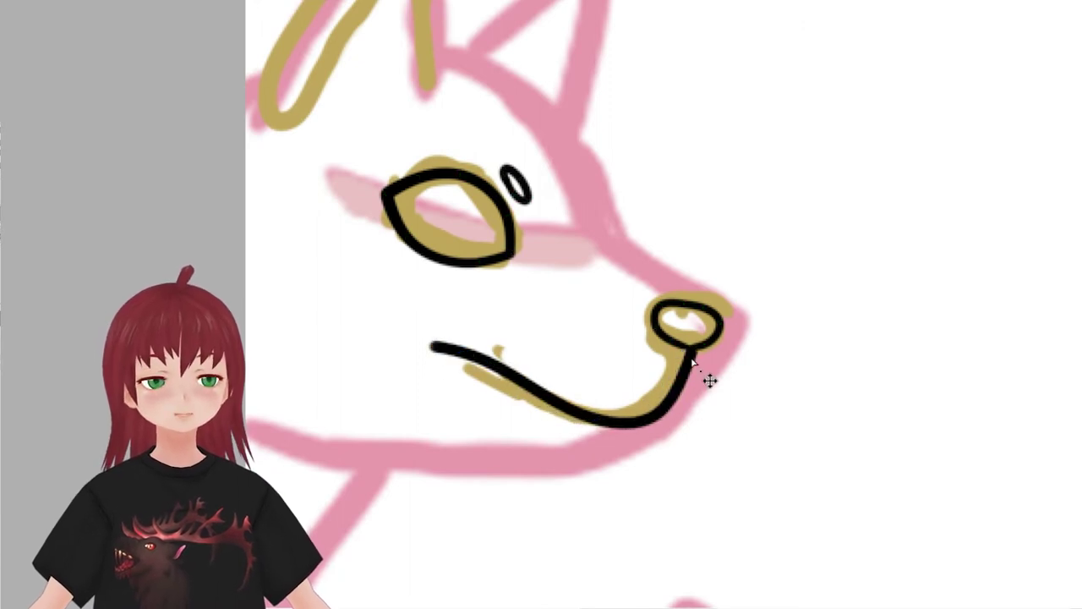
pyautogui.click(772, 348)
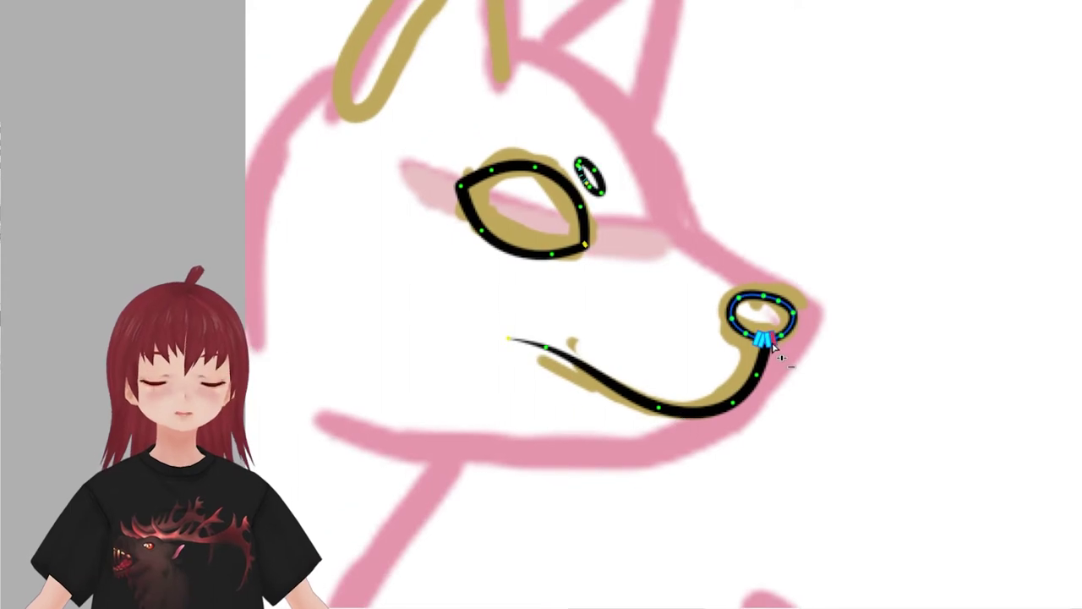
pyautogui.scroll(2, 798, 339)
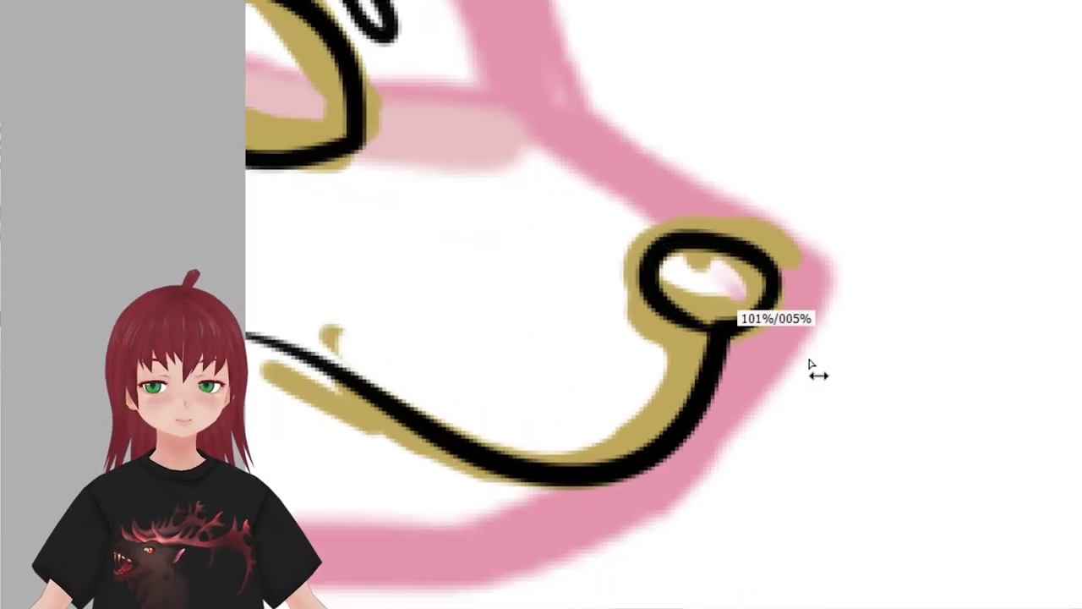
pyautogui.moveTo(717, 339)
pyautogui.mouseDown()
pyautogui.moveTo(757, 336)
pyautogui.moveTo(587, 491)
pyautogui.moveTo(765, 410)
pyautogui.mouseUp()
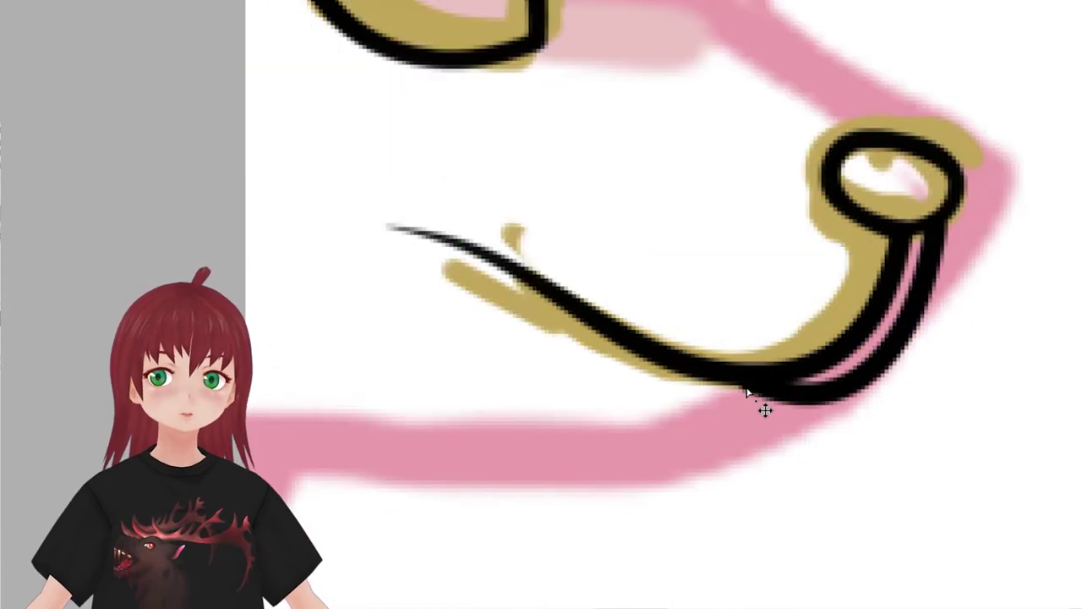
pyautogui.scroll(-5, 751, 387)
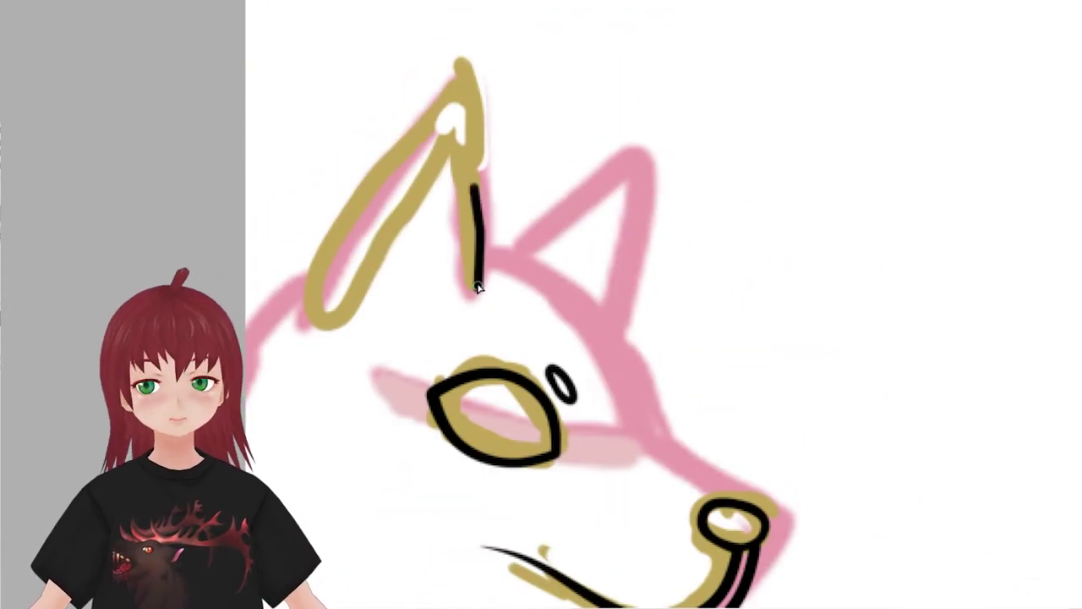
pyautogui.scroll(-2, 478, 287)
pyautogui.scroll(2, 753, 229)
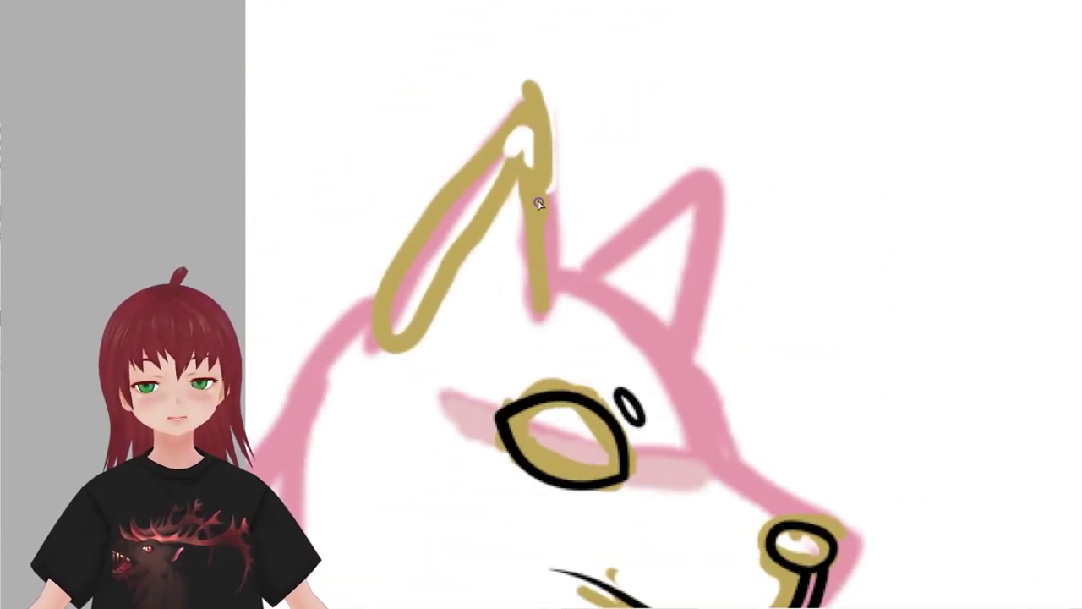
# - Trace and reshape the near ear, then draw the forehead line from ear to nose
pyautogui.moveTo(514, 237)
pyautogui.mouseDown()
pyautogui.moveTo(466, 291)
pyautogui.moveTo(387, 314)
pyautogui.mouseUp()
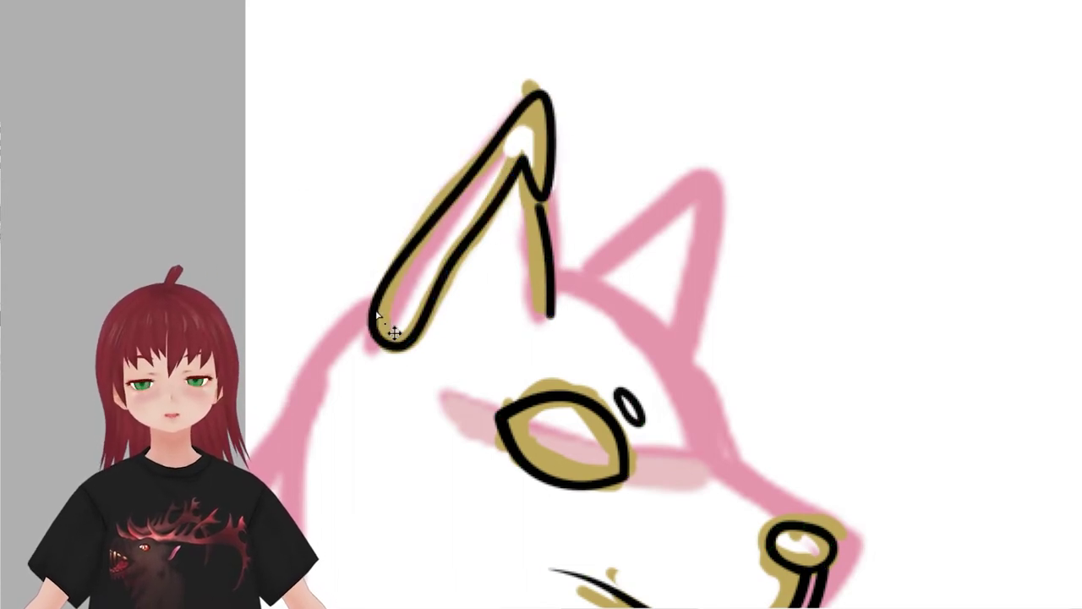
pyautogui.moveTo(495, 174); pyautogui.dragTo(522, 160)
pyautogui.scroll(1, 550, 270)
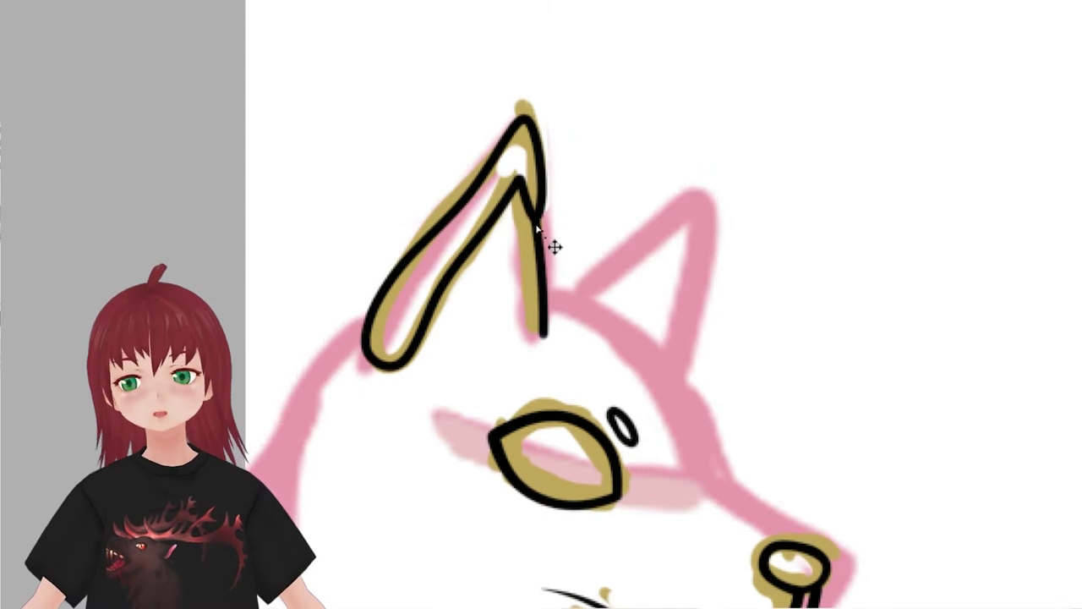
pyautogui.moveTo(499, 334); pyautogui.dragTo(520, 337)
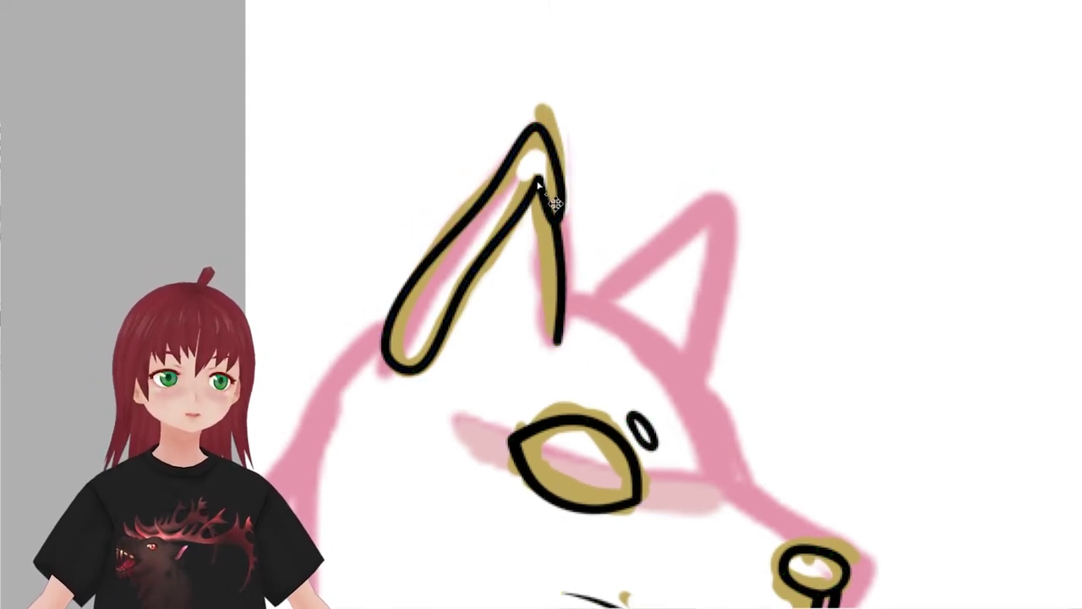
pyautogui.moveTo(702, 324); pyautogui.dragTo(541, 239)
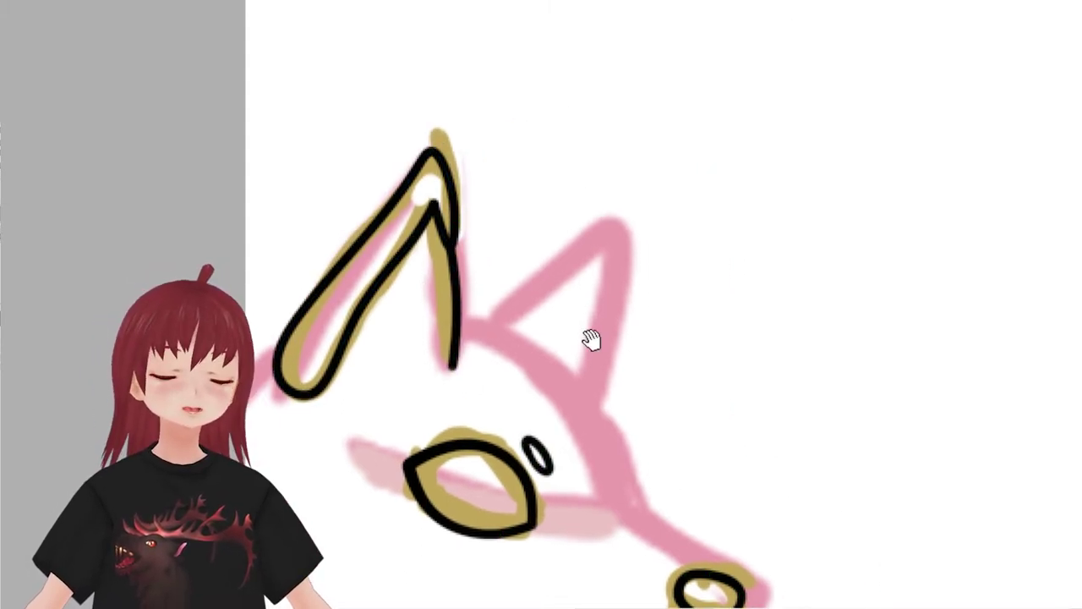
pyautogui.moveTo(406, 219); pyautogui.dragTo(680, 473)
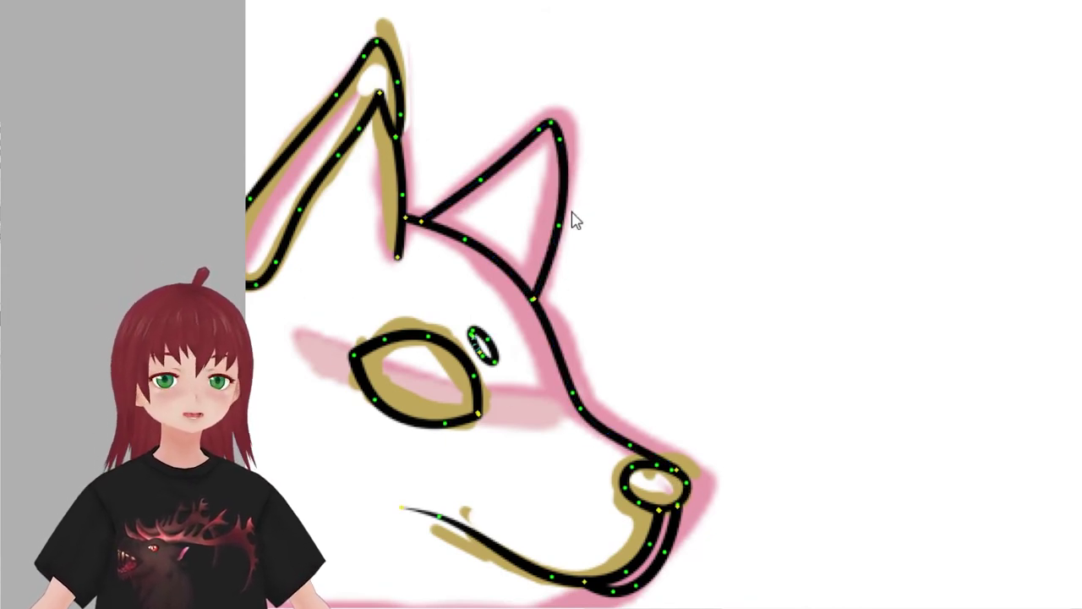
# - Adjust the muzzle line width and draw the cheek ruff and jaw line to the chin
pyautogui.moveTo(416, 242); pyautogui.dragTo(548, 320)
pyautogui.moveTo(693, 331); pyautogui.dragTo(969, 170)
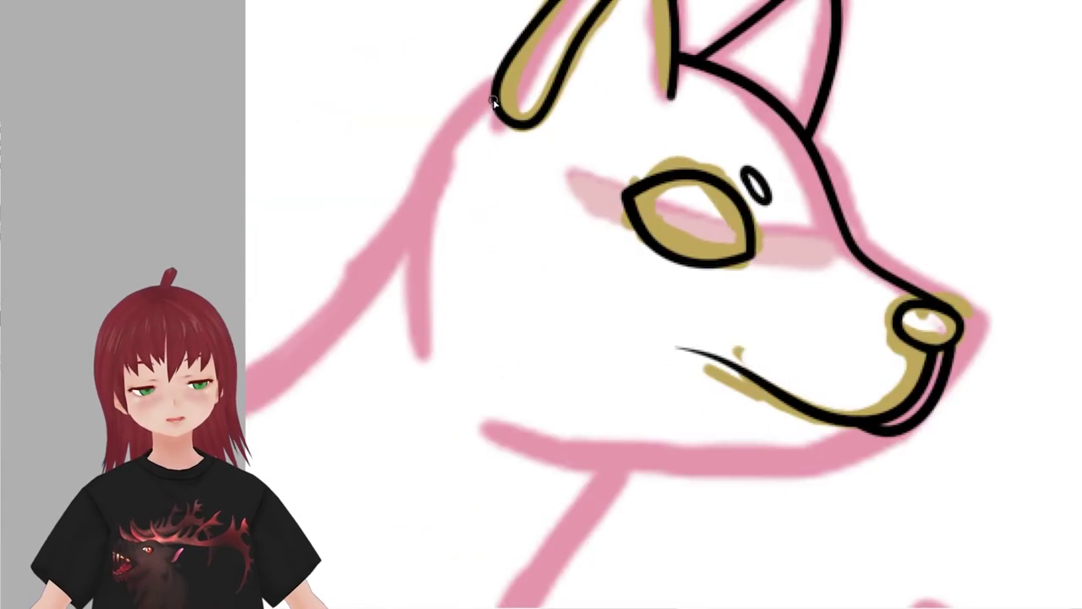
pyautogui.moveTo(433, 244)
pyautogui.mouseDown()
pyautogui.moveTo(725, 442)
pyautogui.moveTo(888, 435)
pyautogui.mouseUp()
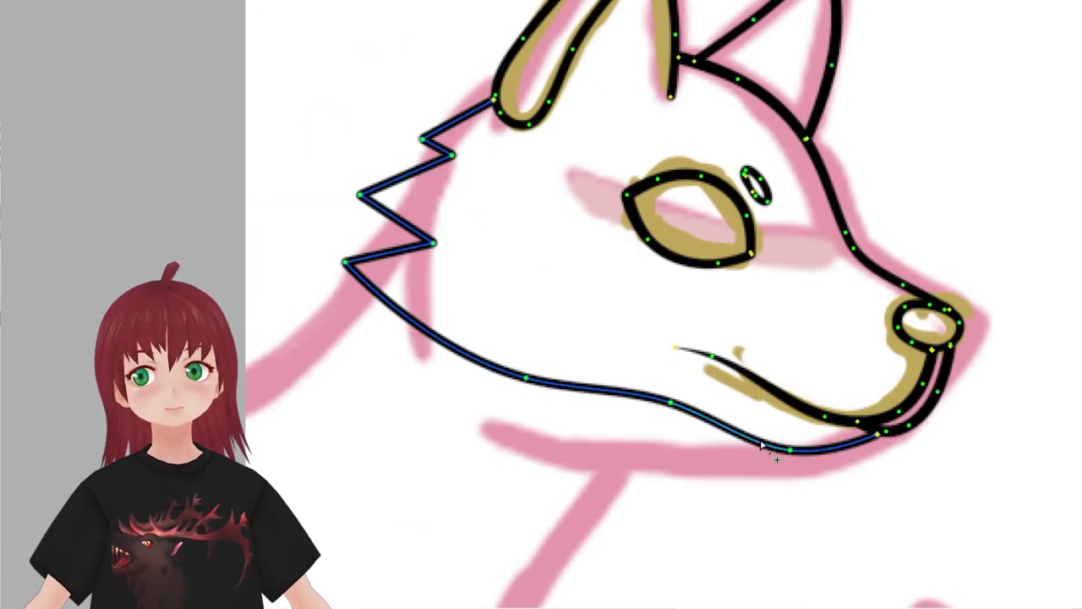
pyautogui.scroll(-3, 411, 273)
pyautogui.scroll(2, 378, 363)
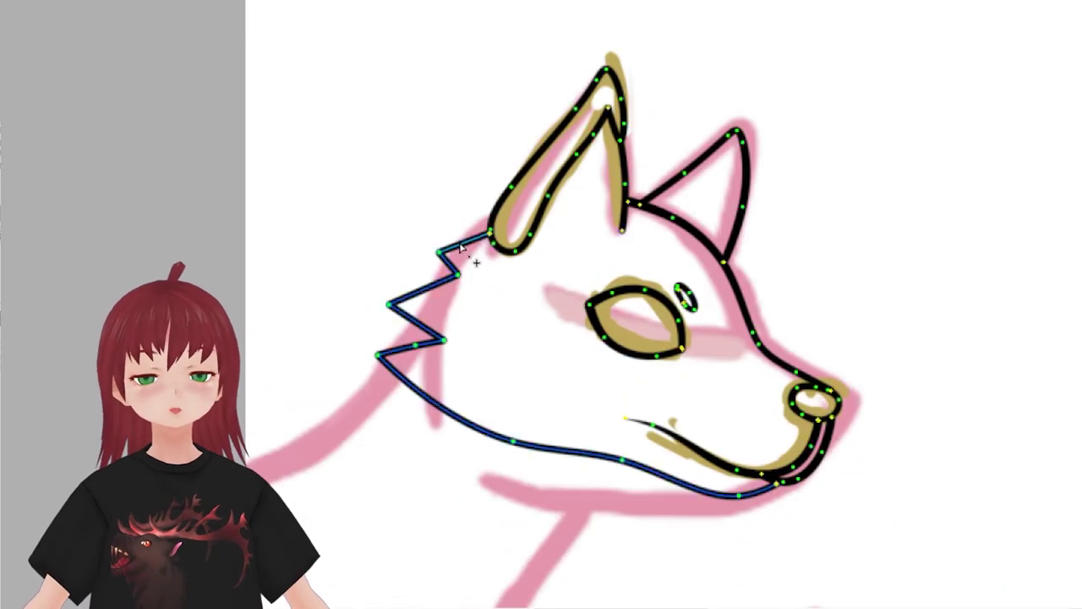
pyautogui.click(427, 331)
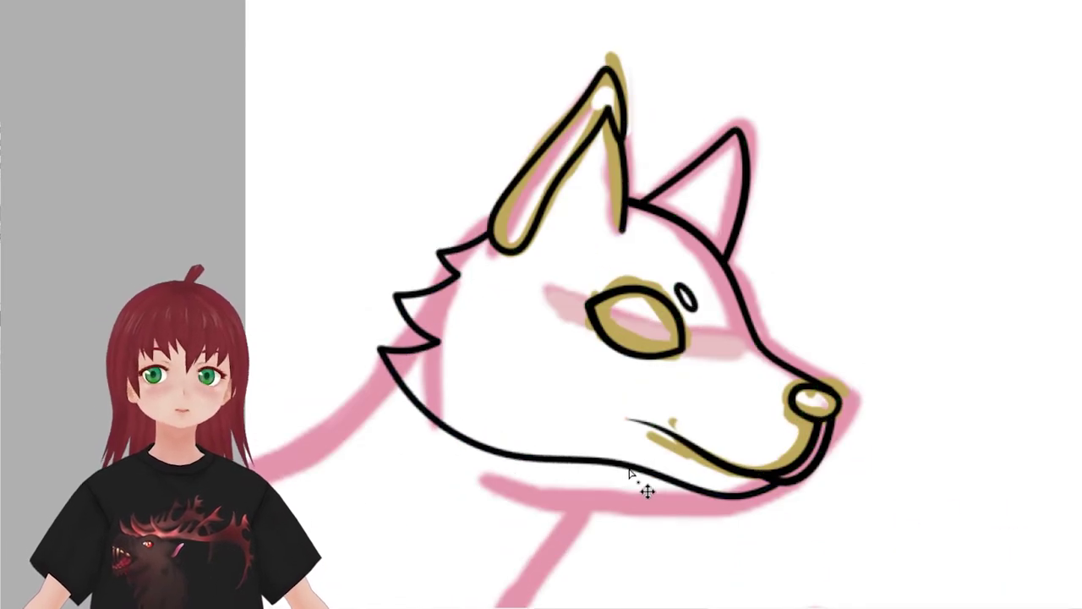
pyautogui.click(554, 297)
# - Extend the lower jaw line back and draw a jagged fur line down the chest
pyautogui.moveTo(587, 258); pyautogui.dragTo(482, 221)
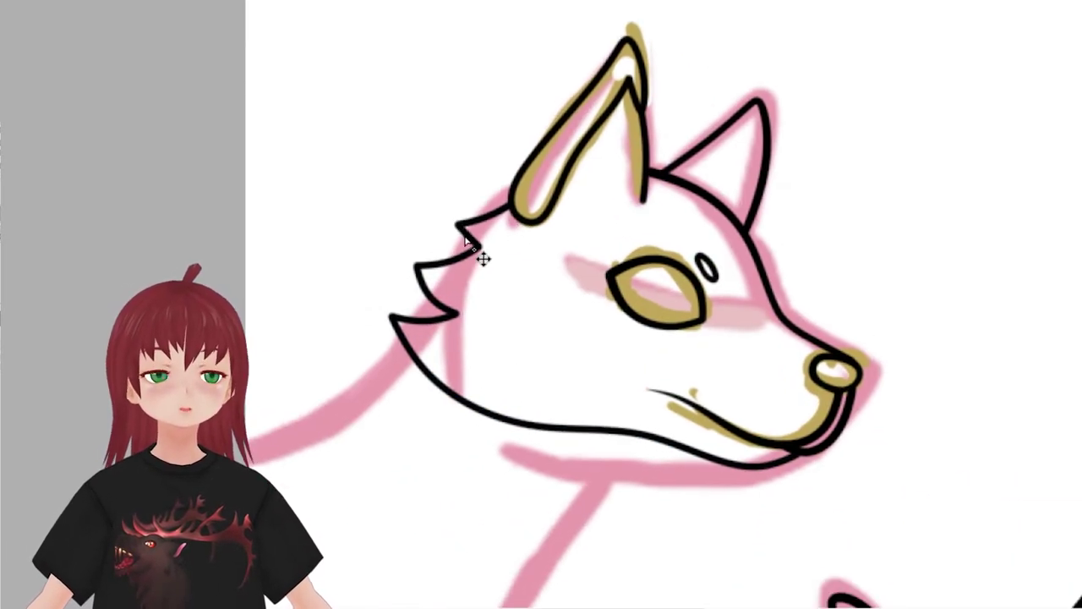
pyautogui.moveTo(555, 494); pyautogui.dragTo(586, 413)
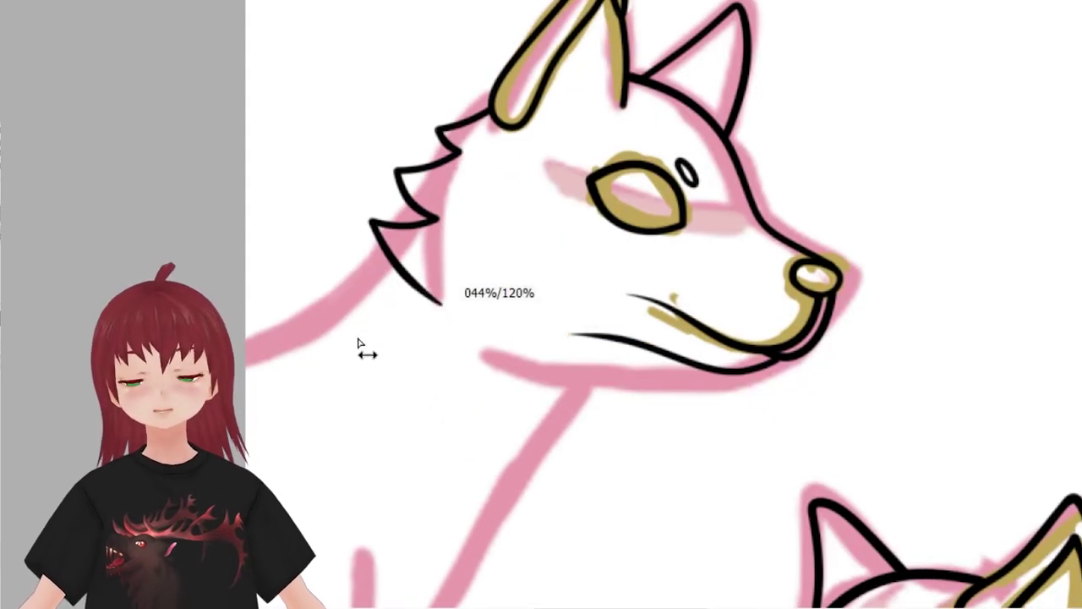
pyautogui.moveTo(567, 334); pyautogui.dragTo(546, 340)
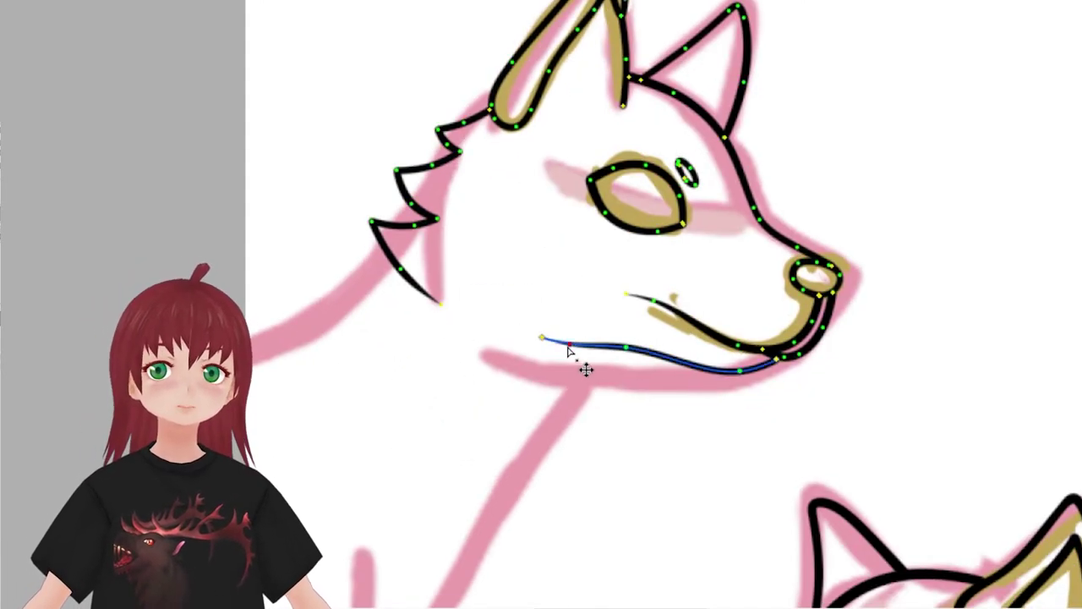
pyautogui.moveTo(521, 456); pyautogui.dragTo(551, 295)
pyautogui.moveTo(630, 187)
pyautogui.mouseDown()
pyautogui.moveTo(544, 448)
pyautogui.moveTo(382, 561)
pyautogui.mouseUp()
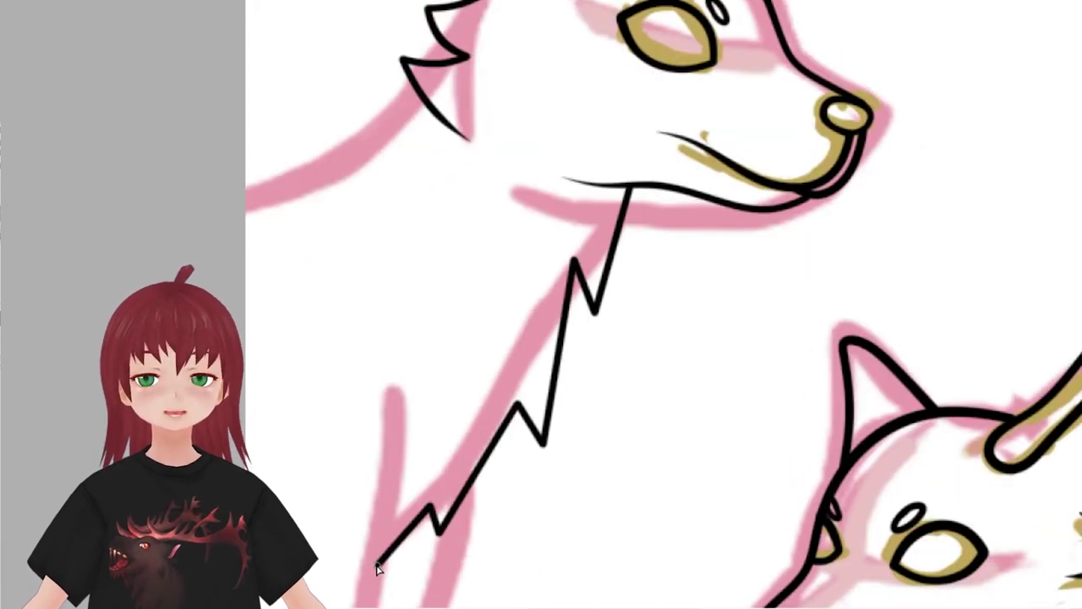
pyautogui.moveTo(526, 412); pyautogui.dragTo(440, 539)
pyautogui.click(535, 456)
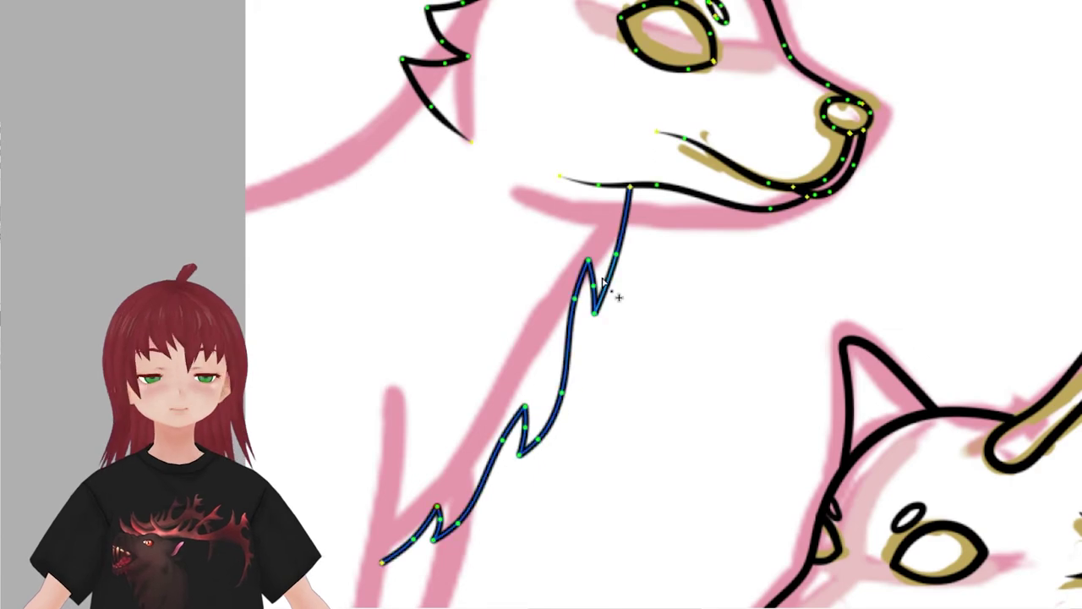
pyautogui.moveTo(622, 410); pyautogui.dragTo(706, 364)
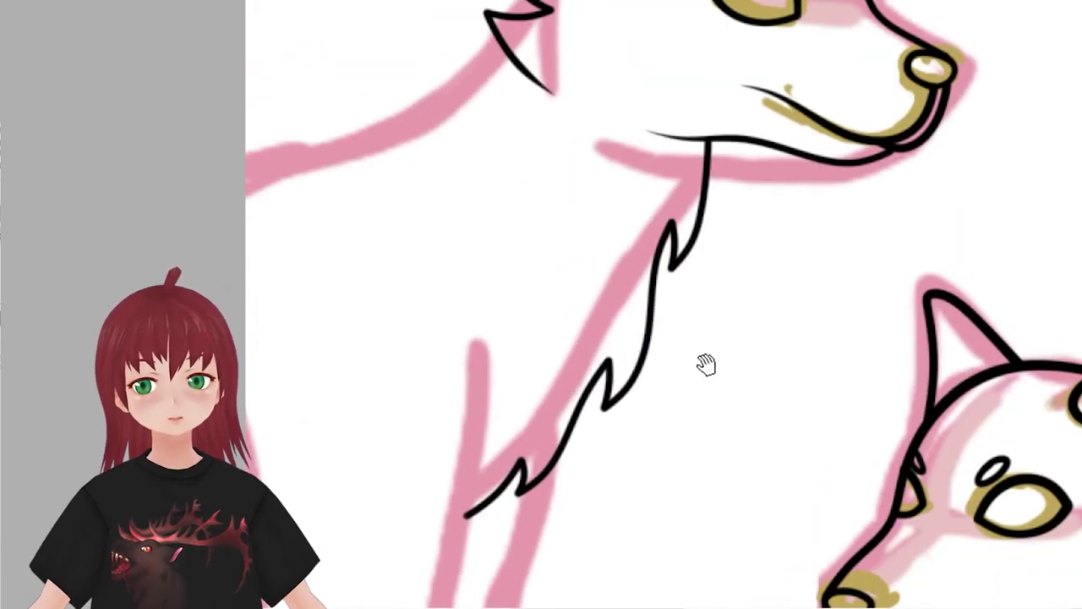
pyautogui.scroll(-3, 674, 423)
pyautogui.scroll(1, 499, 280)
pyautogui.moveTo(448, 311); pyautogui.dragTo(497, 276)
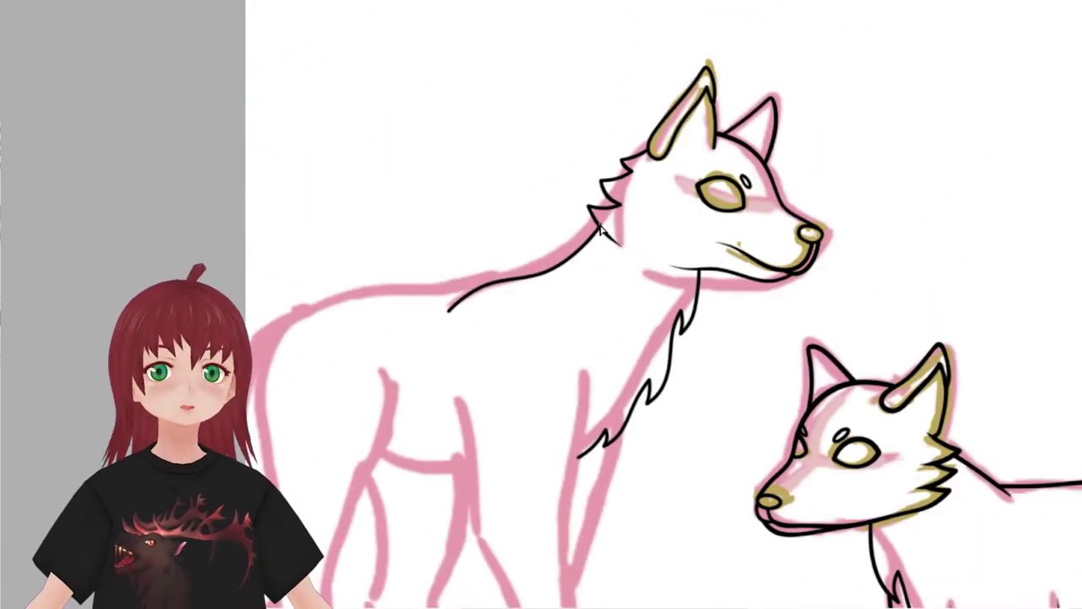
# - Ink the wolf's back line curving down into the hind leg
pyautogui.scroll(1, 602, 232)
pyautogui.click(451, 269)
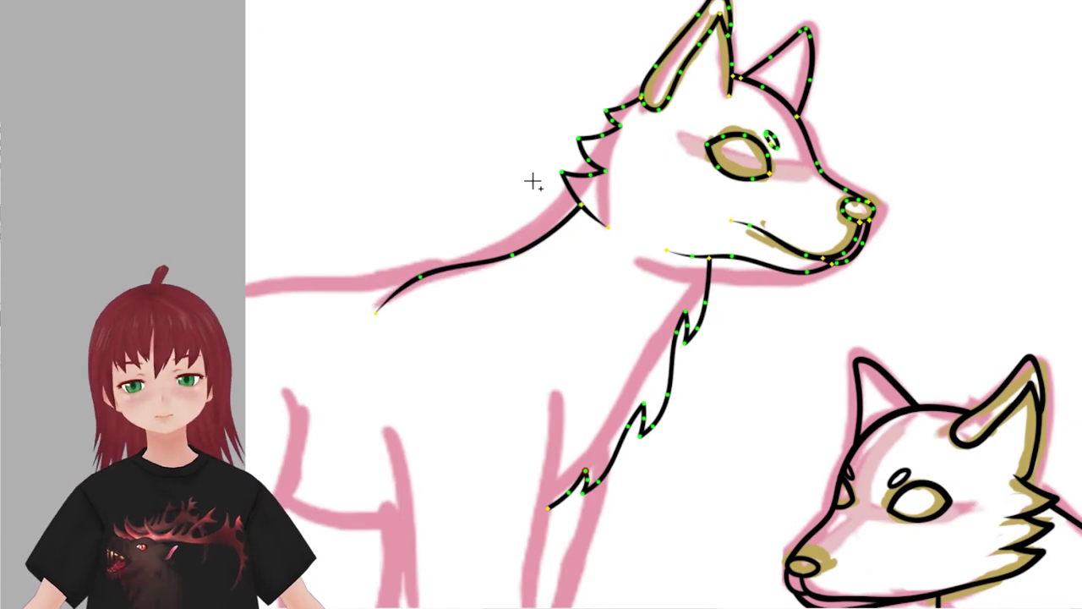
pyautogui.moveTo(710, 282); pyautogui.dragTo(792, 242)
pyautogui.moveTo(501, 468); pyautogui.dragTo(779, 103)
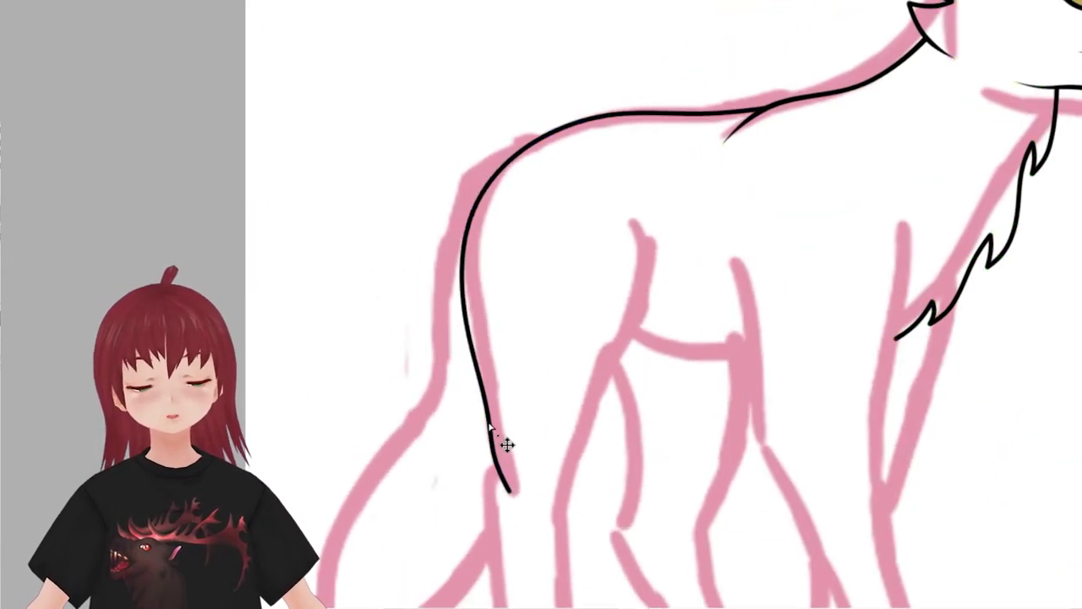
pyautogui.click(609, 123)
# - Add two toe lines inside the hind paw and begin the next leg's edge
pyautogui.moveTo(510, 507); pyautogui.dragTo(658, 261)
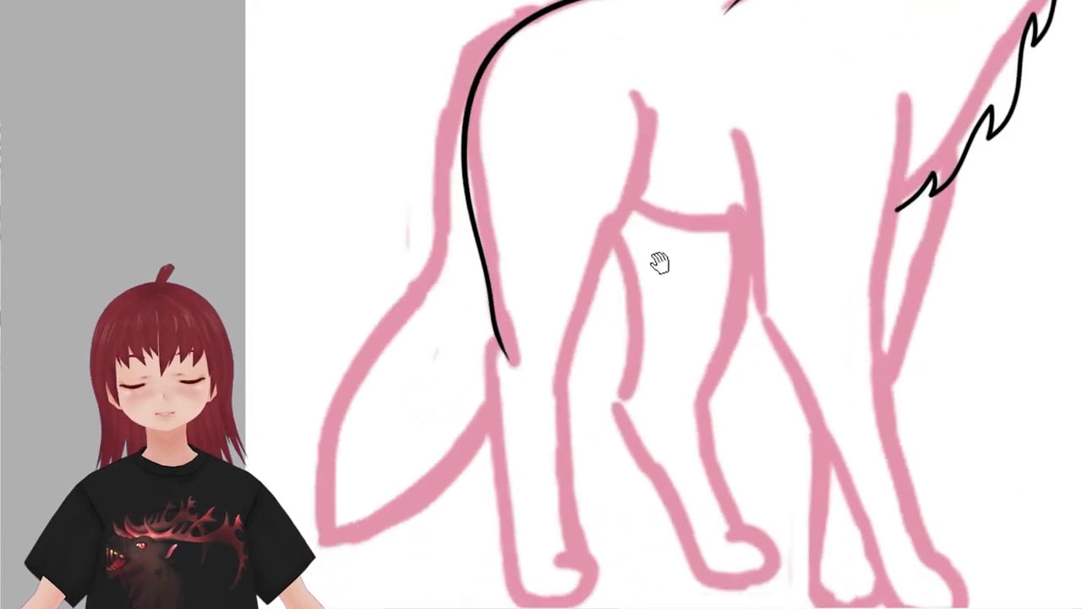
pyautogui.scroll(3, 406, 280)
pyautogui.scroll(-3, 407, 280)
pyautogui.moveTo(420, 80); pyautogui.dragTo(493, 479)
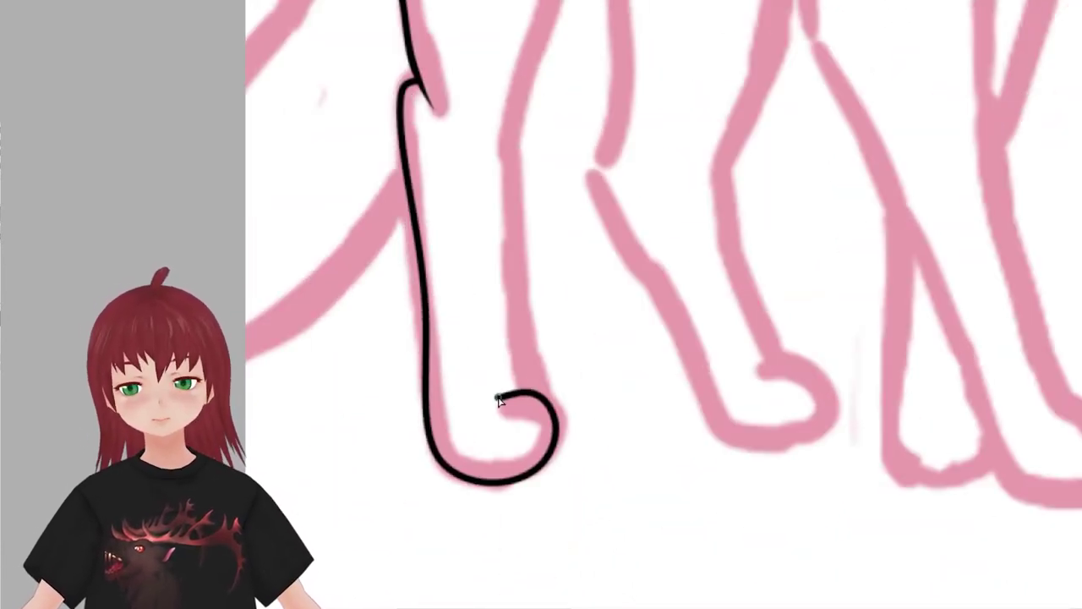
pyautogui.moveTo(543, 423); pyautogui.dragTo(545, 468)
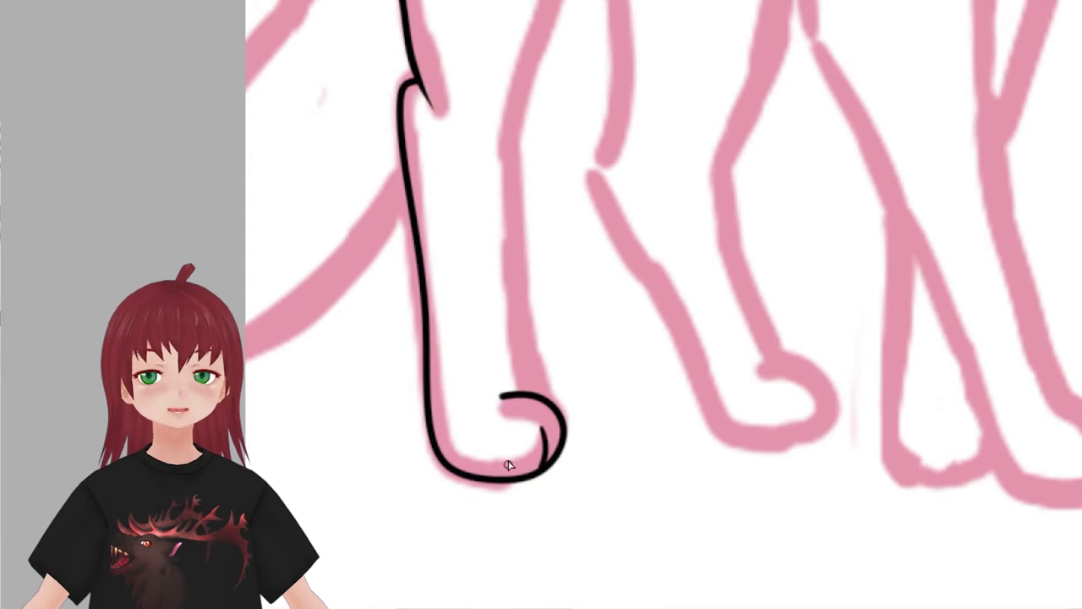
pyautogui.moveTo(506, 431); pyautogui.dragTo(511, 464)
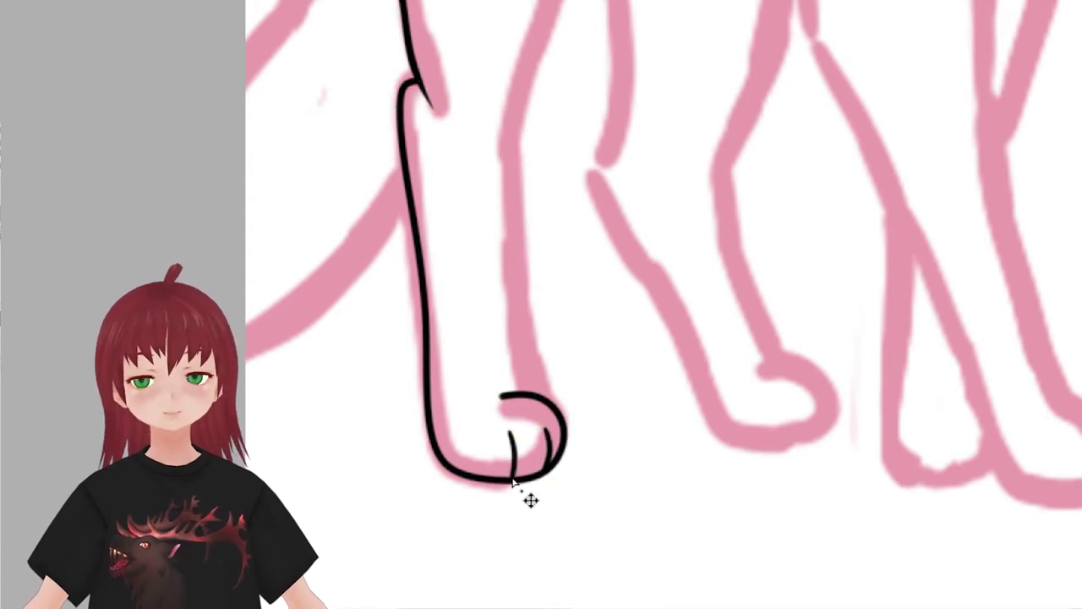
pyautogui.scroll(2, 543, 437)
pyautogui.click(534, 489)
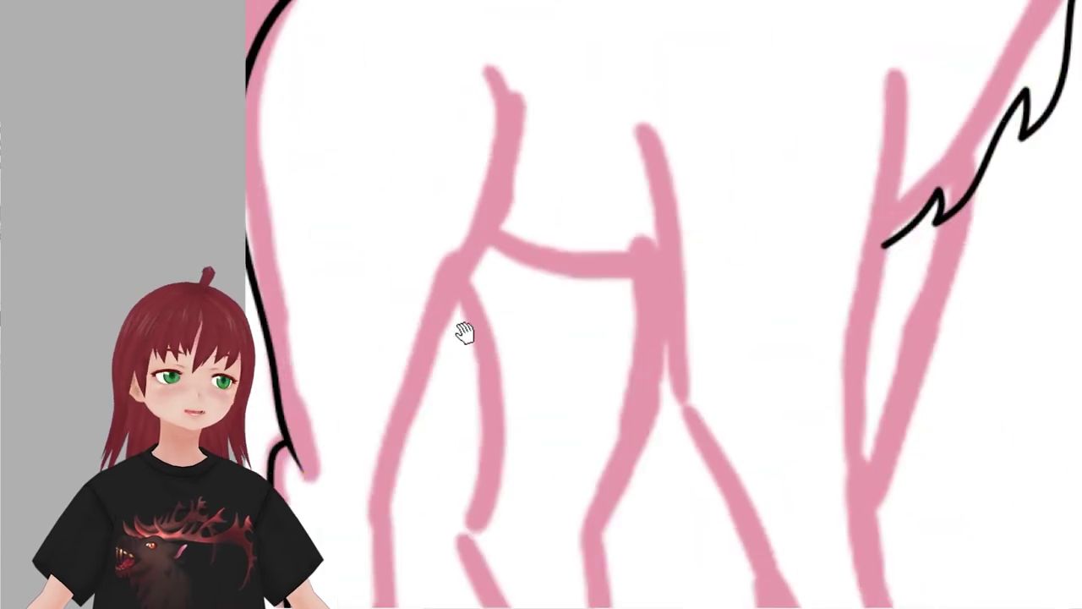
pyautogui.moveTo(515, 89)
pyautogui.mouseDown()
pyautogui.moveTo(447, 310)
pyautogui.moveTo(478, 486)
pyautogui.mouseUp()
# - Ink the top of a front leg, curving the line along the pink guide
pyautogui.moveTo(531, 365); pyautogui.dragTo(479, 503)
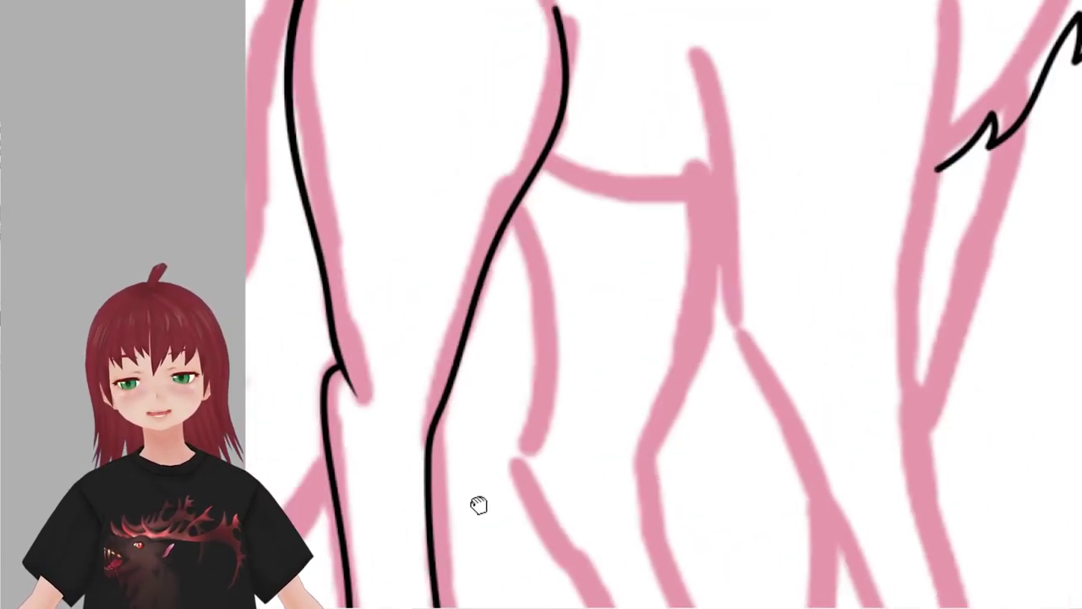
pyautogui.scroll(-3, 495, 506)
pyautogui.scroll(-3, 495, 506)
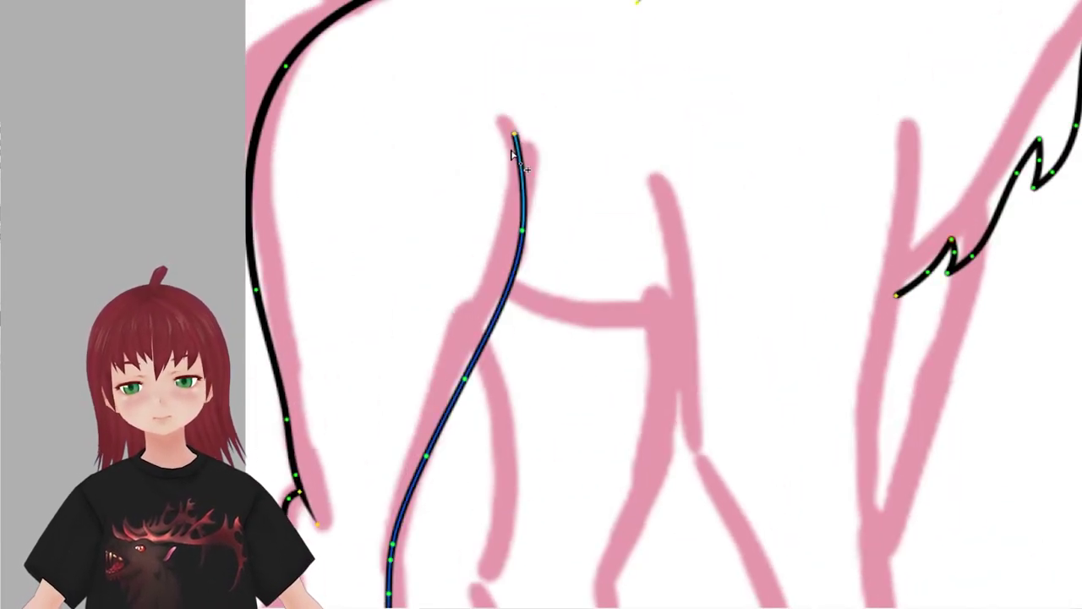
pyautogui.scroll(2, 478, 329)
pyautogui.scroll(-3, 634, 178)
pyautogui.moveTo(634, 177); pyautogui.dragTo(474, 199)
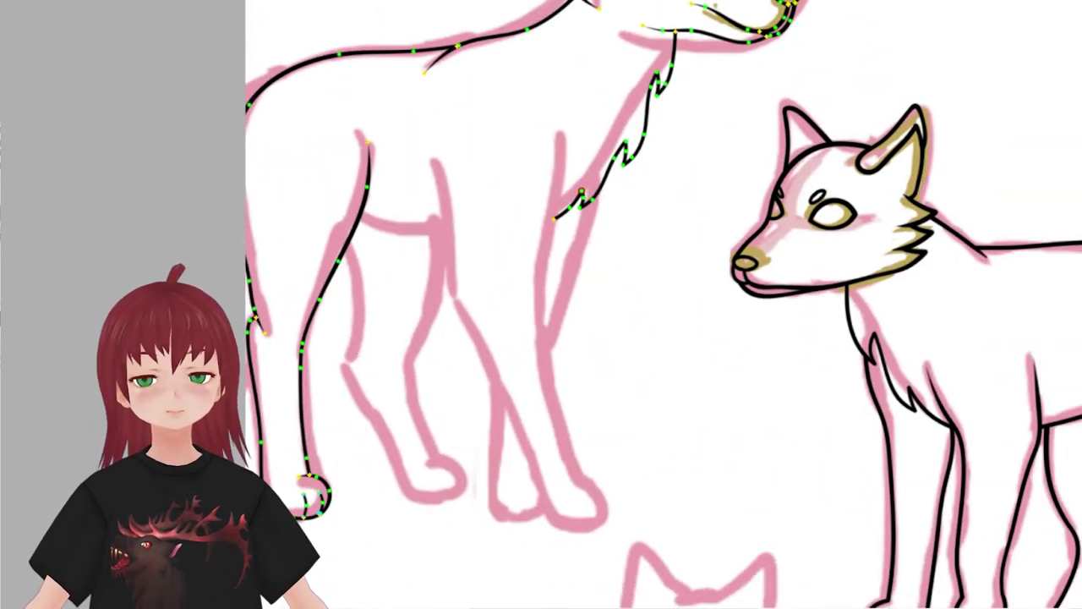
pyautogui.scroll(2, 536, 5)
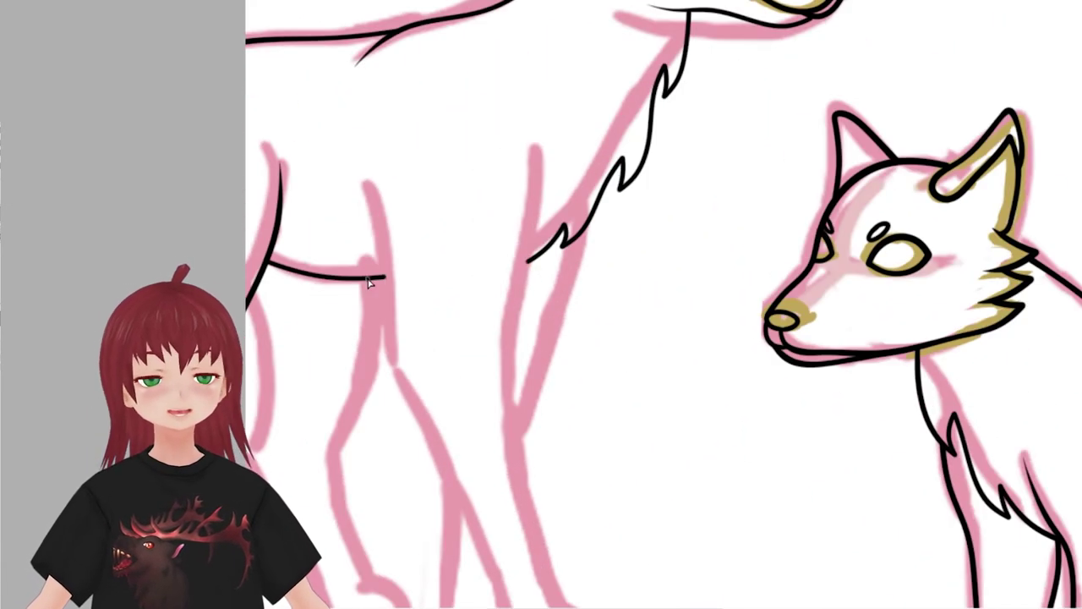
pyautogui.scroll(-2, 370, 283)
pyautogui.moveTo(357, 123); pyautogui.dragTo(379, 262)
pyautogui.moveTo(381, 304)
pyautogui.mouseDown()
pyautogui.moveTo(490, 584)
pyautogui.moveTo(517, 46)
pyautogui.mouseUp()
pyautogui.scroll(-4, 489, 406)
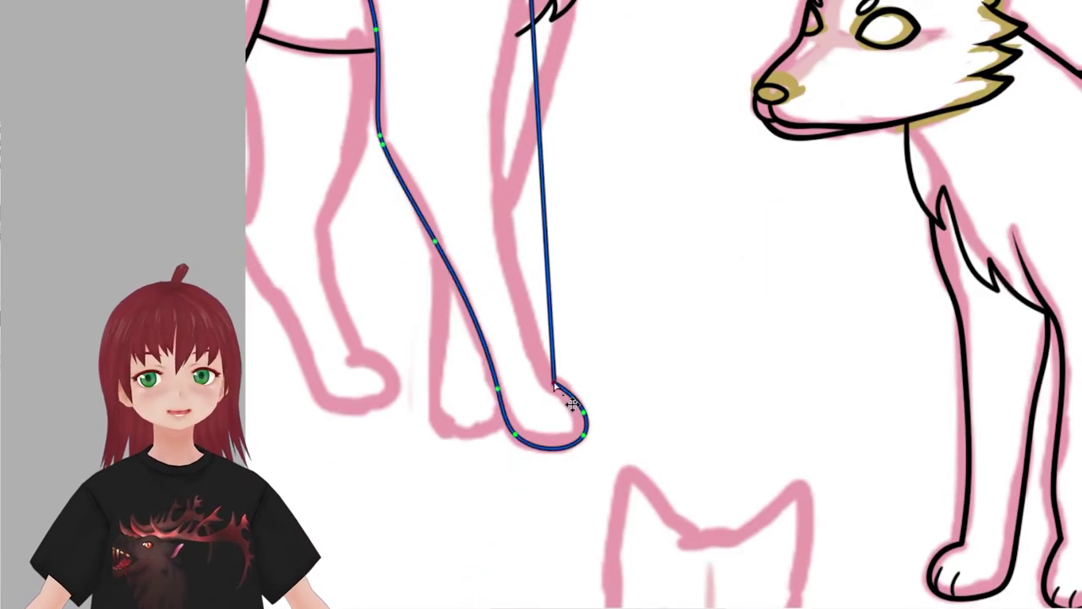
pyautogui.scroll(4, 399, 296)
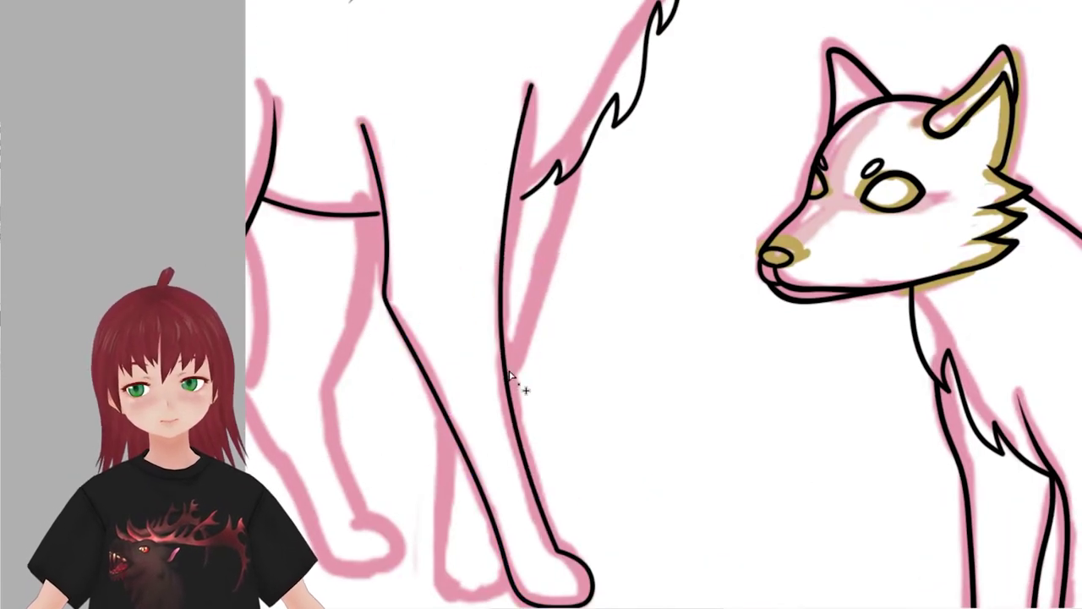
pyautogui.moveTo(514, 375)
pyautogui.mouseDown()
pyautogui.moveTo(507, 290)
pyautogui.moveTo(589, 563)
pyautogui.mouseUp()
pyautogui.scroll(-4, 589, 562)
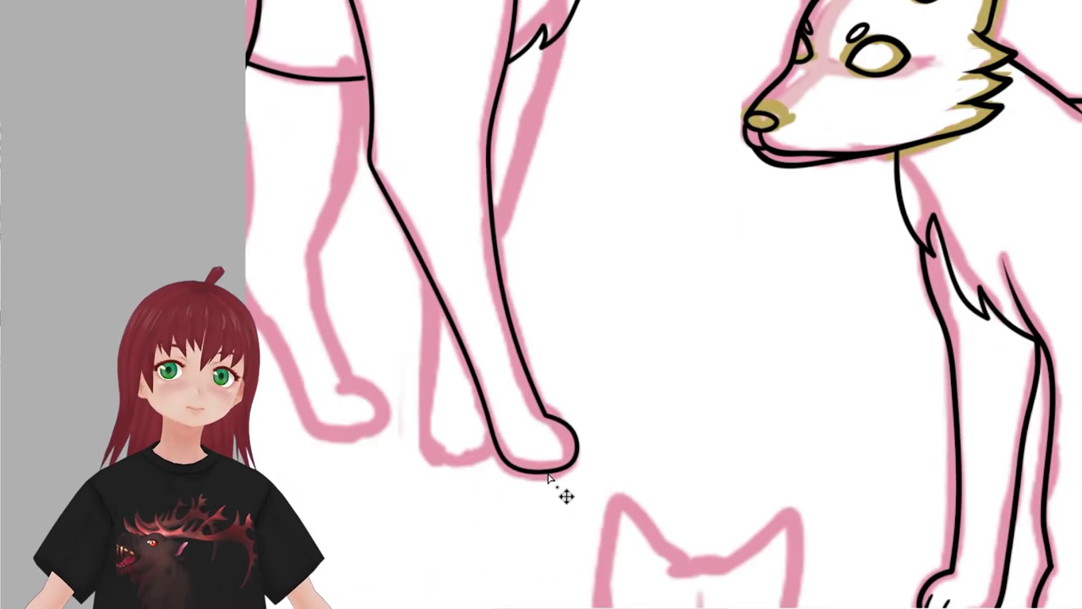
pyautogui.scroll(4, 563, 493)
pyautogui.scroll(-5, 433, 112)
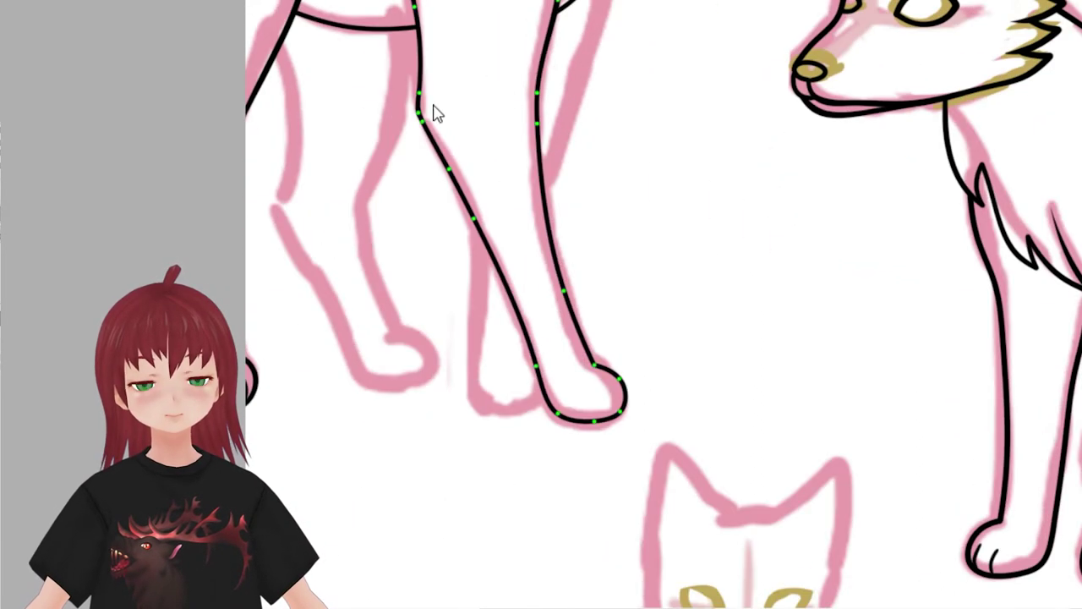
pyautogui.scroll(3, 635, 412)
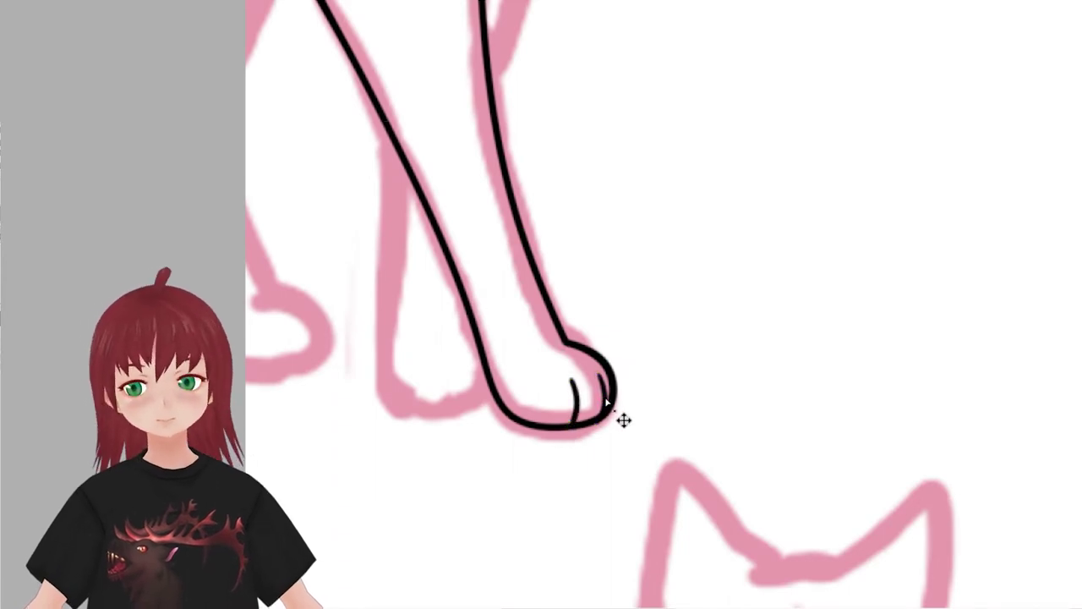
pyautogui.scroll(-3, 573, 434)
pyautogui.scroll(3, 527, 285)
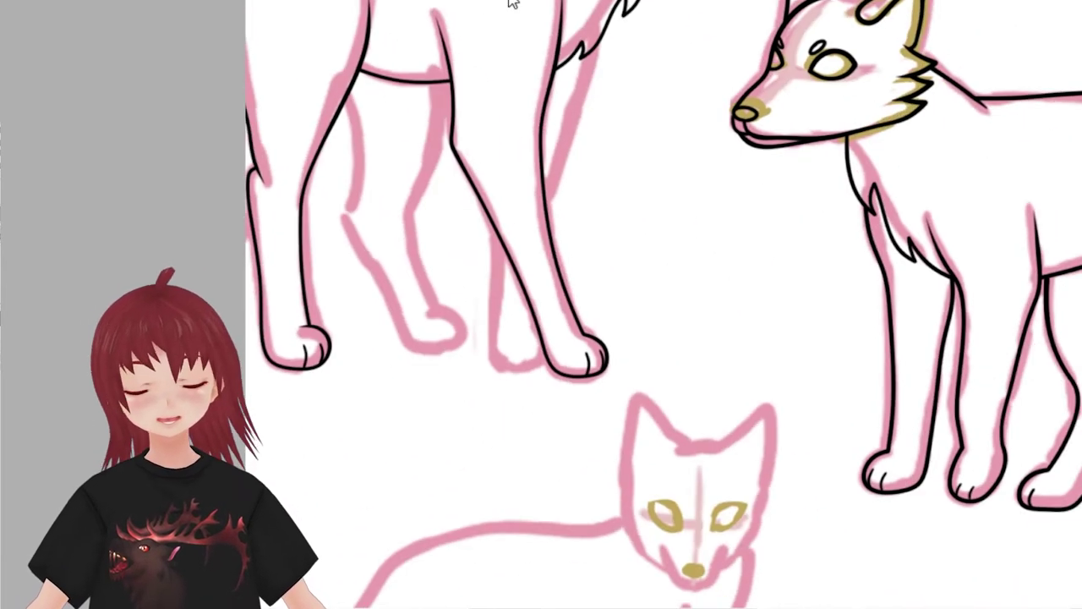
# - Ink the front leg's inner edge and the outlines of the other legs
pyautogui.moveTo(445, 224)
pyautogui.mouseDown()
pyautogui.moveTo(440, 380)
pyautogui.moveTo(509, 382)
pyautogui.mouseUp()
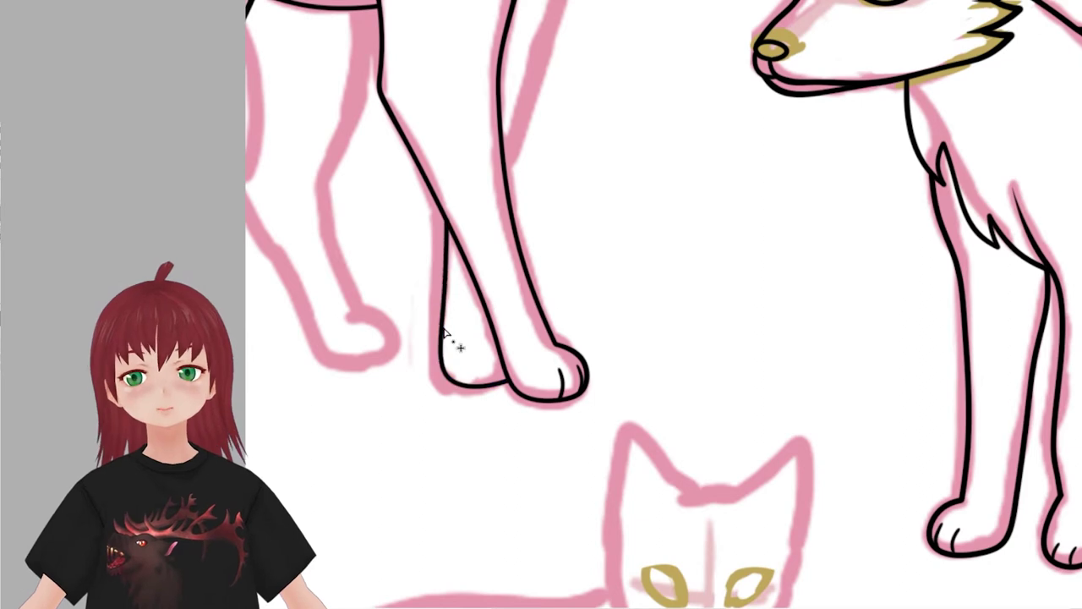
pyautogui.scroll(-3, 446, 334)
pyautogui.scroll(3, 568, 428)
pyautogui.moveTo(433, 406); pyautogui.dragTo(472, 251)
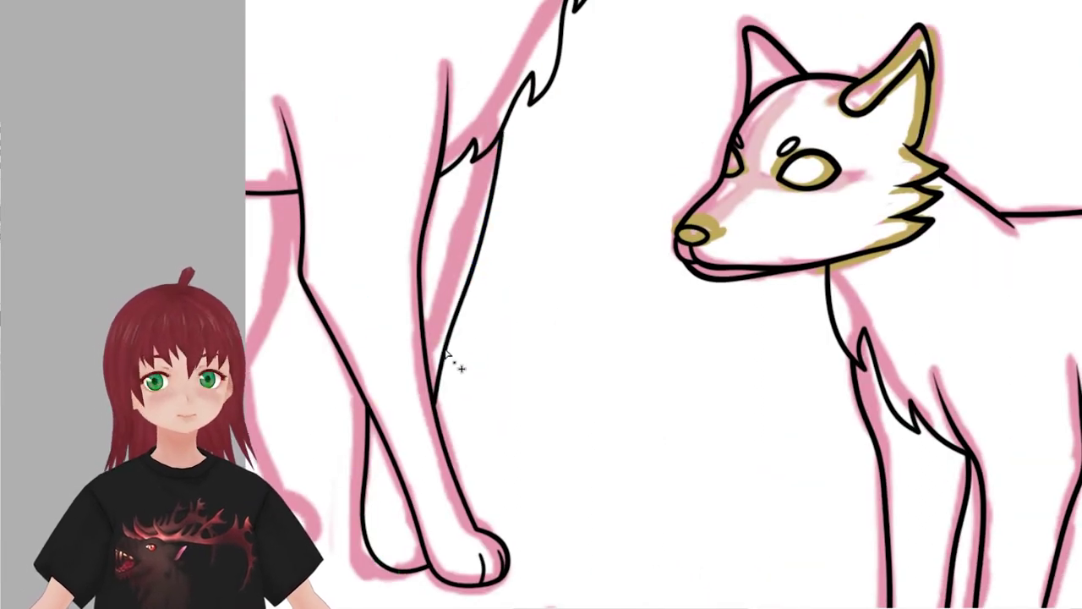
pyautogui.moveTo(553, 256); pyautogui.dragTo(655, 263)
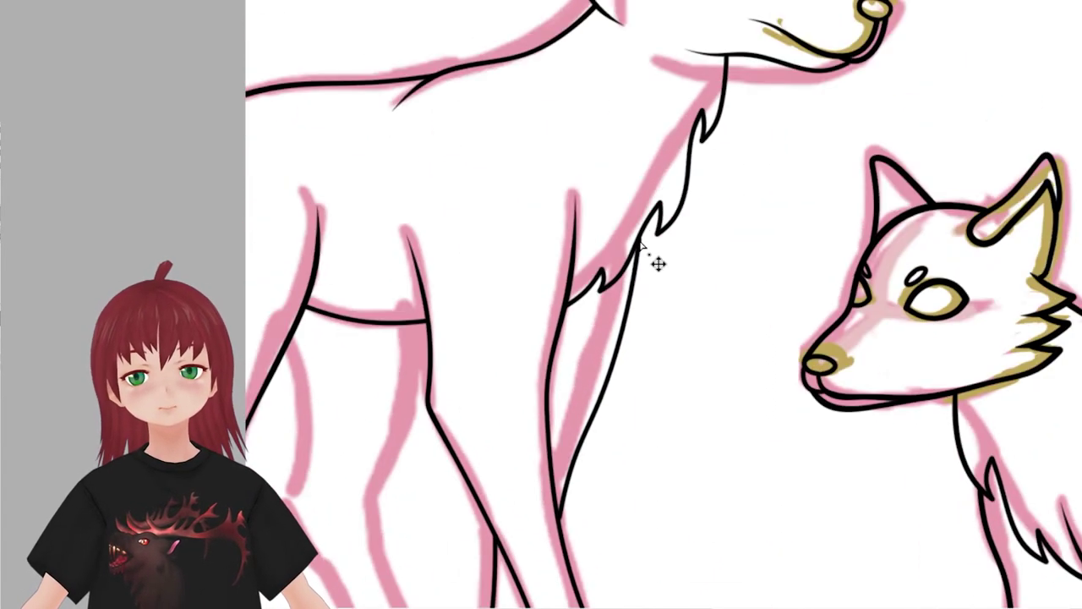
pyautogui.moveTo(674, 410); pyautogui.dragTo(755, 131)
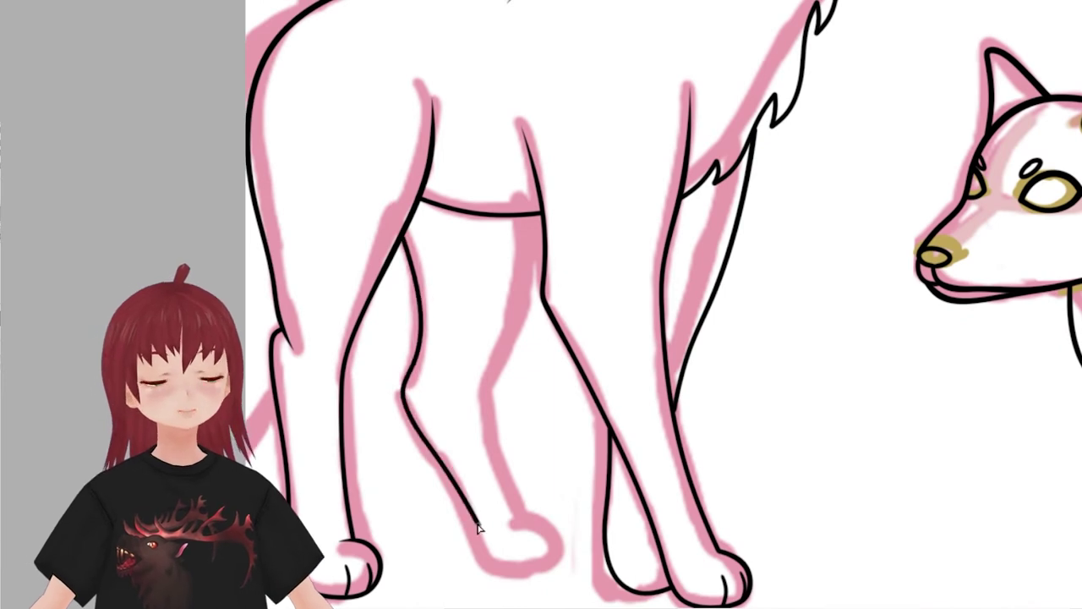
pyautogui.scroll(-3, 600, 415)
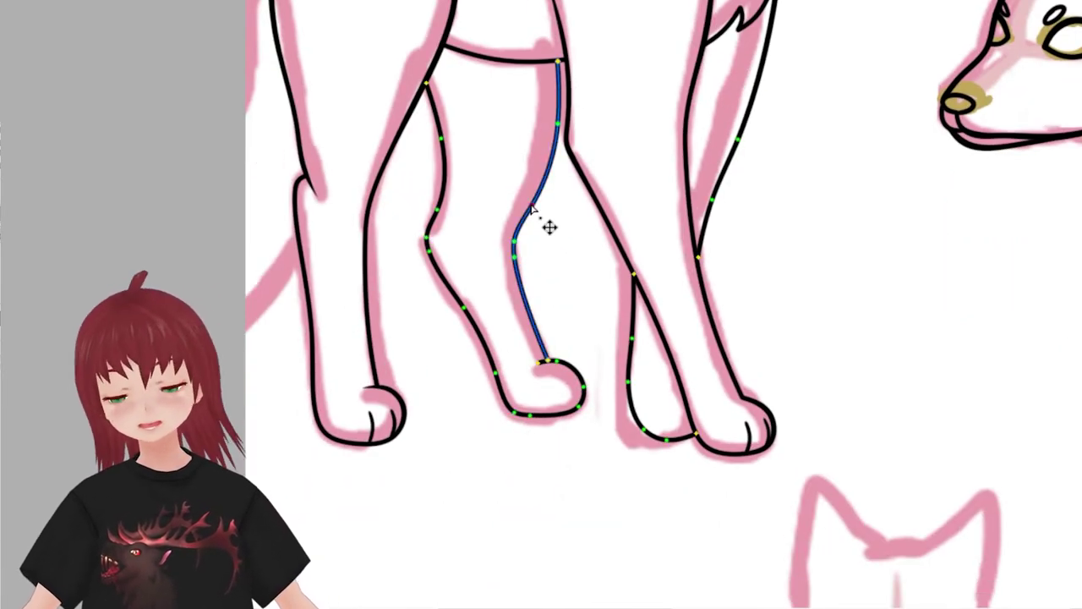
pyautogui.scroll(3, 502, 310)
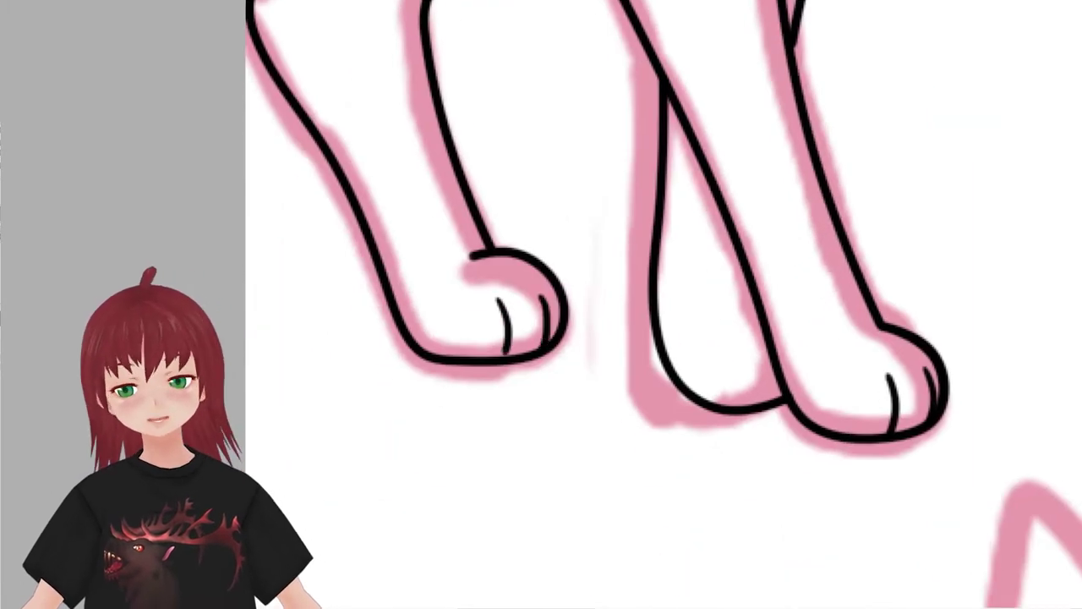
# - Extend the tail outline to a notched tip and zoom out to all three wolves
pyautogui.moveTo(394, 283); pyautogui.dragTo(628, 438)
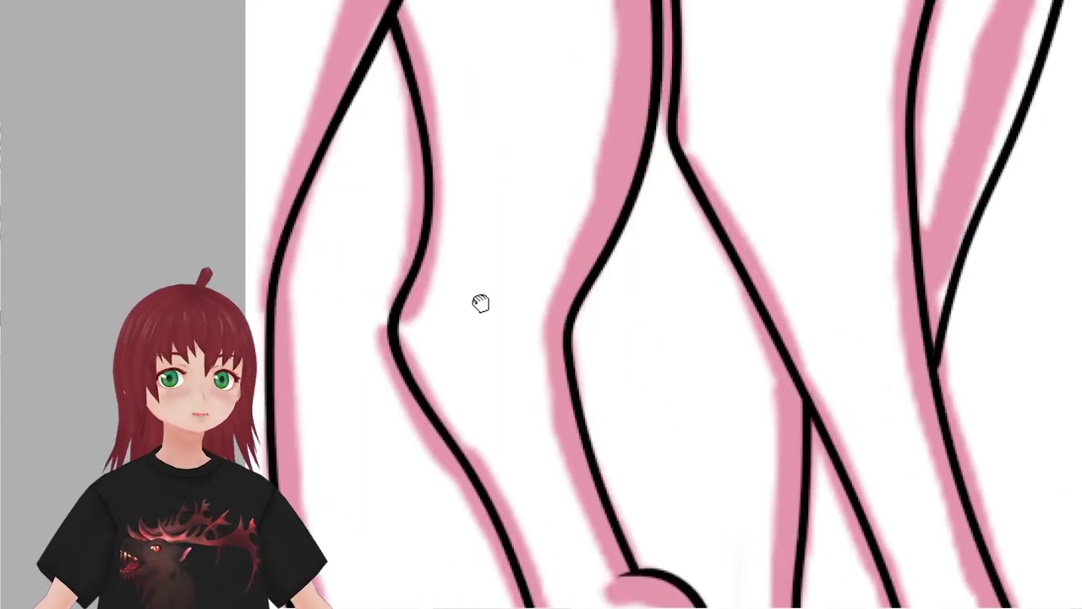
pyautogui.scroll(-3, 413, 287)
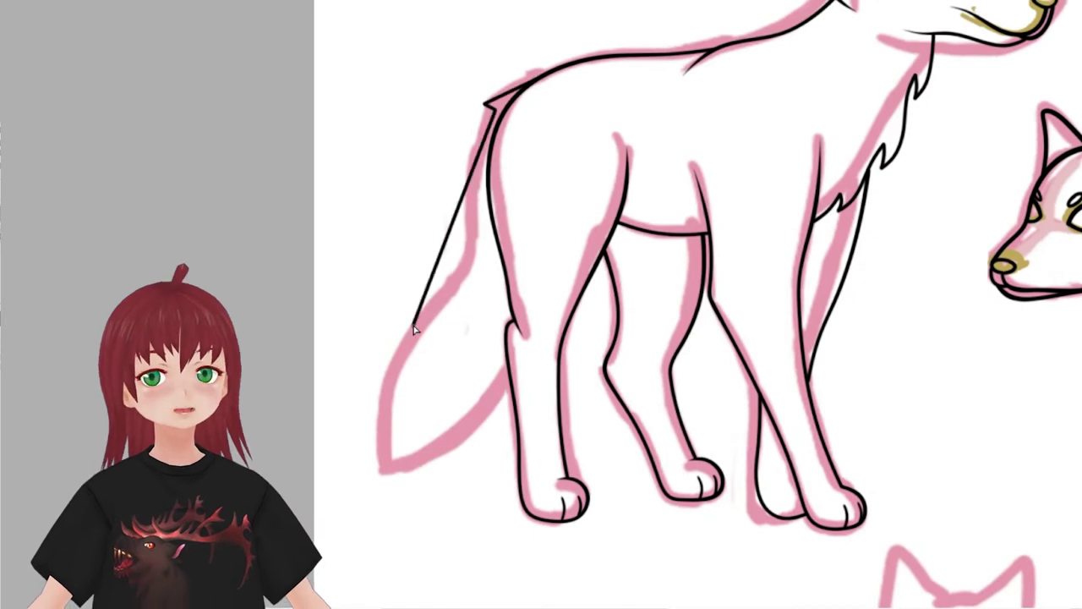
pyautogui.moveTo(415, 330); pyautogui.dragTo(484, 408)
pyautogui.scroll(-3, 315, 233)
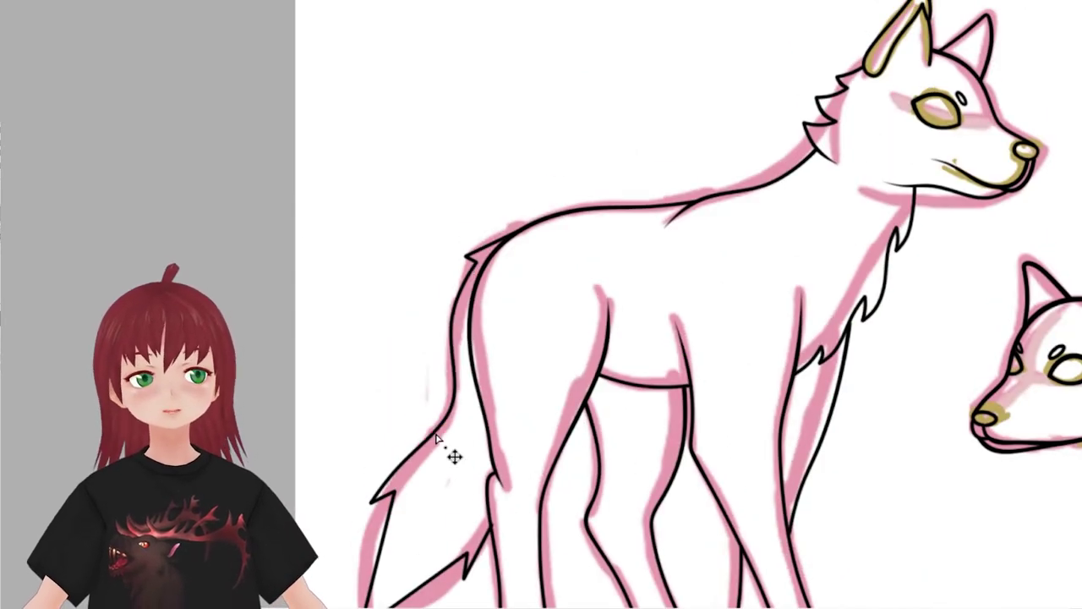
pyautogui.scroll(5, 451, 451)
pyautogui.scroll(2, 536, 295)
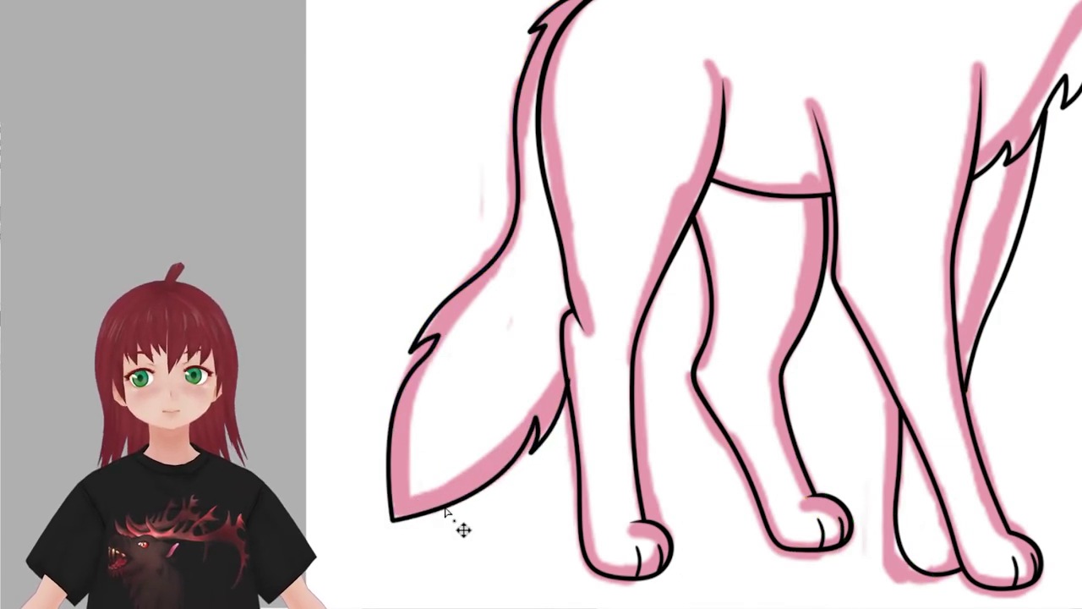
pyautogui.moveTo(519, 394); pyautogui.dragTo(544, 327)
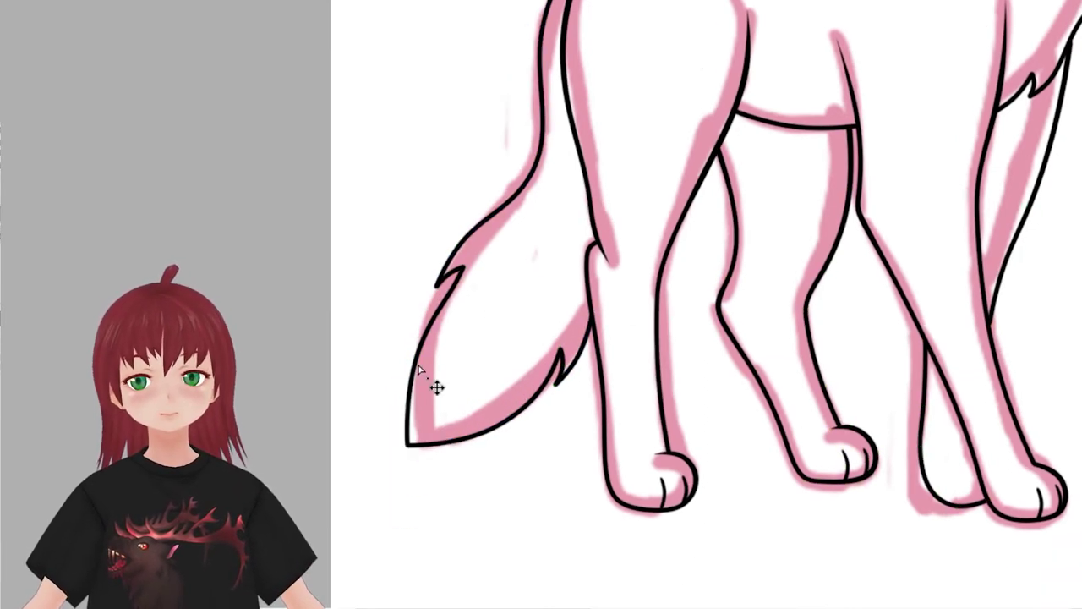
pyautogui.moveTo(472, 461); pyautogui.dragTo(466, 331)
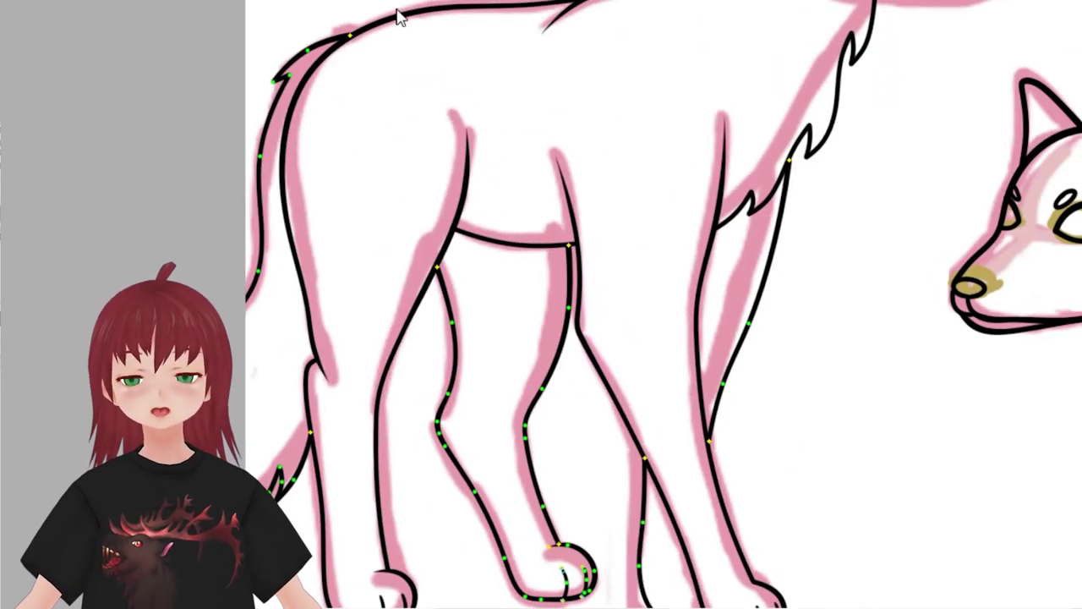
pyautogui.moveTo(541, 203)
pyautogui.mouseDown()
pyautogui.moveTo(632, 343)
pyautogui.moveTo(669, 447)
pyautogui.moveTo(669, 372)
pyautogui.mouseUp()
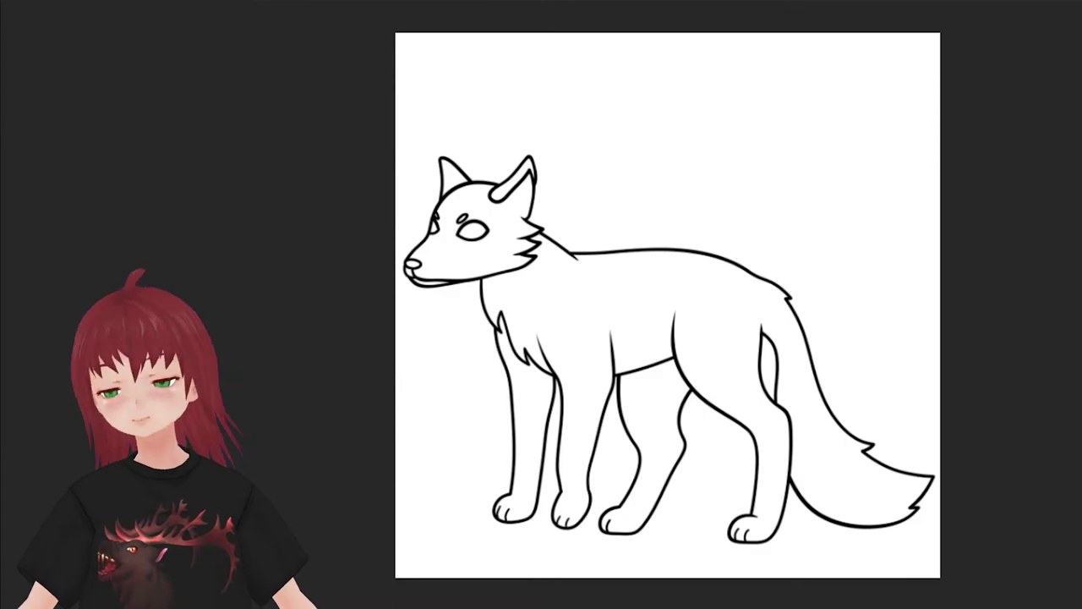
# - Select the wolf's interior, expand the selection, and fill it with dark brown
pyautogui.click(750, 363)
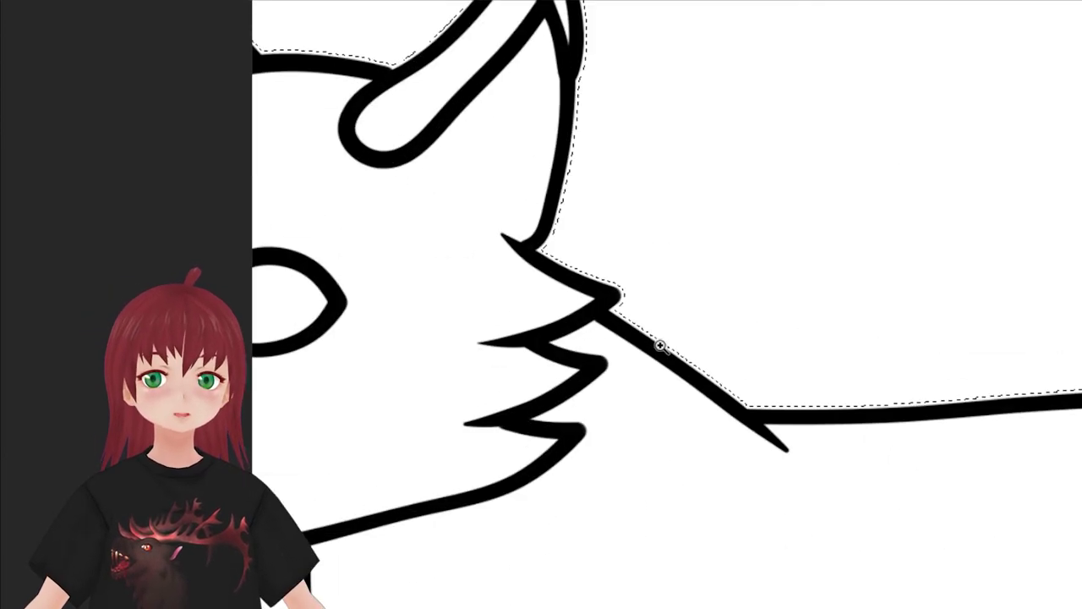
pyautogui.press('Return')
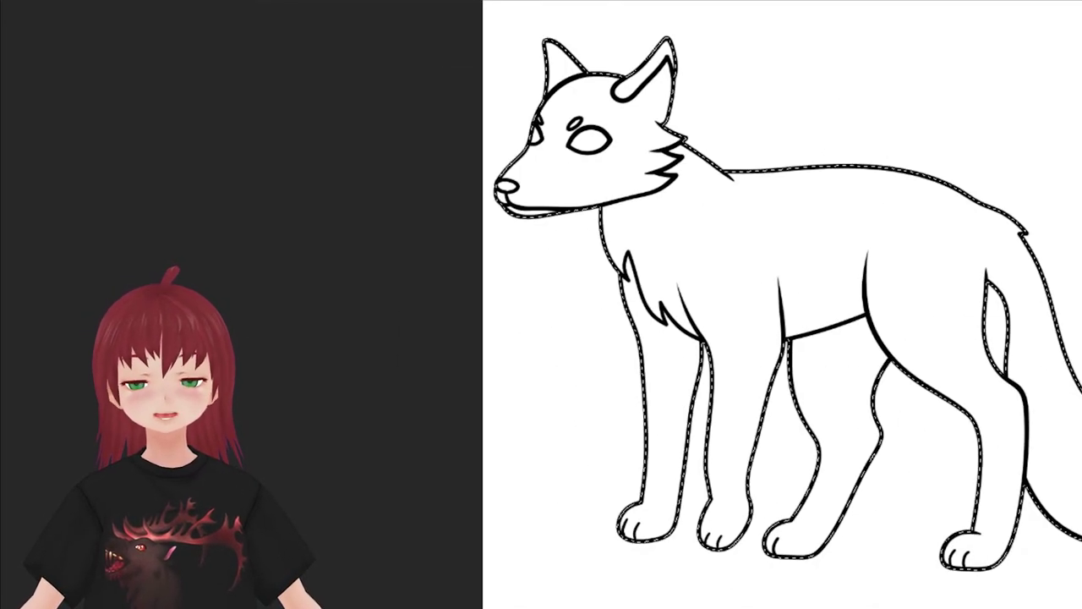
pyautogui.click(841, 240)
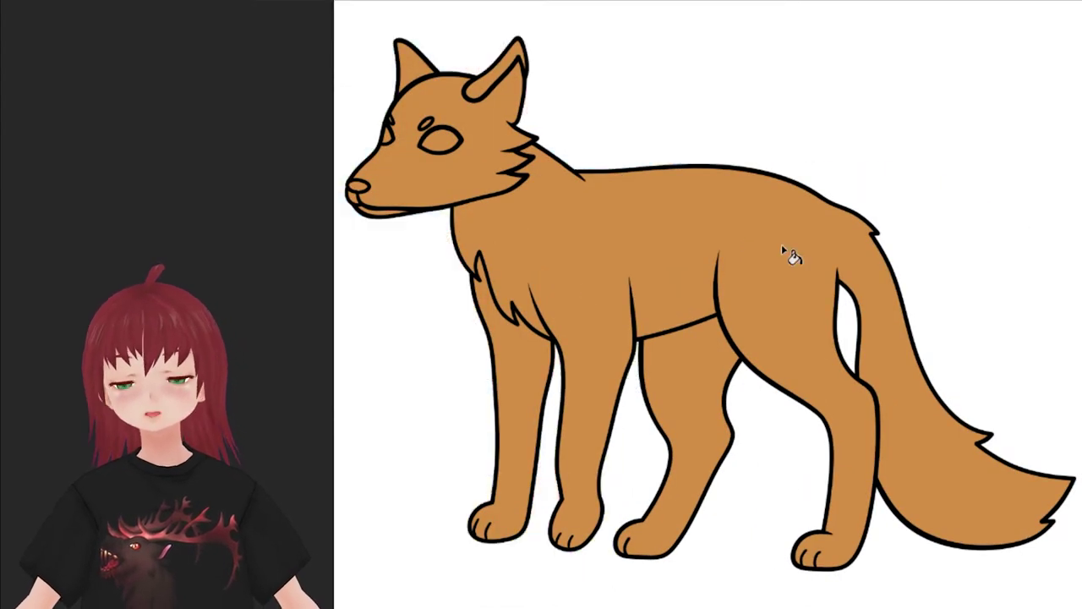
pyautogui.click(736, 383)
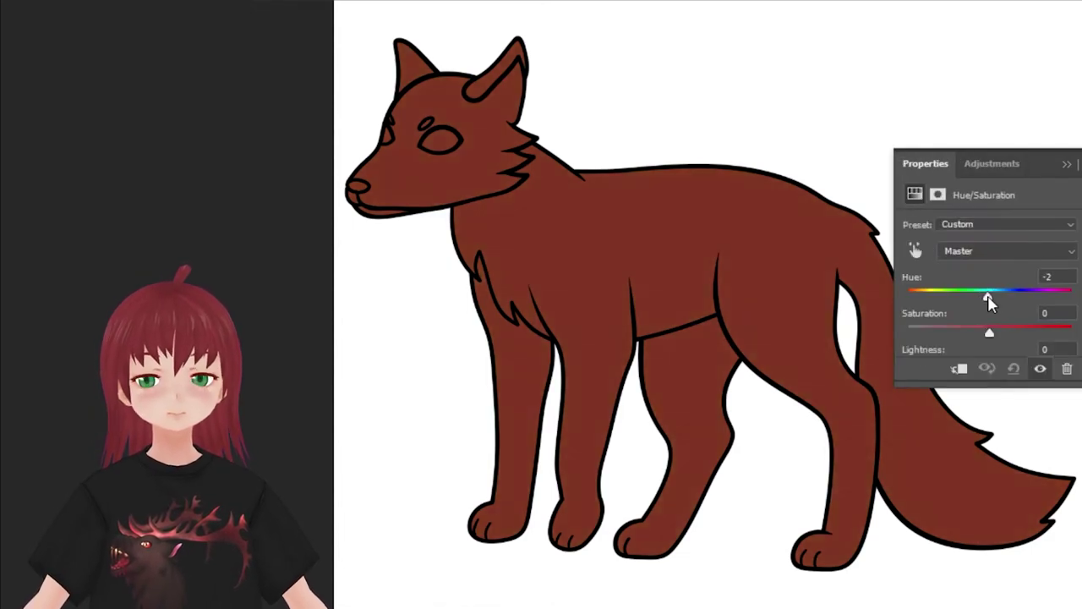
# - Tune the fill's hue, saturation and lightness to deep red-brown, and enlarge the fox reference photos
pyautogui.moveTo(986, 290); pyautogui.dragTo(958, 291)
pyautogui.moveTo(989, 323); pyautogui.dragTo(995, 325)
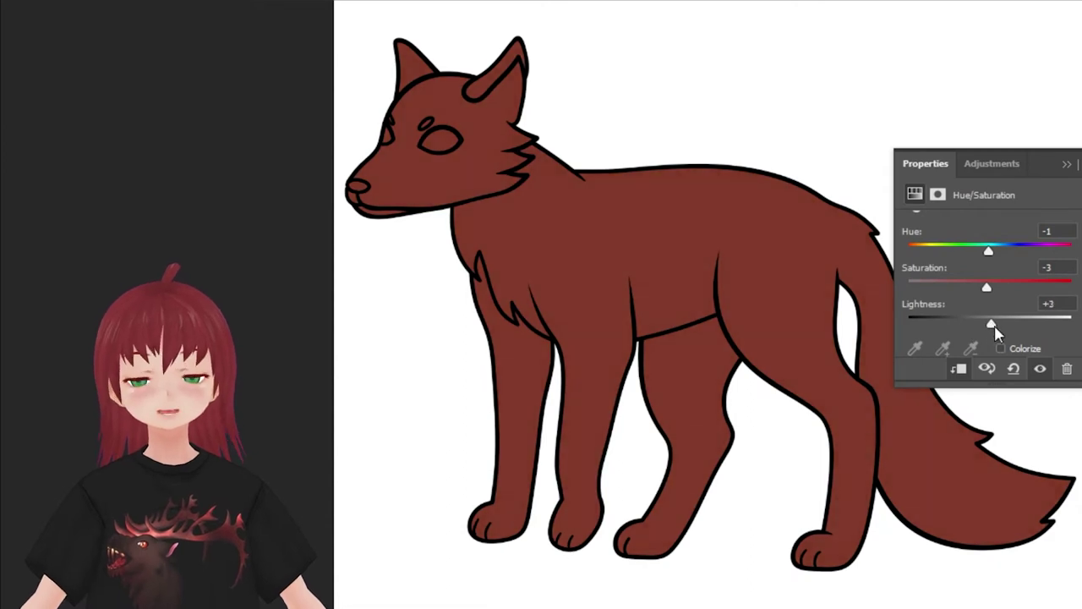
pyautogui.moveTo(988, 251); pyautogui.dragTo(986, 252)
pyautogui.moveTo(995, 323); pyautogui.dragTo(991, 326)
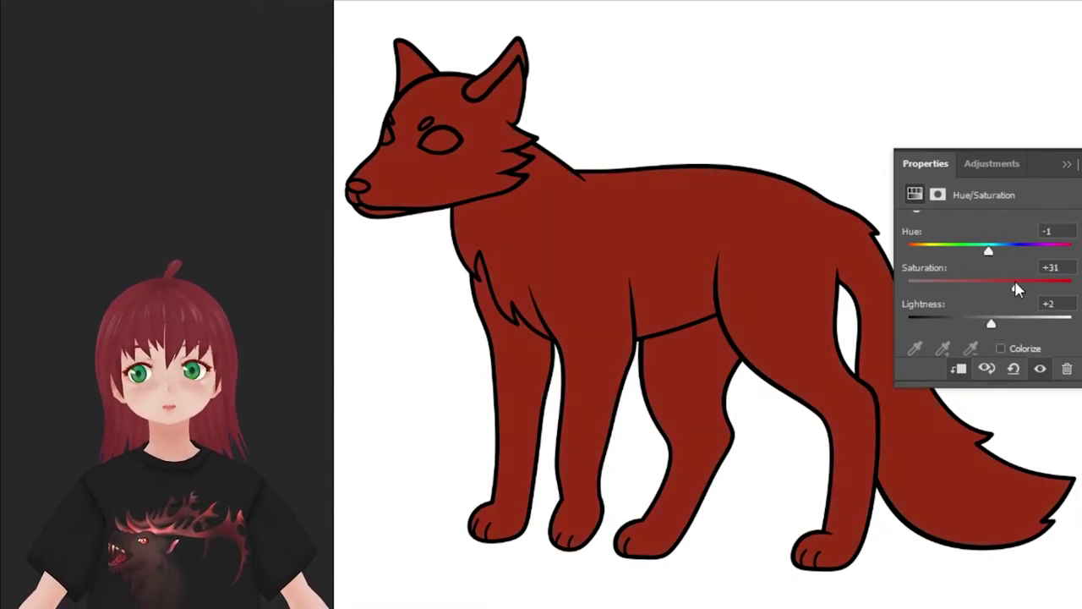
pyautogui.moveTo(988, 251); pyautogui.dragTo(986, 251)
pyautogui.moveTo(991, 323); pyautogui.dragTo(980, 323)
pyautogui.moveTo(1015, 287); pyautogui.dragTo(1004, 287)
pyautogui.moveTo(980, 323); pyautogui.dragTo(997, 325)
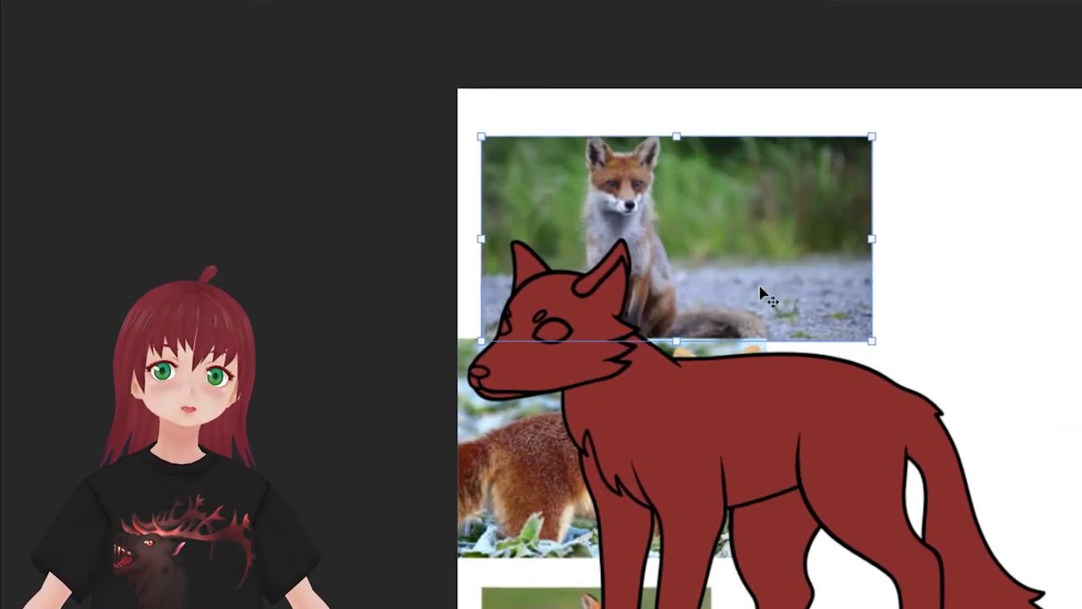
pyautogui.moveTo(764, 297); pyautogui.dragTo(914, 265)
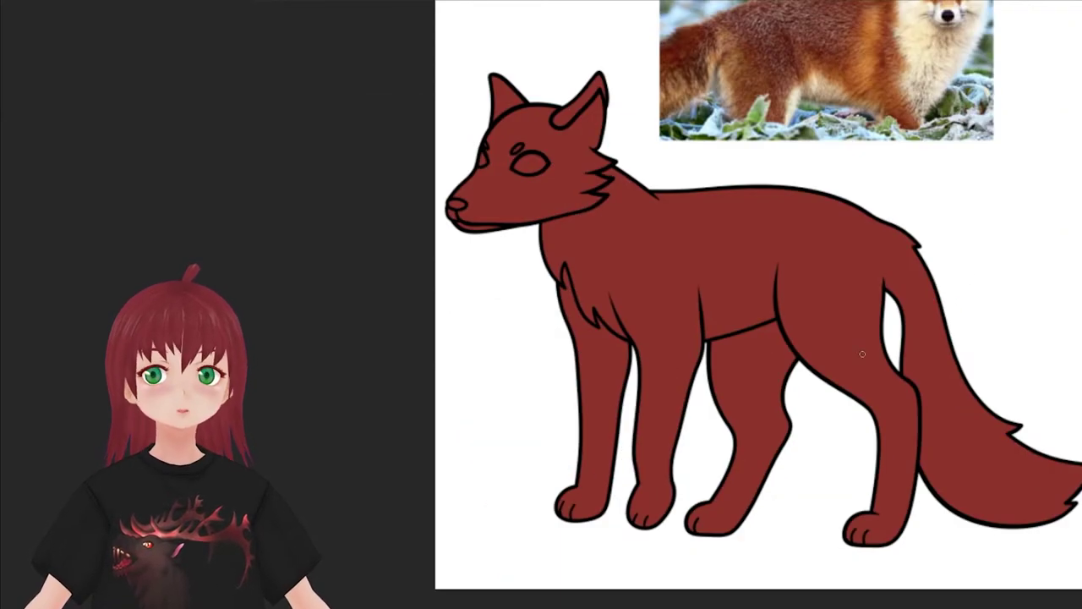
pyautogui.moveTo(760, 608); pyautogui.dragTo(870, 461)
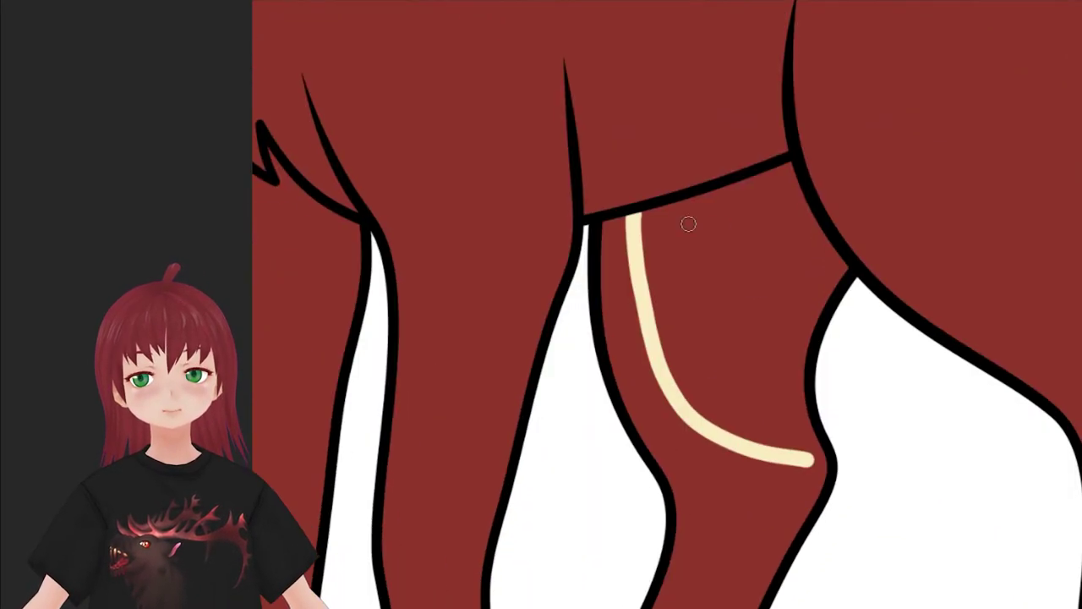
# - Paint cream markings along the inner hind leg, redoing one bad stroke
pyautogui.moveTo(636, 222); pyautogui.dragTo(791, 173)
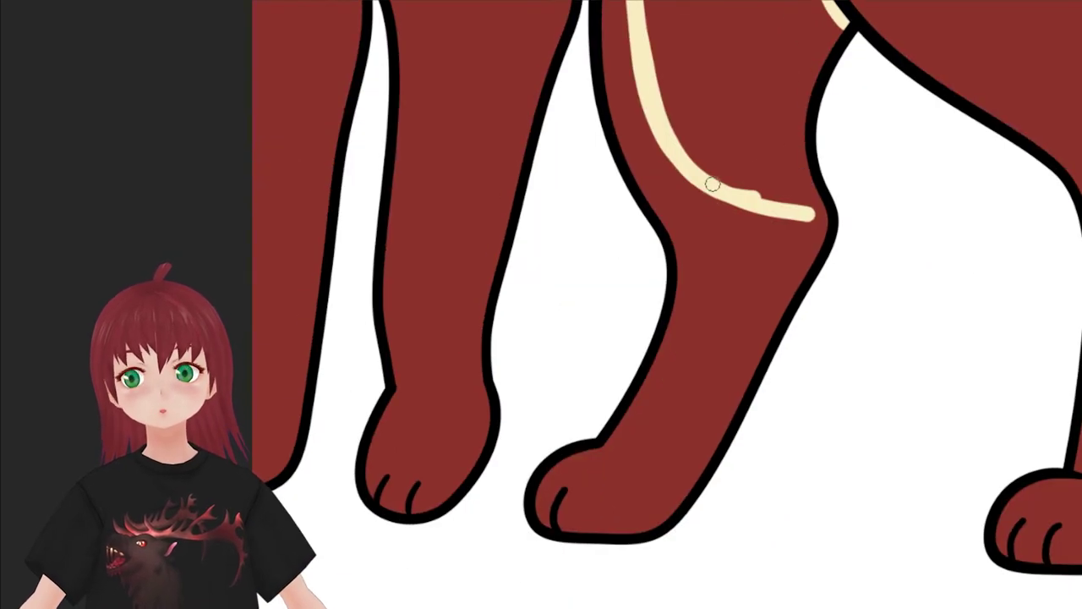
pyautogui.moveTo(733, 200); pyautogui.dragTo(711, 406)
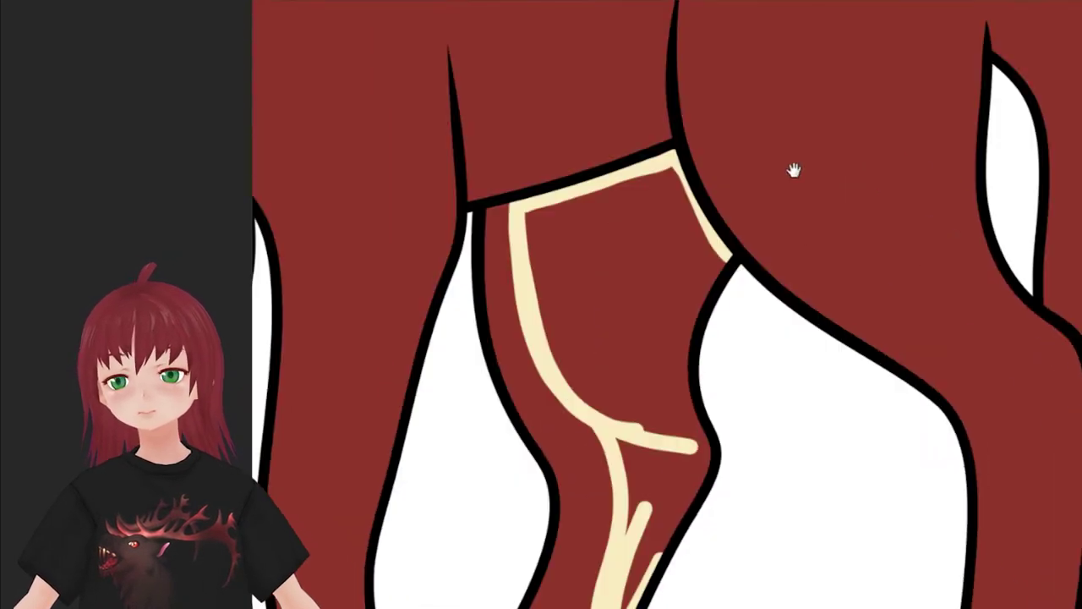
pyautogui.hotkey('ctrl', 'z')
pyautogui.moveTo(618, 258); pyautogui.dragTo(720, 207)
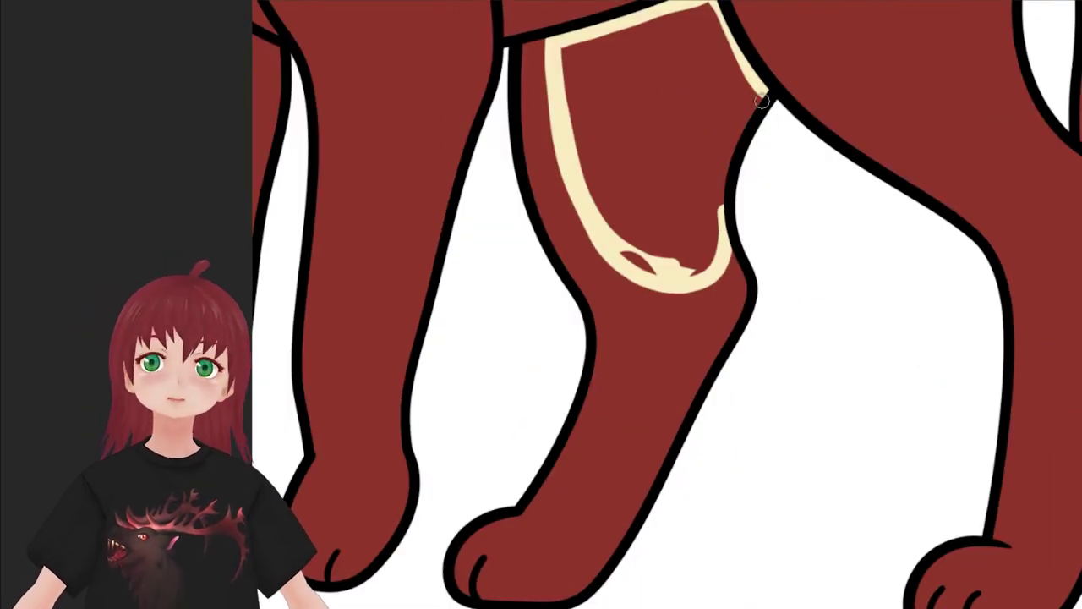
pyautogui.moveTo(587, 82); pyautogui.dragTo(677, 118)
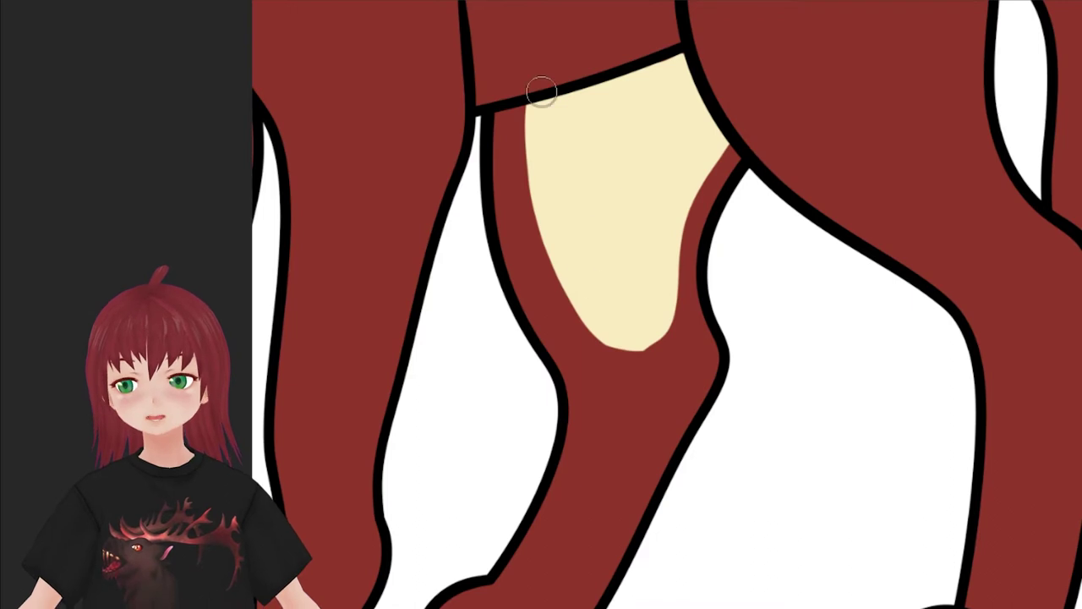
pyautogui.moveTo(541, 91); pyautogui.dragTo(542, 91)
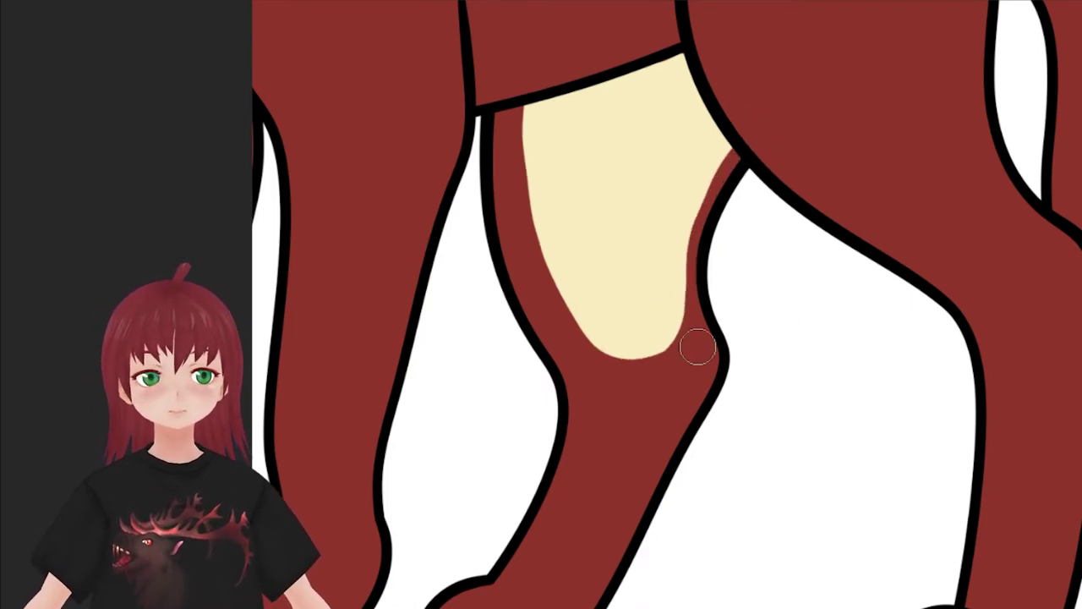
pyautogui.moveTo(698, 346); pyautogui.dragTo(711, 269)
pyautogui.scroll(5, 438, 388)
pyautogui.moveTo(688, 309); pyautogui.dragTo(846, 302)
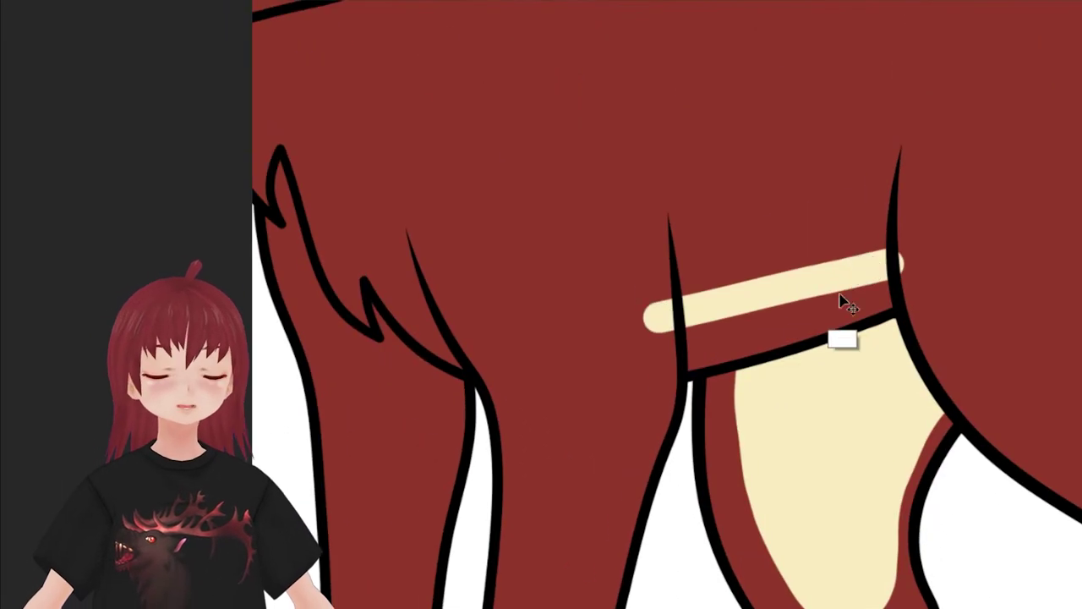
pyautogui.moveTo(882, 261)
pyautogui.mouseDown()
pyautogui.moveTo(681, 313)
pyautogui.moveTo(689, 310)
pyautogui.mouseUp()
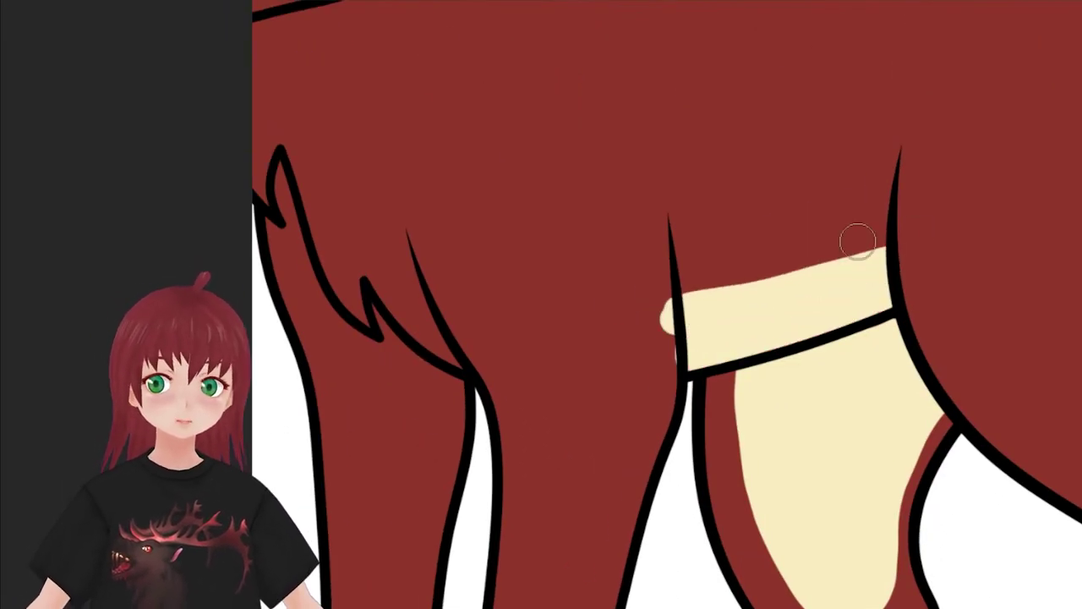
# - Paint cream over the chest, shoulder, lower muzzle and cheek
pyautogui.scroll(3, 623, 363)
pyautogui.scroll(2, 517, 246)
pyautogui.scroll(-2, 516, 246)
pyautogui.moveTo(518, 63); pyautogui.dragTo(575, 359)
pyautogui.moveTo(419, 114)
pyautogui.mouseDown()
pyautogui.moveTo(447, 262)
pyautogui.moveTo(524, 102)
pyautogui.mouseUp()
pyautogui.moveTo(474, 34); pyautogui.dragTo(742, 247)
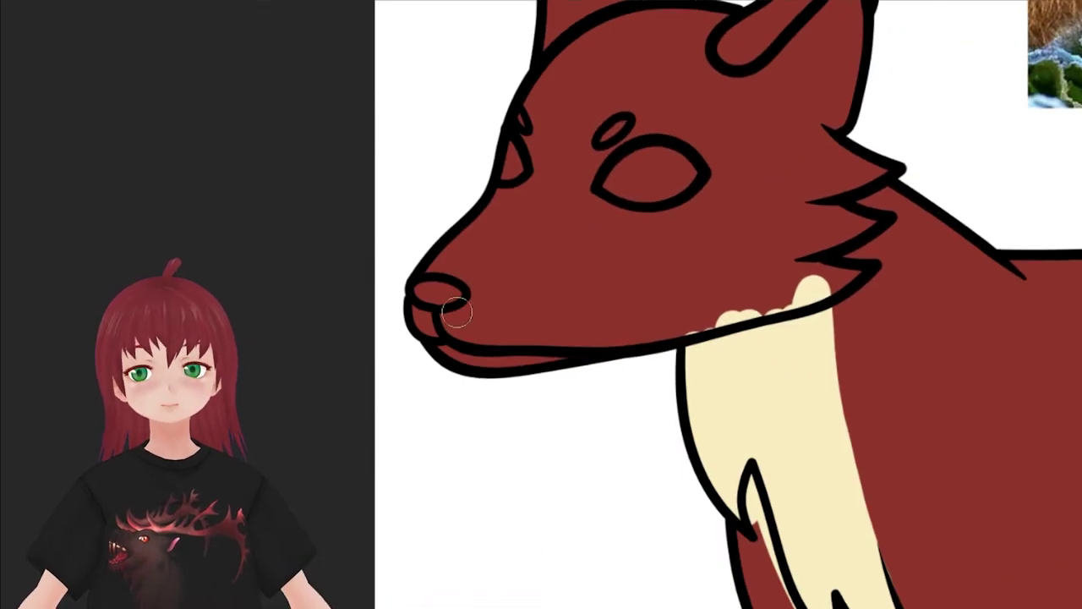
pyautogui.moveTo(431, 266)
pyautogui.mouseDown()
pyautogui.moveTo(508, 296)
pyautogui.moveTo(798, 189)
pyautogui.moveTo(787, 178)
pyautogui.mouseUp()
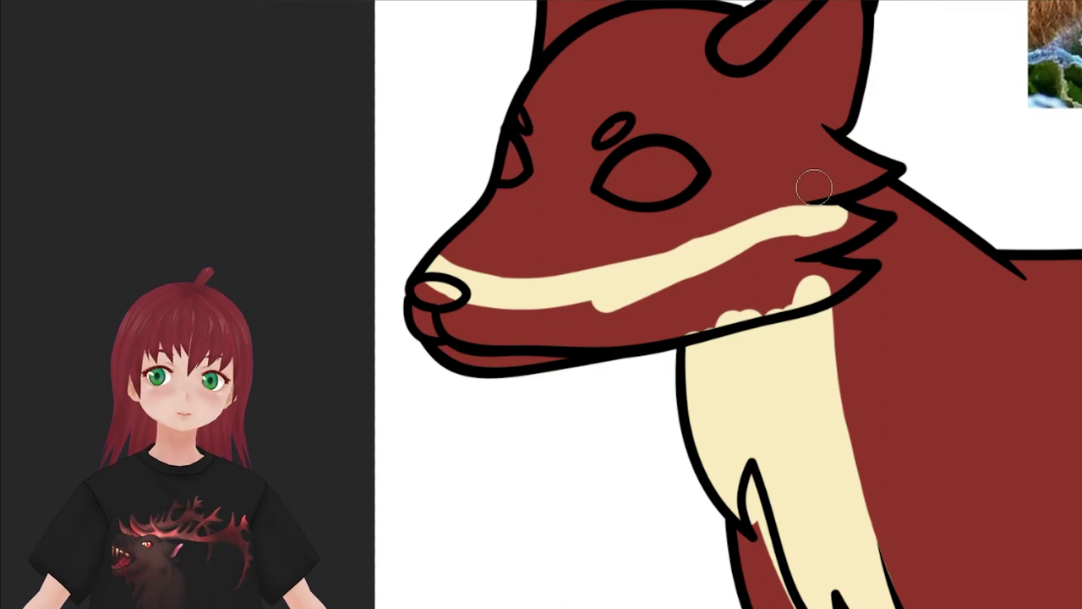
pyautogui.moveTo(439, 291)
pyautogui.mouseDown()
pyautogui.moveTo(744, 309)
pyautogui.moveTo(833, 213)
pyautogui.mouseUp()
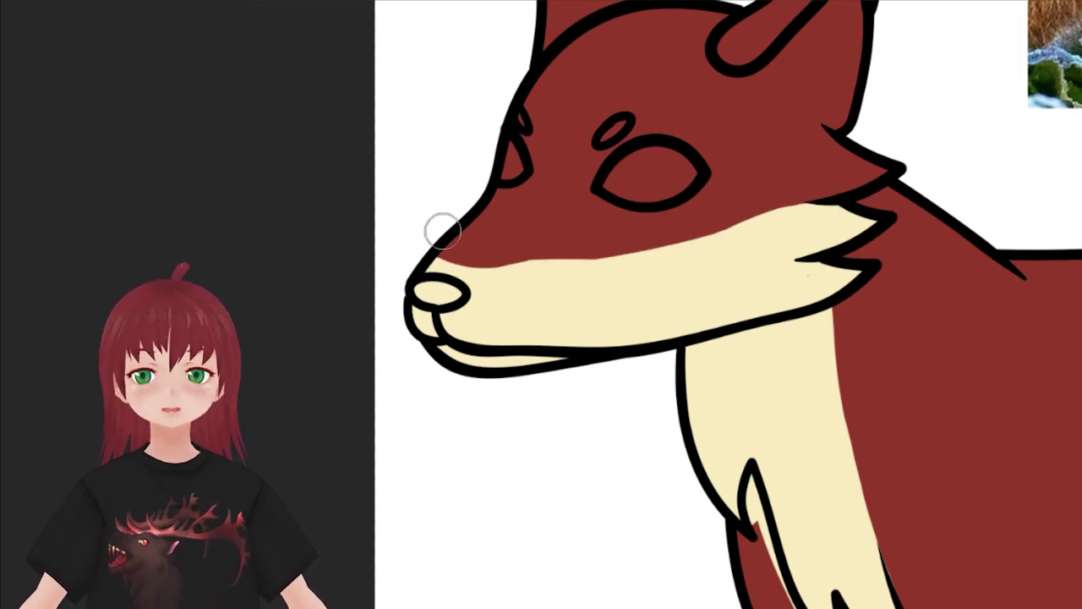
# - Trim the edge of the cream chest stripe with red in a rotated view
pyautogui.moveTo(448, 205); pyautogui.dragTo(799, 171)
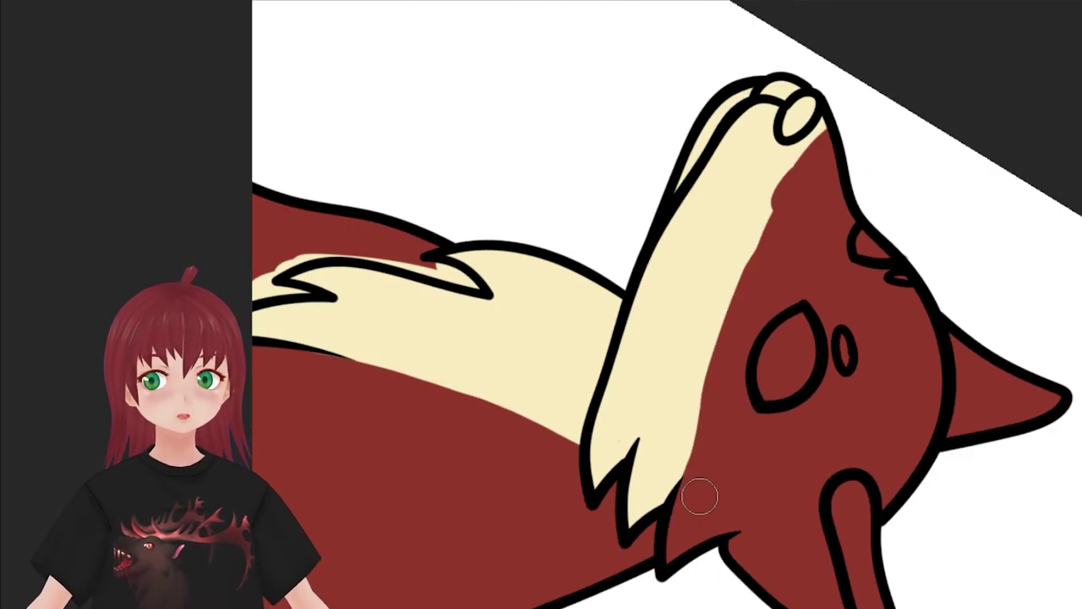
pyautogui.moveTo(701, 495); pyautogui.dragTo(850, 137)
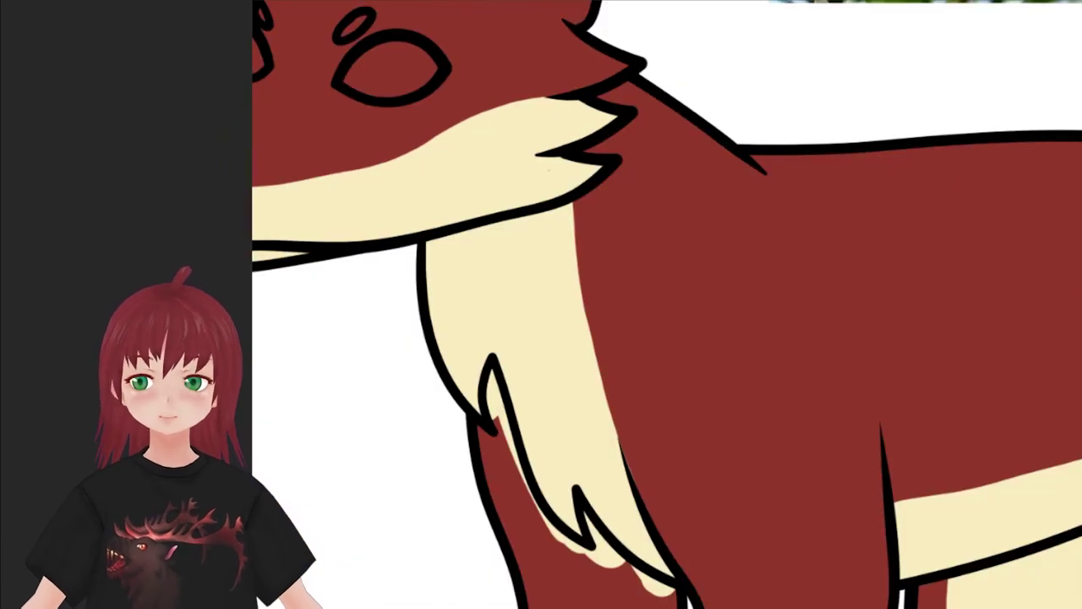
pyautogui.moveTo(758, 327); pyautogui.dragTo(594, 107)
# - Paint a rounded cream patch on the front leg, shaping its edges with red, then fit the fox on screen
pyautogui.moveTo(597, 170)
pyautogui.mouseDown()
pyautogui.moveTo(717, 347)
pyautogui.moveTo(727, 245)
pyautogui.moveTo(595, 31)
pyautogui.mouseUp()
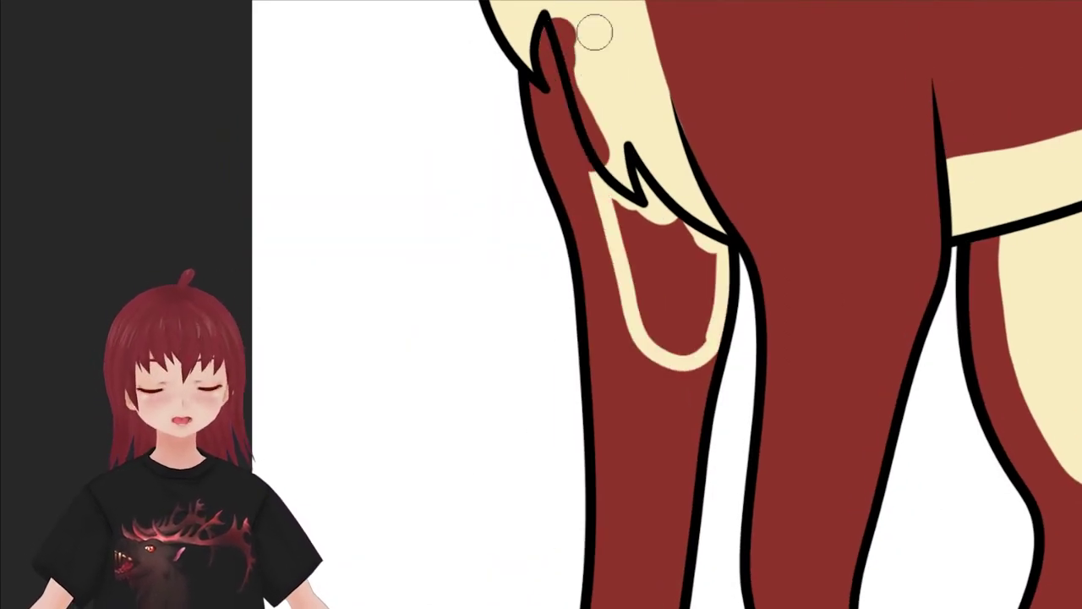
pyautogui.moveTo(596, 186); pyautogui.dragTo(565, 35)
pyautogui.moveTo(583, 110); pyautogui.dragTo(602, 245)
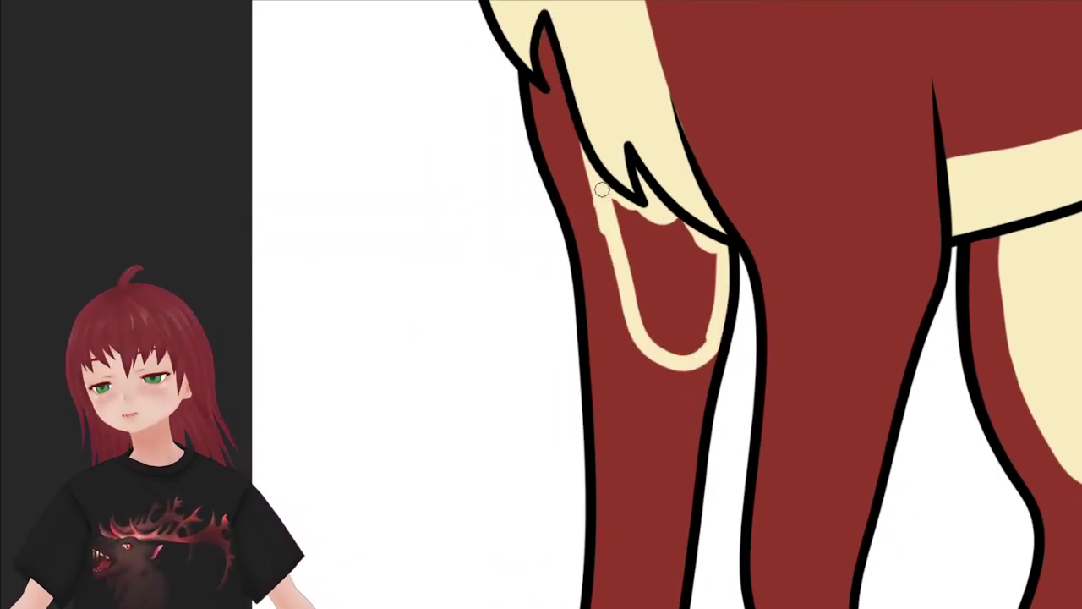
pyautogui.moveTo(626, 339); pyautogui.dragTo(575, 194)
pyautogui.moveTo(642, 177); pyautogui.dragTo(651, 316)
pyautogui.rightClick(779, 258)
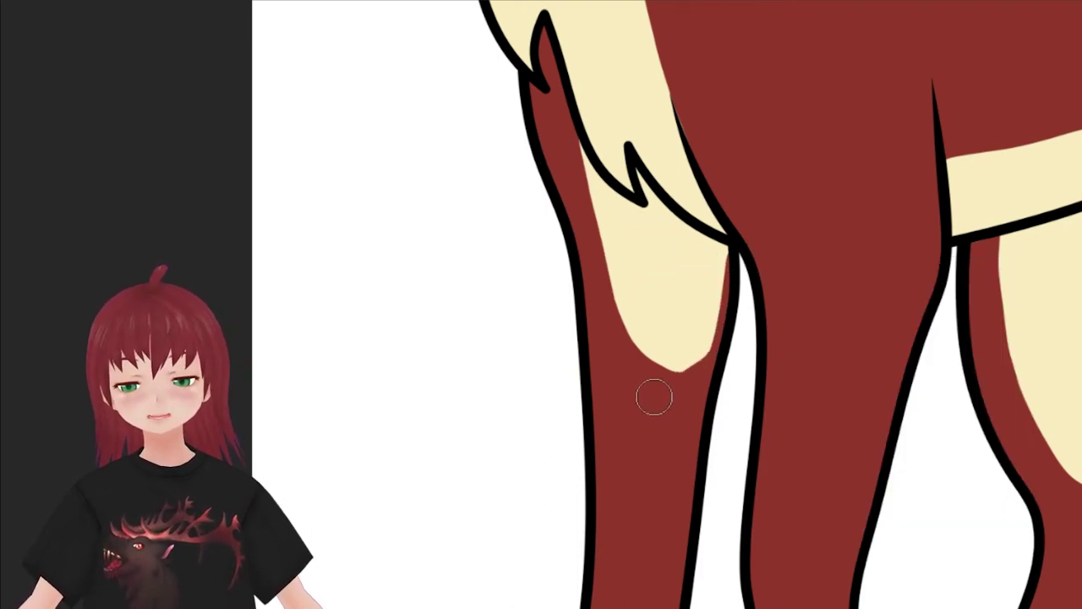
pyautogui.scroll(-2, 655, 398)
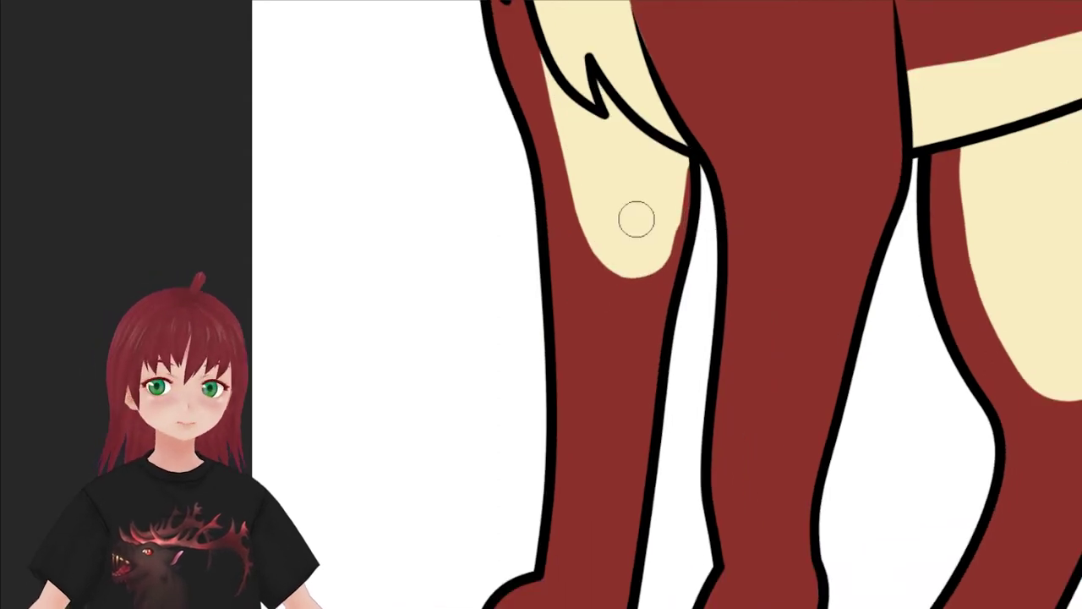
pyautogui.hotkey('ctrl', '0')
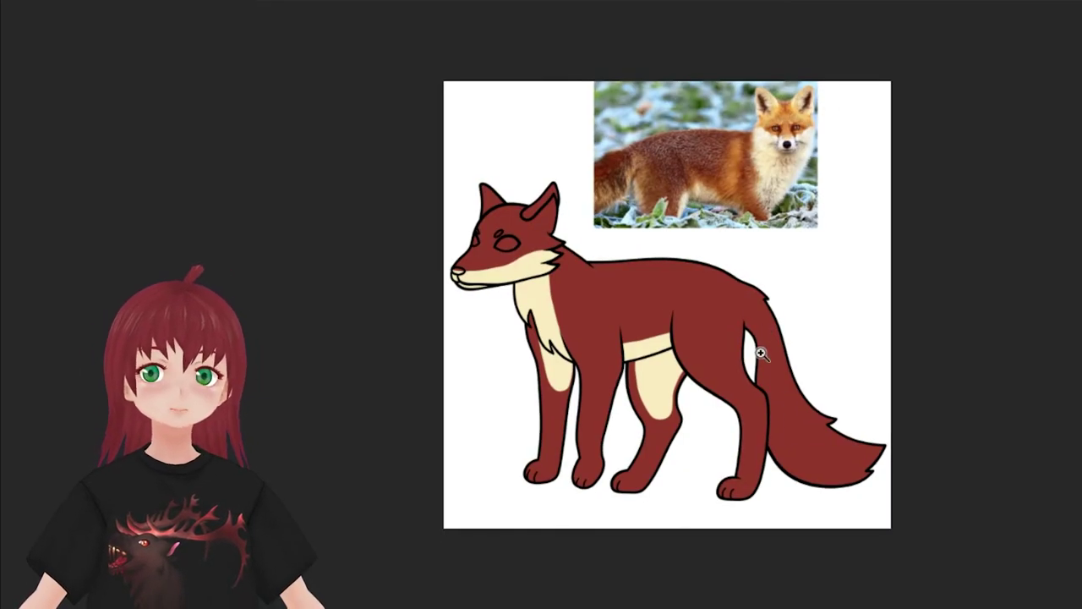
# - Zoom in on the hindquarters and soften the back-leg cream strip with soft red strokes
pyautogui.click(761, 353)
pyautogui.click(725, 296)
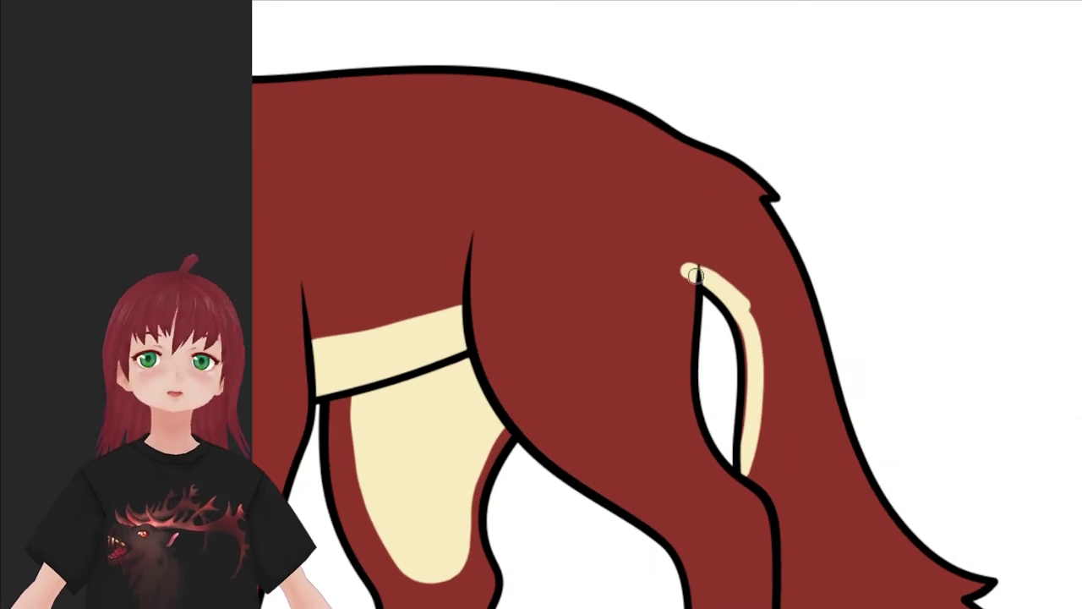
pyautogui.moveTo(689, 244)
pyautogui.mouseDown()
pyautogui.moveTo(725, 491)
pyautogui.moveTo(750, 471)
pyautogui.mouseUp()
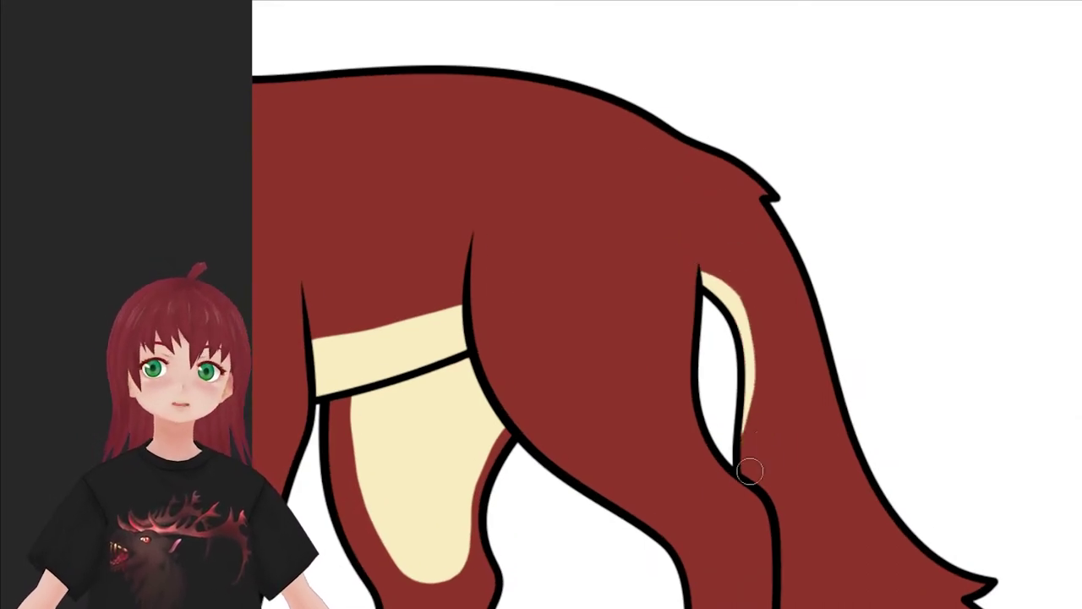
pyautogui.rightClick(679, 270)
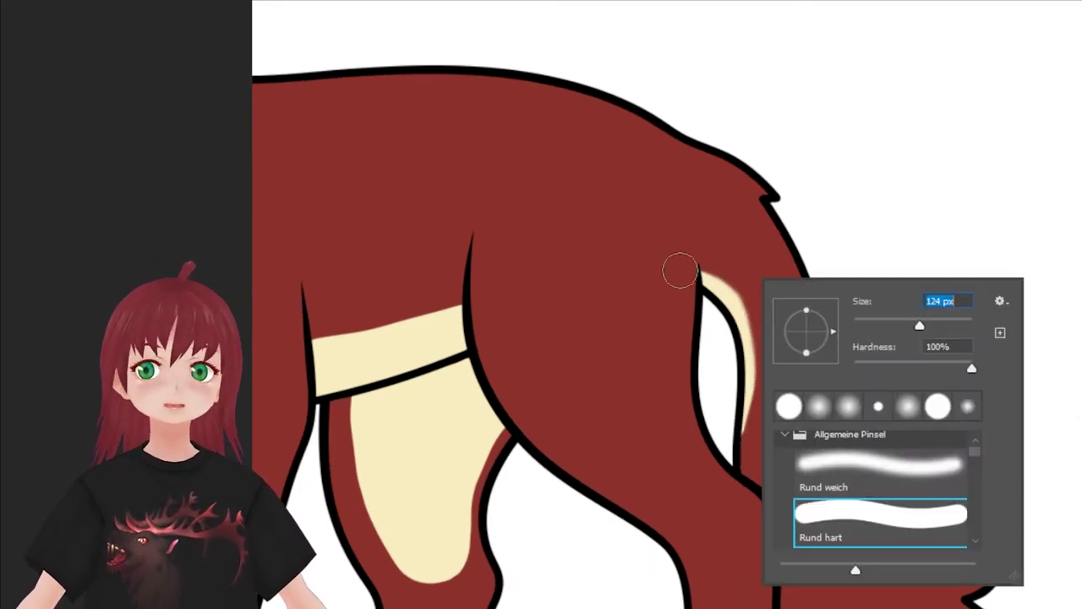
pyautogui.moveTo(748, 414); pyautogui.dragTo(756, 304)
pyautogui.rightClick(758, 323)
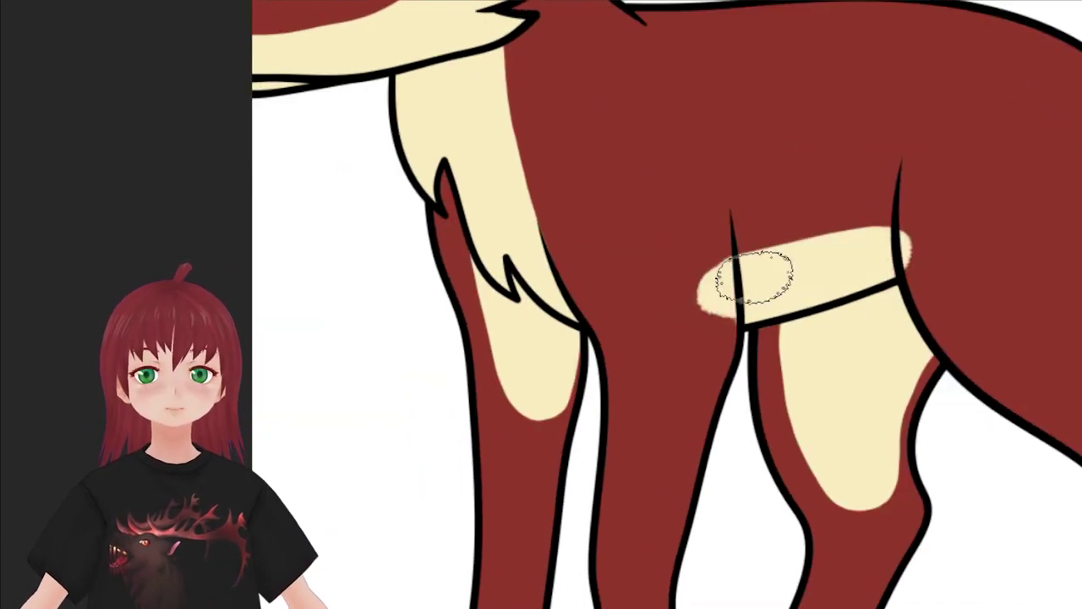
pyautogui.moveTo(756, 283); pyautogui.dragTo(846, 254)
pyautogui.press('F5')
pyautogui.press('F5')
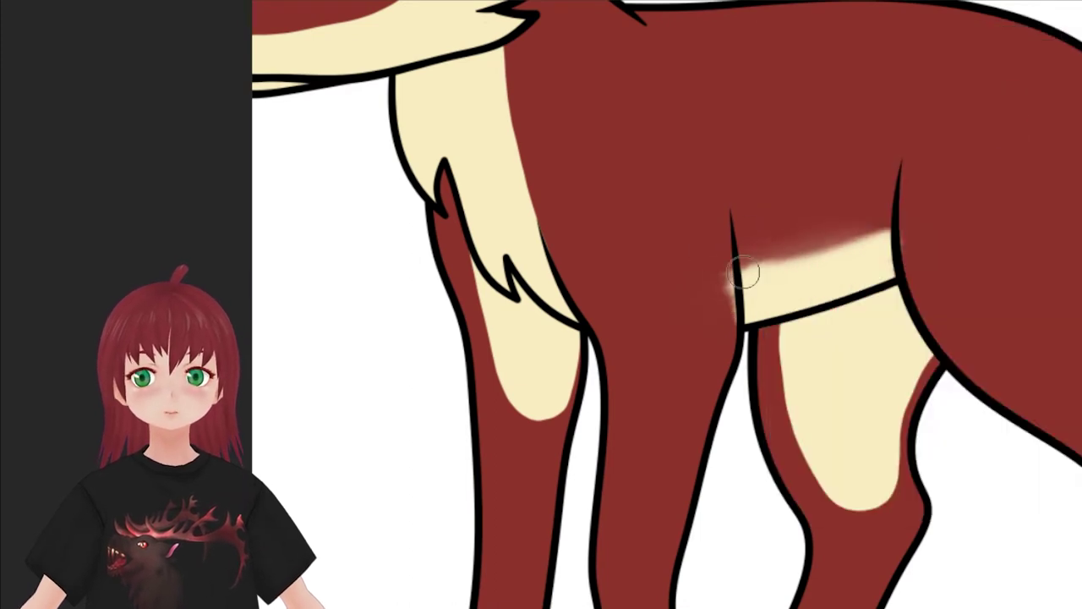
# - Paint a soft diagonal cream band across the belly, undoing strokes that don't fit
pyautogui.moveTo(714, 284); pyautogui.dragTo(879, 245)
pyautogui.rightClick(880, 246)
pyautogui.press('Escape')
pyautogui.hotkey('ctrl', 'z')
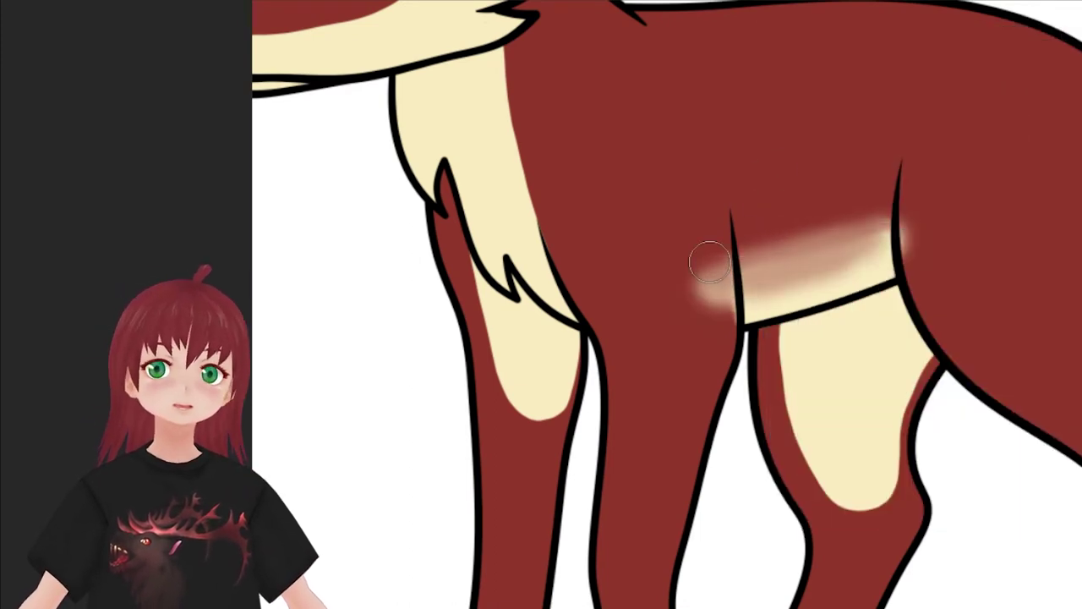
pyautogui.moveTo(673, 334)
pyautogui.mouseDown()
pyautogui.moveTo(897, 253)
pyautogui.moveTo(688, 295)
pyautogui.mouseUp()
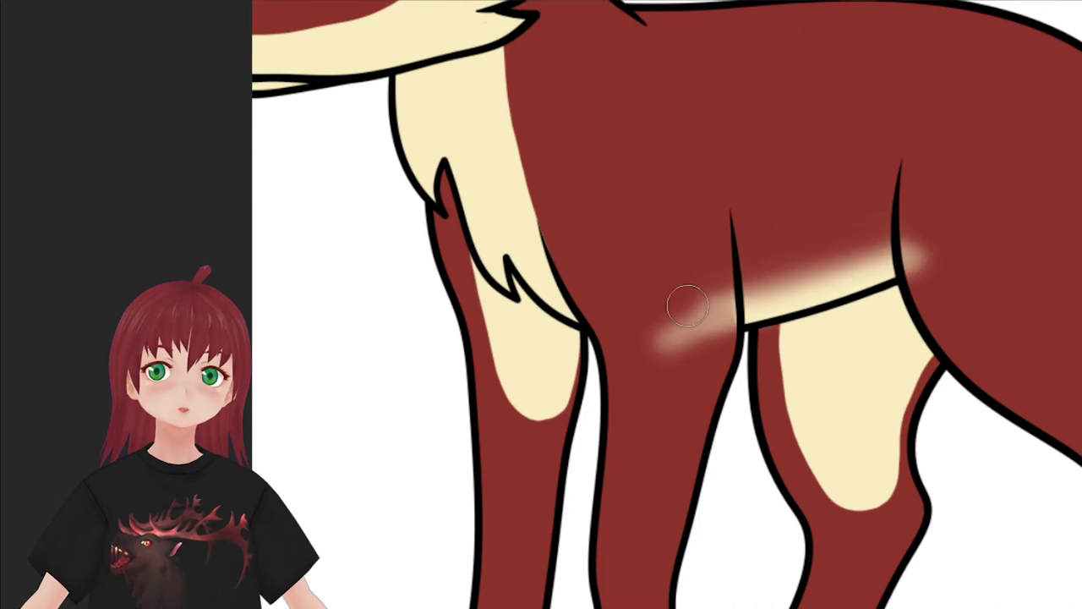
pyautogui.scroll(-5, 822, 336)
pyautogui.moveTo(905, 305); pyautogui.dragTo(892, 216)
pyautogui.hotkey('ctrl', 'z')
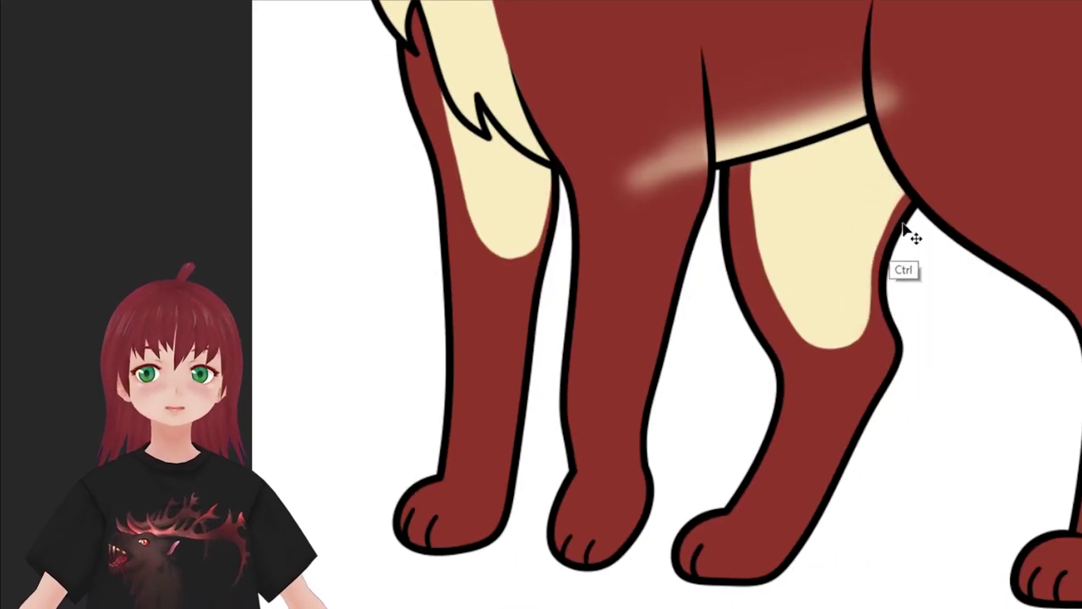
# - Feather the left and right edges of the rear-leg cream patch, retrying strokes and adjusting brush behaviour
pyautogui.moveTo(740, 156); pyautogui.dragTo(825, 351)
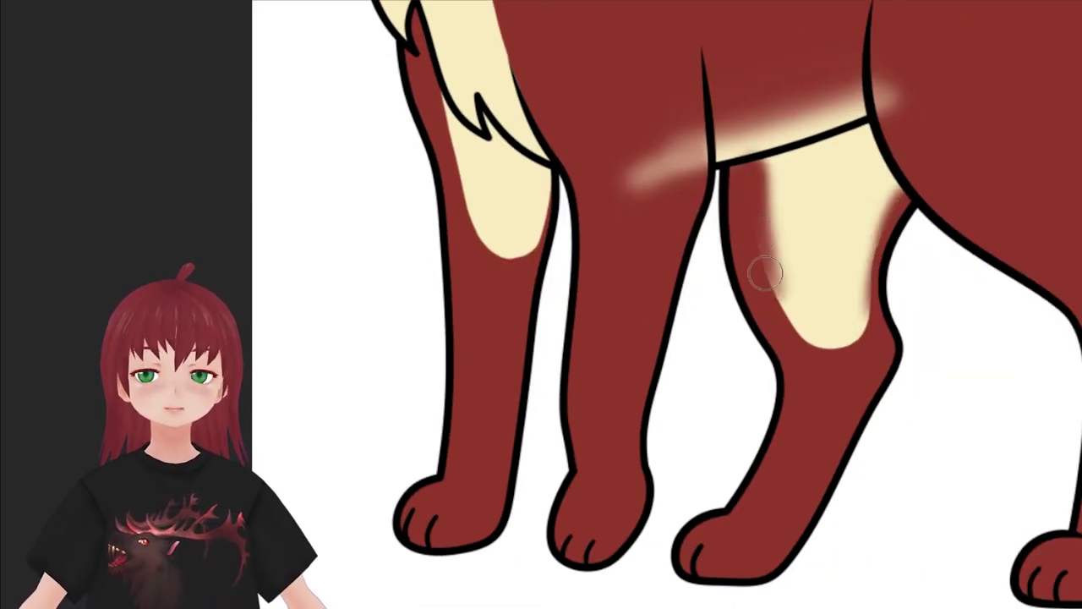
pyautogui.moveTo(921, 201); pyautogui.dragTo(861, 244)
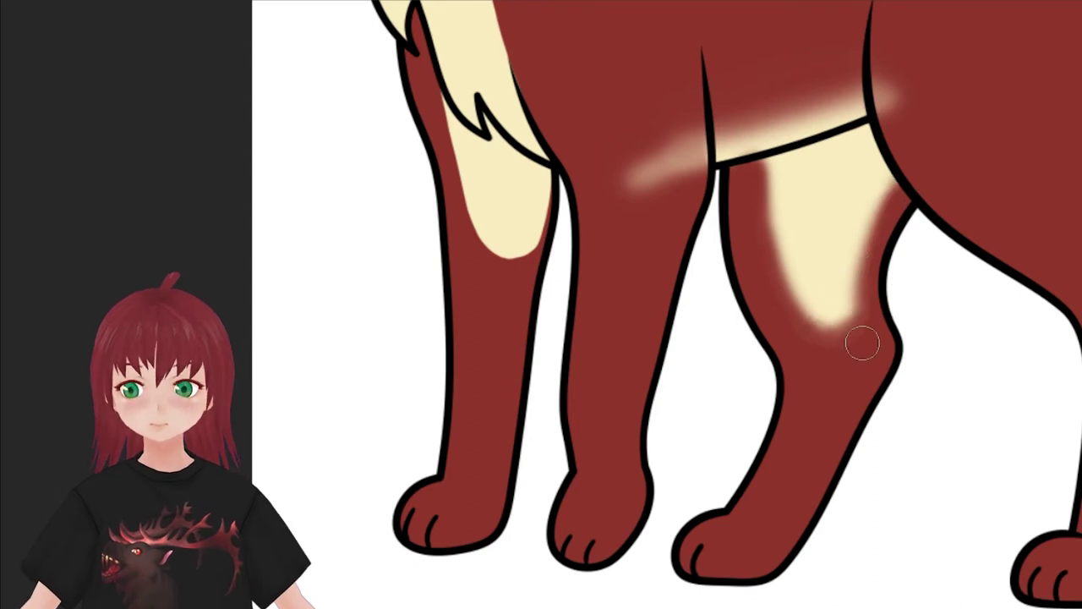
pyautogui.hotkey('ctrl', 'z')
pyautogui.moveTo(752, 152); pyautogui.dragTo(789, 240)
pyautogui.hotkey('ctrl', 'z')
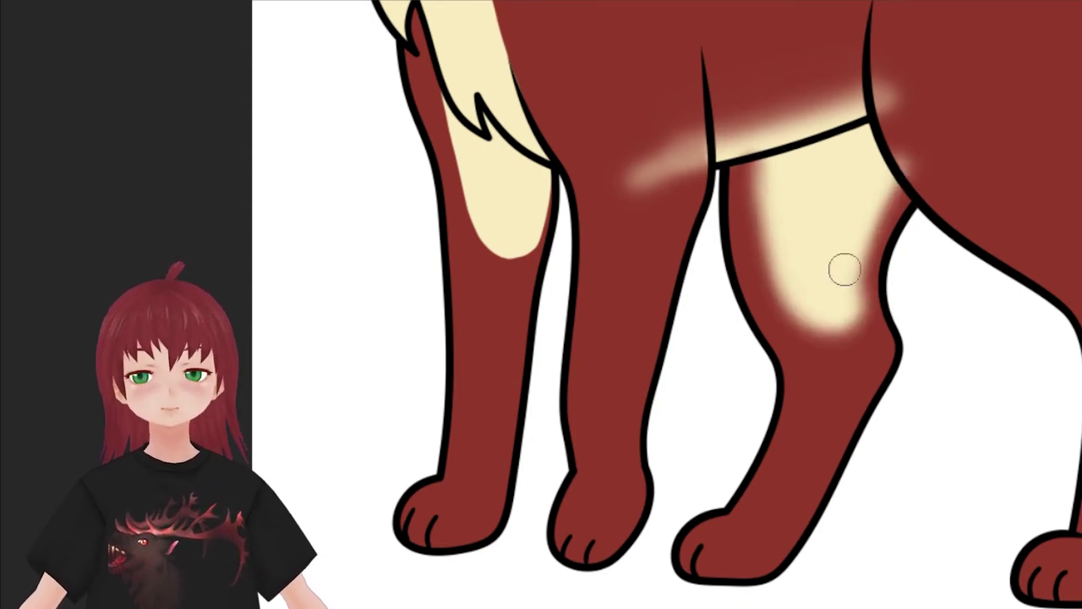
pyautogui.hotkey('ctrl', 'z')
pyautogui.hotkey('ctrl', 'z')
pyautogui.moveTo(896, 277); pyautogui.dragTo(888, 181)
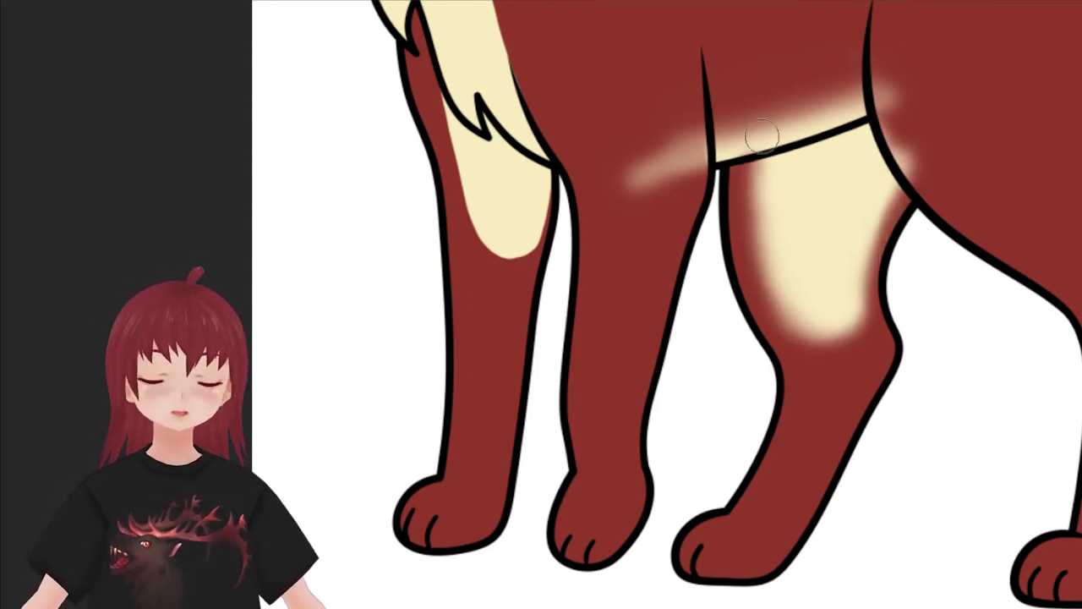
pyautogui.hotkey('ctrl', 'z')
pyautogui.press('F5')
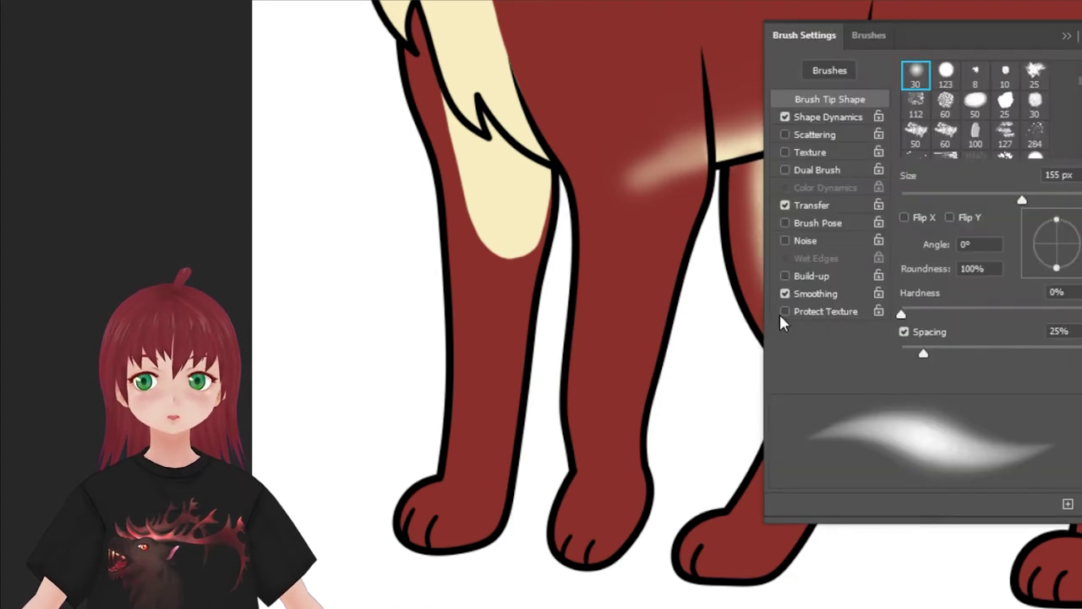
pyautogui.click(785, 119)
pyautogui.press('F5')
# - Narrow the rear-leg cream with red, add a cream highlight, and brush cream along the chest edge
pyautogui.moveTo(763, 177)
pyautogui.mouseDown()
pyautogui.moveTo(944, 150)
pyautogui.moveTo(824, 317)
pyautogui.moveTo(764, 157)
pyautogui.moveTo(720, 145)
pyautogui.mouseUp()
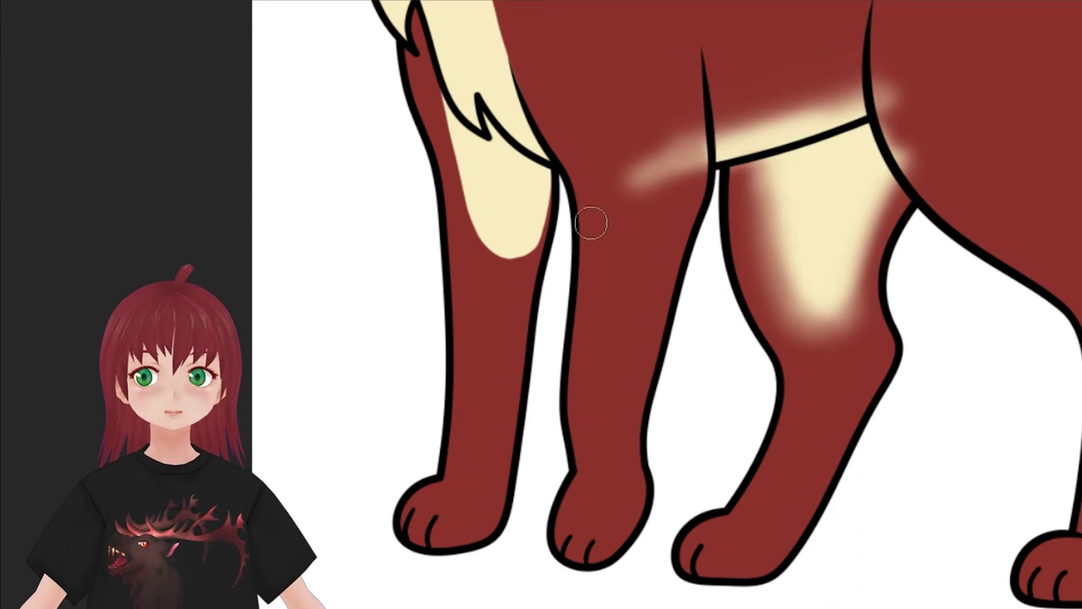
pyautogui.moveTo(809, 305); pyautogui.dragTo(769, 159)
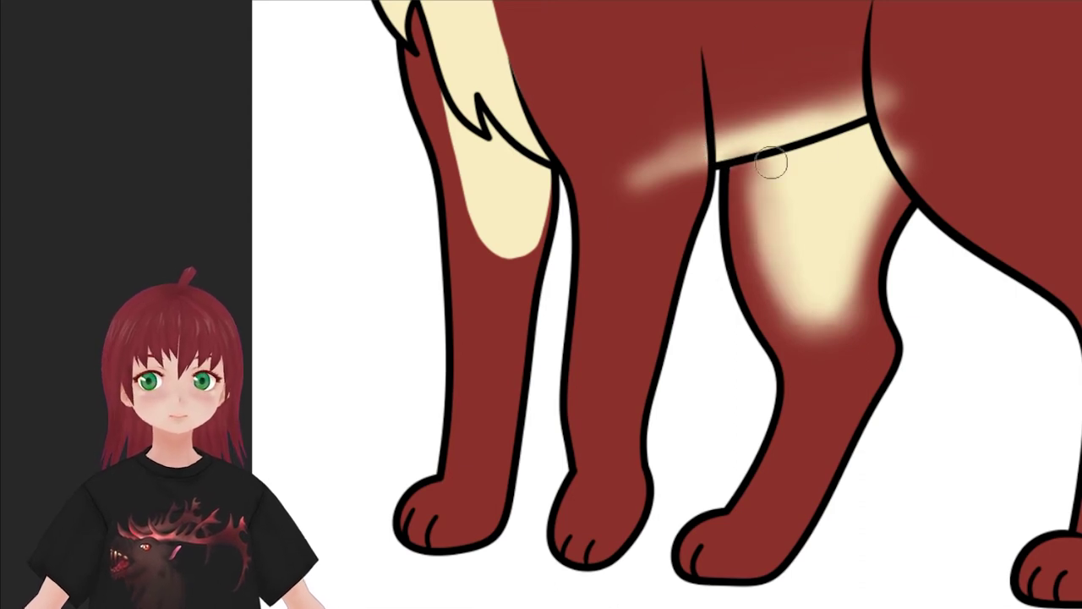
pyautogui.rightClick(829, 177)
pyautogui.rightClick(949, 100)
pyautogui.rightClick(822, 213)
pyautogui.press('Escape')
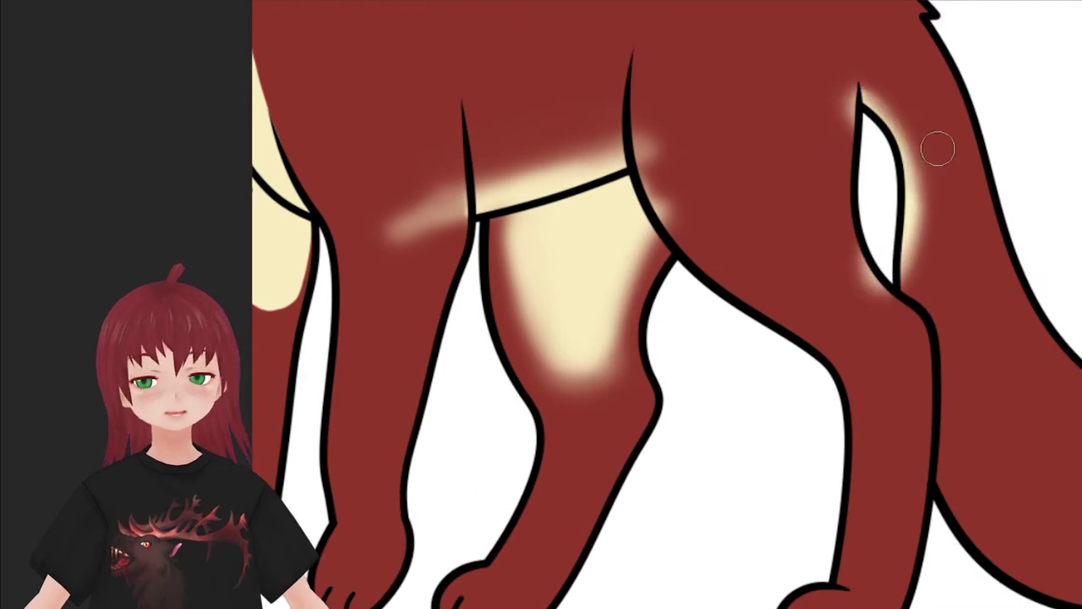
pyautogui.hscroll(-5, 925, 313)
pyautogui.scroll(3, 563, 298)
pyautogui.moveTo(562, 297)
pyautogui.mouseDown()
pyautogui.moveTo(584, 358)
pyautogui.moveTo(596, 180)
pyautogui.mouseUp()
# - Blend red over the chest's cream edge and soften and shorten the front-leg cream patch
pyautogui.hotkey('ctrl', 'z')
pyautogui.rightClick(626, 213)
pyautogui.press('Escape')
pyautogui.moveTo(605, 260); pyautogui.dragTo(585, 152)
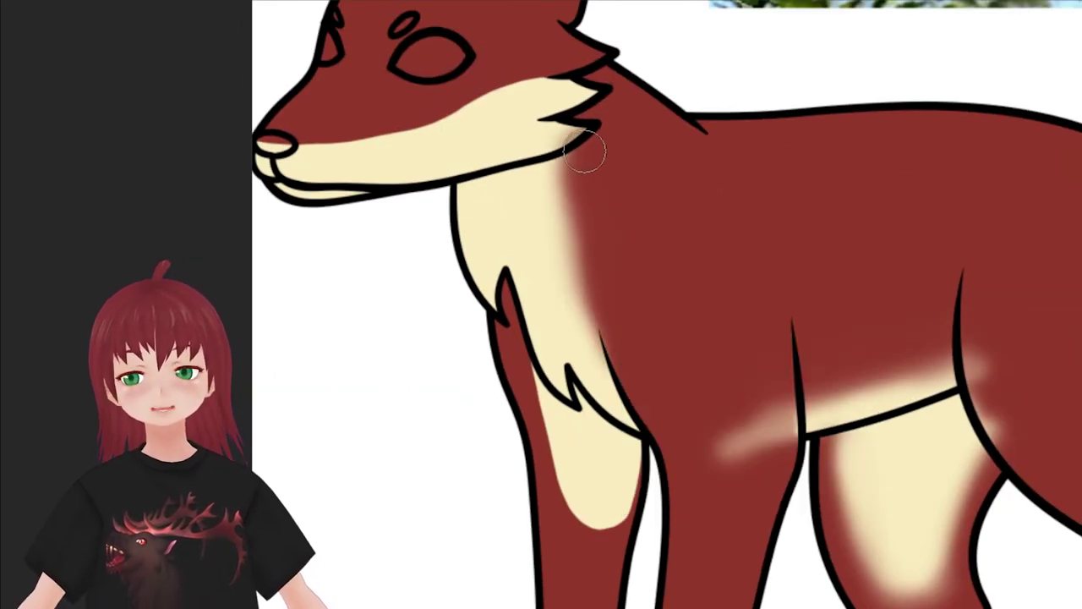
pyautogui.moveTo(550, 362); pyautogui.dragTo(583, 483)
pyautogui.moveTo(570, 435); pyautogui.dragTo(623, 561)
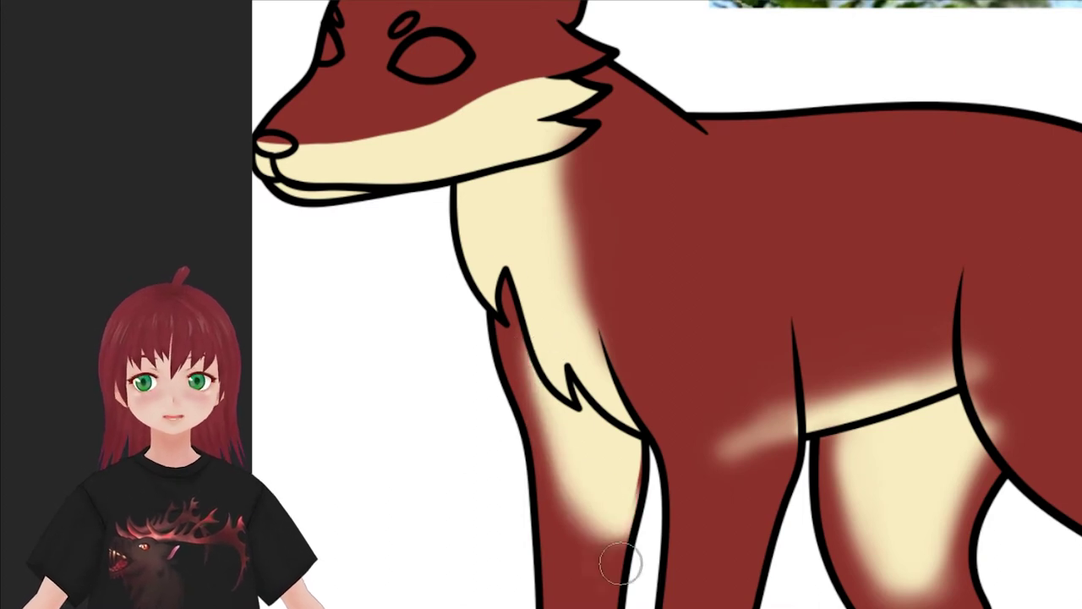
pyautogui.scroll(-3, 660, 372)
pyautogui.moveTo(660, 372); pyautogui.dragTo(619, 397)
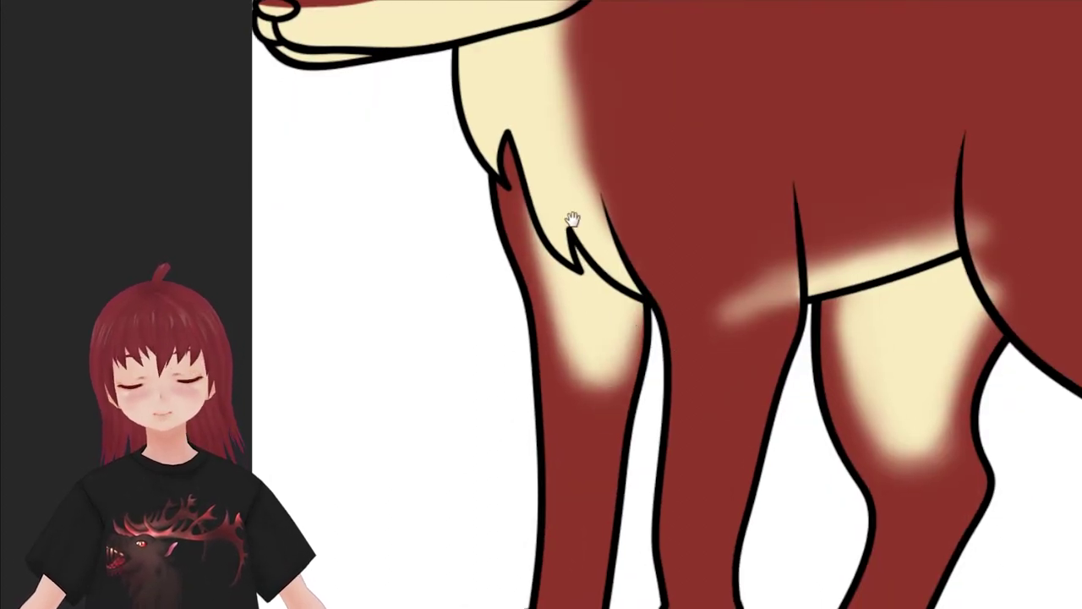
pyautogui.scroll(5, 573, 222)
# - Brush cream along the lower face, lower the muzzle's red-cream boundary, and pick another brush preset
pyautogui.moveTo(617, 169)
pyautogui.mouseDown()
pyautogui.moveTo(496, 211)
pyautogui.moveTo(618, 169)
pyautogui.moveTo(573, 135)
pyautogui.moveTo(356, 181)
pyautogui.moveTo(648, 120)
pyautogui.moveTo(600, 177)
pyautogui.moveTo(689, 121)
pyautogui.moveTo(501, 235)
pyautogui.mouseUp()
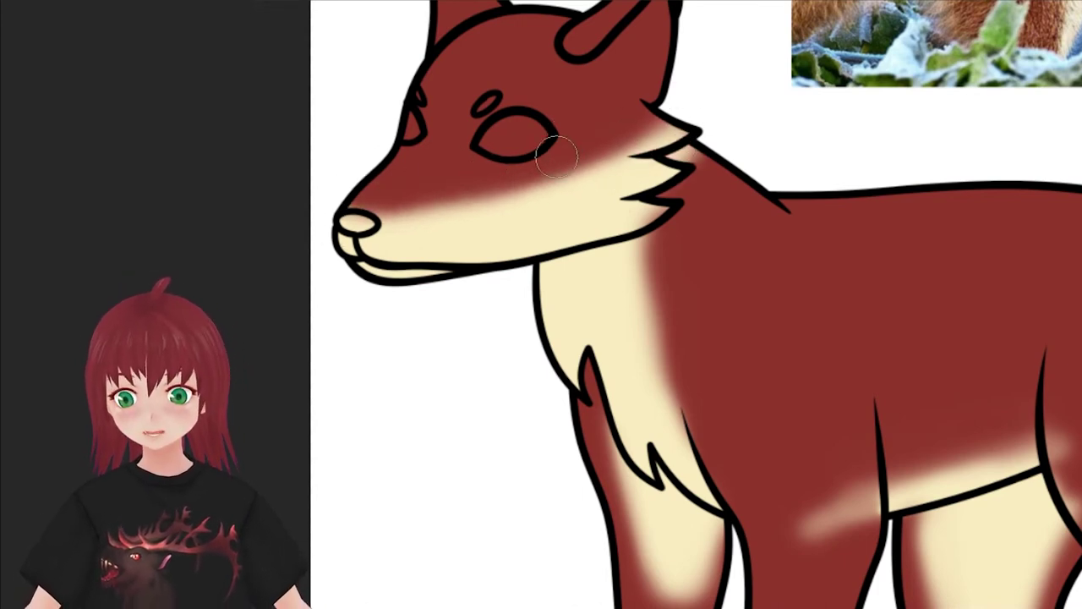
pyautogui.moveTo(345, 207)
pyautogui.mouseDown()
pyautogui.moveTo(476, 169)
pyautogui.moveTo(603, 164)
pyautogui.mouseUp()
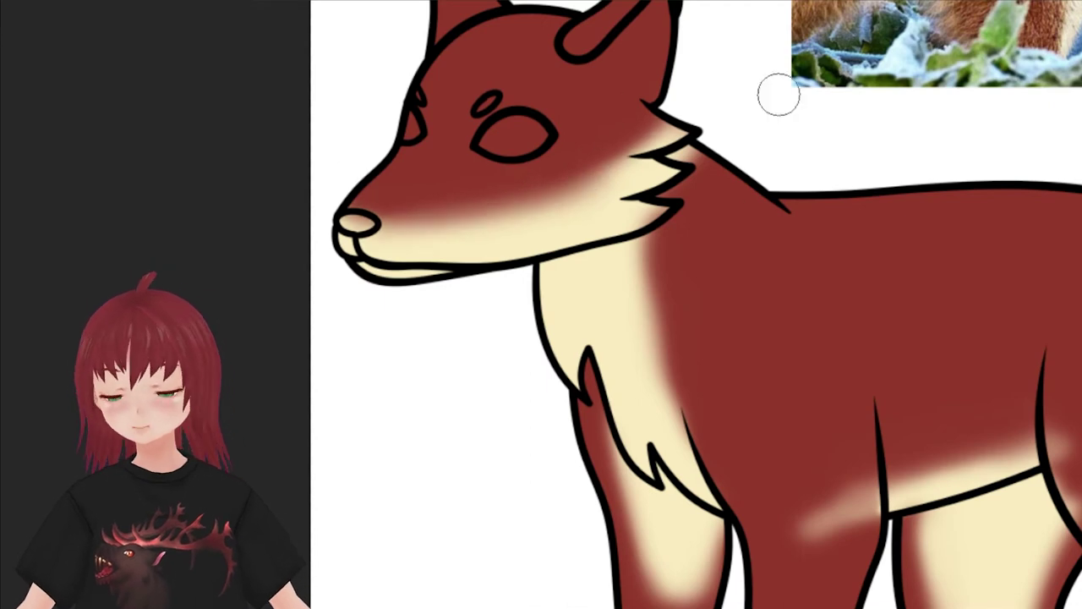
pyautogui.rightClick(702, 188)
pyautogui.click(724, 313)
pyautogui.press('Return')
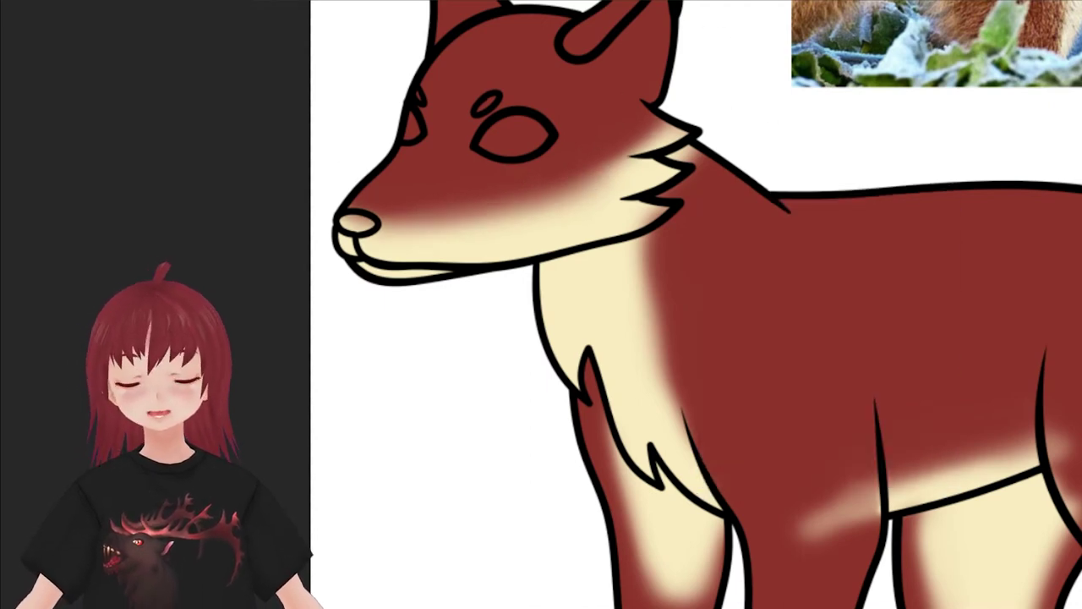
pyautogui.press('F5')
pyautogui.press('F5')
pyautogui.rightClick(785, 165)
pyautogui.press('Return')
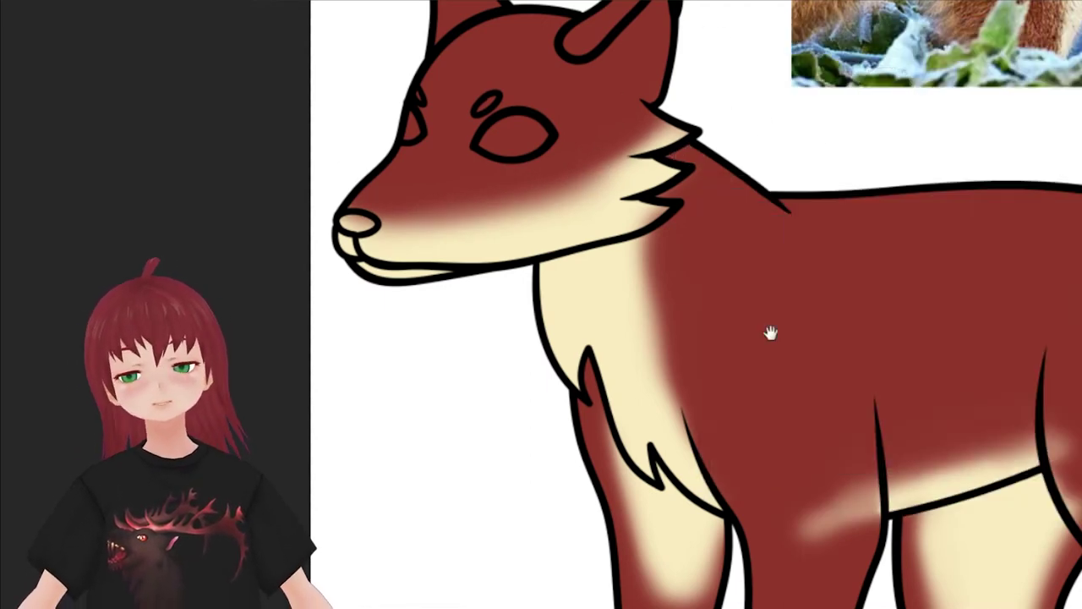
pyautogui.scroll(-5, 768, 331)
pyautogui.hscroll(5, 765, 157)
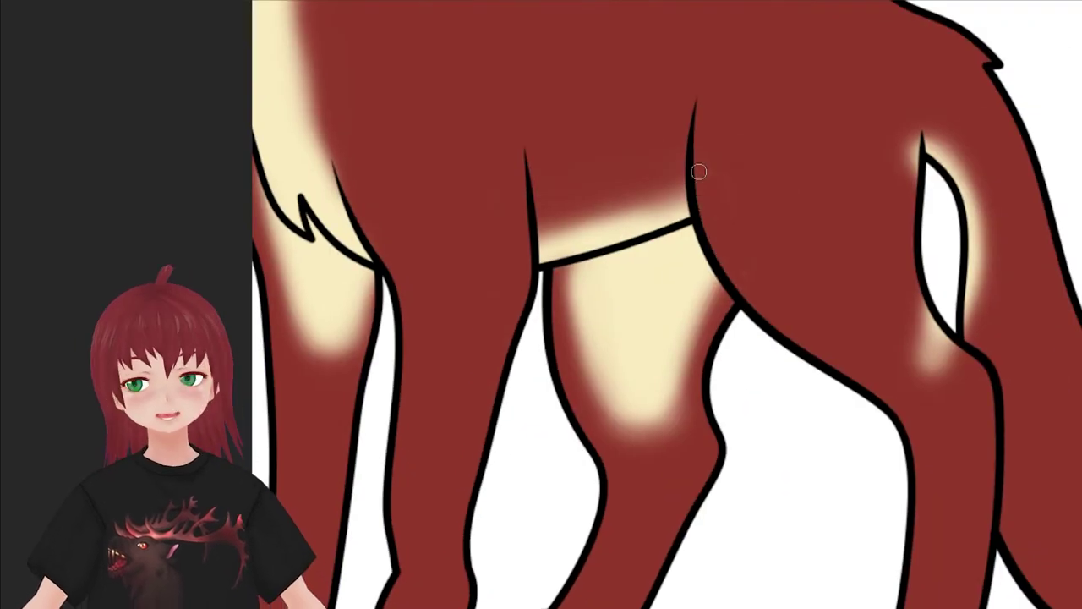
pyautogui.scroll(-3, 911, 271)
pyautogui.hscroll(3, 865, 273)
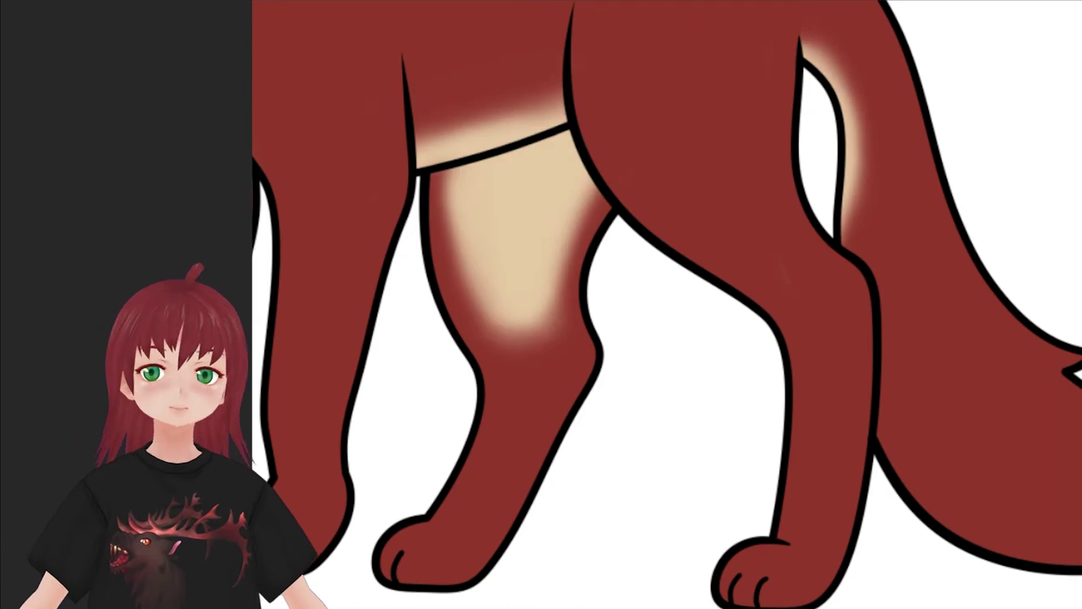
# - Fill the fox's inner ear with tan
pyautogui.moveTo(655, 395); pyautogui.dragTo(719, 526)
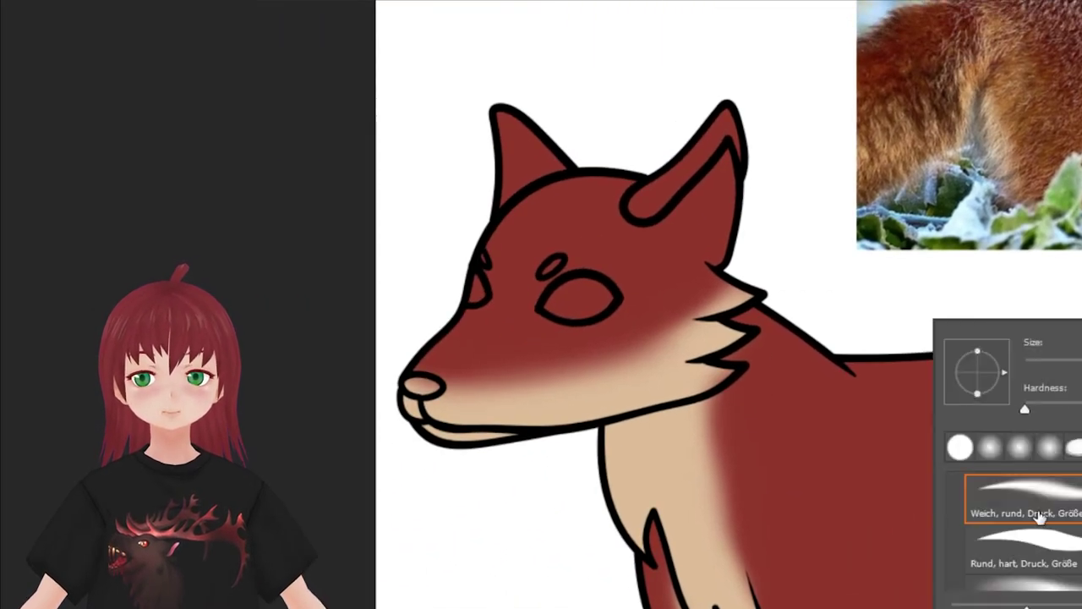
pyautogui.moveTo(700, 218)
pyautogui.mouseDown()
pyautogui.moveTo(685, 197)
pyautogui.moveTo(723, 136)
pyautogui.mouseUp()
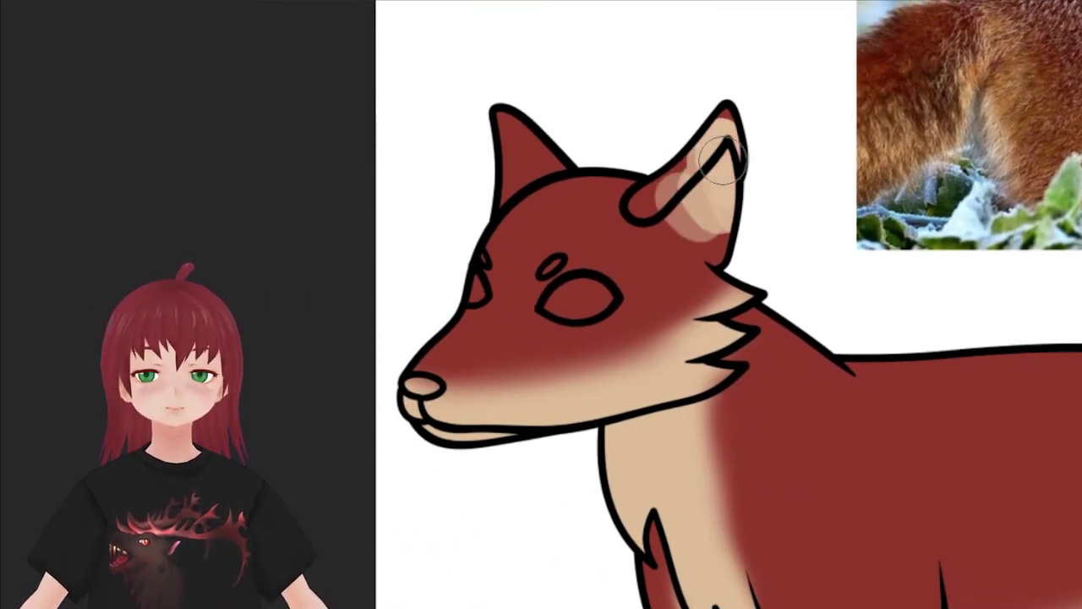
pyautogui.moveTo(668, 194)
pyautogui.mouseDown()
pyautogui.moveTo(744, 246)
pyautogui.moveTo(702, 169)
pyautogui.moveTo(627, 187)
pyautogui.mouseUp()
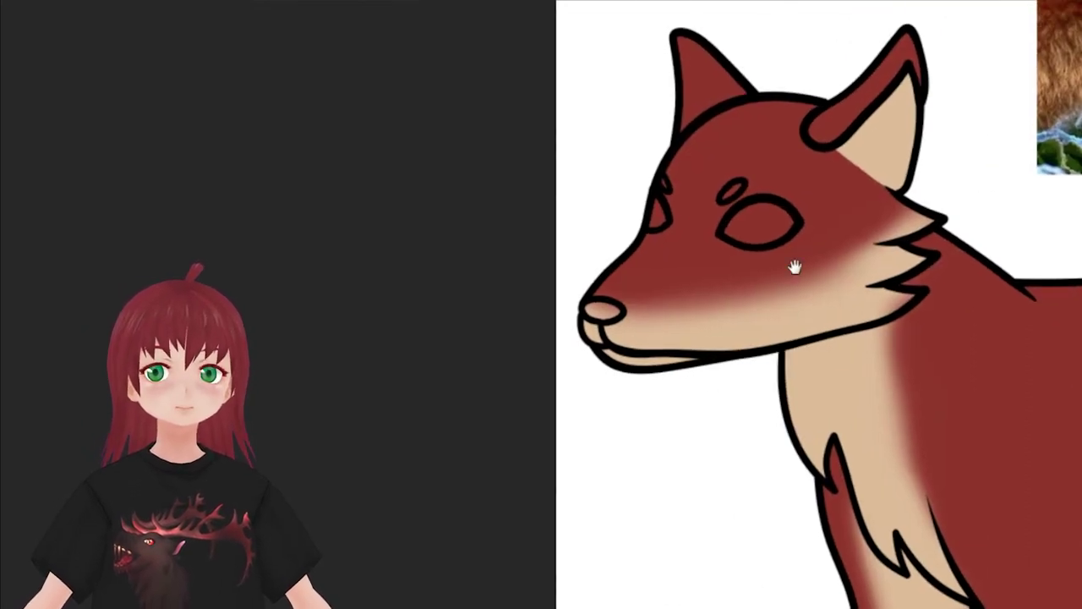
# - Fill the fox's nose with solid black using a hard brush
pyautogui.scroll(5, 608, 311)
pyautogui.rightClick(663, 298)
pyautogui.moveTo(592, 279); pyautogui.dragTo(702, 292)
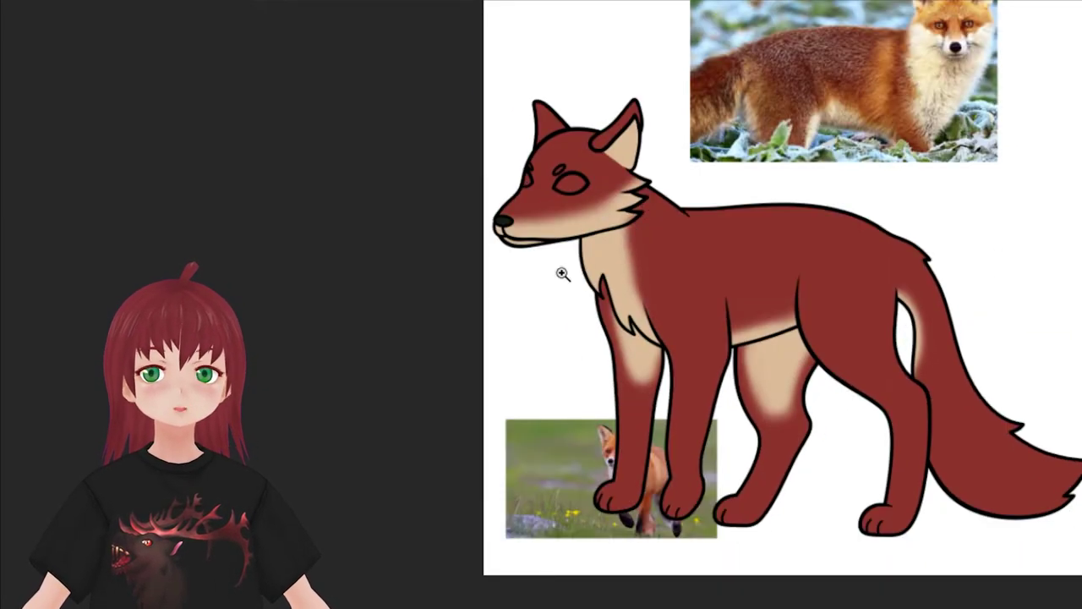
# - Place the running-fox reference at top-left, retarget the fox layer, tweak the Hue/Saturation slider, and close Properties
pyautogui.moveTo(788, 510)
pyautogui.mouseDown()
pyautogui.moveTo(930, 203)
pyautogui.moveTo(592, 60)
pyautogui.mouseUp()
pyautogui.moveTo(1010, 223); pyautogui.dragTo(1008, 288)
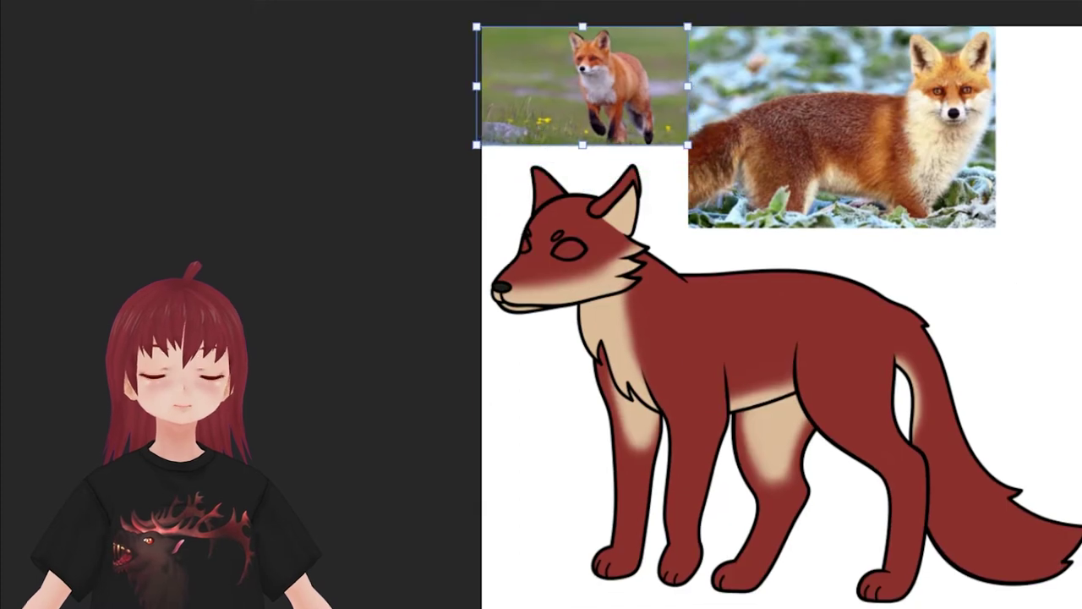
pyautogui.hotkey('alt', '[')
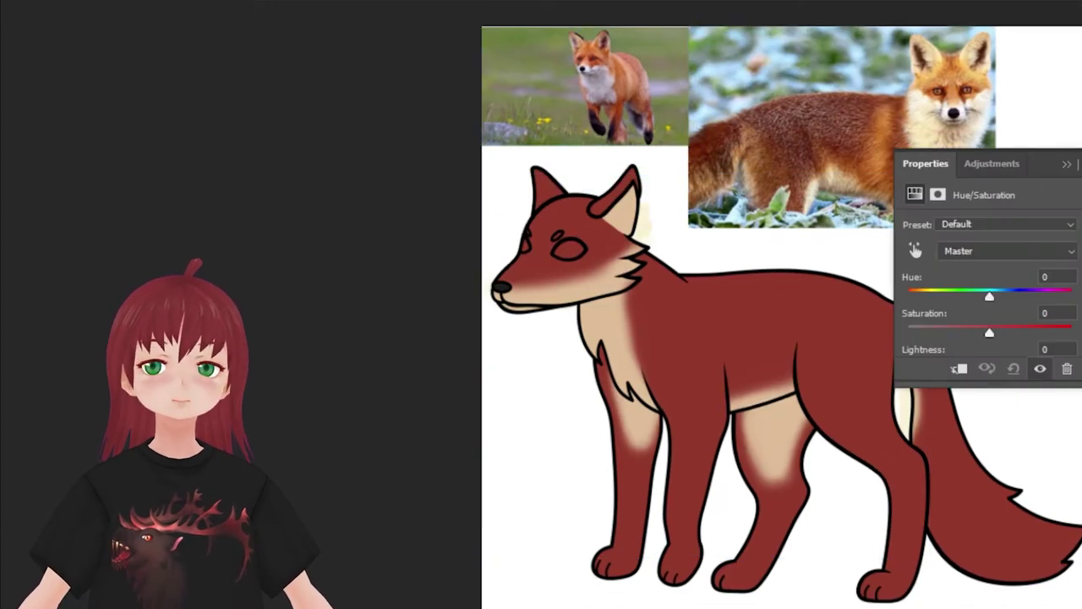
pyautogui.scroll(-2, 1015, 324)
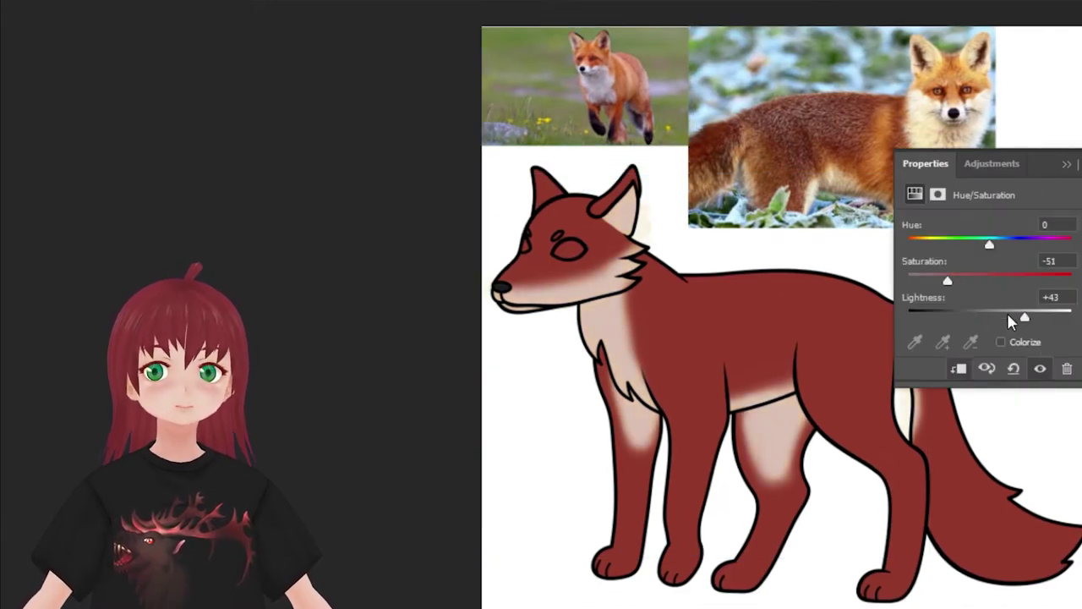
pyautogui.hotkey('alt', '[')
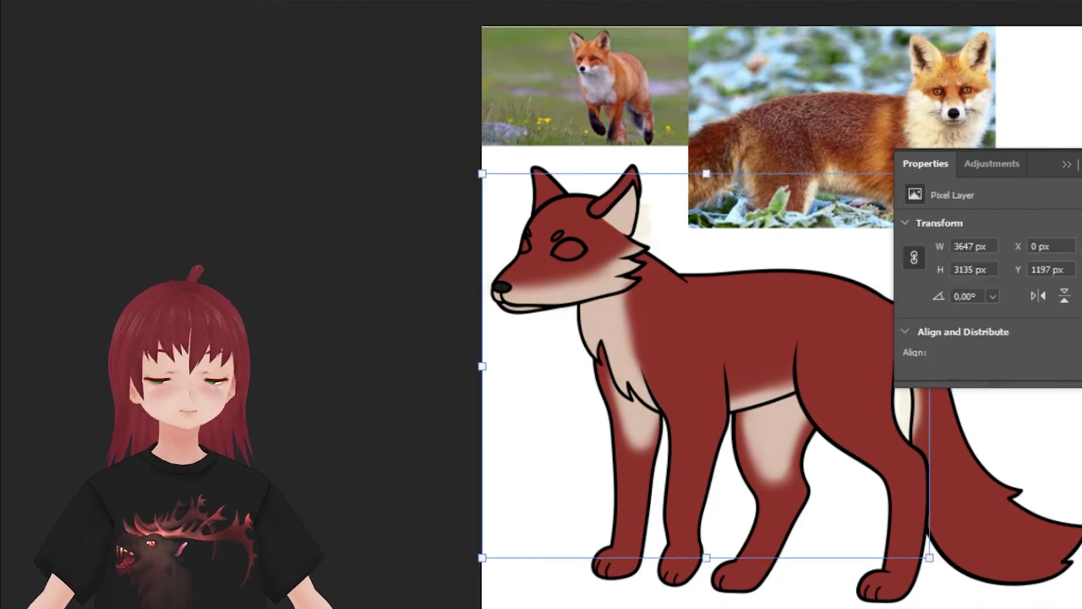
pyautogui.scroll(-1, 985, 287)
pyautogui.moveTo(965, 293); pyautogui.dragTo(992, 294)
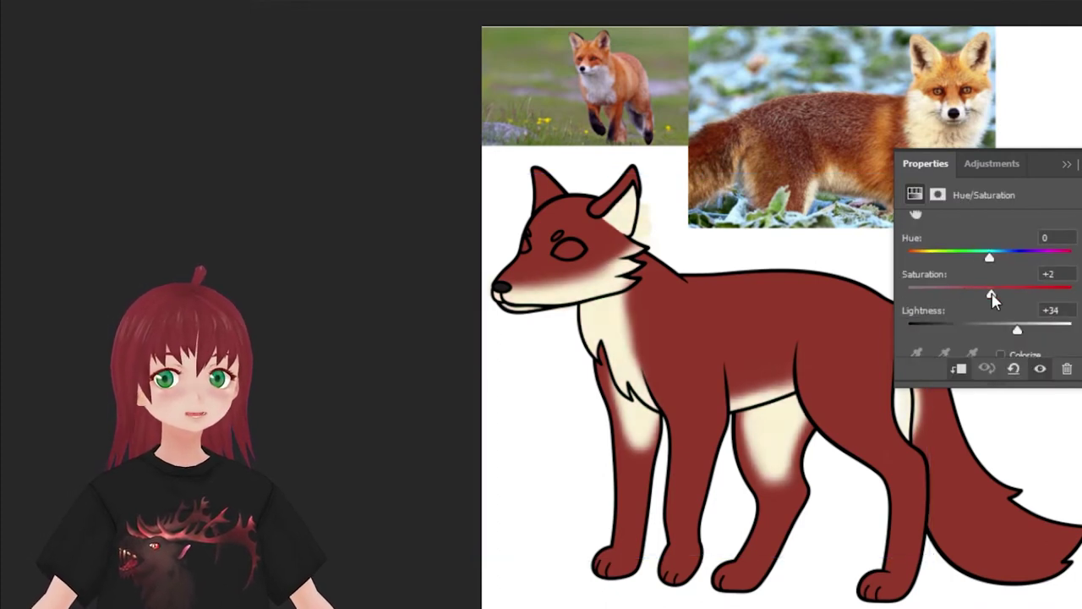
pyautogui.click(1079, 339)
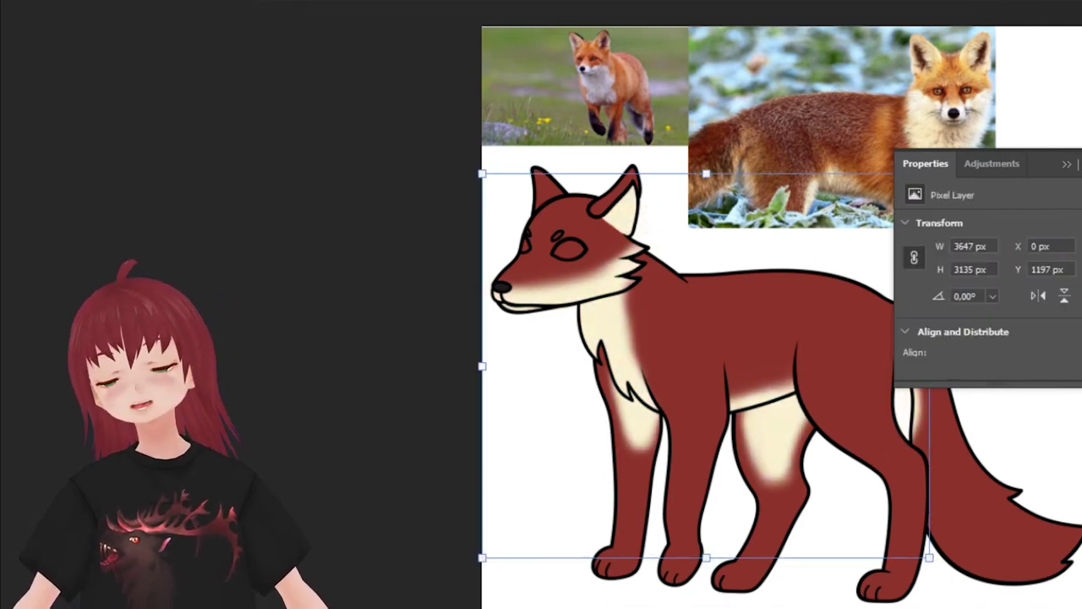
pyautogui.click(1066, 164)
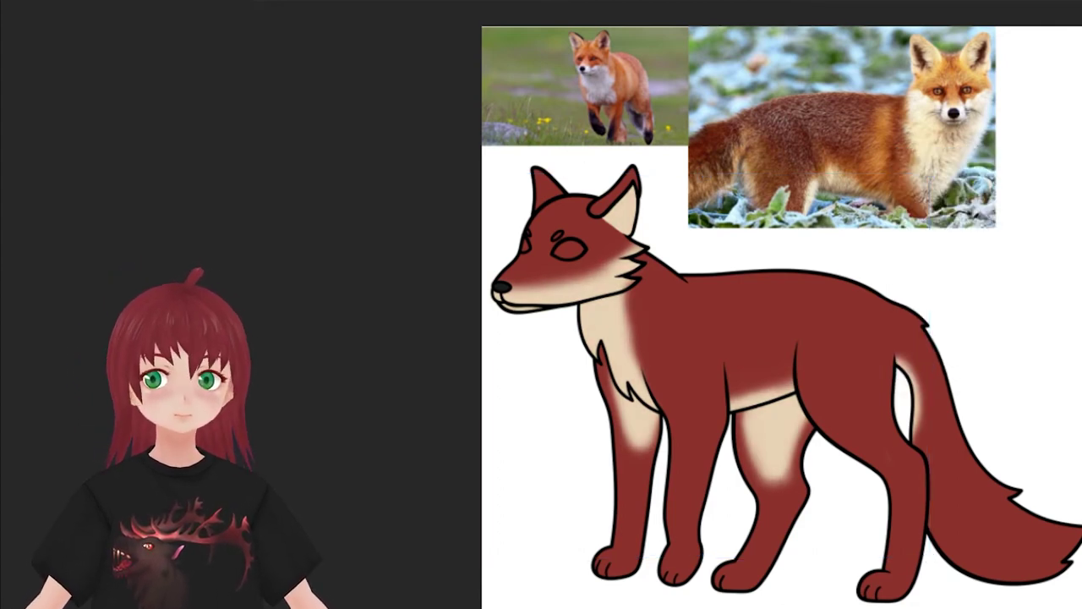
# - Paint a dark brown sock on the front leg with the hard round brush
pyautogui.scroll(-3, 790, 319)
pyautogui.rightClick(733, 411)
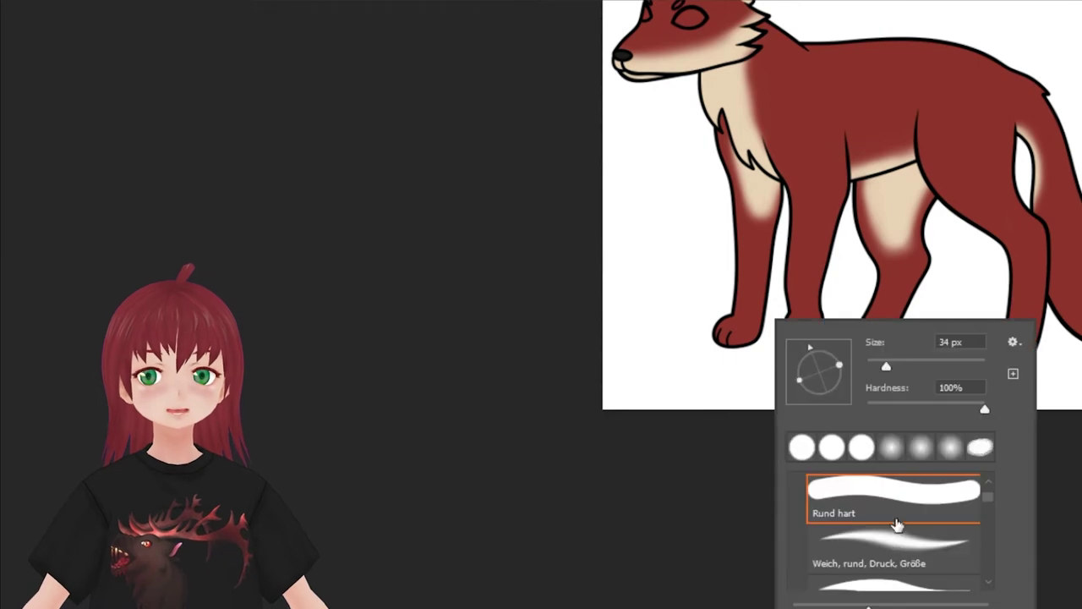
pyautogui.click(894, 519)
pyautogui.moveTo(730, 292); pyautogui.dragTo(744, 343)
pyautogui.click(736, 321)
pyautogui.moveTo(728, 184)
pyautogui.mouseDown()
pyautogui.moveTo(800, 268)
pyautogui.moveTo(764, 283)
pyautogui.moveTo(710, 178)
pyautogui.moveTo(724, 190)
pyautogui.mouseUp()
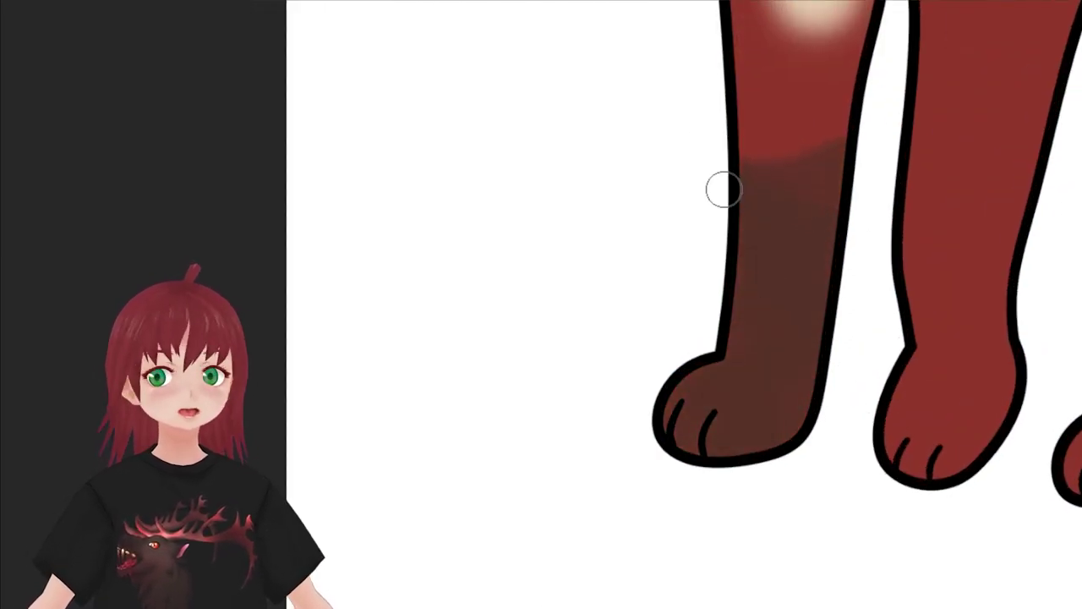
# - Paint the middle front leg and paw dark brown
pyautogui.scroll(-2, 554, 341)
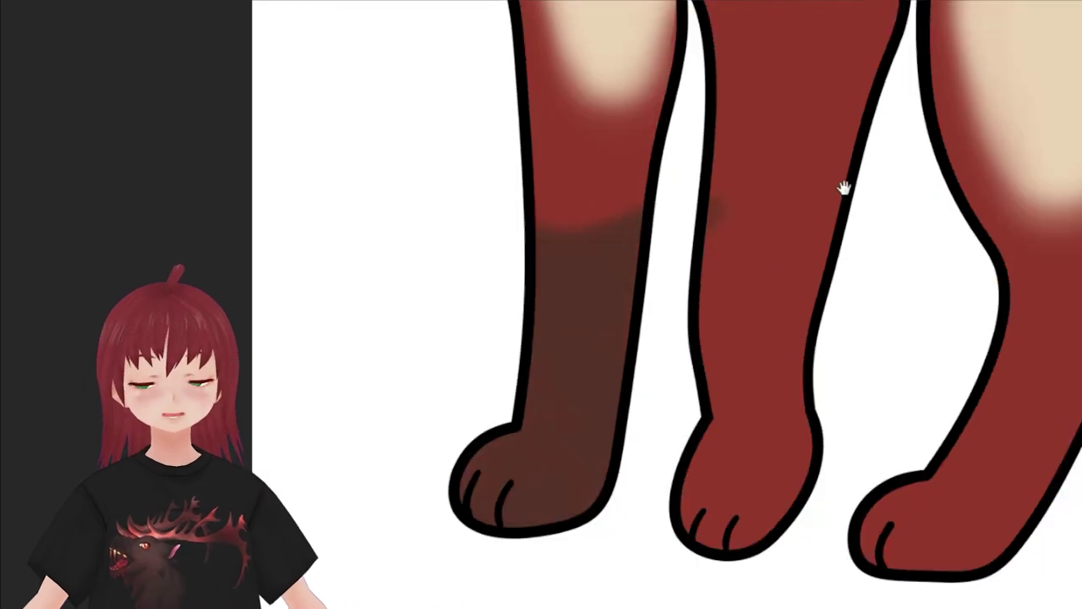
pyautogui.moveTo(689, 211); pyautogui.dragTo(744, 381)
pyautogui.moveTo(711, 339); pyautogui.dragTo(762, 474)
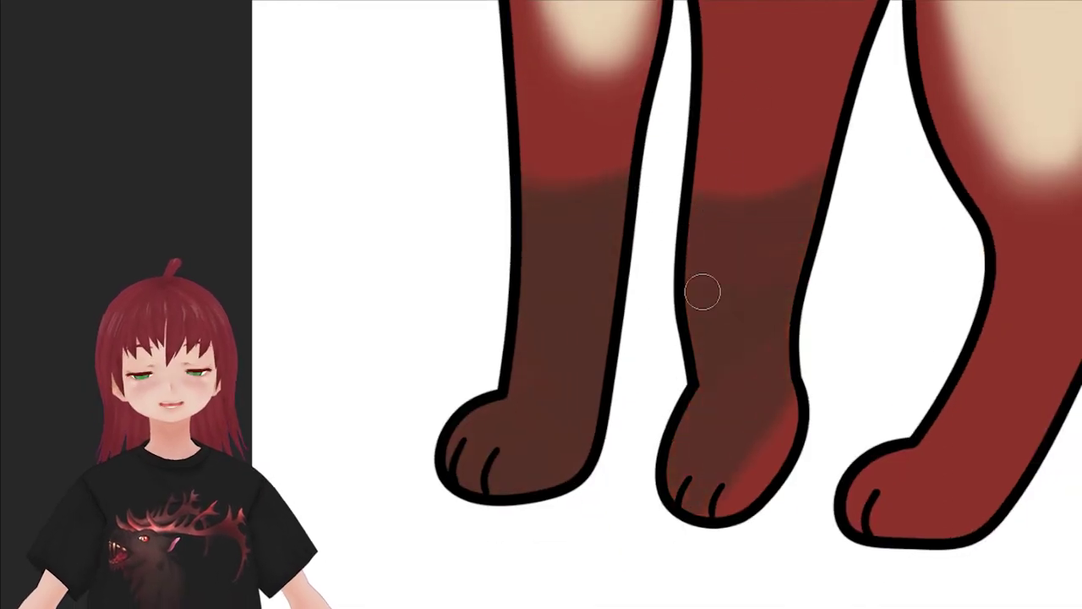
pyautogui.moveTo(744, 406); pyautogui.dragTo(778, 508)
pyautogui.scroll(2, 770, 273)
pyautogui.rightClick(748, 340)
pyautogui.press('F5')
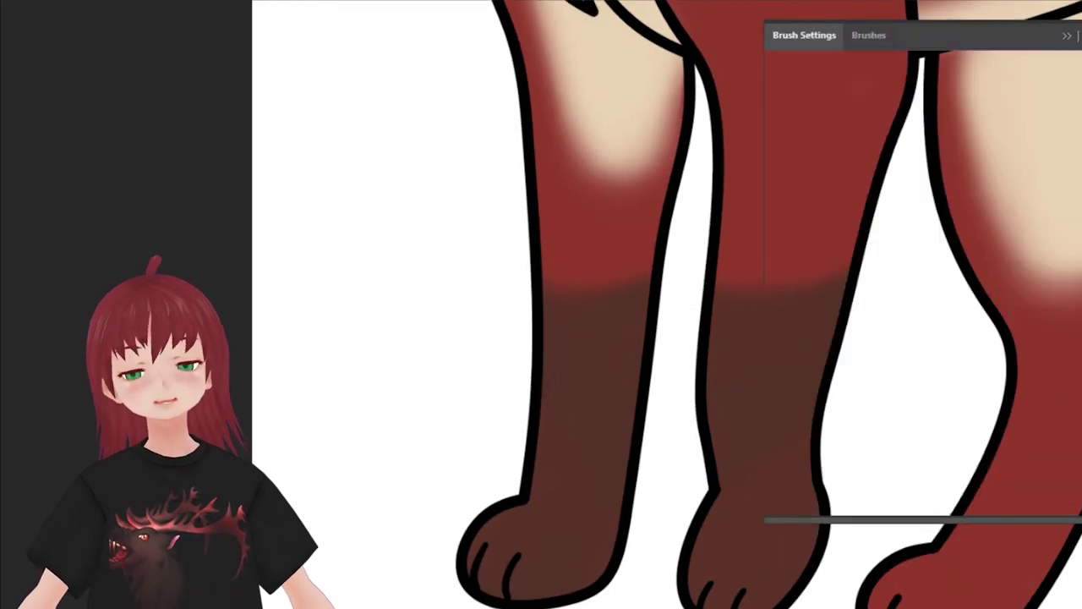
pyautogui.press('F5')
# - Paint dark brown socks over the remaining lower legs and paws
pyautogui.scroll(-2, 792, 265)
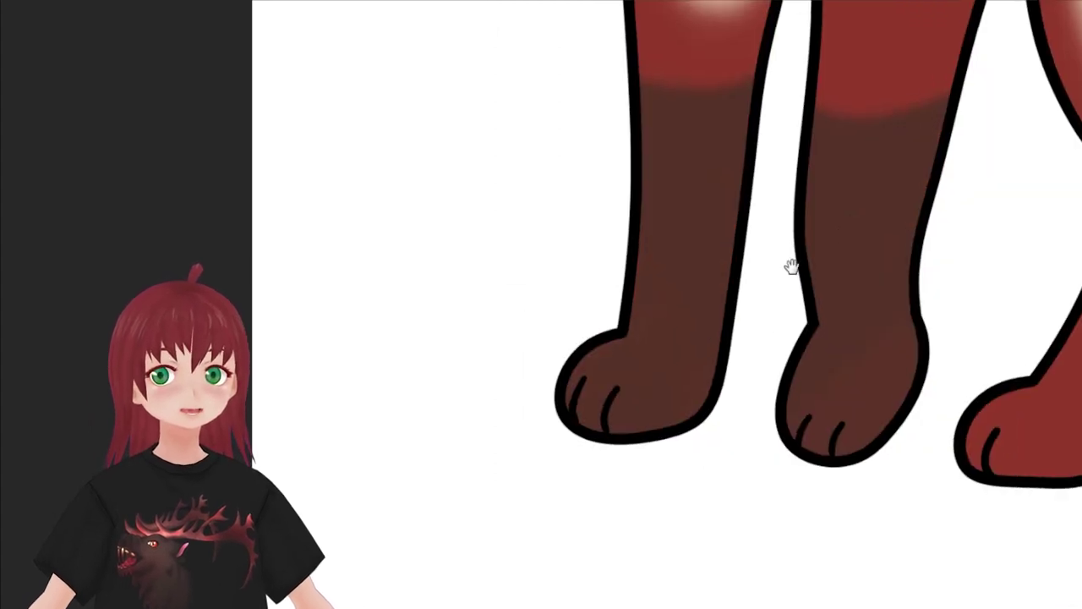
pyautogui.hscroll(3, 901, 383)
pyautogui.scroll(1, 744, 336)
pyautogui.scroll(-1, 745, 336)
pyautogui.moveTo(625, 364); pyautogui.dragTo(778, 401)
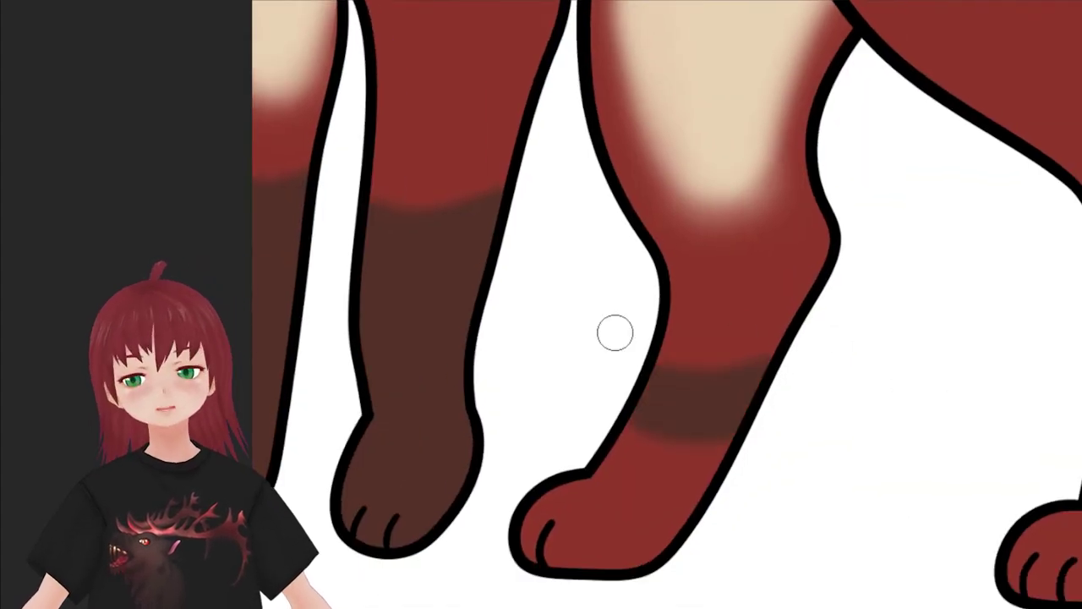
pyautogui.moveTo(550, 439); pyautogui.dragTo(710, 550)
pyautogui.hscroll(3, 614, 331)
pyautogui.moveTo(863, 254); pyautogui.dragTo(990, 339)
pyautogui.moveTo(786, 338); pyautogui.dragTo(973, 508)
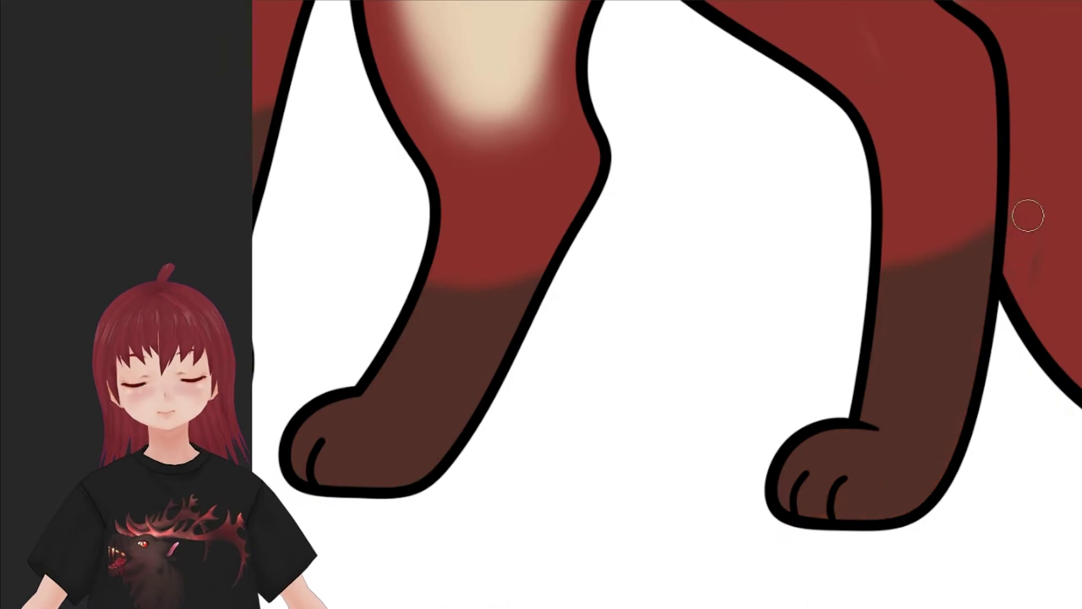
# - Paint red over the cream on the tail
pyautogui.scroll(3, 914, 285)
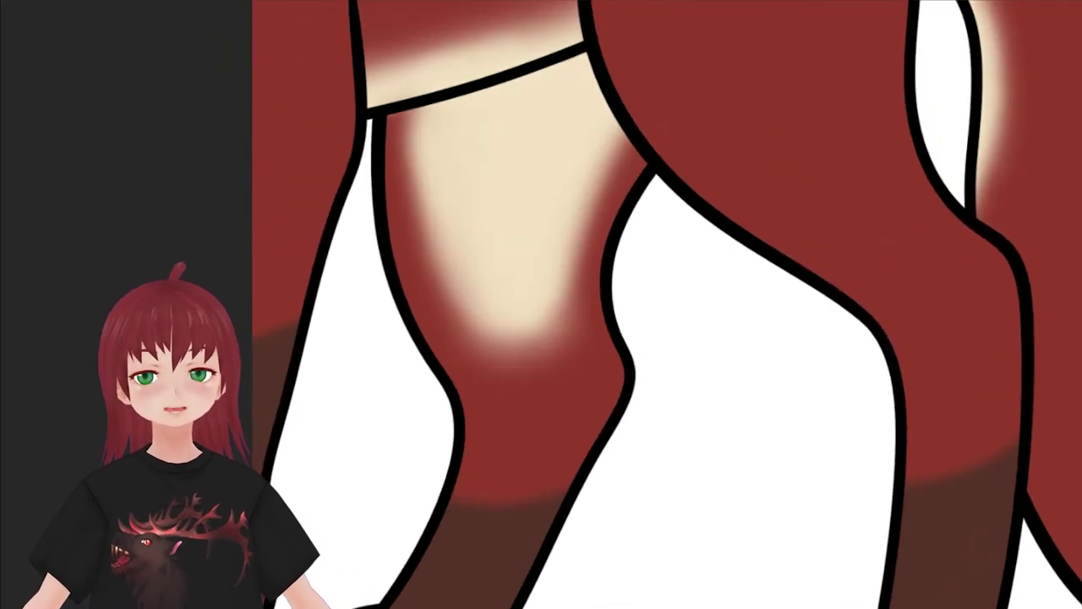
pyautogui.hscroll(3, 745, 428)
pyautogui.moveTo(744, 428); pyautogui.dragTo(648, 362)
pyautogui.scroll(-3, 752, 243)
# - Cover the cream on the tail's inner edge with red and zoom in on the tail
pyautogui.rightClick(785, 246)
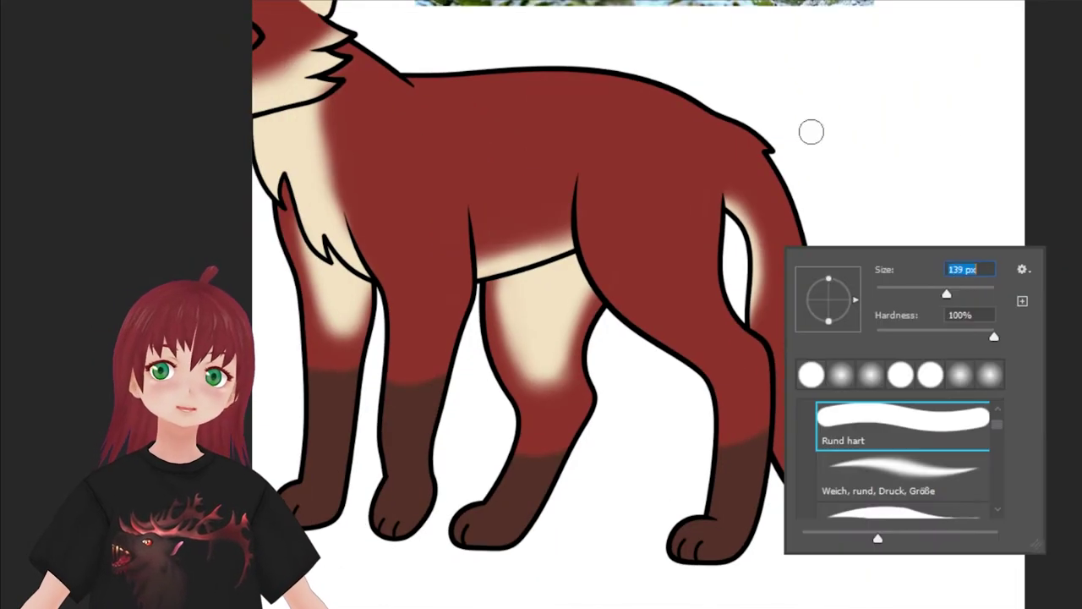
pyautogui.press('Escape')
pyautogui.moveTo(712, 176); pyautogui.dragTo(748, 317)
pyautogui.moveTo(848, 386); pyautogui.dragTo(833, 243)
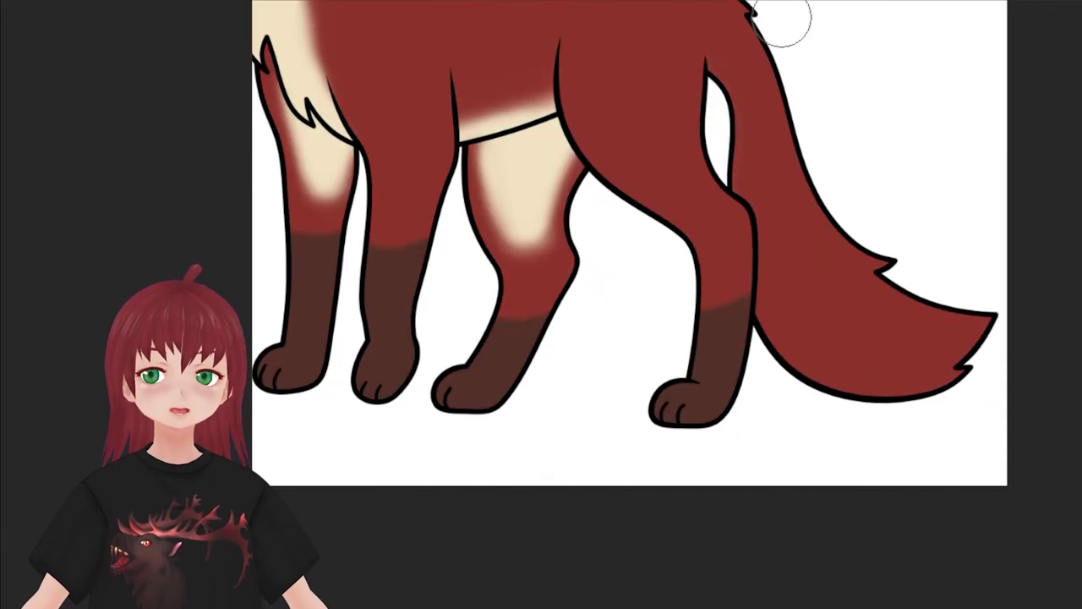
pyautogui.scroll(2, 855, 276)
pyautogui.rightClick(855, 276)
pyautogui.press('Return')
# - Blend cream toward the tail tip for a soft red-to-cream fade, undoing and redoing strokes
pyautogui.moveTo(846, 397); pyautogui.dragTo(688, 234)
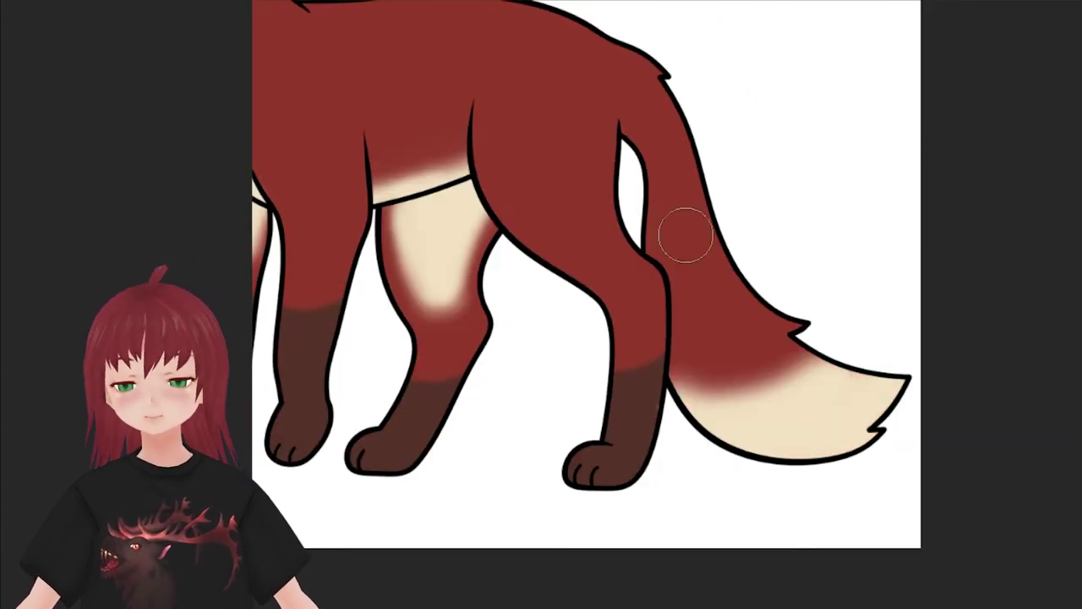
pyautogui.moveTo(725, 345); pyautogui.dragTo(744, 476)
pyautogui.moveTo(744, 397)
pyautogui.mouseDown()
pyautogui.moveTo(781, 276)
pyautogui.moveTo(694, 372)
pyautogui.mouseUp()
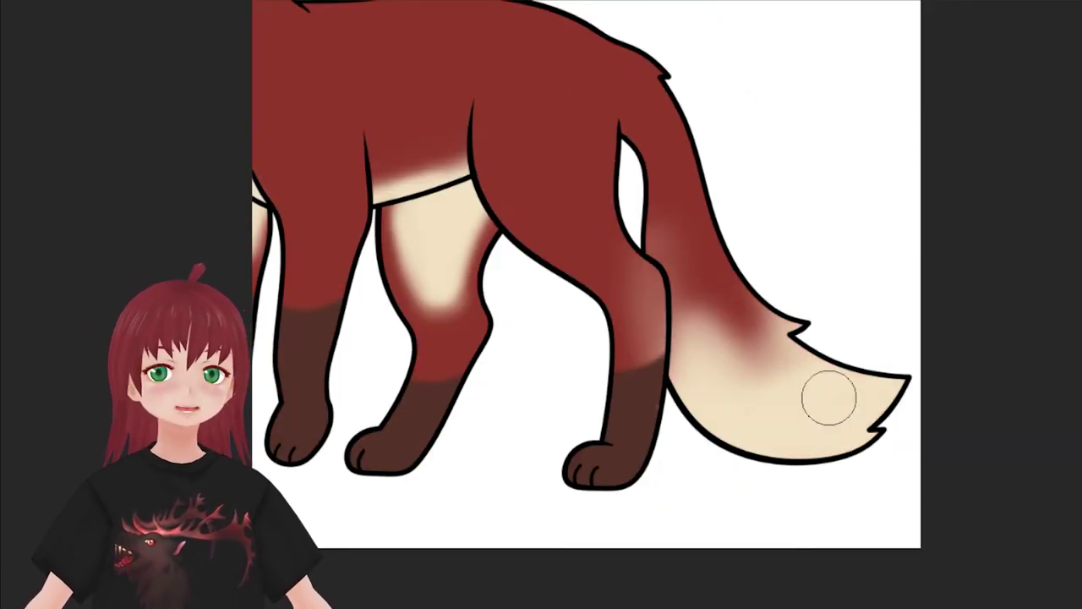
pyautogui.moveTo(826, 394); pyautogui.dragTo(732, 164)
pyautogui.hotkey('ctrl', 'z')
pyautogui.hotkey('ctrl', 'z')
pyautogui.hotkey('ctrl', 'z')
pyautogui.hotkey('ctrl', 'z')
pyautogui.hotkey('ctrl', 'z')
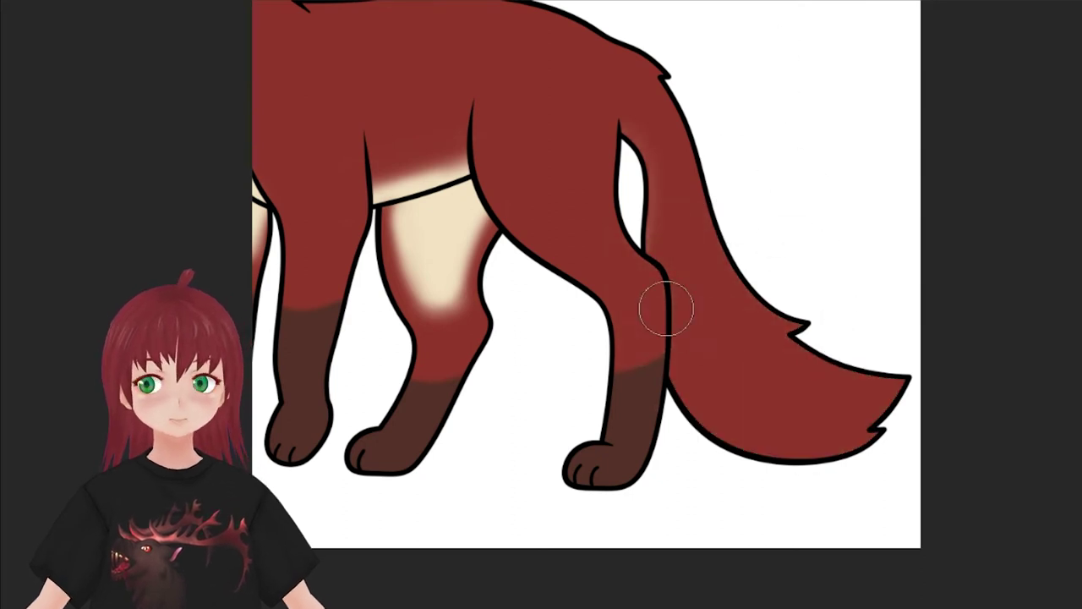
pyautogui.hotkey('ctrl', 'shift', 'z')
pyautogui.hotkey('ctrl', 'shift', 'z')
pyautogui.hotkey('ctrl', 'shift', 'z')
pyautogui.hotkey('ctrl', 'shift', 'z')
pyautogui.hotkey('ctrl', 'shift', 'z')
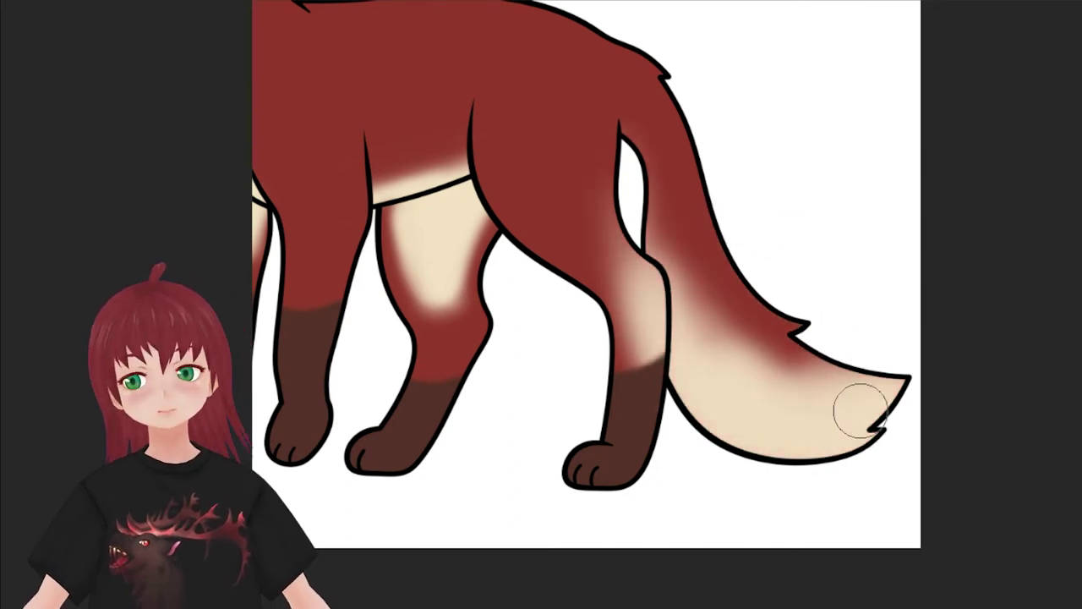
# - Push red along the tail toward the tip and over the upper hind leg's cream patch
pyautogui.rightClick(899, 291)
pyautogui.press('Escape')
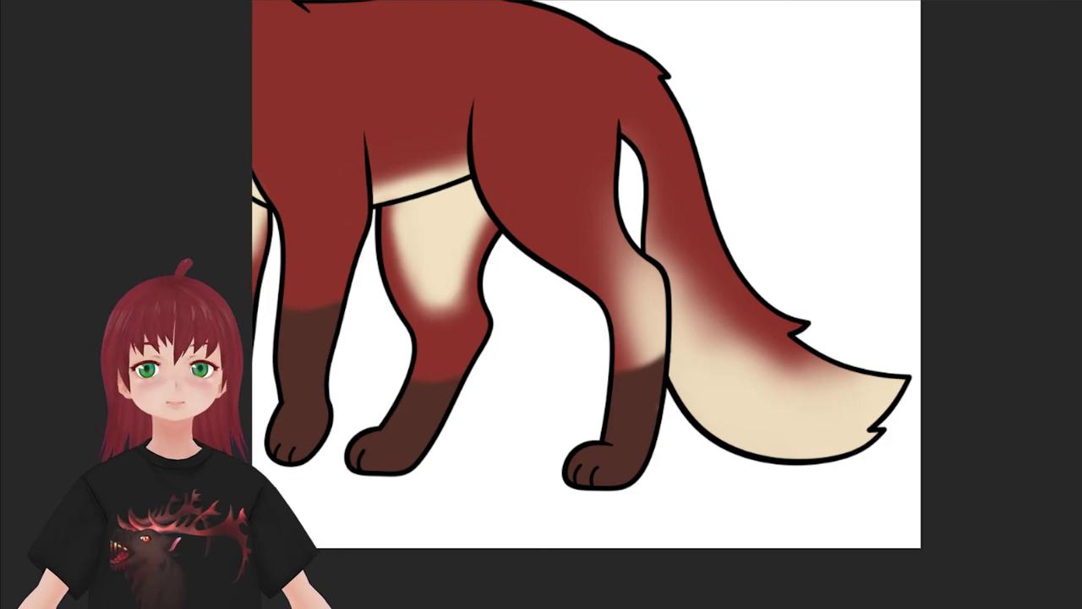
pyautogui.moveTo(803, 347)
pyautogui.mouseDown()
pyautogui.moveTo(888, 398)
pyautogui.moveTo(694, 279)
pyautogui.mouseUp()
pyautogui.moveTo(846, 355); pyautogui.dragTo(901, 393)
pyautogui.rightClick(801, 317)
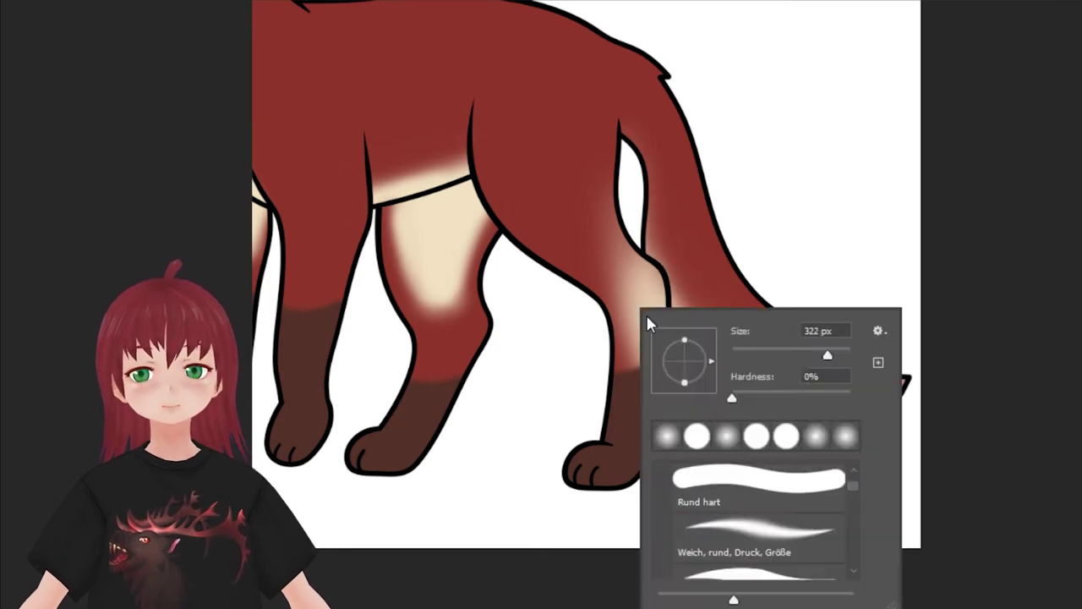
pyautogui.press('Escape')
pyautogui.moveTo(581, 193); pyautogui.dragTo(600, 250)
# - Zoom in on the head and paint the outer rims of both ears dark brown
pyautogui.hotkey('ctrl', '0')
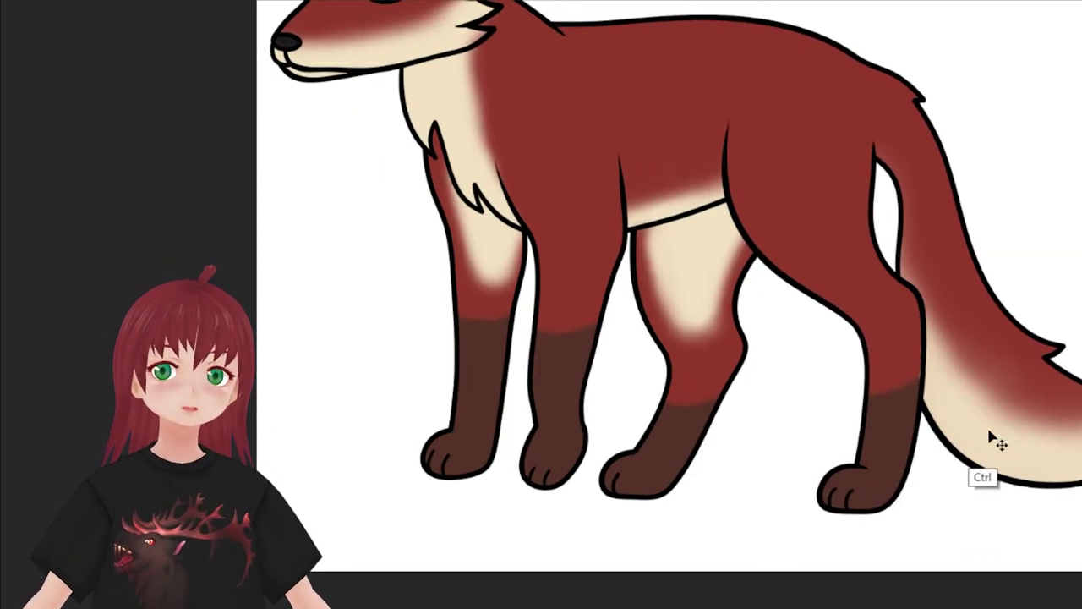
pyautogui.hotkey('ctrl', '0')
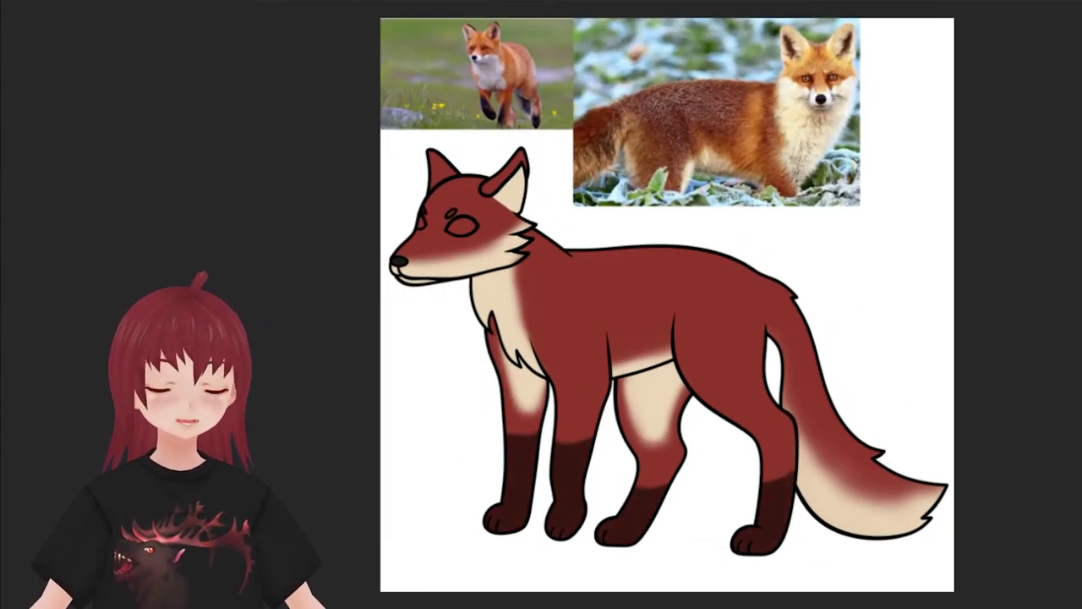
pyautogui.click(507, 161)
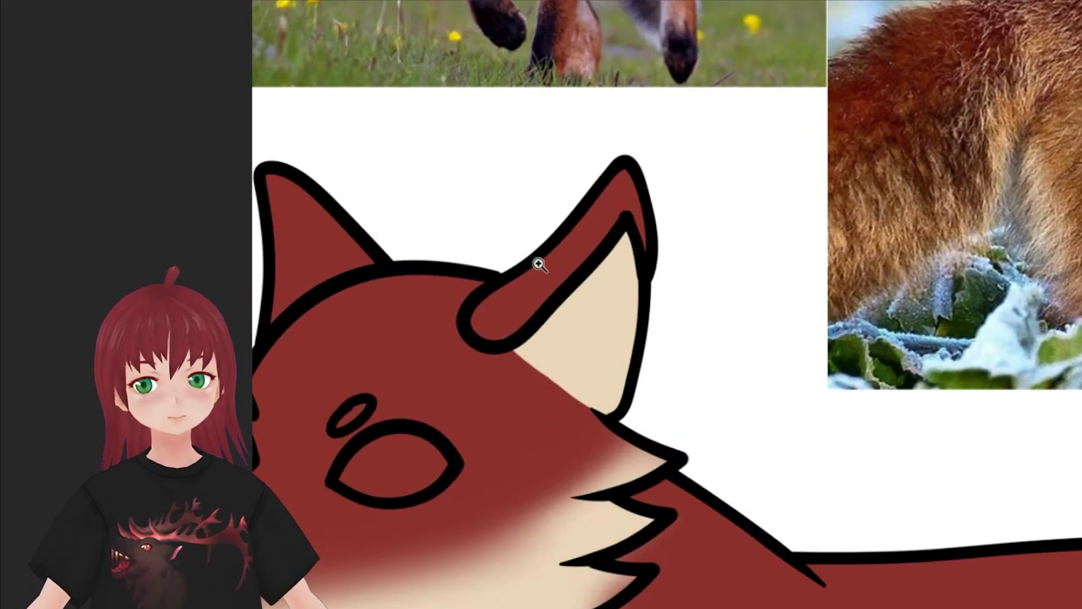
pyautogui.press('b')
pyautogui.rightClick(534, 269)
pyautogui.click(506, 307)
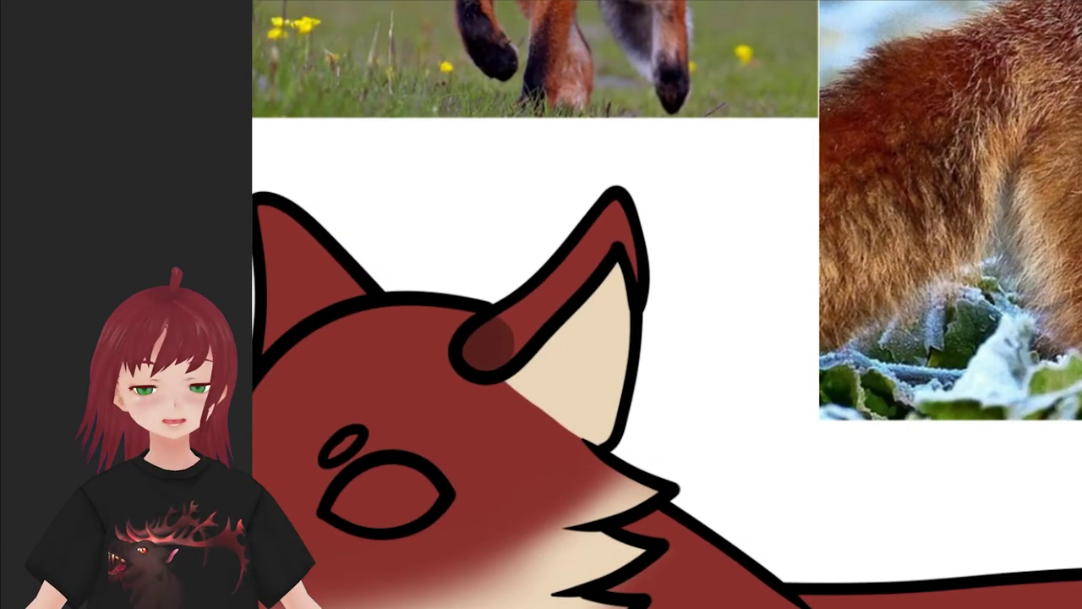
pyautogui.moveTo(474, 356); pyautogui.dragTo(601, 244)
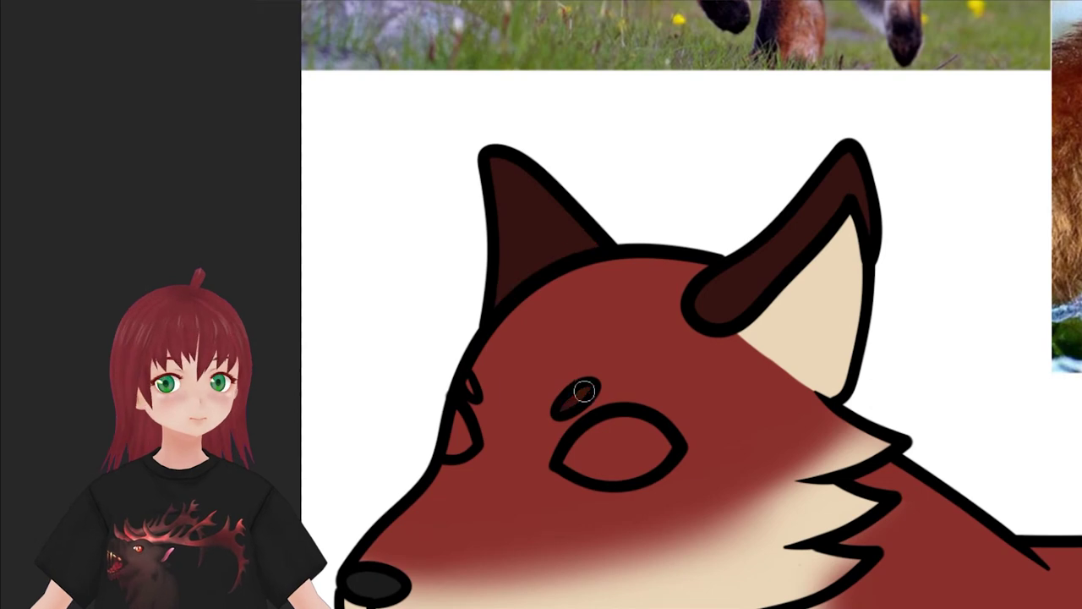
pyautogui.rightClick(461, 410)
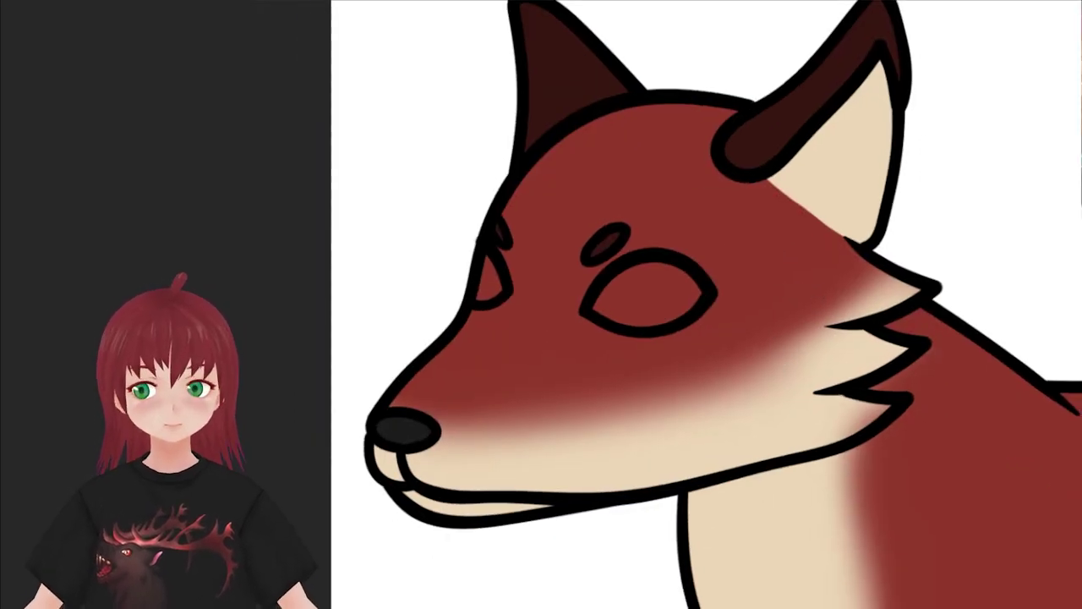
# - Paint amber into the large eye and the far eye
pyautogui.moveTo(647, 267); pyautogui.dragTo(677, 296)
pyautogui.rightClick(687, 298)
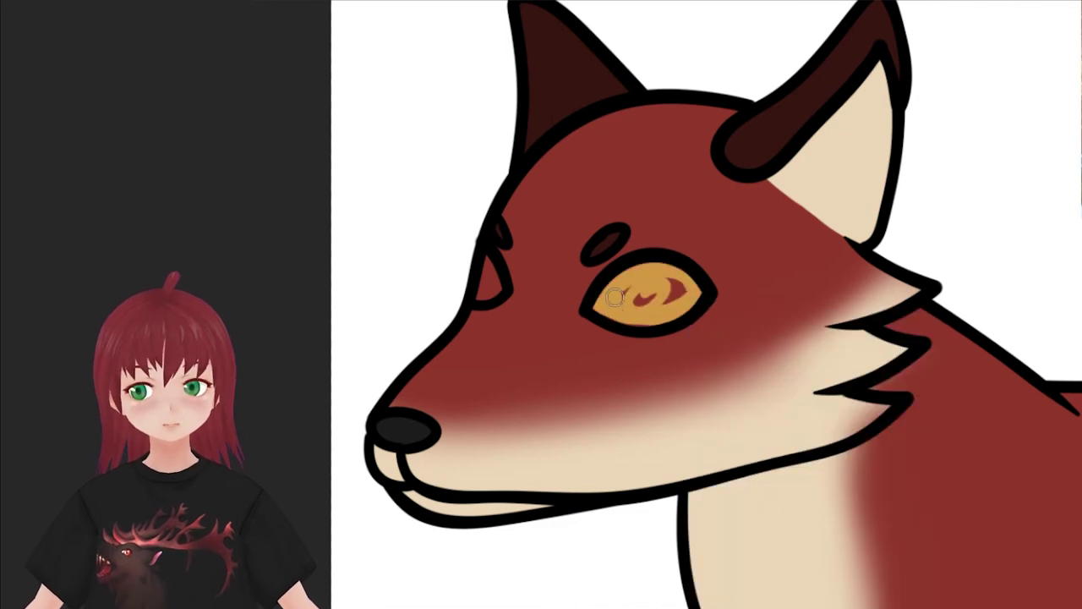
pyautogui.moveTo(491, 280); pyautogui.dragTo(484, 264)
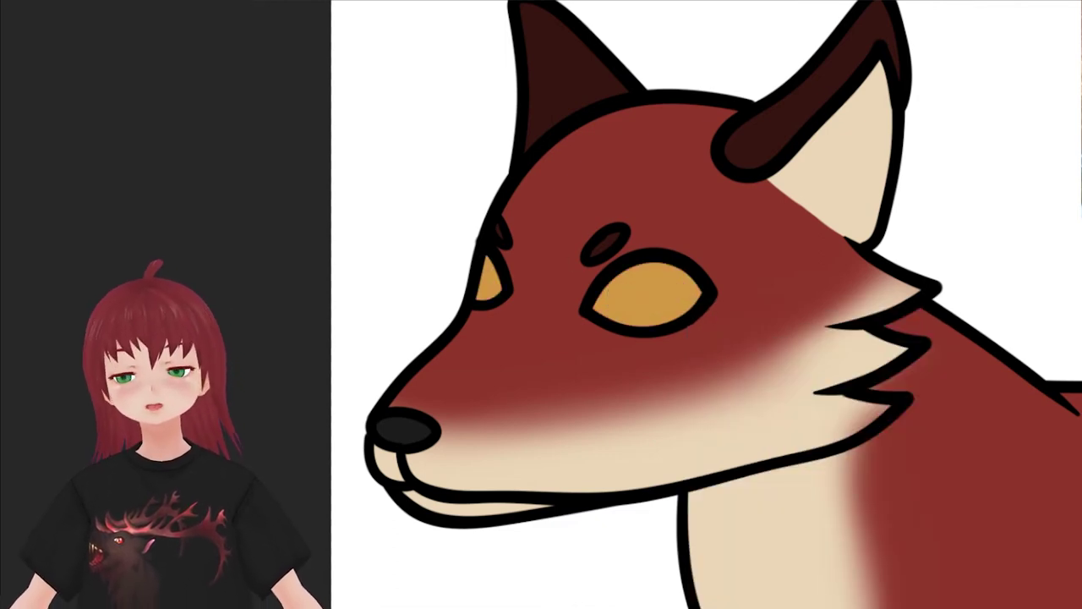
pyautogui.rightClick(762, 333)
pyautogui.click(798, 439)
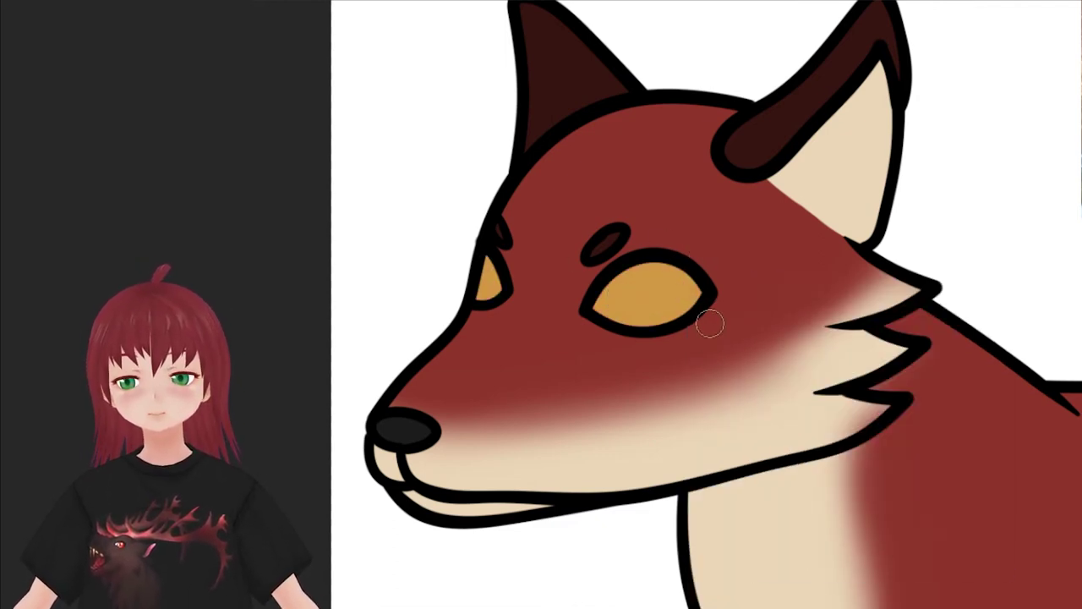
# - Shade the amber eye darker with soft round brush strokes
pyautogui.moveTo(630, 270)
pyautogui.mouseDown()
pyautogui.moveTo(590, 305)
pyautogui.moveTo(665, 327)
pyautogui.moveTo(684, 242)
pyautogui.mouseUp()
pyautogui.rightClick(672, 296)
pyautogui.click(696, 421)
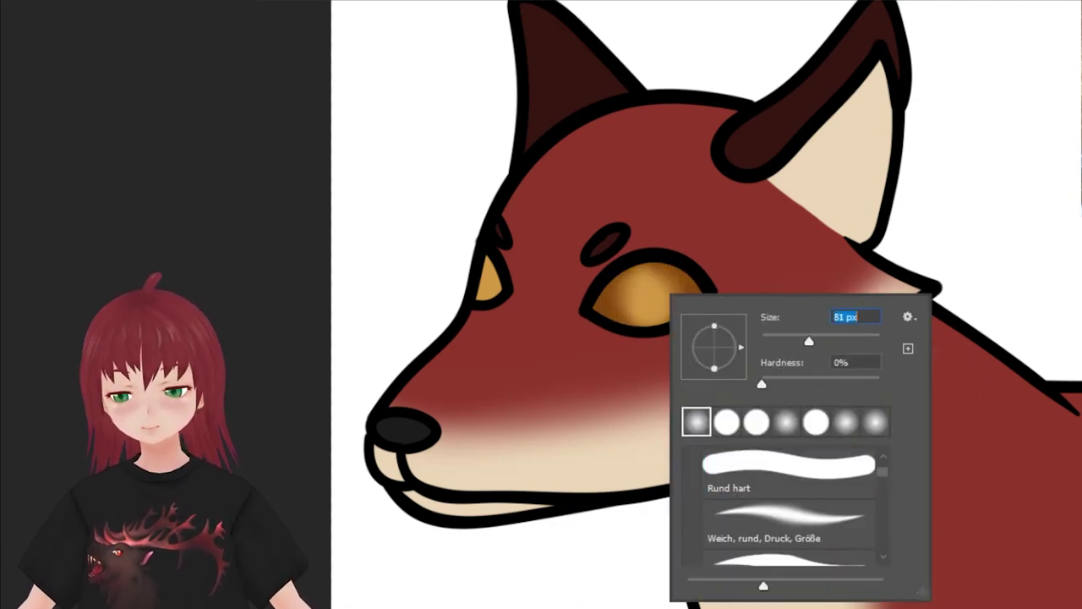
pyautogui.click(641, 306)
pyautogui.moveTo(685, 288)
pyautogui.mouseDown()
pyautogui.moveTo(592, 308)
pyautogui.moveTo(668, 262)
pyautogui.moveTo(668, 322)
pyautogui.mouseUp()
pyautogui.moveTo(634, 279)
pyautogui.mouseDown()
pyautogui.moveTo(644, 312)
pyautogui.moveTo(618, 242)
pyautogui.moveTo(698, 324)
pyautogui.mouseUp()
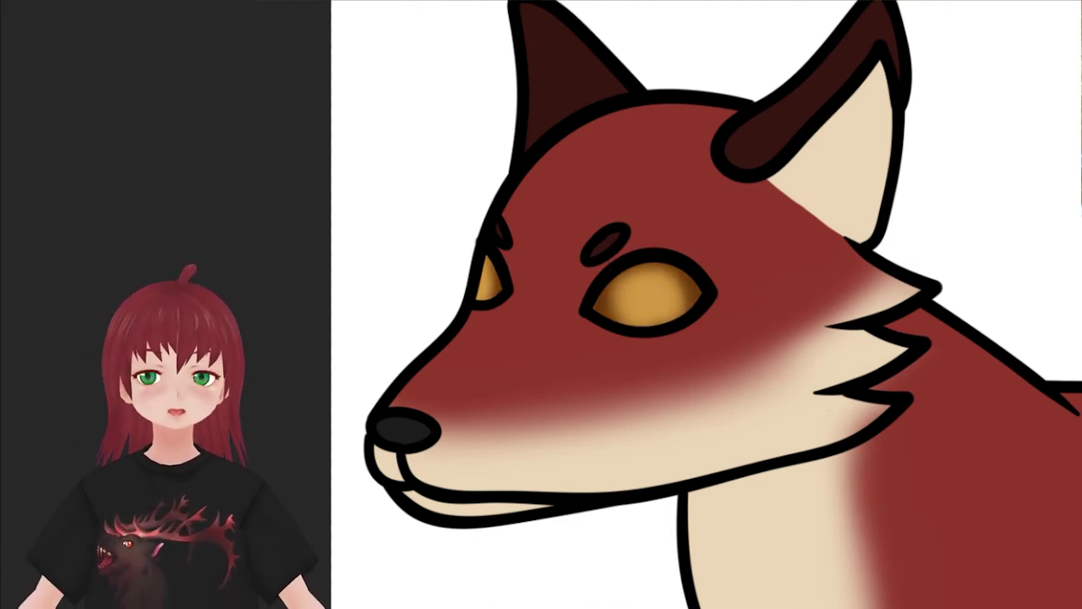
# - Nudge Hue, raise Saturation to +2 and lower Lightness to about -44
pyautogui.moveTo(991, 269); pyautogui.dragTo(992, 268)
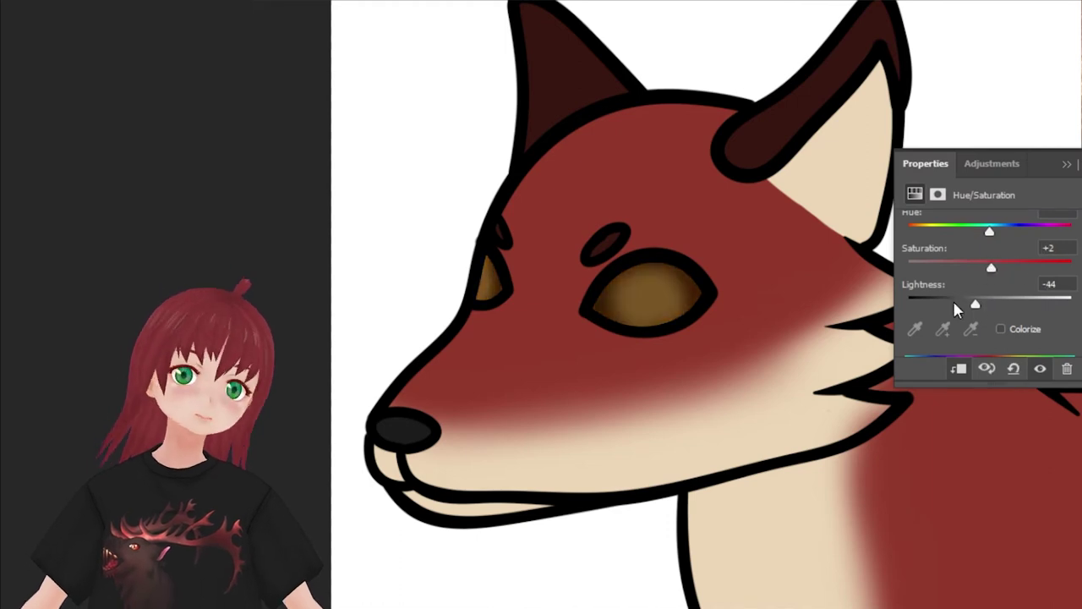
pyautogui.moveTo(974, 304); pyautogui.dragTo(967, 303)
pyautogui.moveTo(990, 230); pyautogui.dragTo(991, 231)
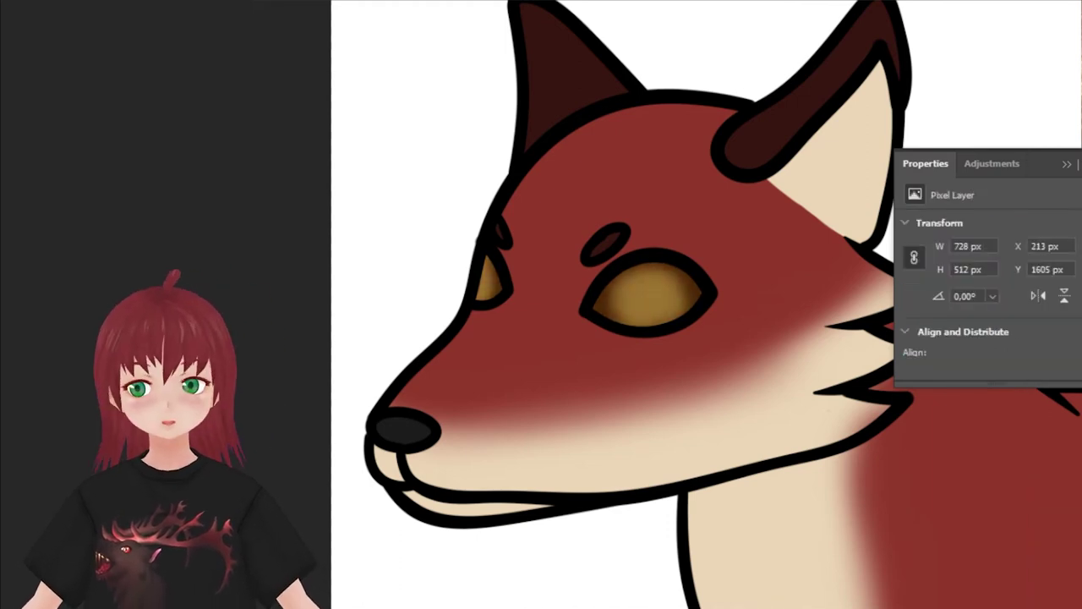
# - Paint a thin black slit pupil in the right eye with a 9 px hard round brush
pyautogui.scroll(3, 635, 291)
pyautogui.rightClick(684, 328)
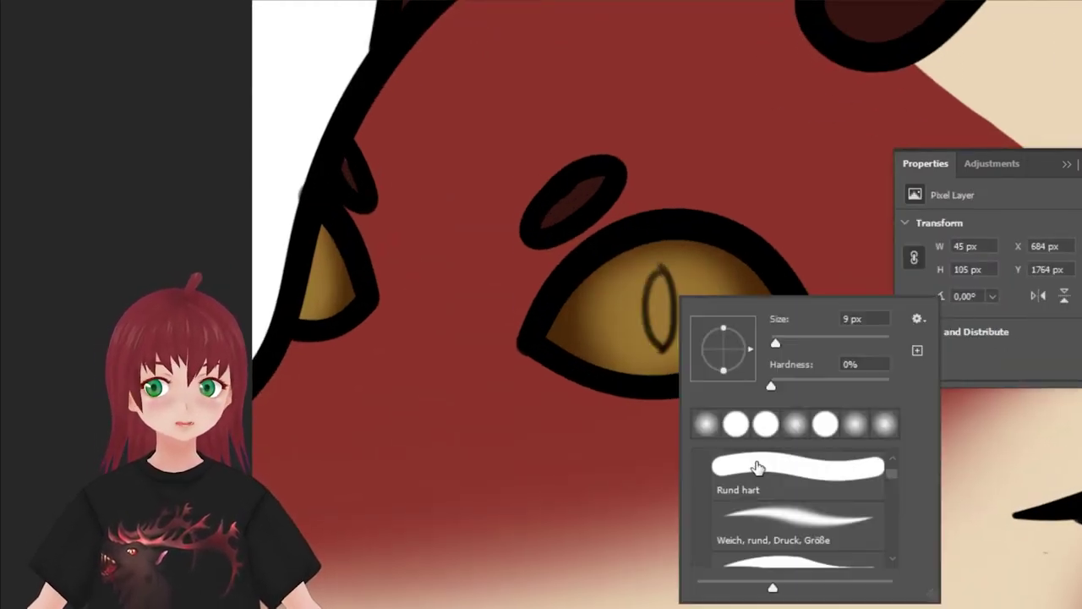
pyautogui.doubleClick(758, 464)
pyautogui.moveTo(658, 264)
pyautogui.mouseDown()
pyautogui.moveTo(663, 360)
pyautogui.moveTo(672, 266)
pyautogui.mouseUp()
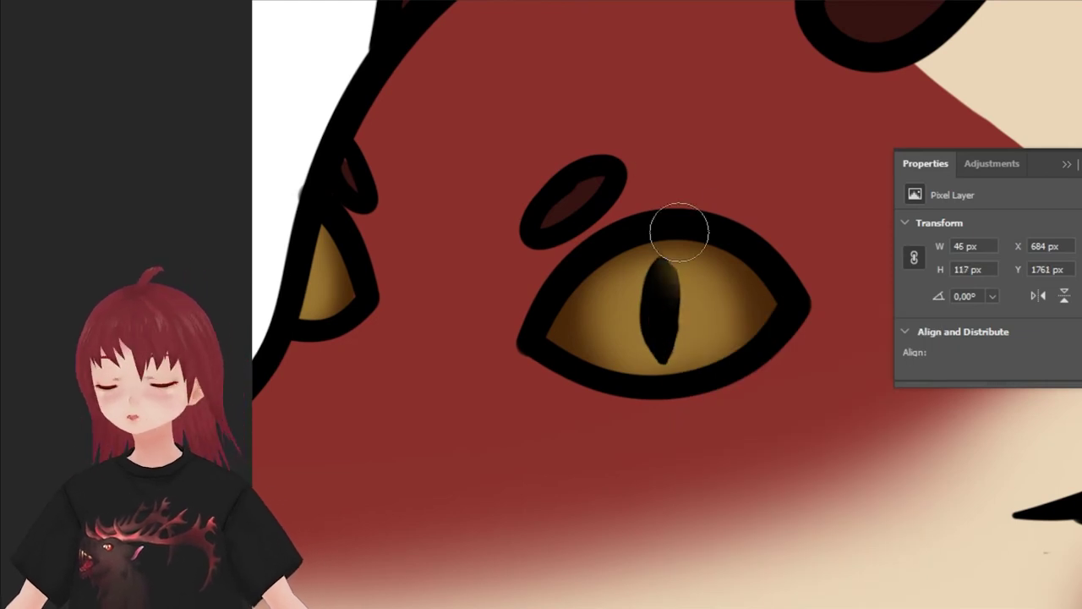
pyautogui.rightClick(676, 230)
pyautogui.press('Return')
pyautogui.hotkey('ctrl', 'z')
pyautogui.hotkey('ctrl', 'z')
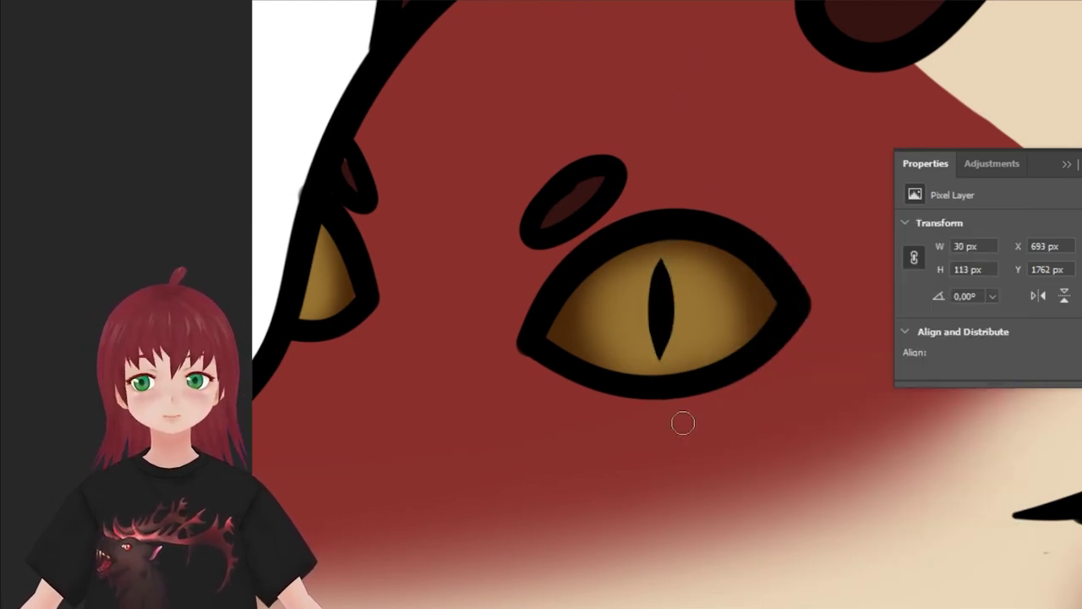
# - Paint the left eye's slit pupil and redraw the right pupil more cleanly
pyautogui.moveTo(303, 298); pyautogui.dragTo(319, 206)
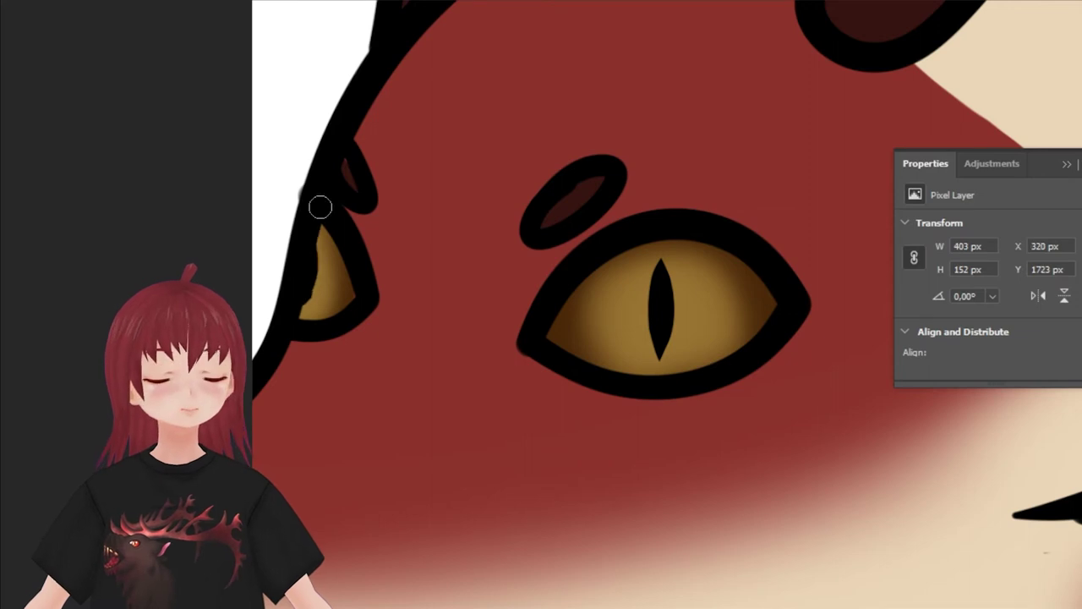
pyautogui.hotkey('ctrl', 'z')
pyautogui.moveTo(308, 311)
pyautogui.mouseDown()
pyautogui.moveTo(327, 222)
pyautogui.moveTo(305, 327)
pyautogui.mouseUp()
pyautogui.hotkey('ctrl', 'z')
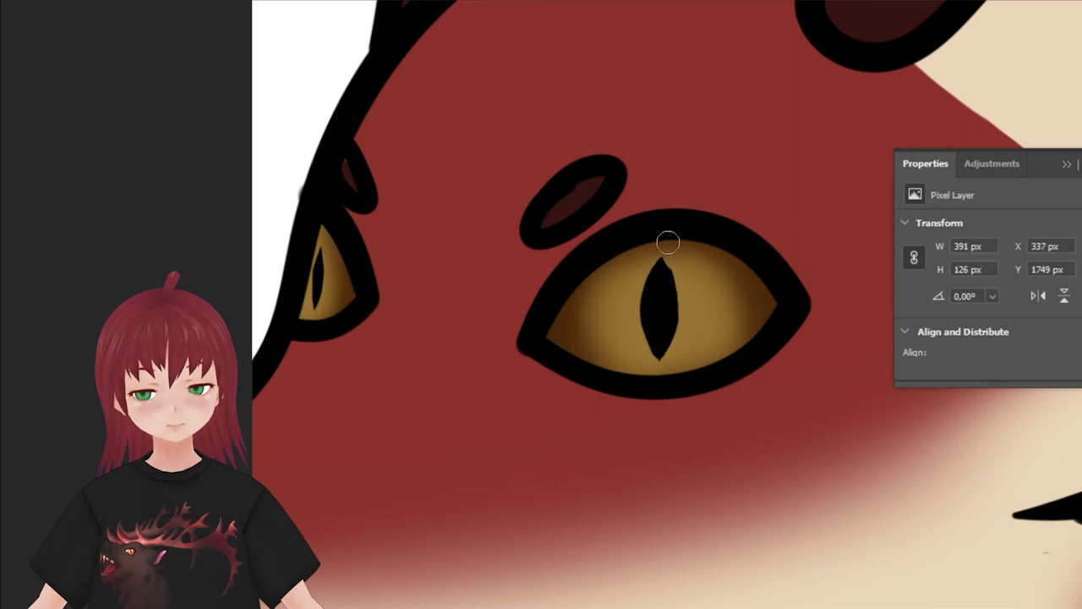
pyautogui.hotkey('ctrl', 'z')
pyautogui.moveTo(669, 243); pyautogui.dragTo(657, 372)
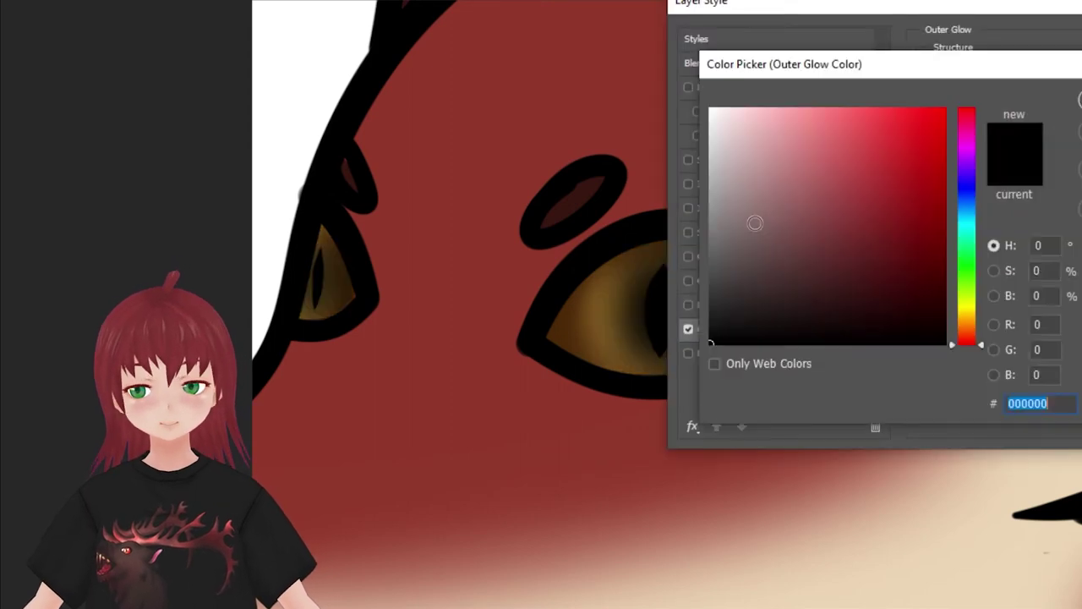
# - Apply a pale yellow Outer Glow to the eyes with reduced size and opacity
pyautogui.click(736, 133)
pyautogui.click(786, 141)
pyautogui.press('Return')
pyautogui.moveTo(1023, 235); pyautogui.dragTo(1006, 236)
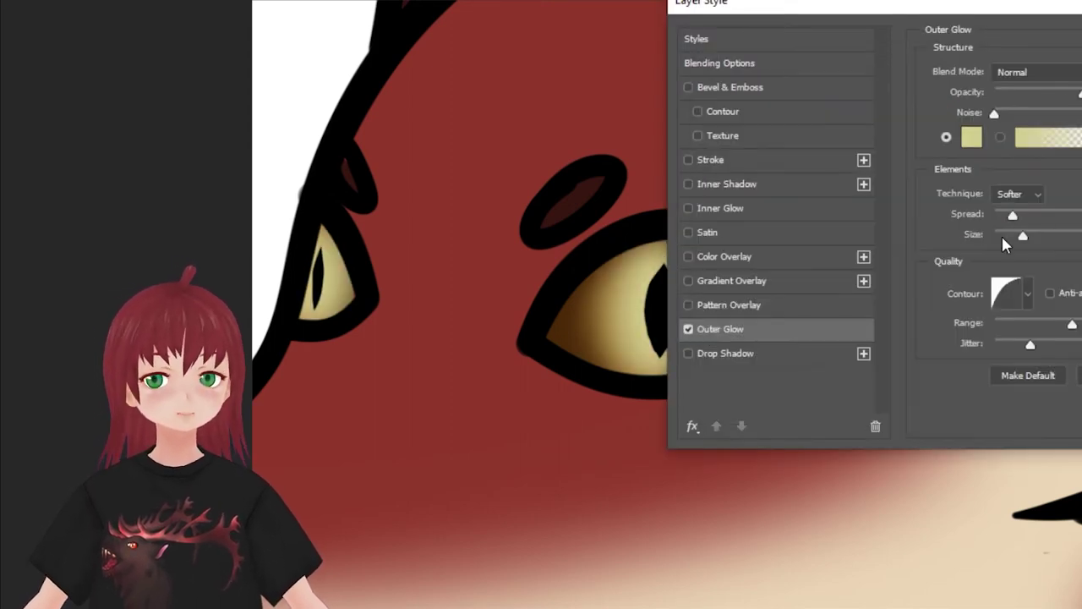
pyautogui.moveTo(1080, 93); pyautogui.dragTo(1041, 96)
pyautogui.press('Return')
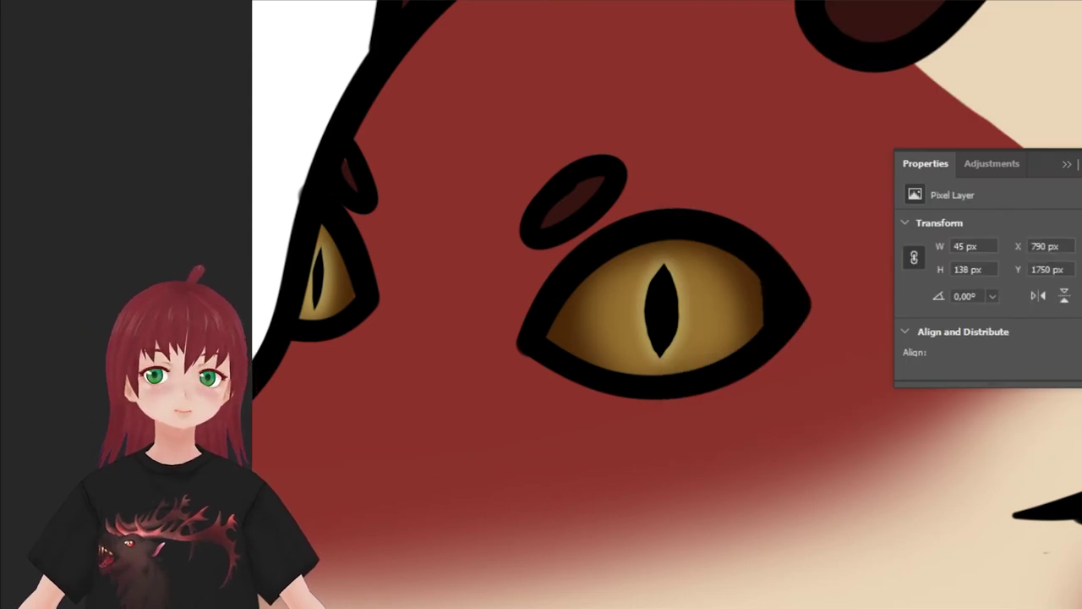
# - Choose a soft brush and dab a first white highlight on the eye
pyautogui.rightClick(791, 242)
pyautogui.doubleClick(914, 415)
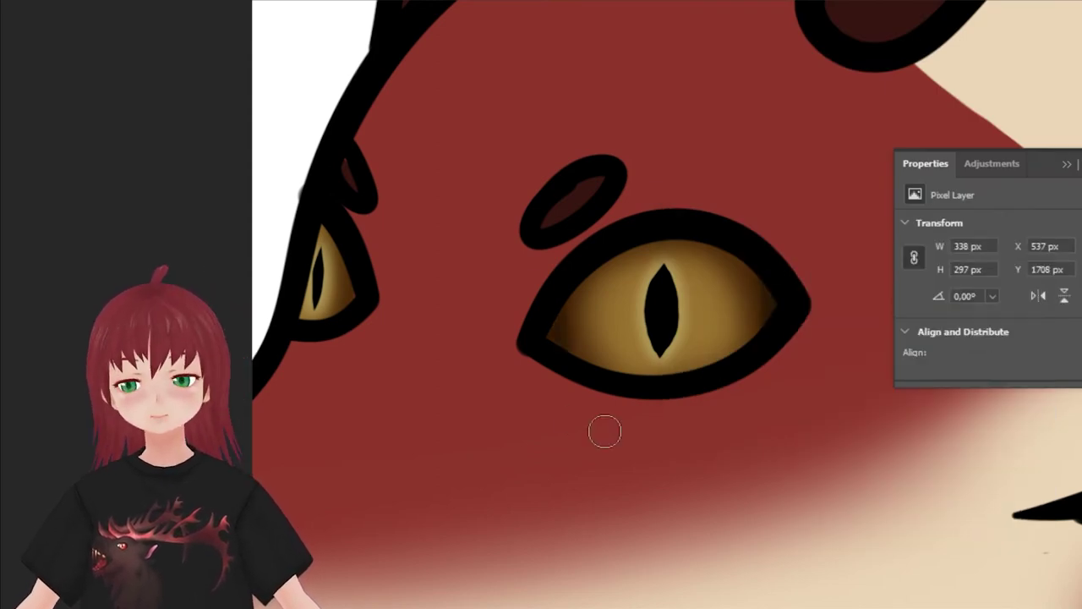
pyautogui.hotkey('ctrl', 'z')
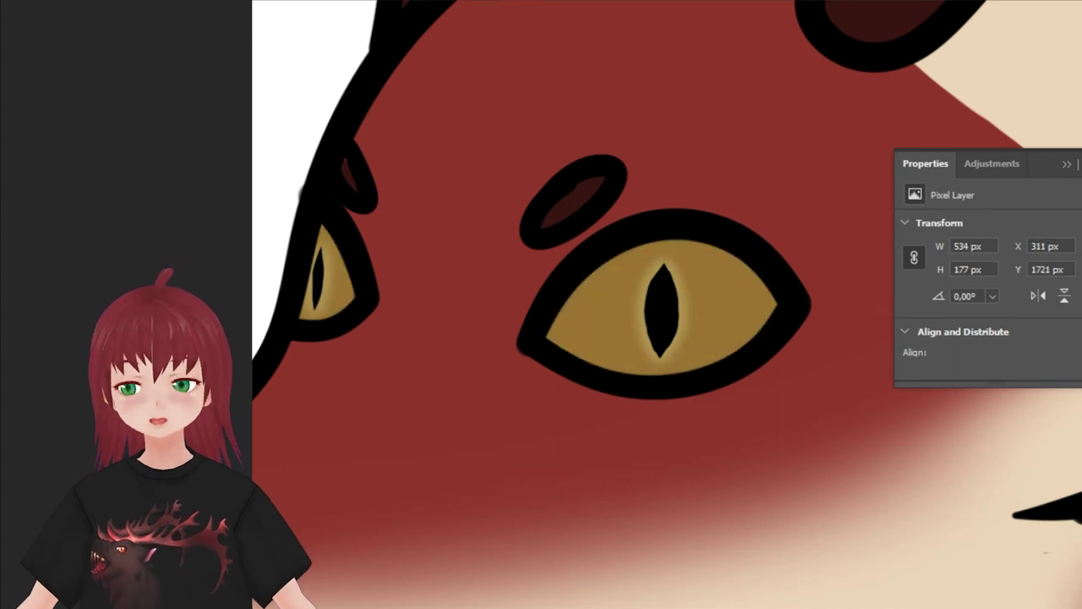
pyautogui.hotkey('ctrl', 'shift', 'z')
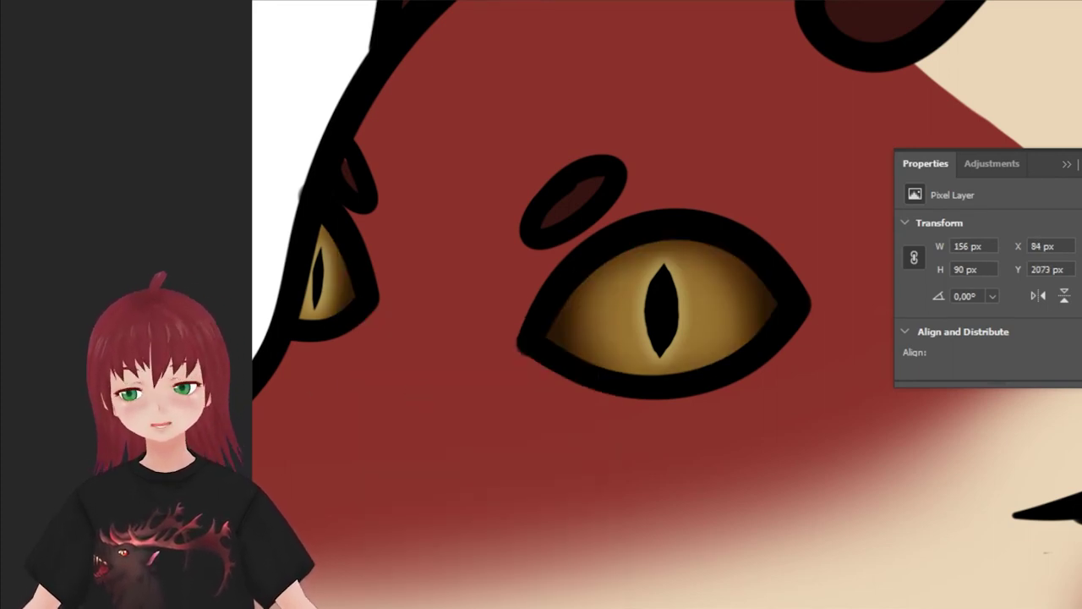
pyautogui.rightClick(659, 265)
pyautogui.moveTo(869, 356); pyautogui.dragTo(677, 356)
pyautogui.press('Return')
pyautogui.click(643, 275)
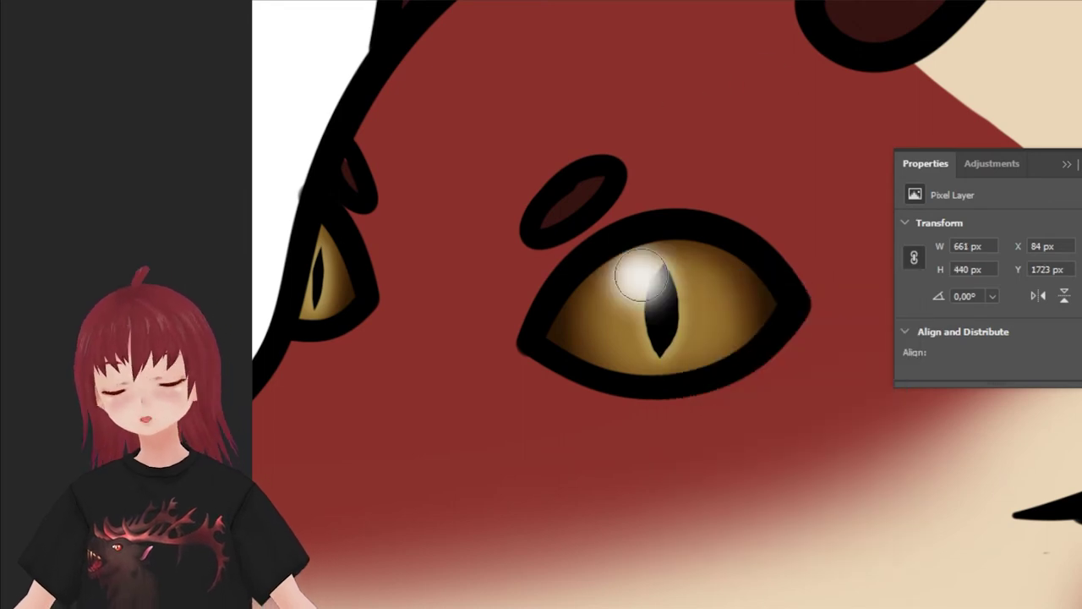
# - Paint larger and smaller white highlights in both the right and left eyes
pyautogui.rightClick(643, 275)
pyautogui.press('F5')
pyautogui.press('F5')
pyautogui.moveTo(630, 271); pyautogui.dragTo(664, 293)
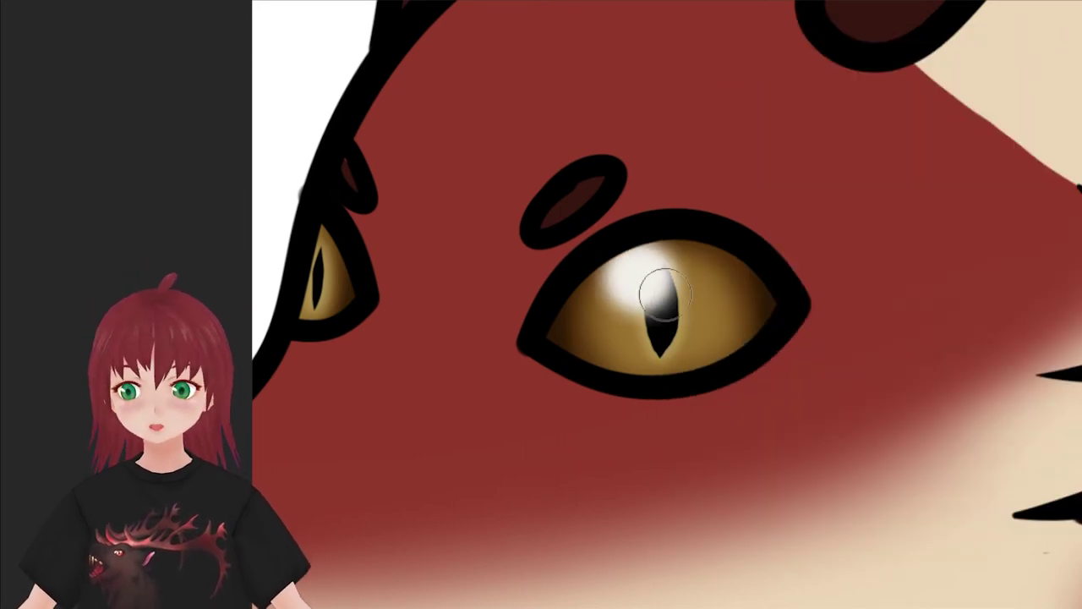
pyautogui.click(725, 287)
pyautogui.click(592, 314)
pyautogui.rightClick(461, 322)
pyautogui.press('Return')
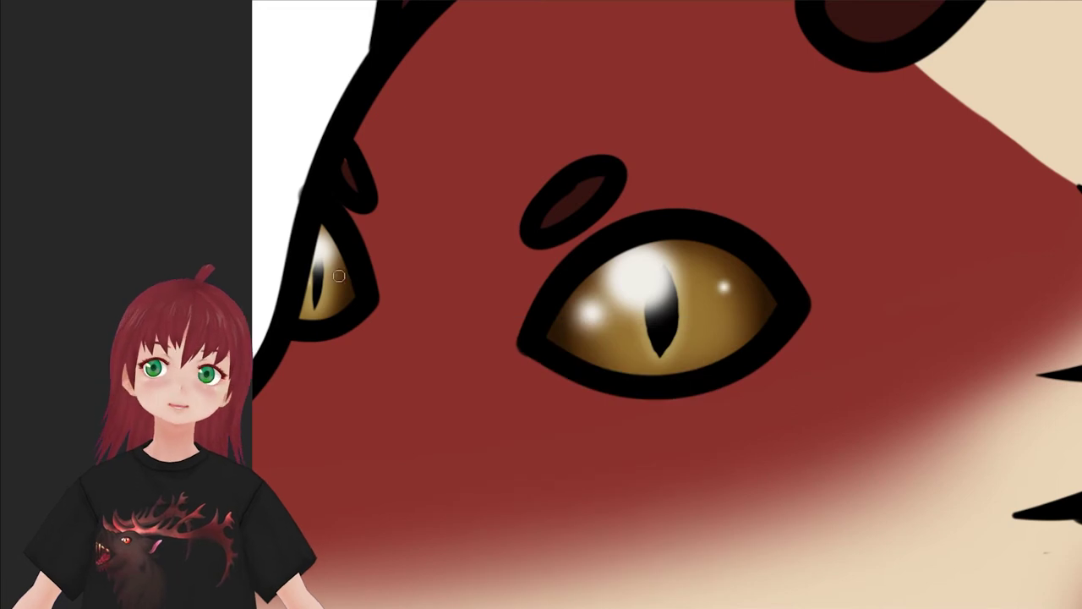
pyautogui.click(339, 275)
pyautogui.rightClick(736, 304)
pyautogui.press('Return')
pyautogui.click(724, 288)
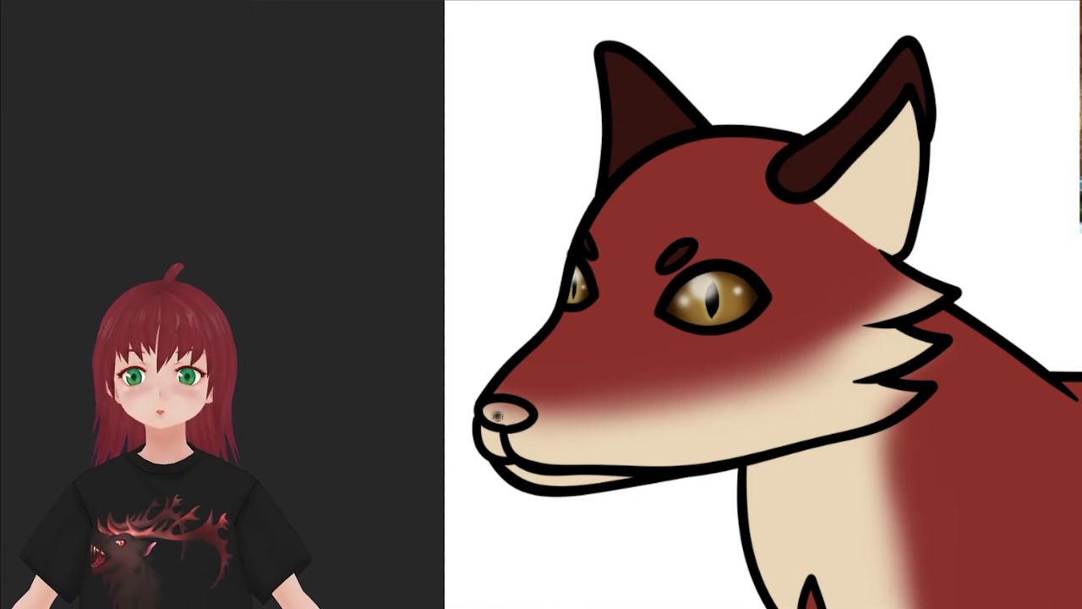
# - Fill the nose black, paint soft grey highlights with a 34 px brush, and review
pyautogui.click(498, 415)
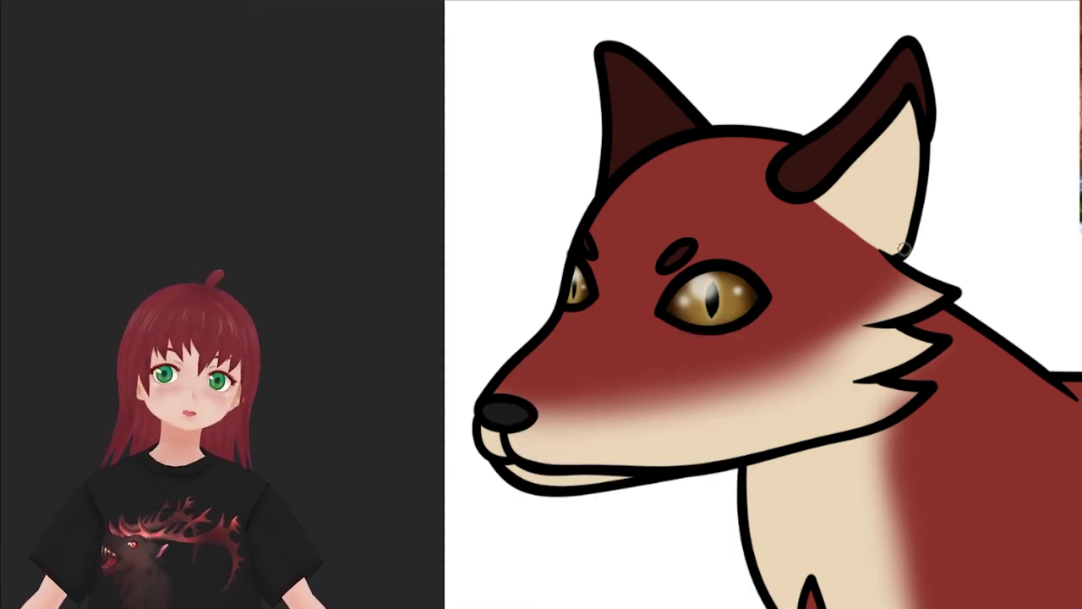
pyautogui.scroll(3, 499, 423)
pyautogui.rightClick(510, 408)
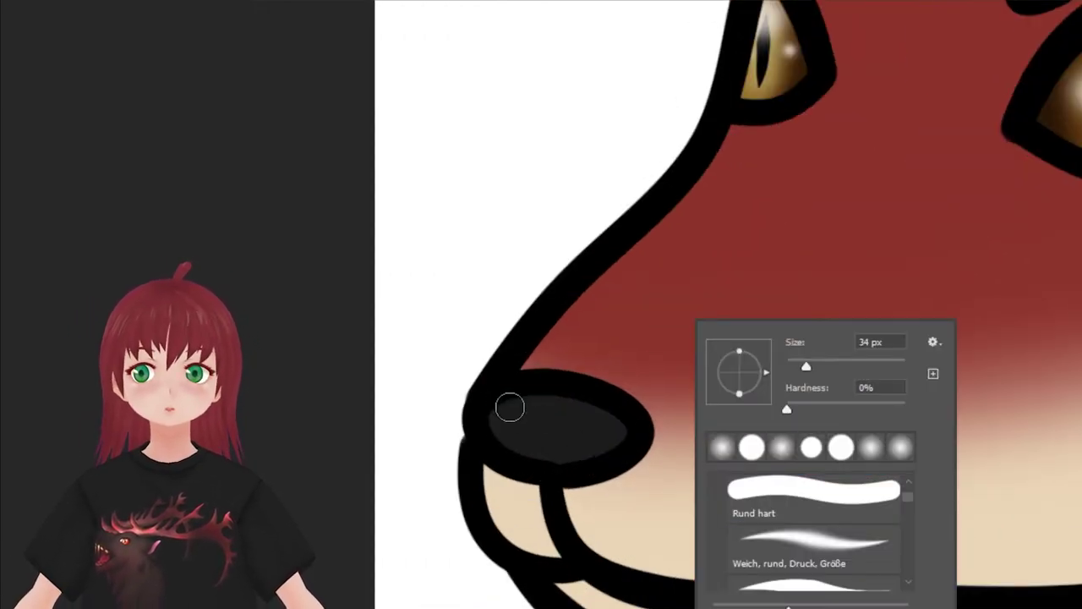
pyautogui.click(510, 407)
pyautogui.moveTo(507, 411)
pyautogui.mouseDown()
pyautogui.moveTo(575, 408)
pyautogui.moveTo(529, 395)
pyautogui.mouseUp()
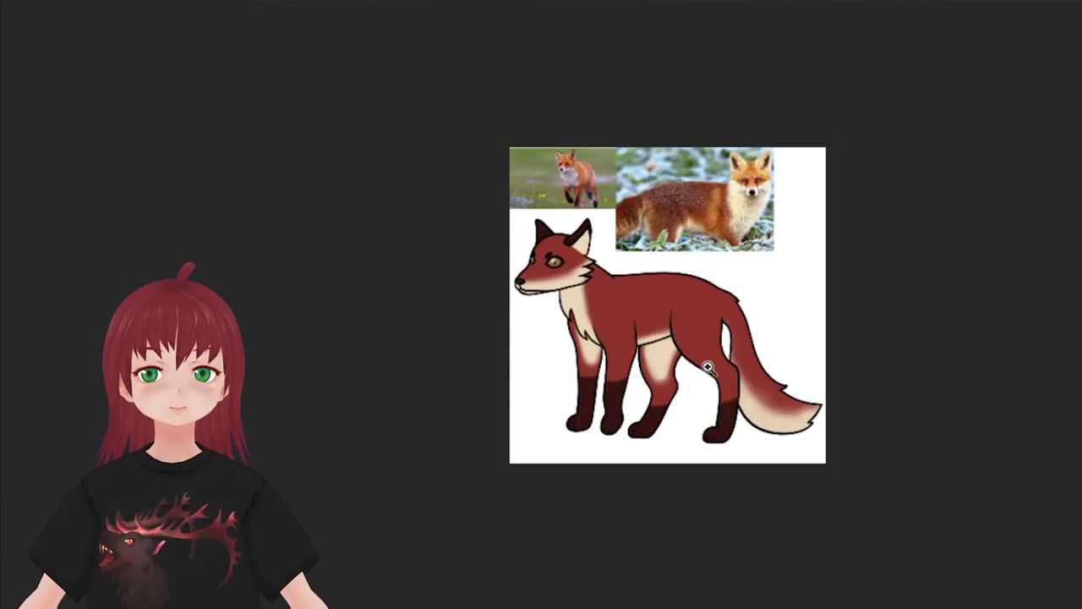
pyautogui.hotkey('ctrl', '+')
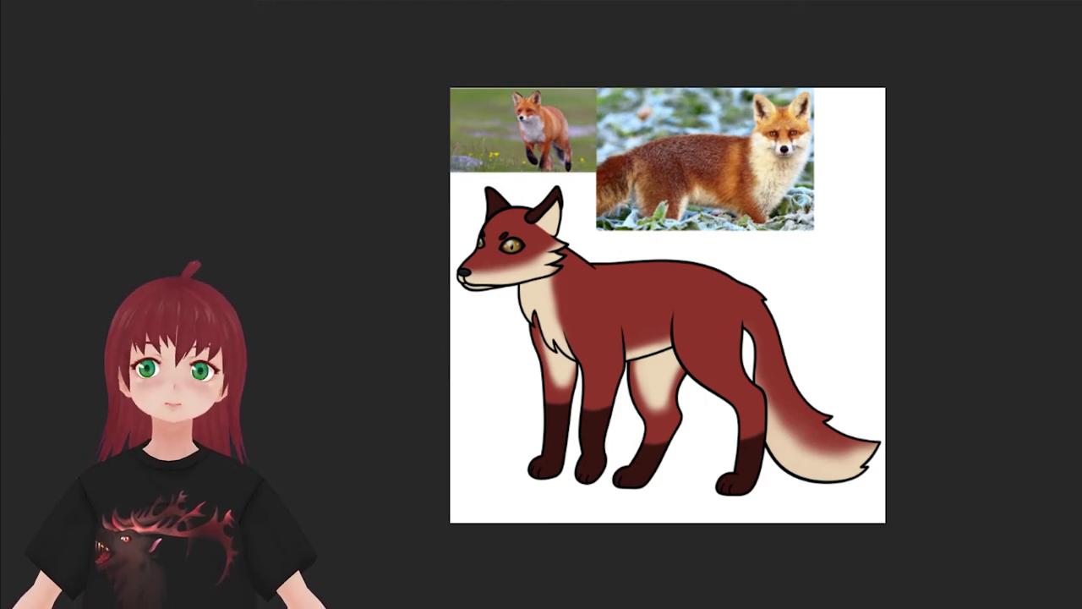
pyautogui.hotkey('ctrl', '+')
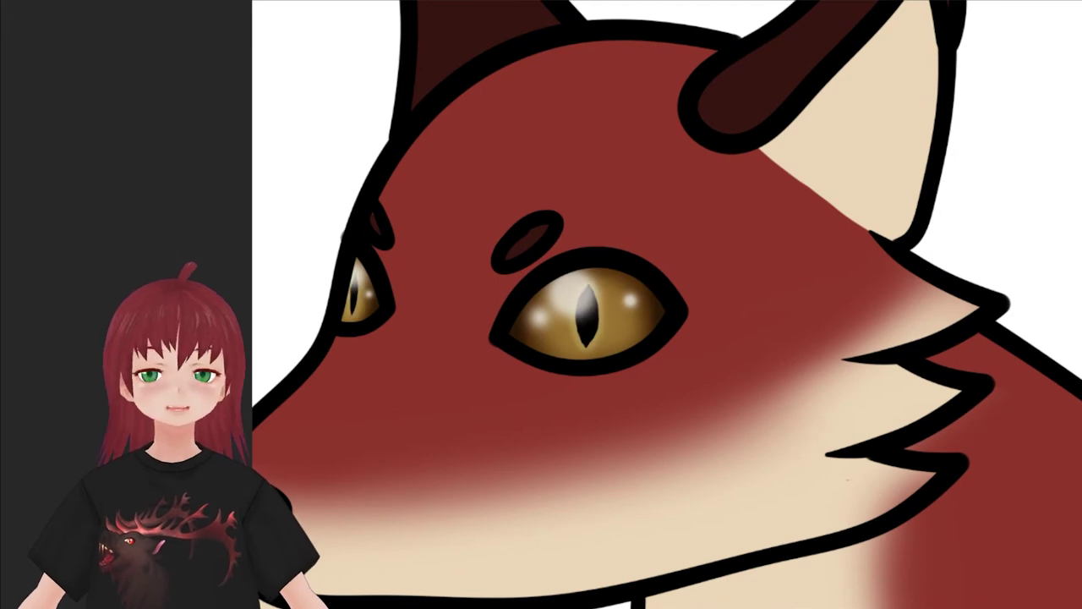
# - Paint a white touch at the eye's lower-right corner
pyautogui.rightClick(661, 282)
pyautogui.press('Escape')
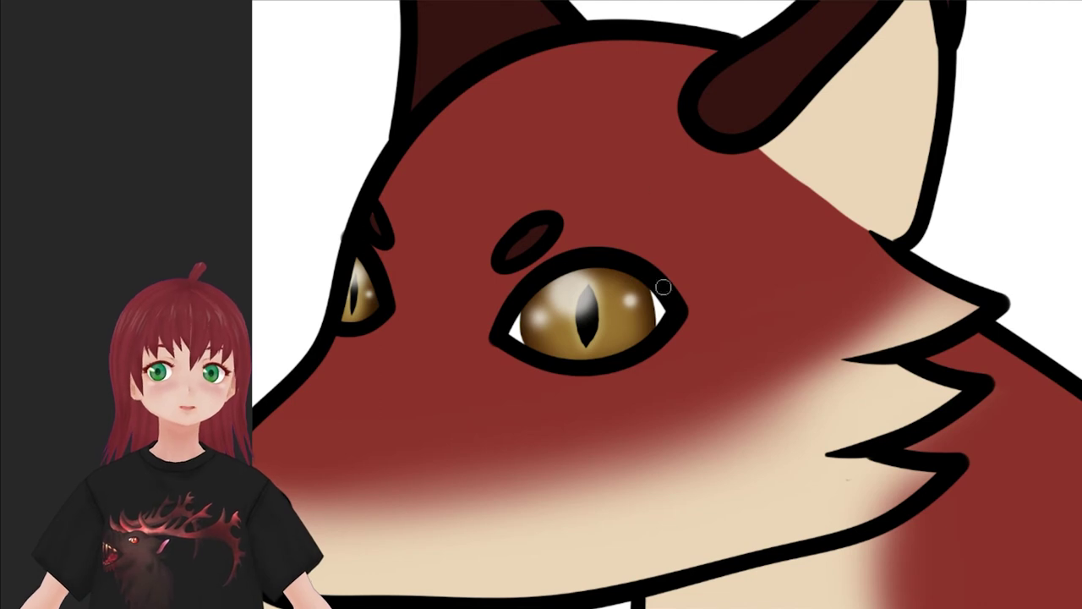
pyautogui.moveTo(654, 348); pyautogui.dragTo(657, 362)
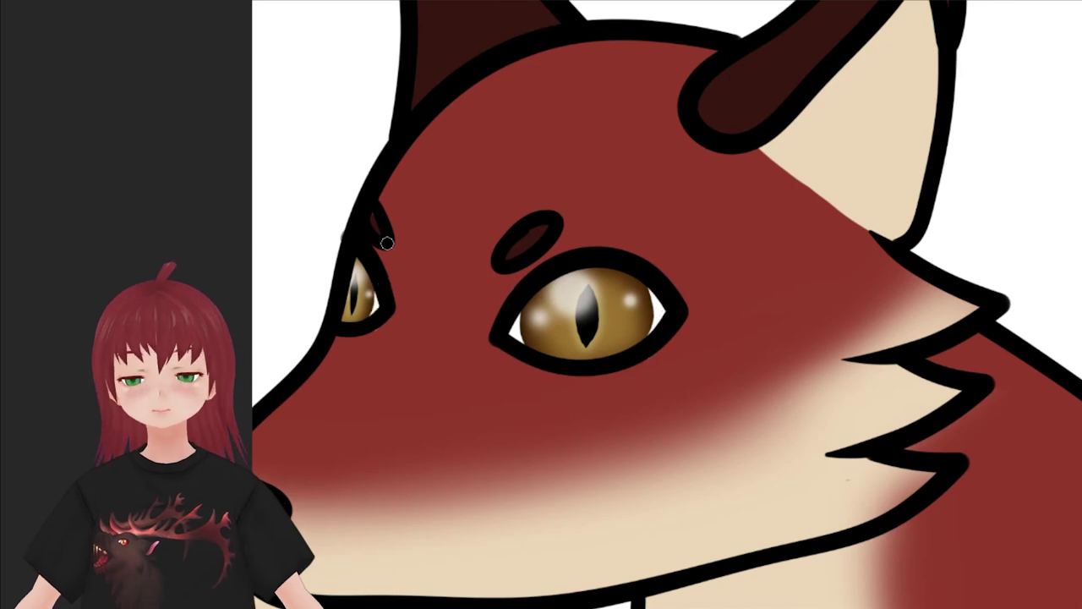
# - Apply a black (000000) inner Stroke style and undo the stray white streak
pyautogui.click(973, 273)
pyautogui.write('000000')
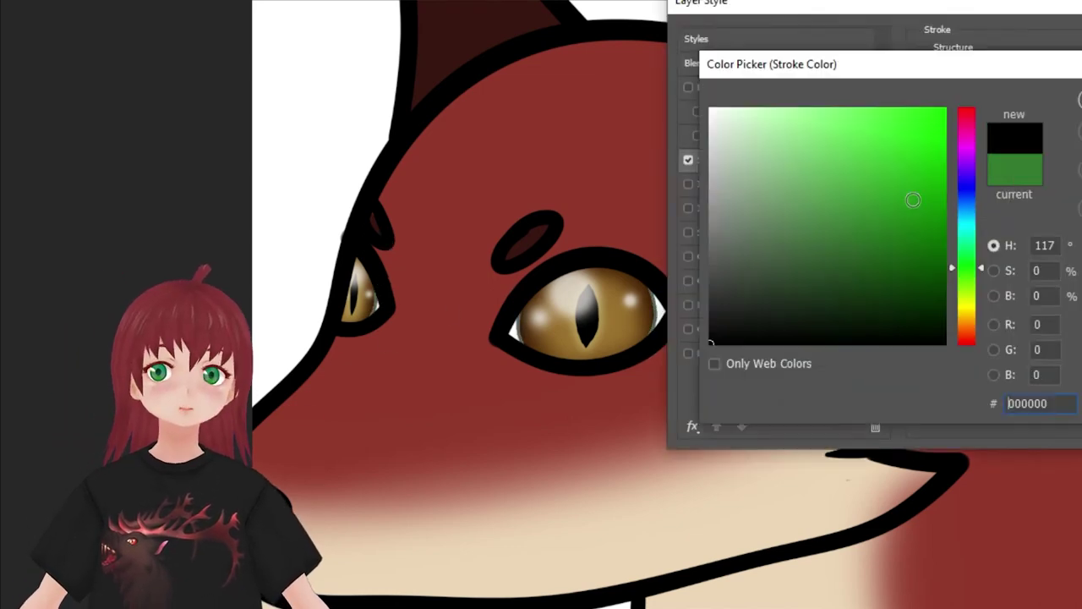
pyautogui.press('Return')
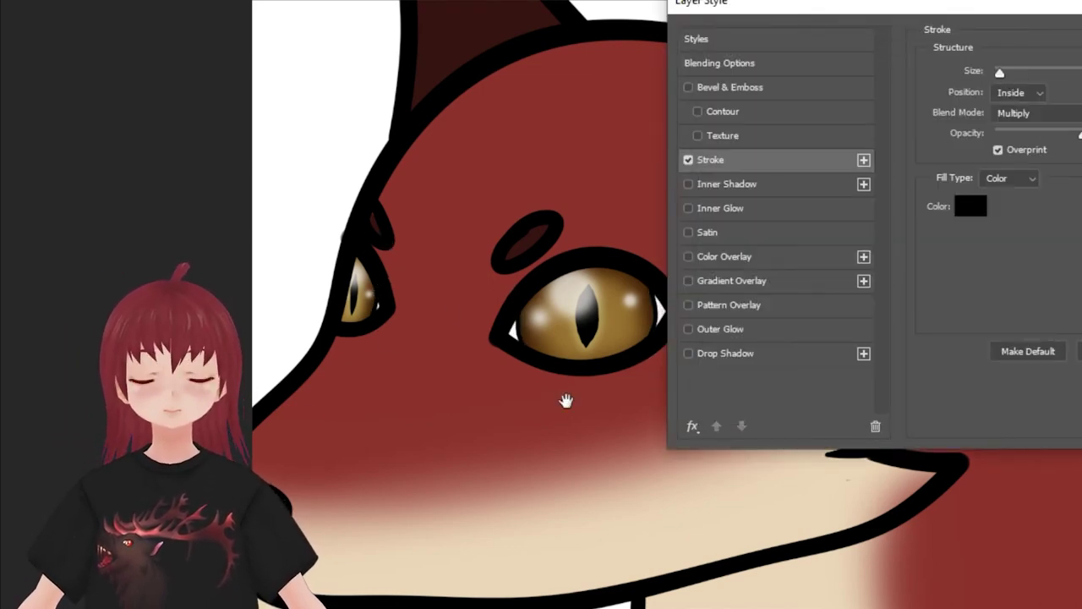
pyautogui.press('Return')
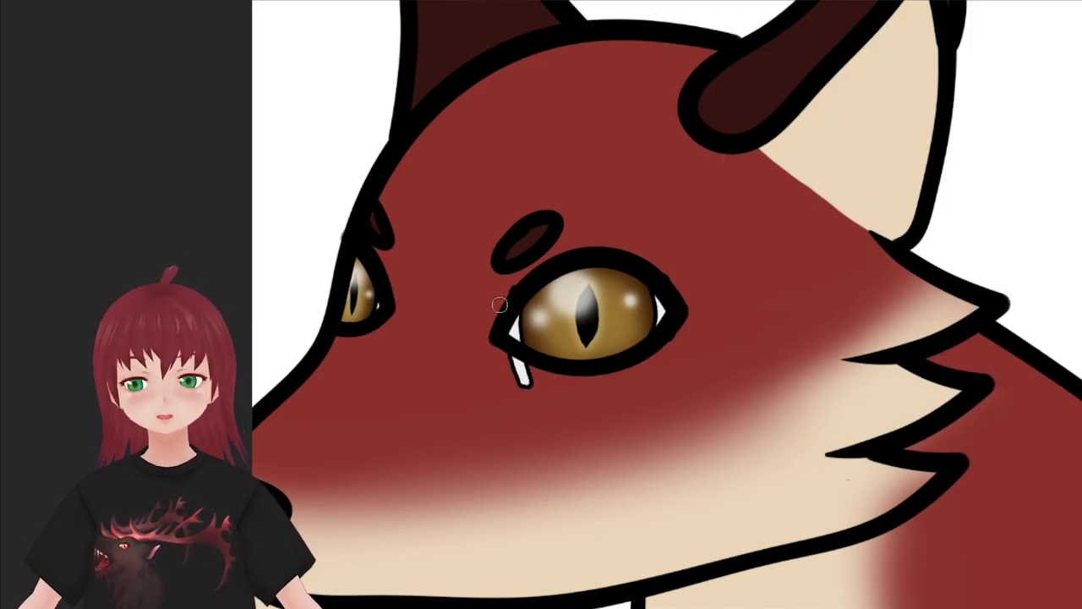
pyautogui.hotkey('ctrl', 'z')
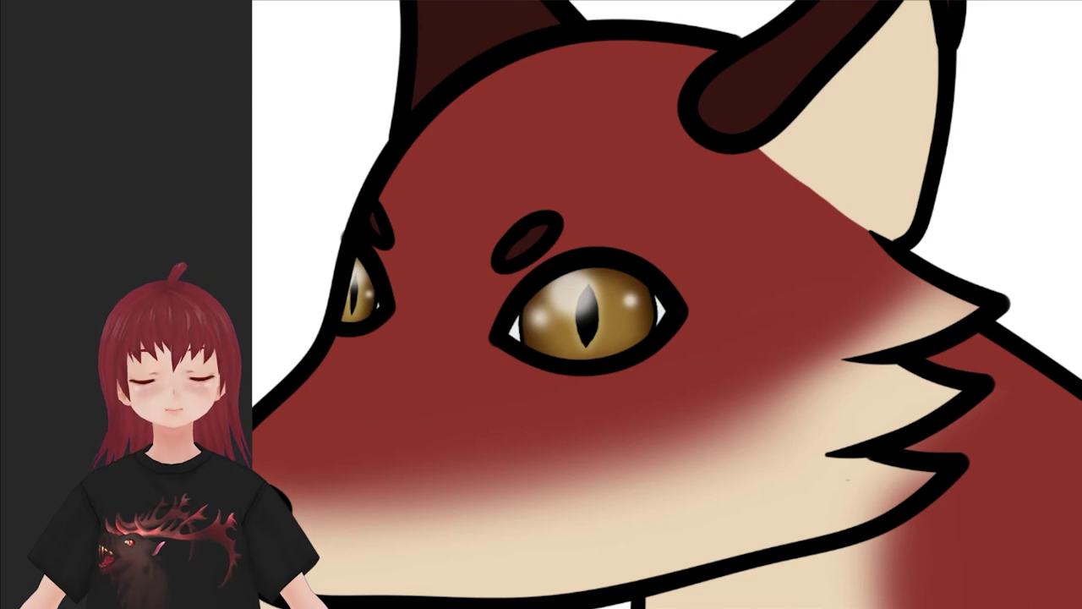
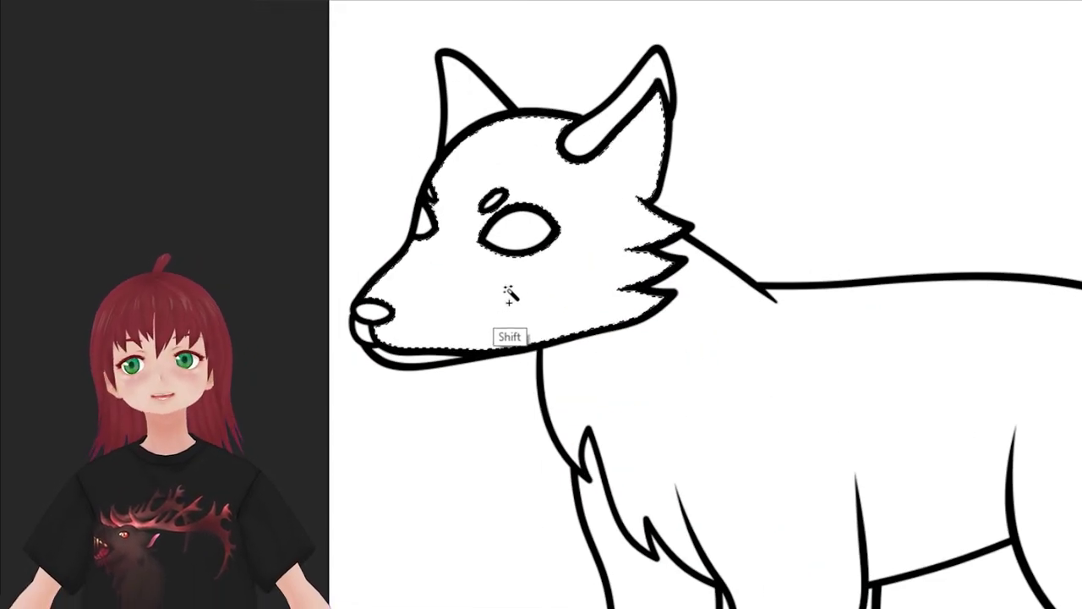
# - Magic-wand the head and airbrush reddish-brown over the cheek, ruff and muzzle with a soft round brush
pyautogui.click(507, 290)
pyautogui.rightClick(795, 254)
pyautogui.press('Escape')
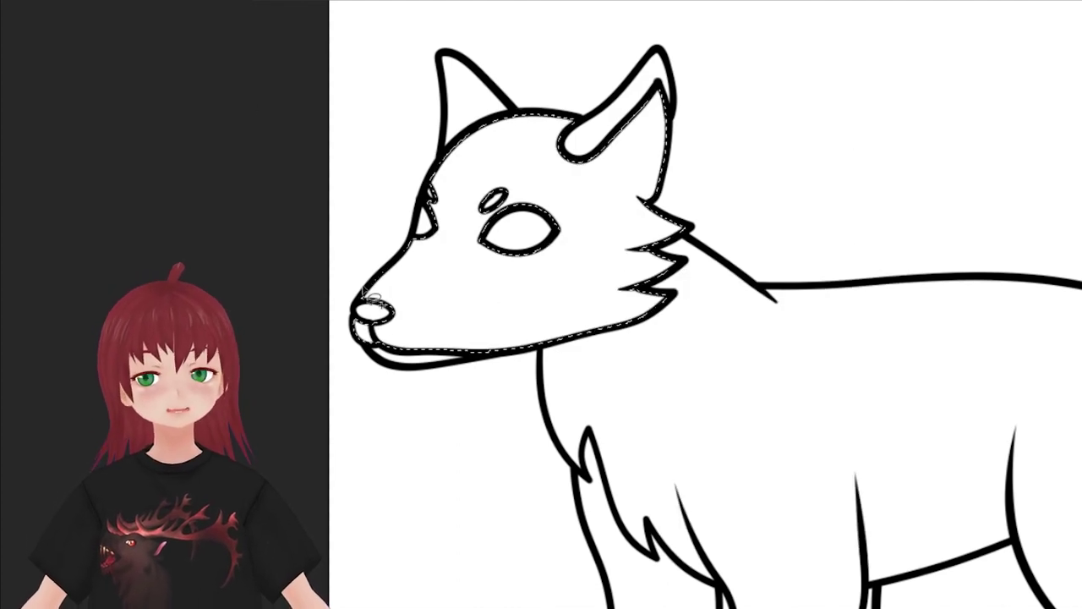
pyautogui.rightClick(695, 309)
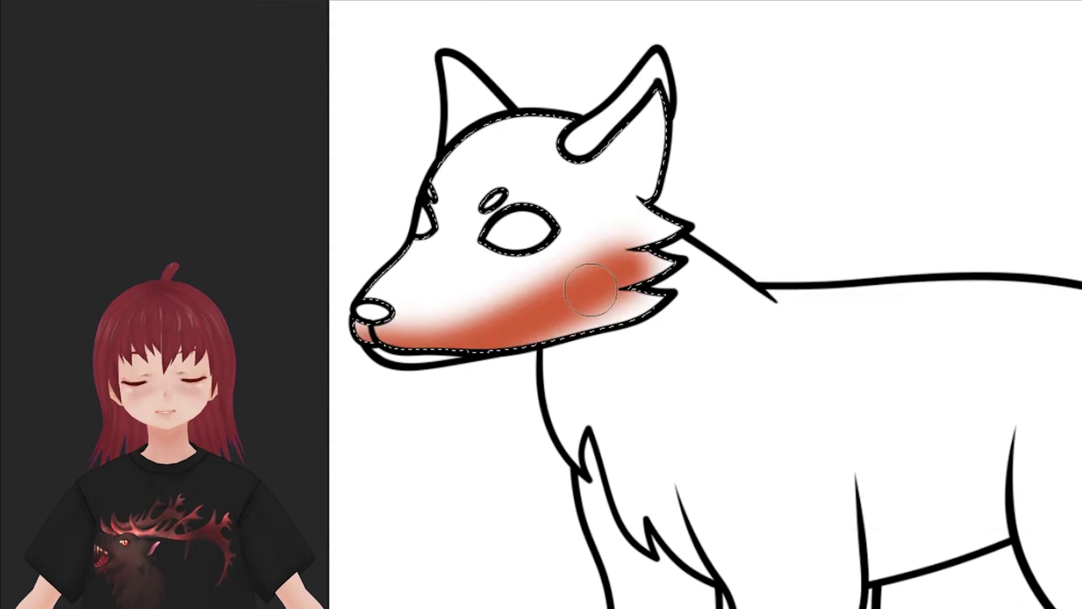
pyautogui.moveTo(627, 258)
pyautogui.mouseDown()
pyautogui.moveTo(683, 273)
pyautogui.moveTo(541, 304)
pyautogui.moveTo(406, 367)
pyautogui.mouseUp()
pyautogui.rightClick(814, 181)
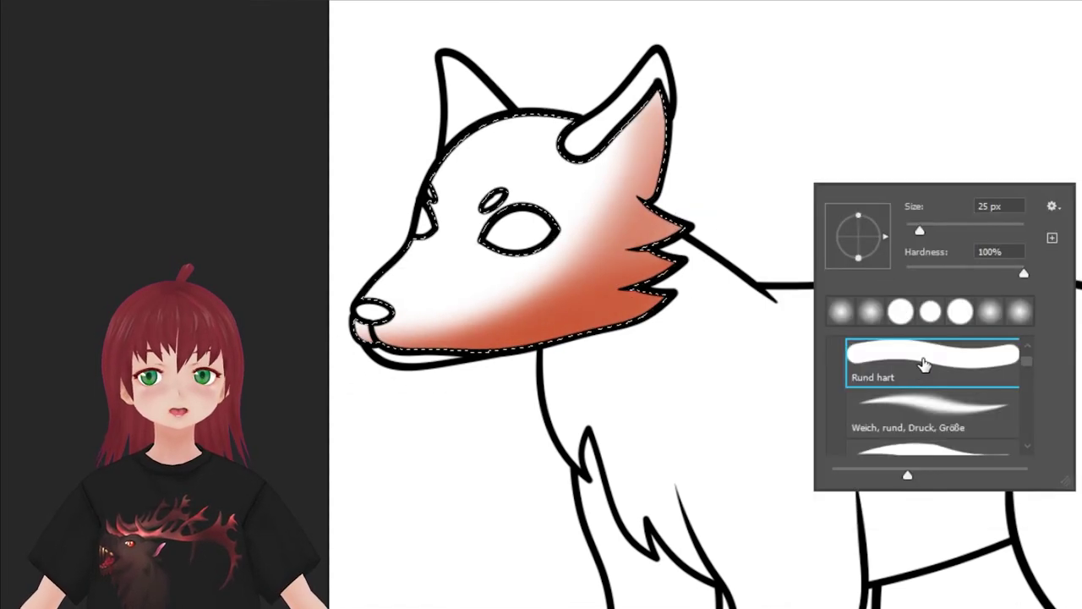
pyautogui.click(834, 310)
# - Lighten the upper cheek and shade inside the right ear orange with a 44 px brush
pyautogui.moveTo(702, 145); pyautogui.dragTo(649, 171)
pyautogui.rightClick(649, 171)
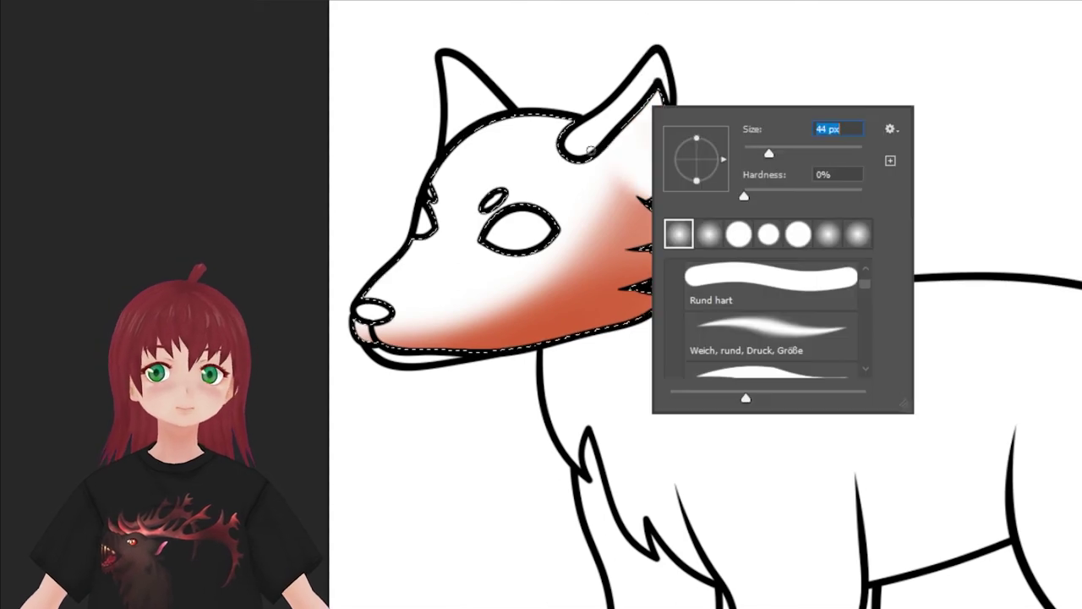
pyautogui.press('Escape')
pyautogui.moveTo(647, 127); pyautogui.dragTo(604, 169)
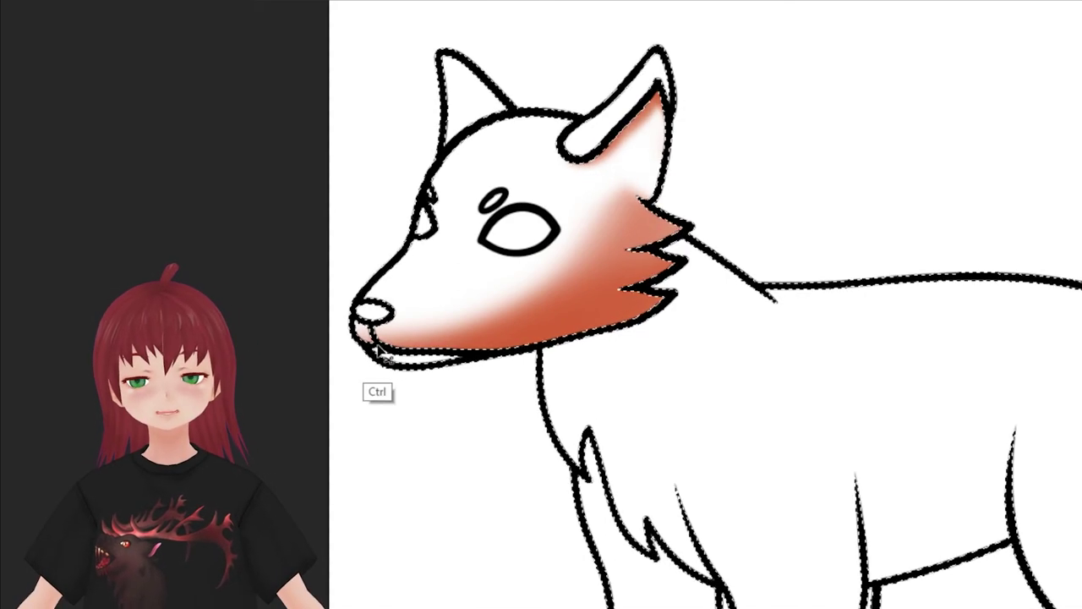
# - Select the ears and paint pink inside both at 105 px, then shade the lower jaw
pyautogui.click(893, 137)
pyautogui.rightClick(630, 137)
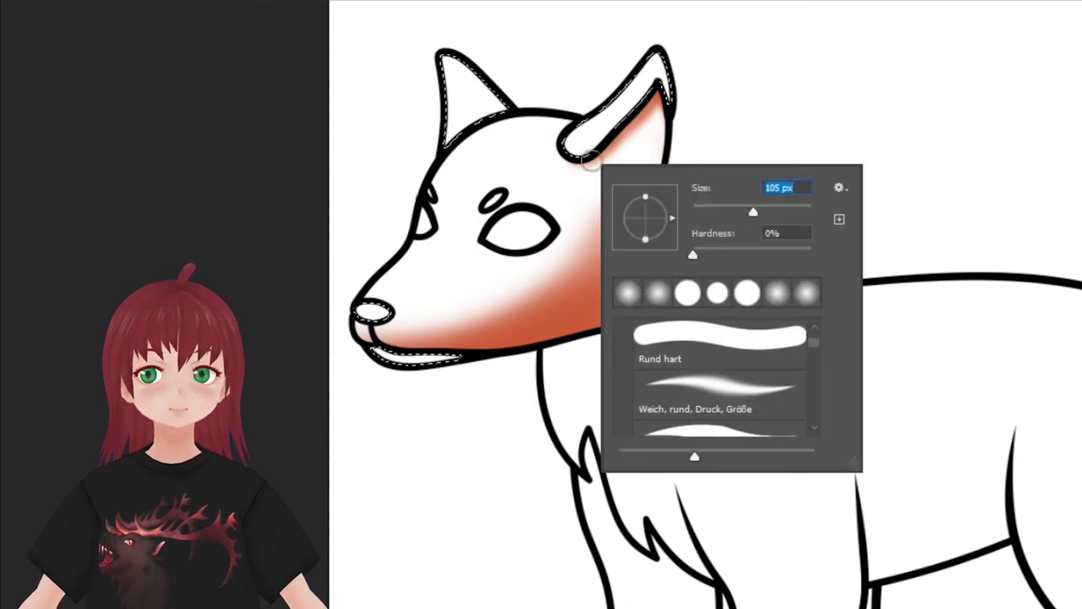
pyautogui.press('Escape')
pyautogui.moveTo(663, 67); pyautogui.dragTo(643, 97)
pyautogui.moveTo(428, 109)
pyautogui.mouseDown()
pyautogui.moveTo(467, 56)
pyautogui.moveTo(495, 98)
pyautogui.mouseUp()
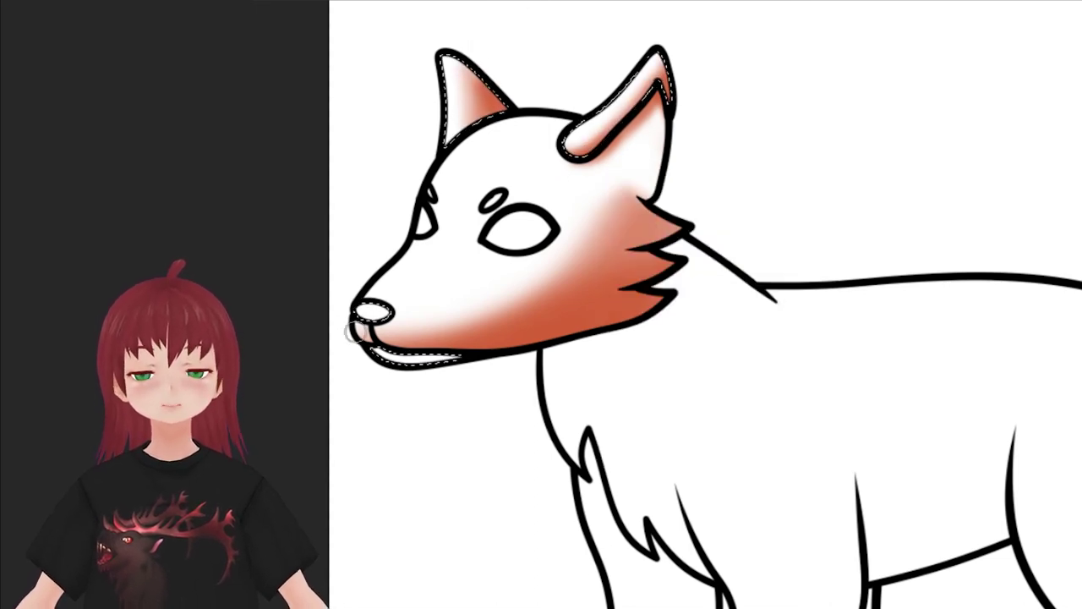
pyautogui.moveTo(363, 352); pyautogui.dragTo(457, 360)
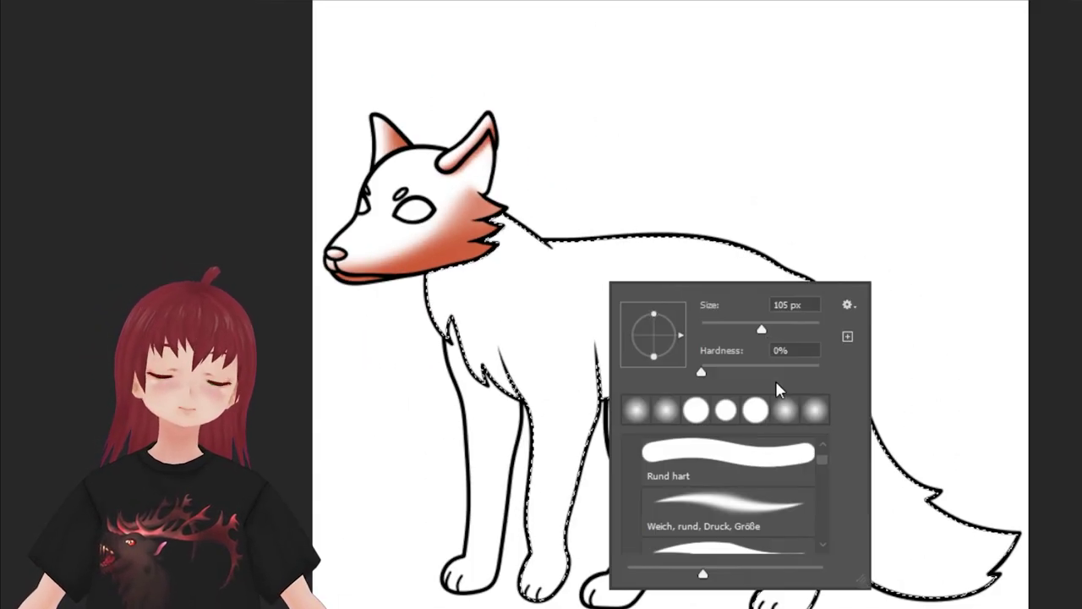
# - Airbrush orange across the neck, body and legs with an enlarged soft brush
pyautogui.press('Escape')
pyautogui.moveTo(499, 245)
pyautogui.mouseDown()
pyautogui.moveTo(411, 338)
pyautogui.moveTo(640, 471)
pyautogui.moveTo(725, 340)
pyautogui.mouseUp()
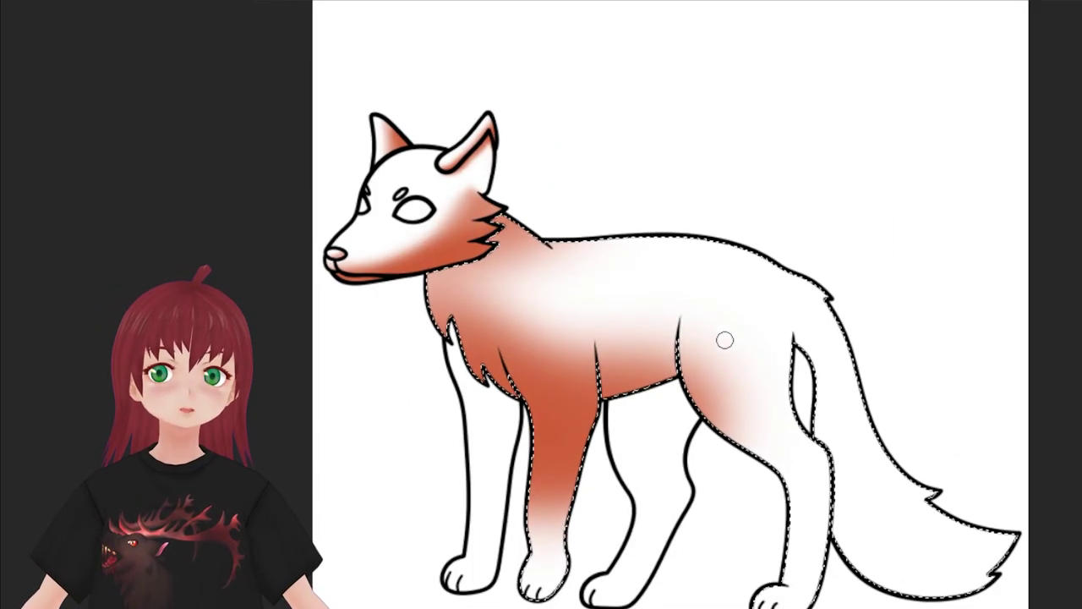
pyautogui.rightClick(725, 340)
pyautogui.press('Return')
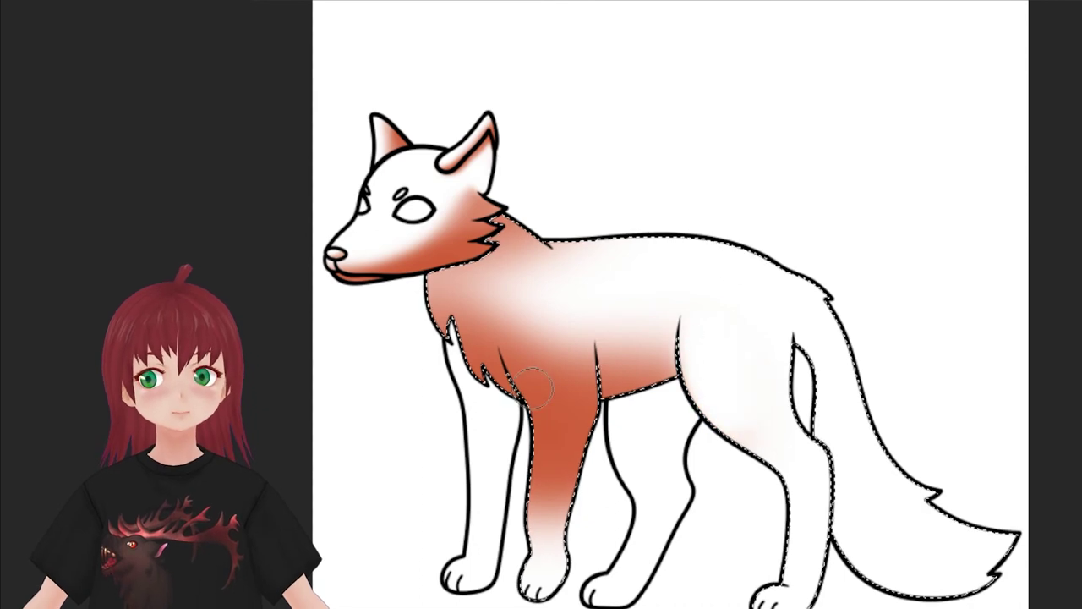
pyautogui.rightClick(533, 417)
pyautogui.press('Return')
# - Build up orange on the chest and front leg, lightening parts of the body shading
pyautogui.moveTo(550, 364); pyautogui.dragTo(532, 507)
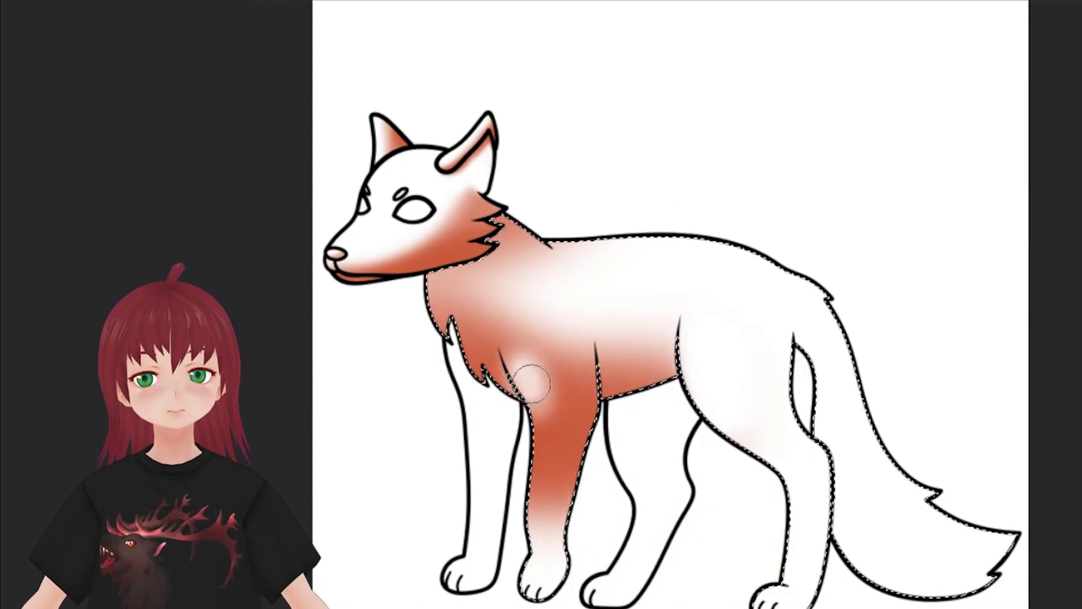
pyautogui.moveTo(511, 338); pyautogui.dragTo(538, 409)
pyautogui.rightClick(538, 409)
pyautogui.press('Return')
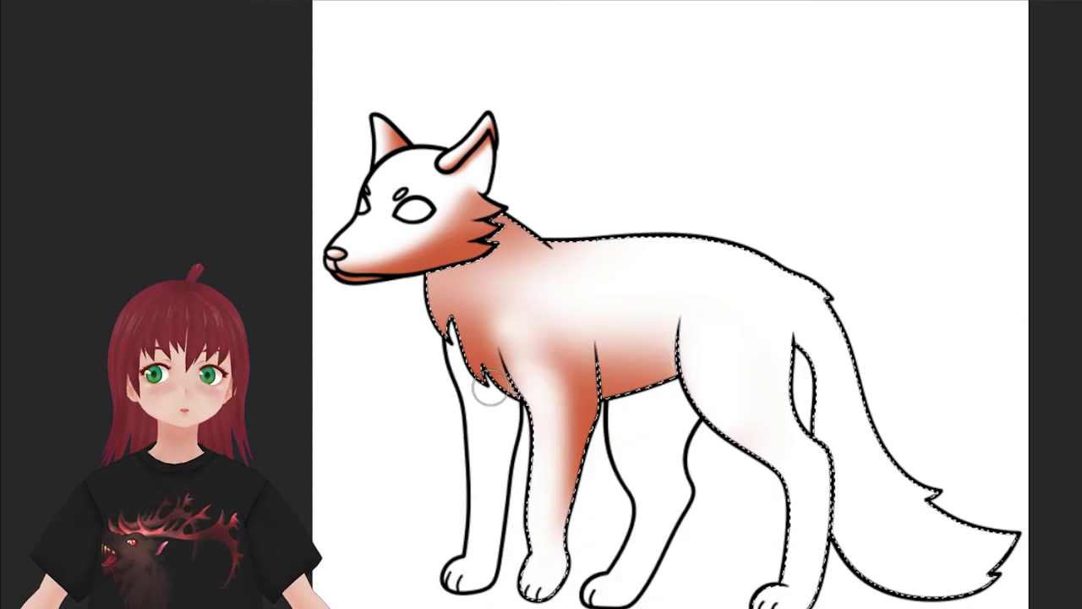
pyautogui.moveTo(499, 287); pyautogui.dragTo(470, 346)
pyautogui.moveTo(431, 271); pyautogui.dragTo(495, 338)
pyautogui.rightClick(630, 275)
pyautogui.moveTo(807, 315); pyautogui.dragTo(790, 314)
pyautogui.press('Return')
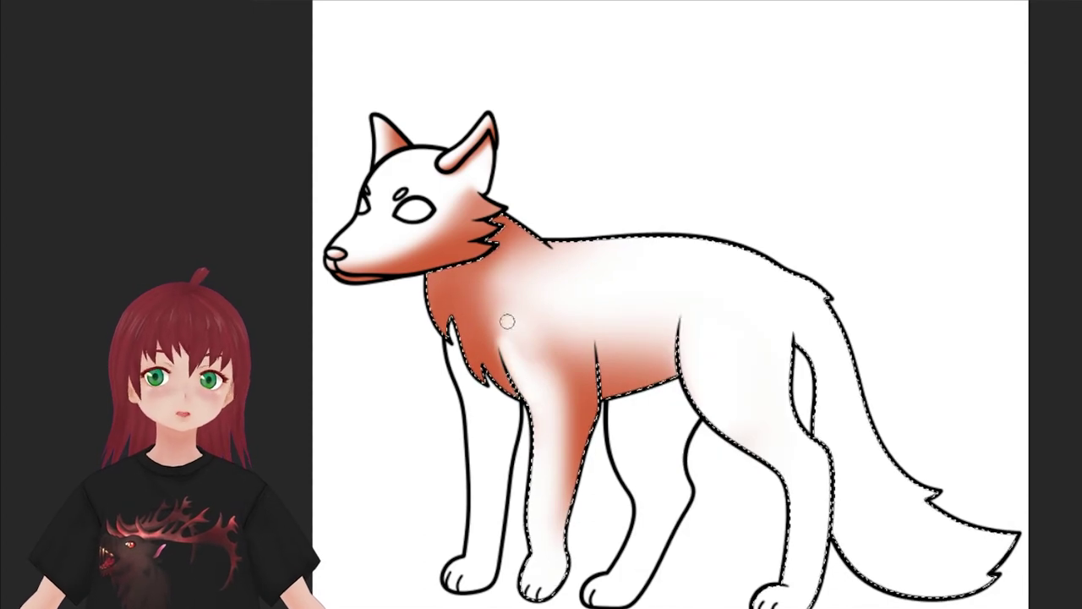
# - Shade the hind leg and the tail orange from its base to the tip
pyautogui.rightClick(581, 286)
pyautogui.press('Return')
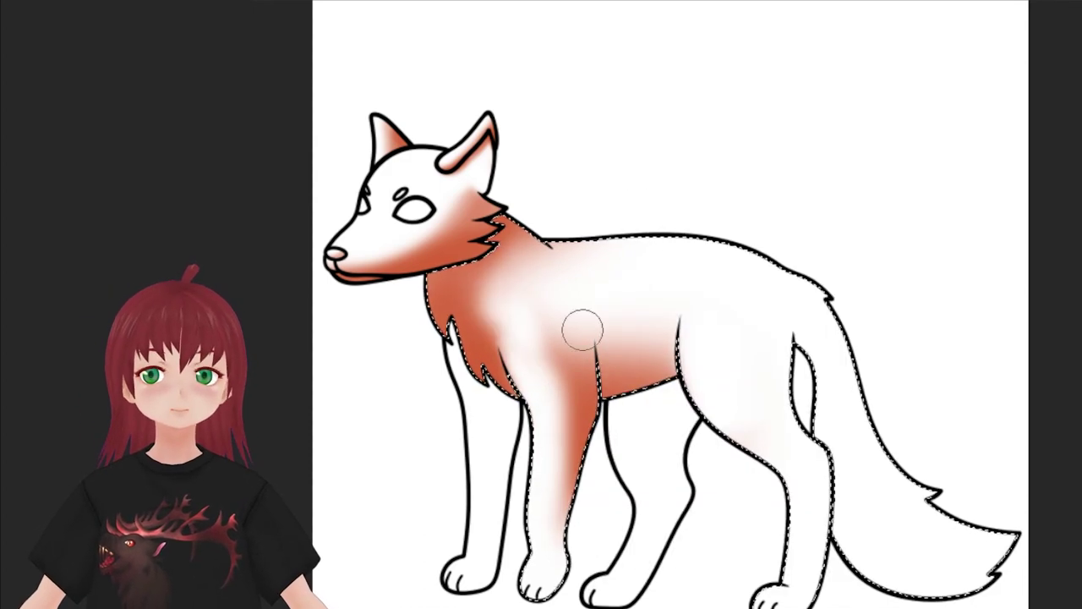
pyautogui.scroll(-3, 582, 329)
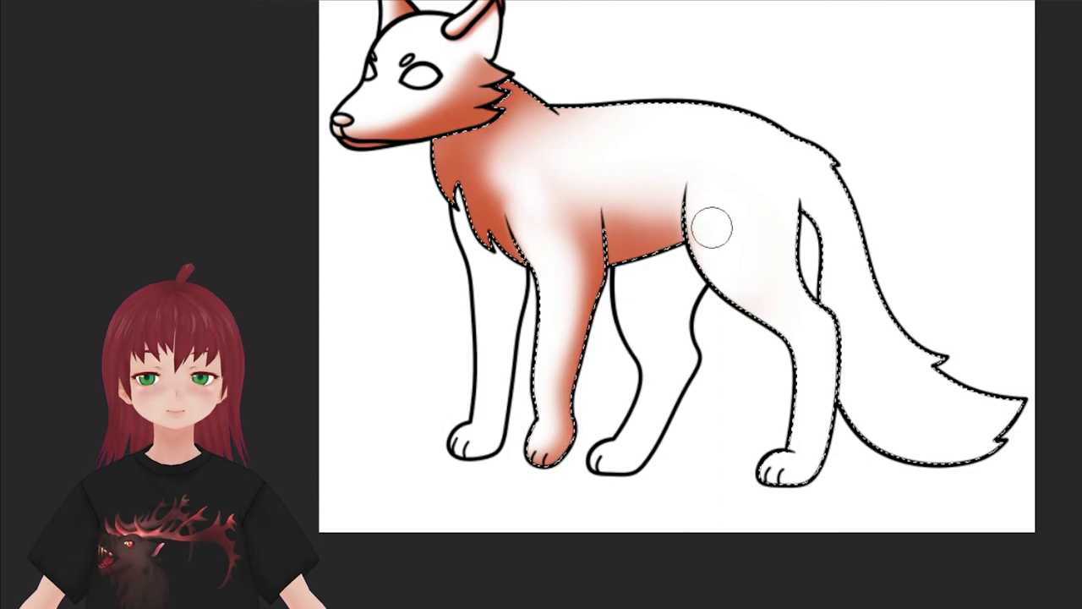
pyautogui.rightClick(816, 237)
pyautogui.press('Return')
pyautogui.moveTo(787, 195); pyautogui.dragTo(771, 474)
pyautogui.moveTo(863, 279)
pyautogui.mouseDown()
pyautogui.moveTo(841, 368)
pyautogui.moveTo(809, 229)
pyautogui.moveTo(1007, 423)
pyautogui.moveTo(874, 210)
pyautogui.mouseUp()
pyautogui.moveTo(803, 169)
pyautogui.mouseDown()
pyautogui.moveTo(888, 284)
pyautogui.moveTo(899, 392)
pyautogui.moveTo(876, 300)
pyautogui.mouseUp()
pyautogui.moveTo(880, 254); pyautogui.dragTo(804, 309)
pyautogui.moveTo(883, 305); pyautogui.dragTo(914, 411)
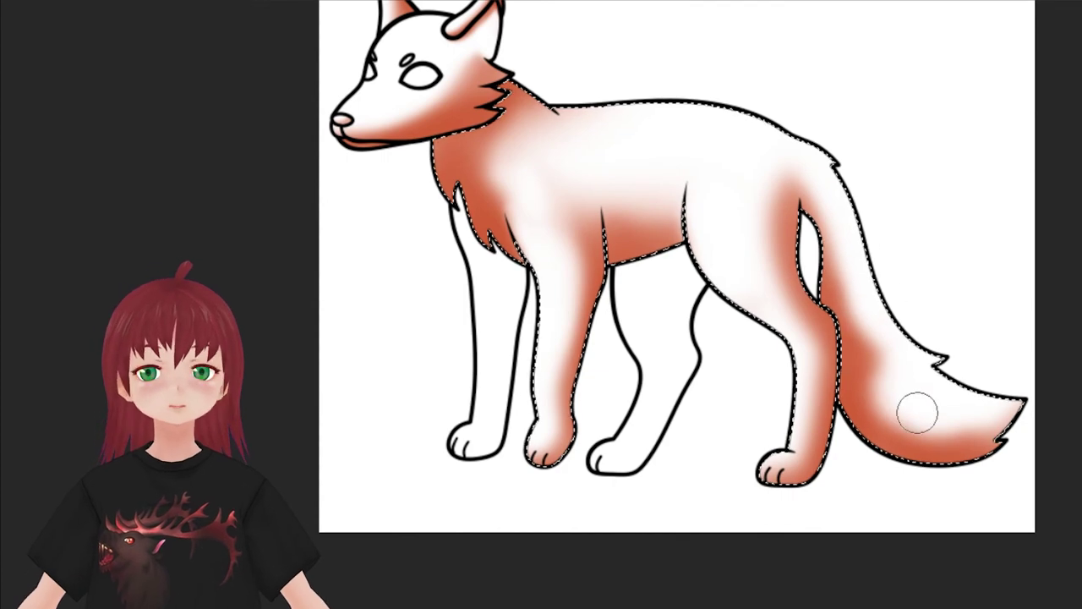
pyautogui.moveTo(804, 195); pyautogui.dragTo(837, 457)
# - Select the far front and hind legs and shade them orange
pyautogui.click(643, 369)
pyautogui.keyDown('shift'); pyautogui.click(501, 336); pyautogui.keyUp('shift')
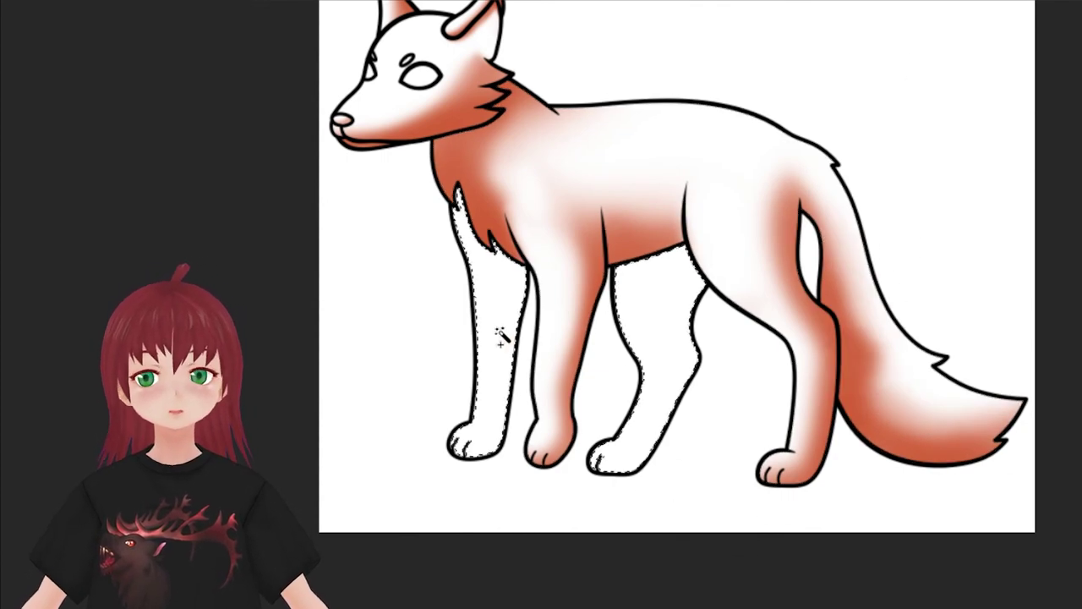
pyautogui.moveTo(489, 461)
pyautogui.mouseDown()
pyautogui.moveTo(513, 200)
pyautogui.moveTo(618, 483)
pyautogui.moveTo(699, 229)
pyautogui.moveTo(581, 551)
pyautogui.mouseUp()
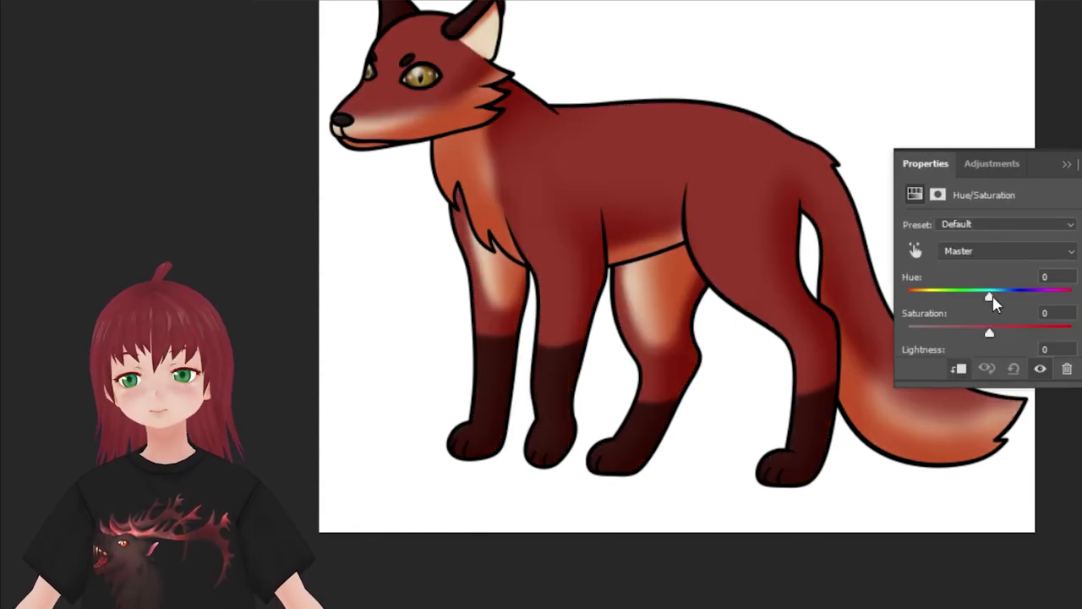
# - Set the Hue/Saturation adjustment to Hue -2, Saturation -22 and Lightness -39
pyautogui.moveTo(995, 301); pyautogui.dragTo(992, 298)
pyautogui.scroll(-2, 1068, 300)
pyautogui.moveTo(990, 252); pyautogui.dragTo(961, 252)
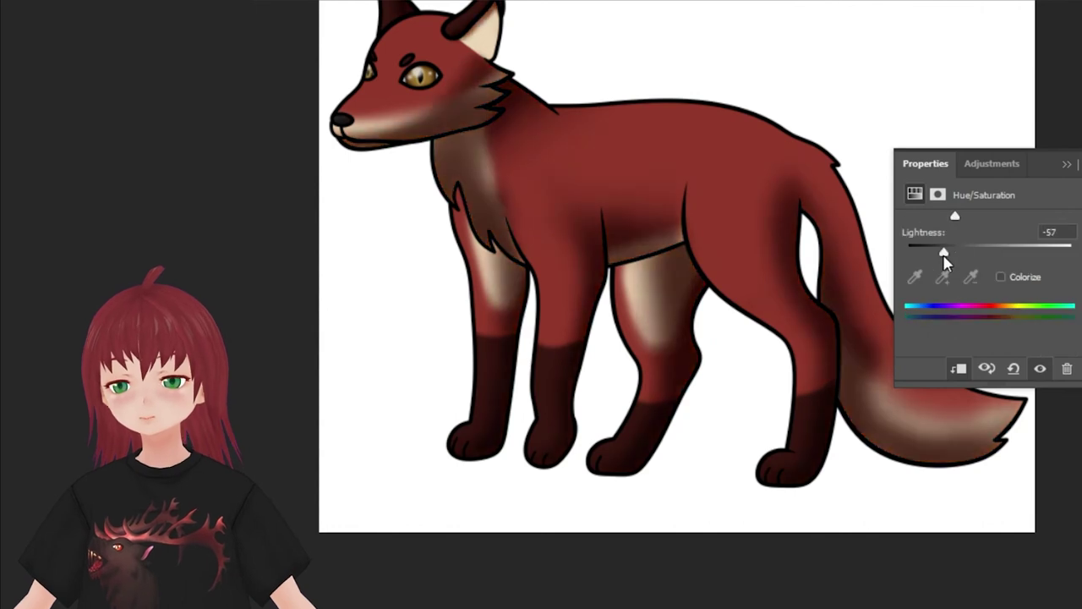
pyautogui.scroll(1, 975, 254)
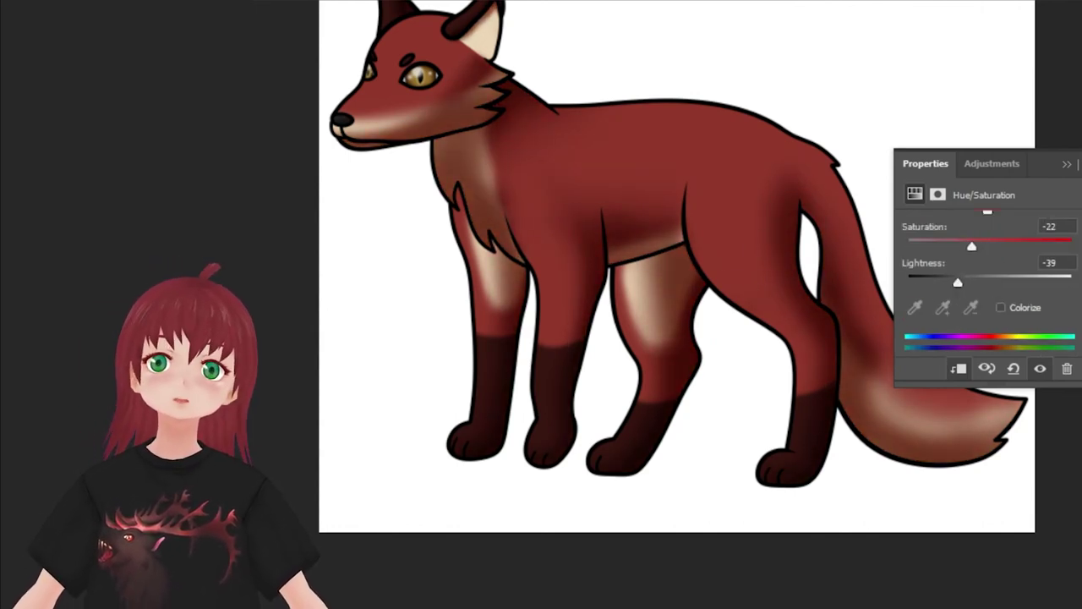
# - Hide the panels, select the body and tail, and airbrush soft highlights along the back and tail
pyautogui.rightClick(505, 229)
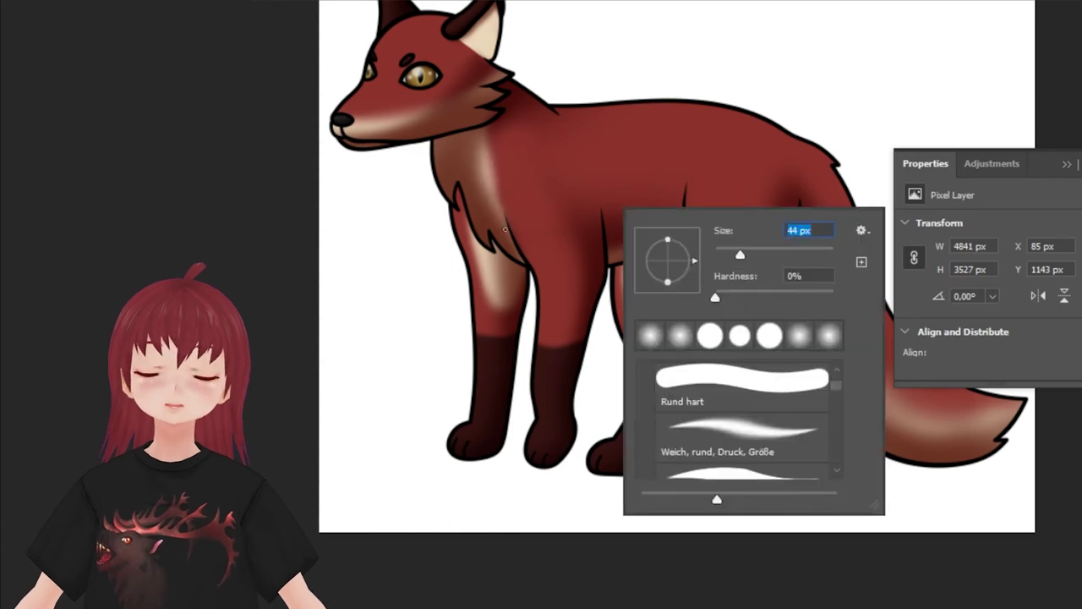
pyautogui.press('Escape')
pyautogui.press('Tab')
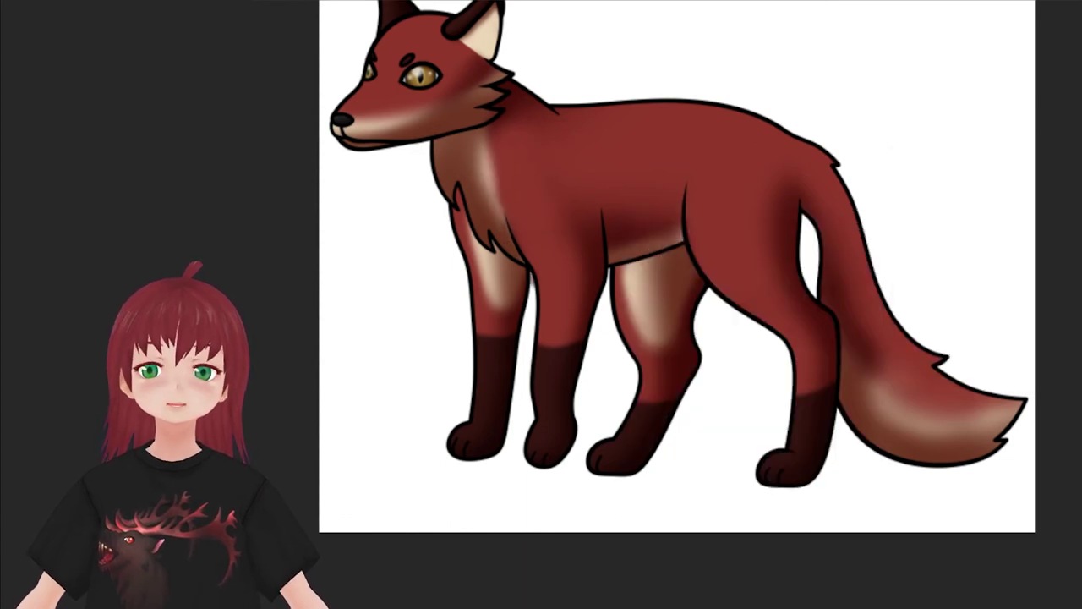
pyautogui.moveTo(865, 227); pyautogui.dragTo(737, 189)
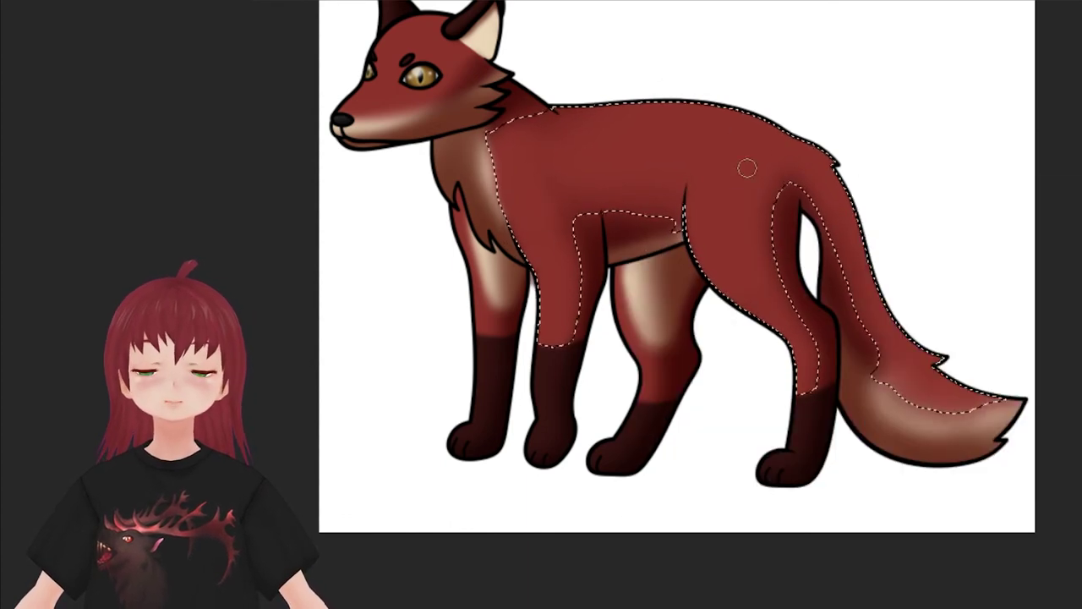
pyautogui.moveTo(598, 84)
pyautogui.mouseDown()
pyautogui.moveTo(928, 314)
pyautogui.moveTo(580, 116)
pyautogui.moveTo(527, 189)
pyautogui.mouseUp()
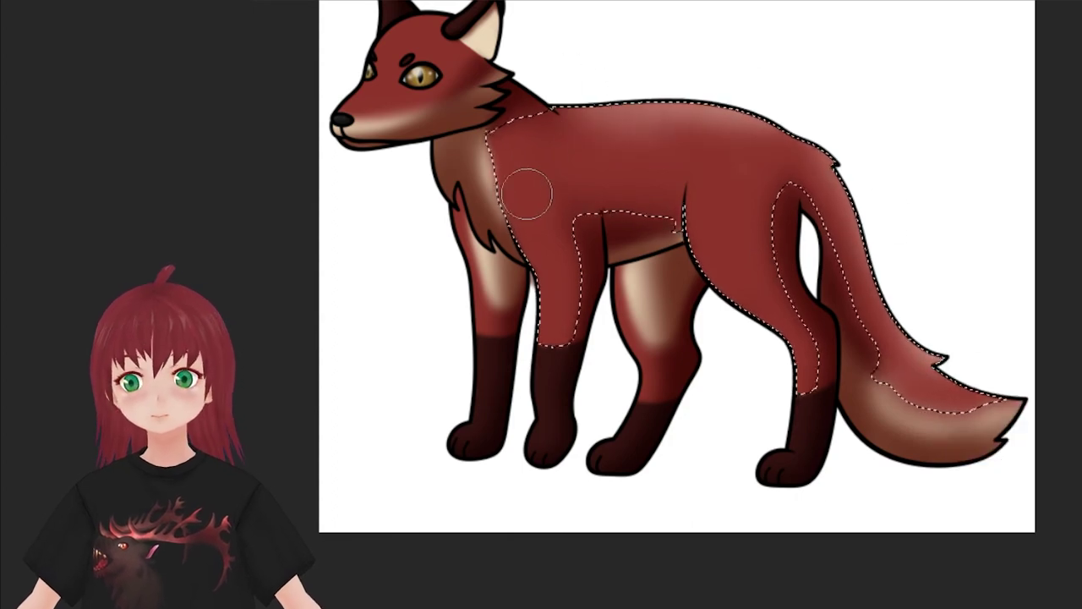
# - Add the front and rear legs to the selection and lighten the rear thigh, legs and chest
pyautogui.moveTo(796, 254); pyautogui.dragTo(803, 410)
pyautogui.moveTo(505, 327); pyautogui.dragTo(541, 440)
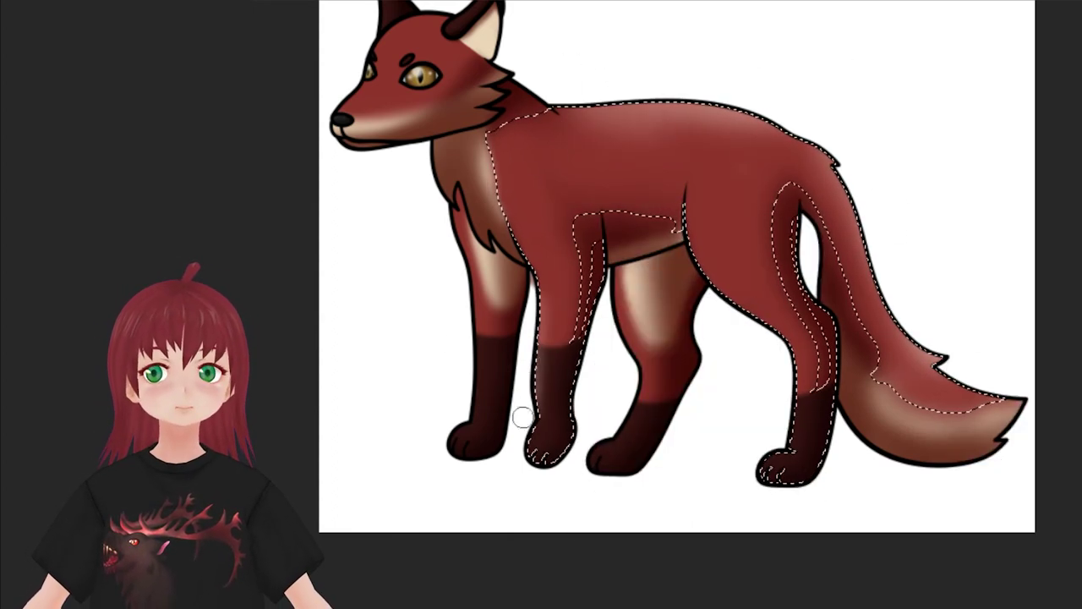
pyautogui.moveTo(760, 266)
pyautogui.mouseDown()
pyautogui.moveTo(768, 362)
pyautogui.moveTo(572, 439)
pyautogui.moveTo(788, 491)
pyautogui.mouseUp()
pyautogui.moveTo(768, 338)
pyautogui.mouseDown()
pyautogui.moveTo(716, 169)
pyautogui.moveTo(763, 333)
pyautogui.moveTo(636, 287)
pyautogui.mouseUp()
# - Deselect everything and fit the whole drawing on screen with Ctrl+0
pyautogui.hotkey('ctrl', 'd')
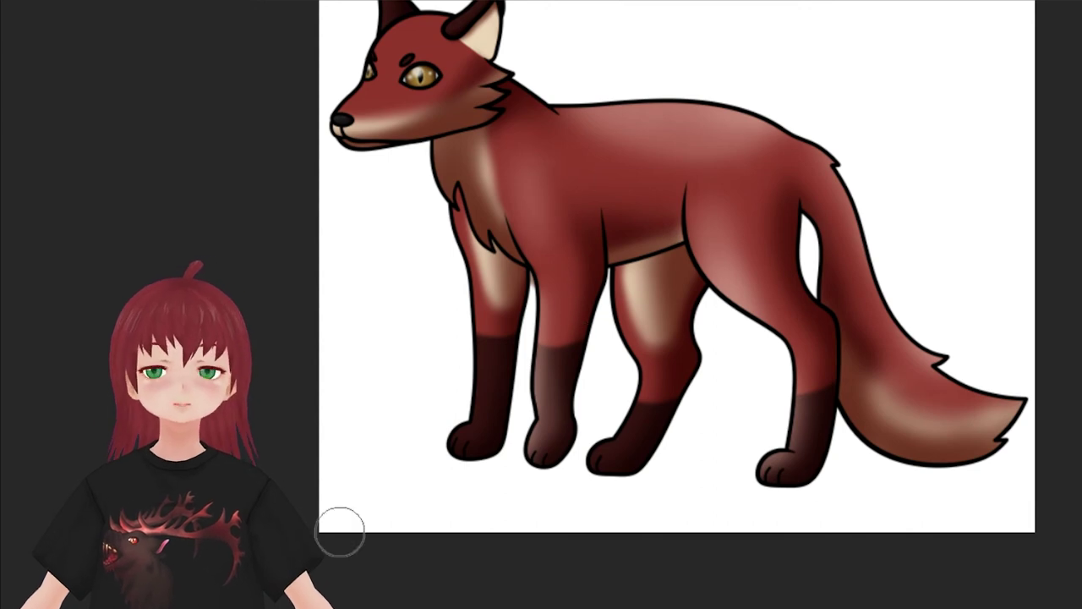
pyautogui.press('Return')
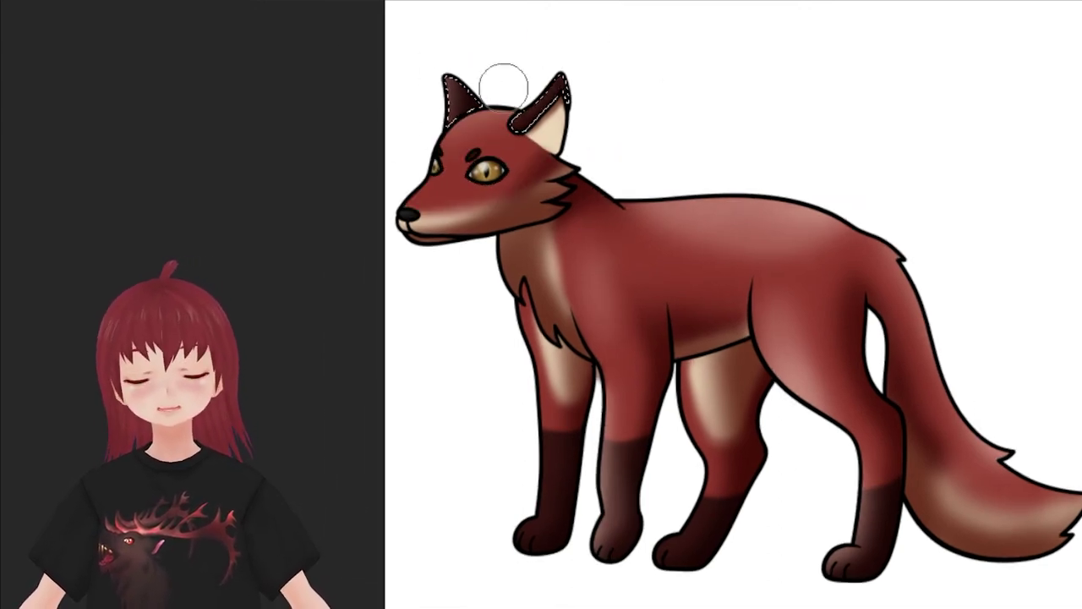
pyautogui.rightClick(791, 254)
pyautogui.press('Return')
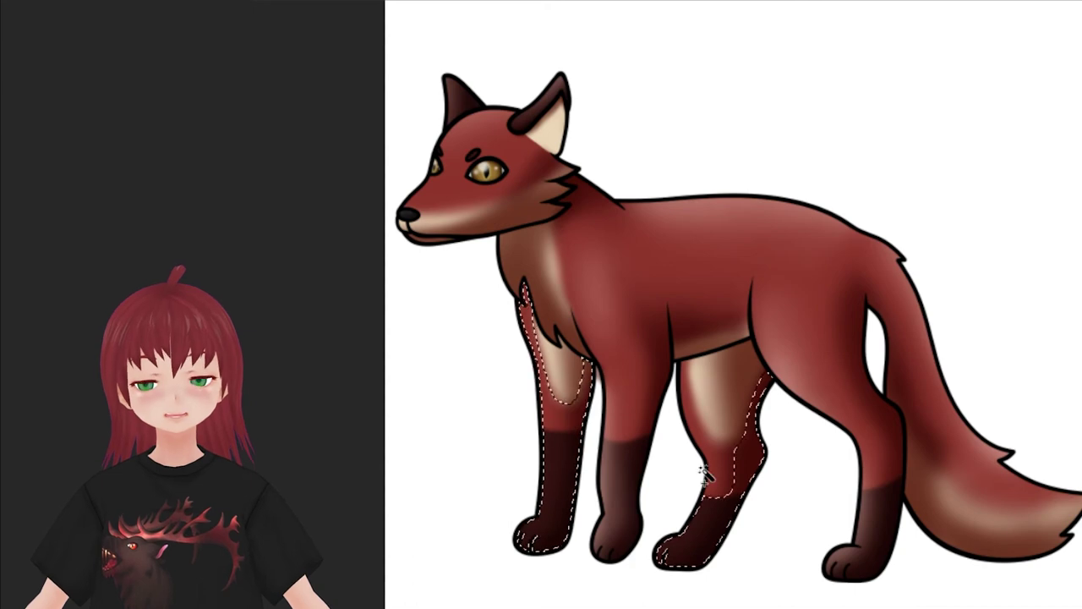
pyautogui.hotkey('ctrl', 'd')
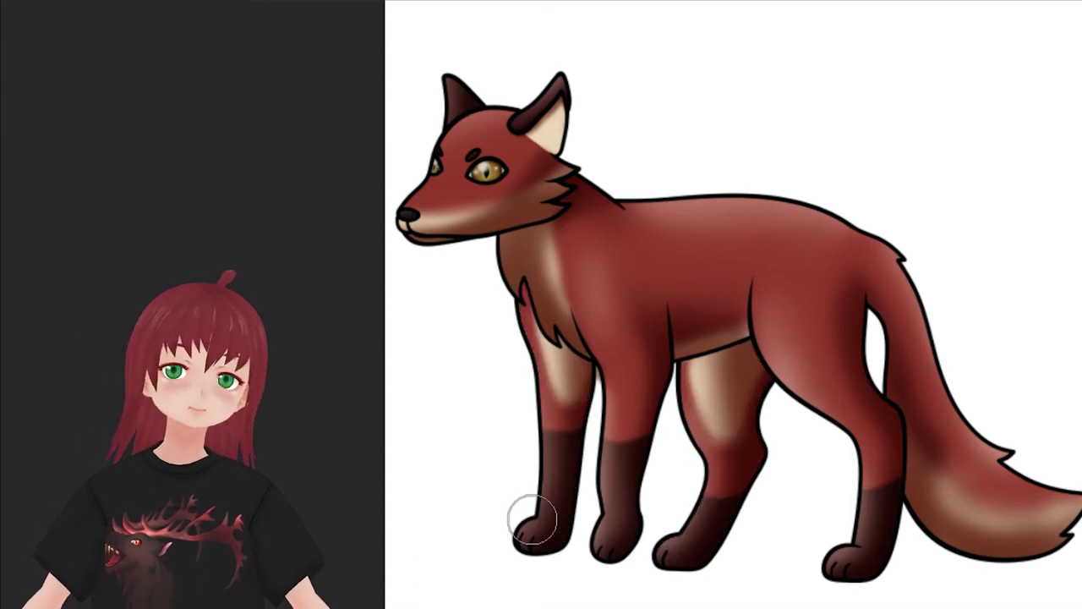
pyautogui.hotkey('ctrl', '0')
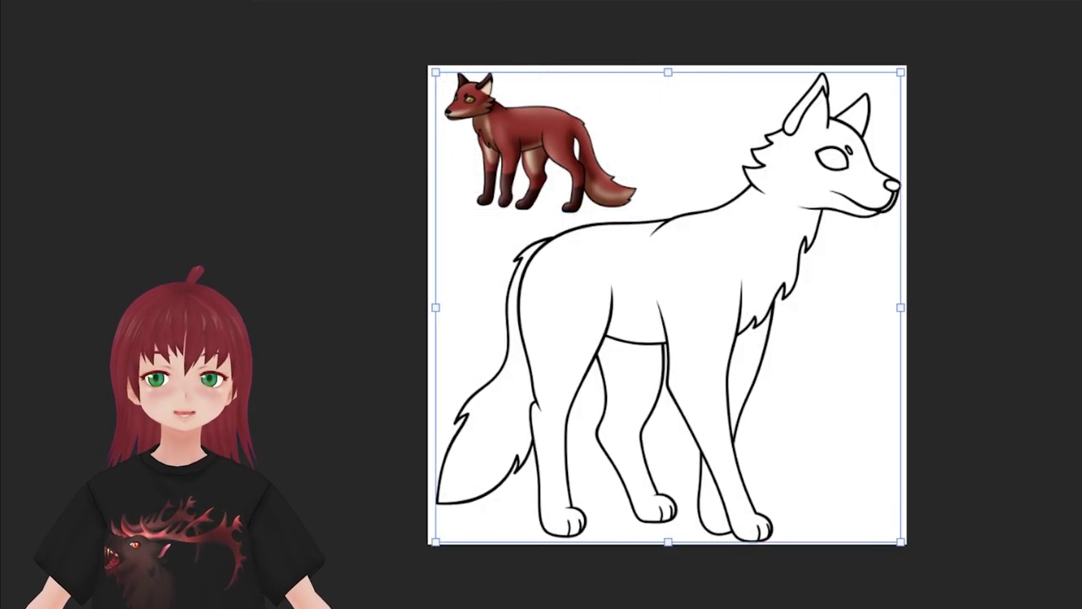
# - Fill the wolf silhouette dark red via an 8 px expanded selection, then airbrush beige on its chest
pyautogui.click(559, 135)
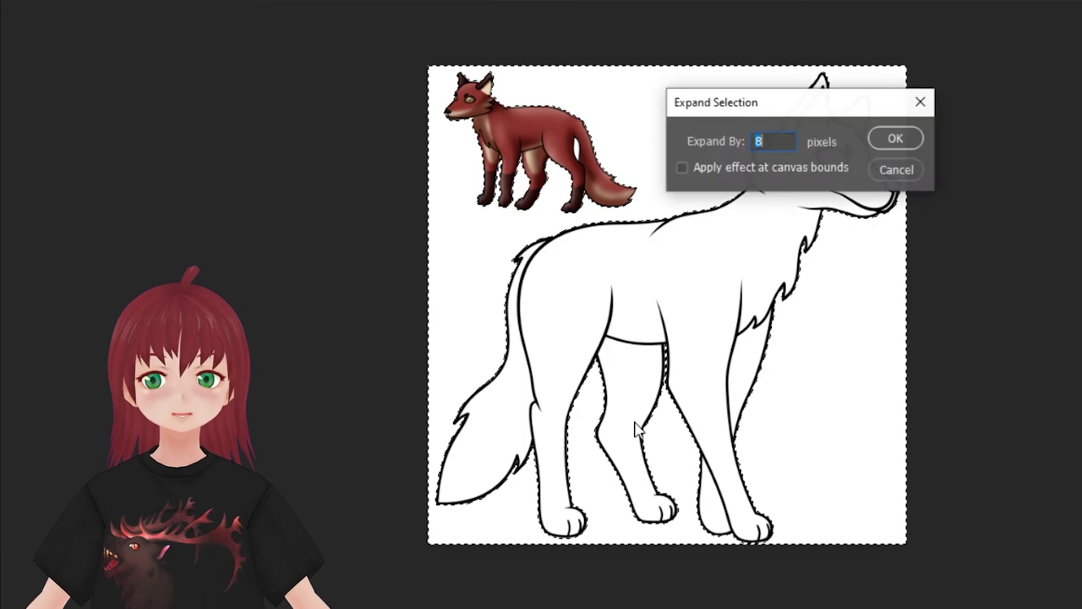
pyautogui.press('Return')
pyautogui.moveTo(456, 80); pyautogui.dragTo(630, 169)
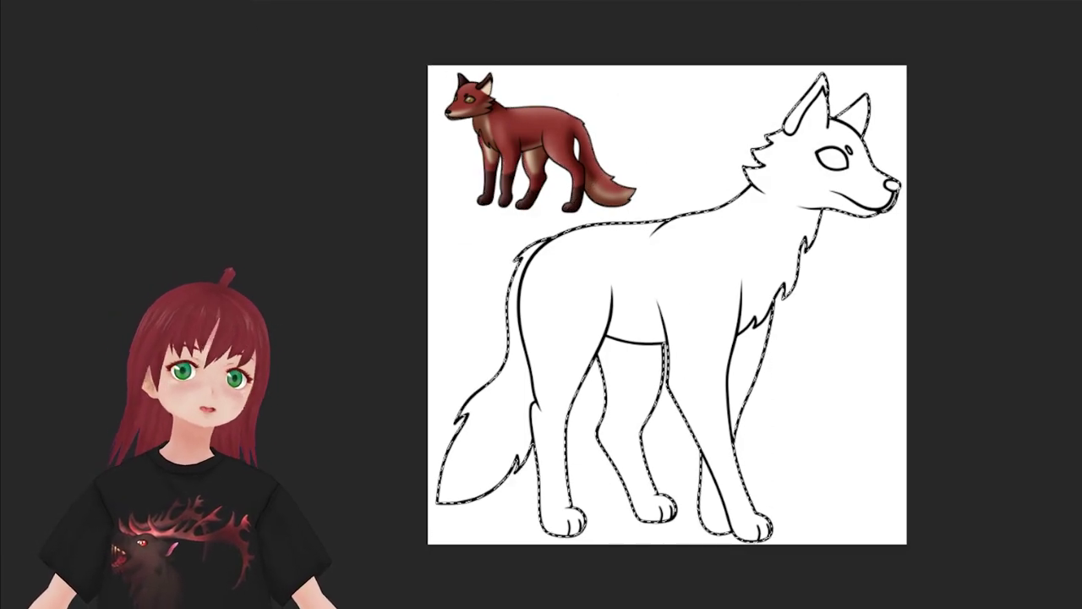
pyautogui.click(802, 295)
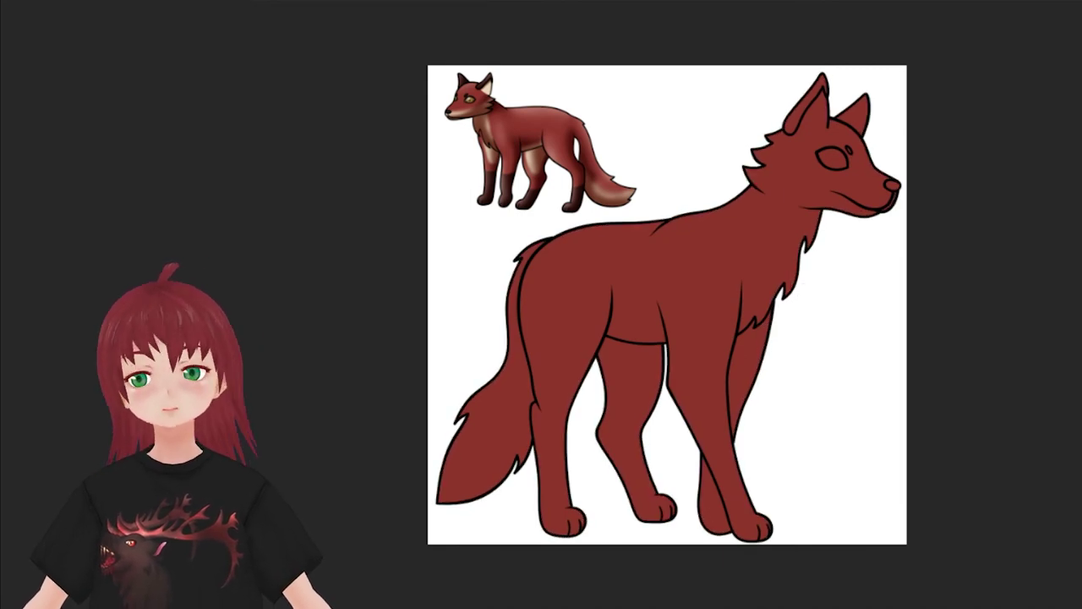
pyautogui.press('b')
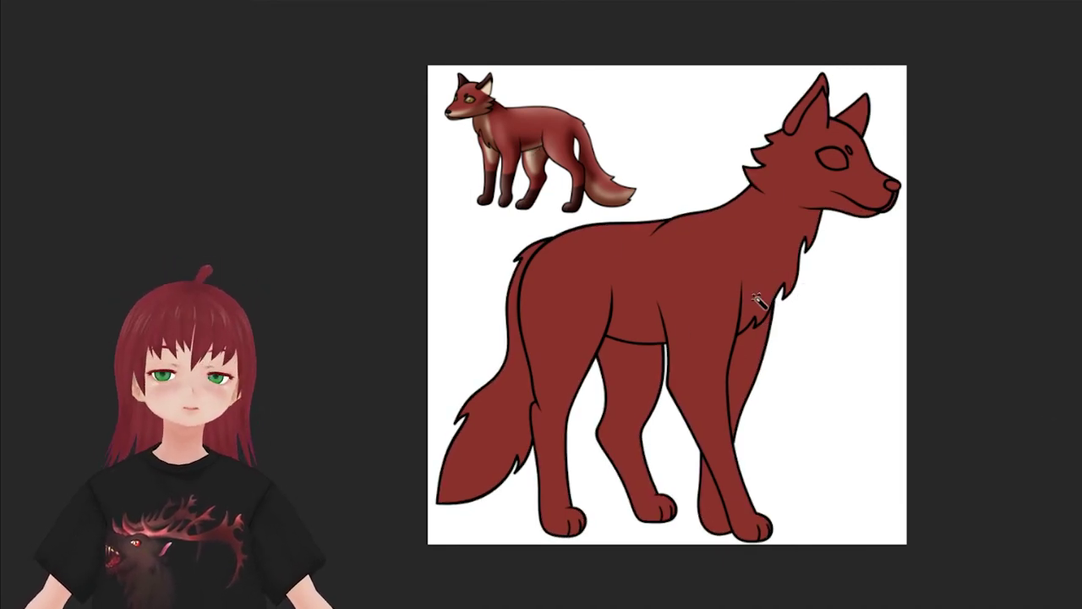
pyautogui.moveTo(815, 225)
pyautogui.mouseDown()
pyautogui.moveTo(761, 288)
pyautogui.moveTo(792, 269)
pyautogui.mouseUp()
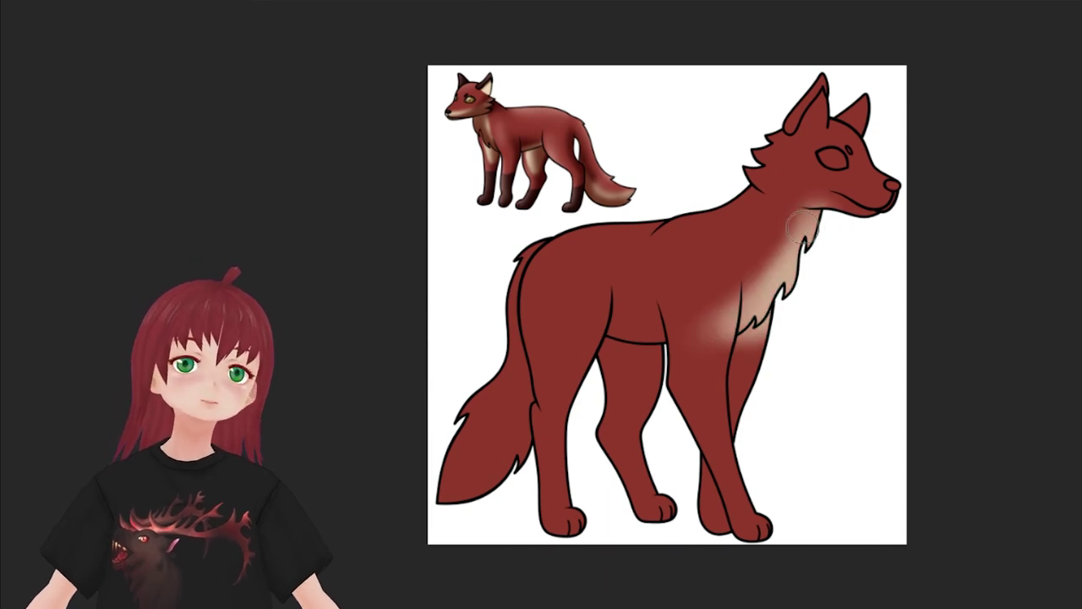
# - Airbrush beige over the wolf's cheek, muzzle, jaw and upper neck with a resized soft brush
pyautogui.scroll(3, 803, 227)
pyautogui.rightClick(725, 229)
pyautogui.moveTo(736, 212); pyautogui.dragTo(757, 194)
pyautogui.press('Return')
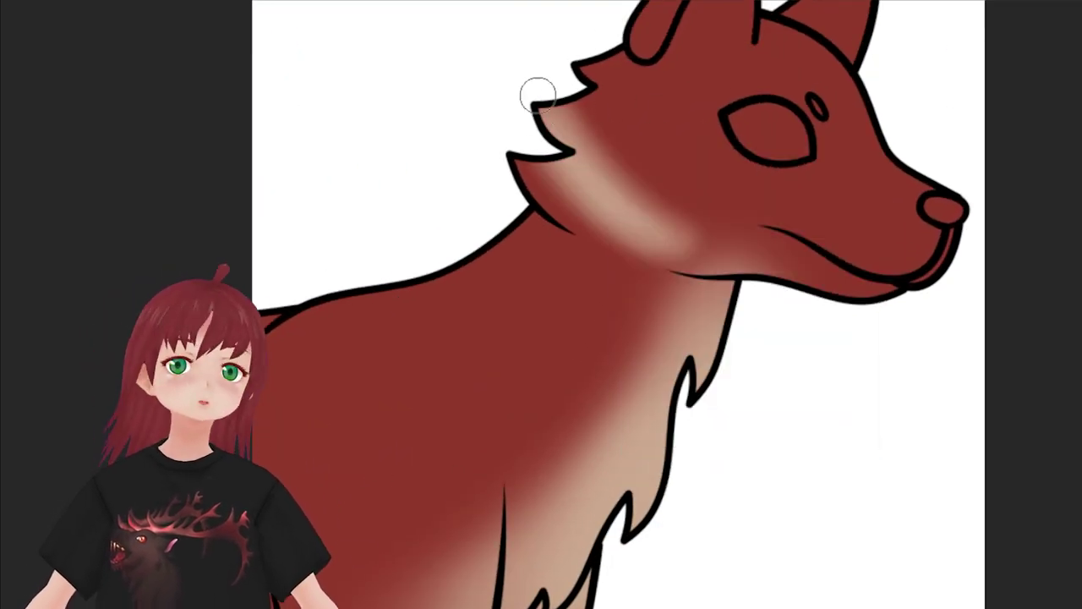
pyautogui.moveTo(538, 94)
pyautogui.mouseDown()
pyautogui.moveTo(512, 155)
pyautogui.moveTo(888, 228)
pyautogui.mouseUp()
pyautogui.moveTo(550, 127)
pyautogui.mouseDown()
pyautogui.moveTo(648, 179)
pyautogui.moveTo(869, 224)
pyautogui.moveTo(786, 211)
pyautogui.mouseUp()
pyautogui.moveTo(556, 89); pyautogui.dragTo(761, 254)
pyautogui.moveTo(694, 246); pyautogui.dragTo(778, 254)
pyautogui.moveTo(694, 211); pyautogui.dragTo(862, 203)
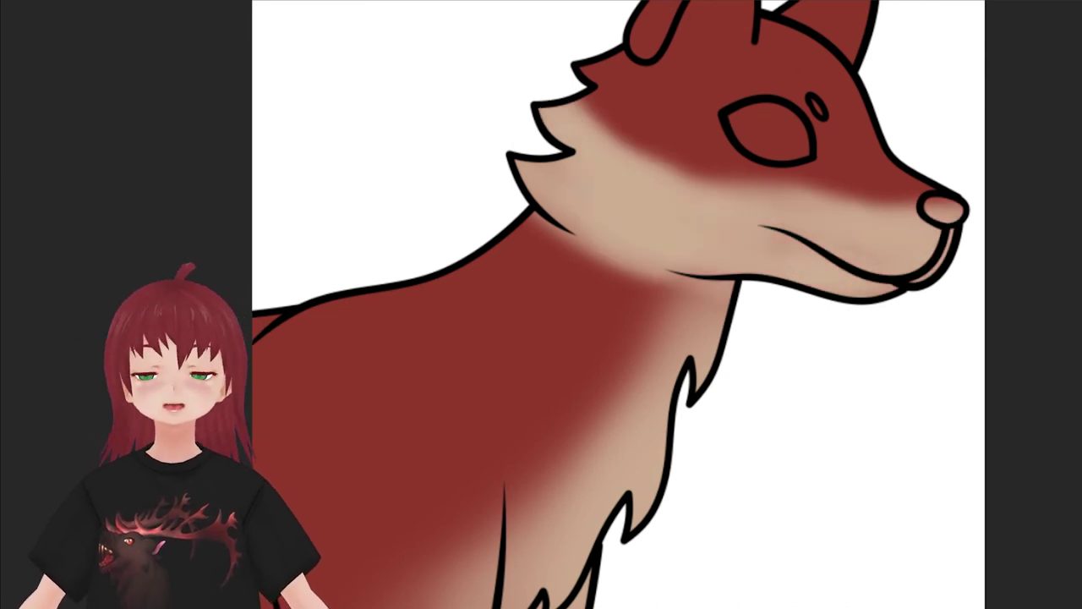
# - Paint dark red over the forehead and upper snout and trim the beige under the jaw
pyautogui.rightClick(667, 88)
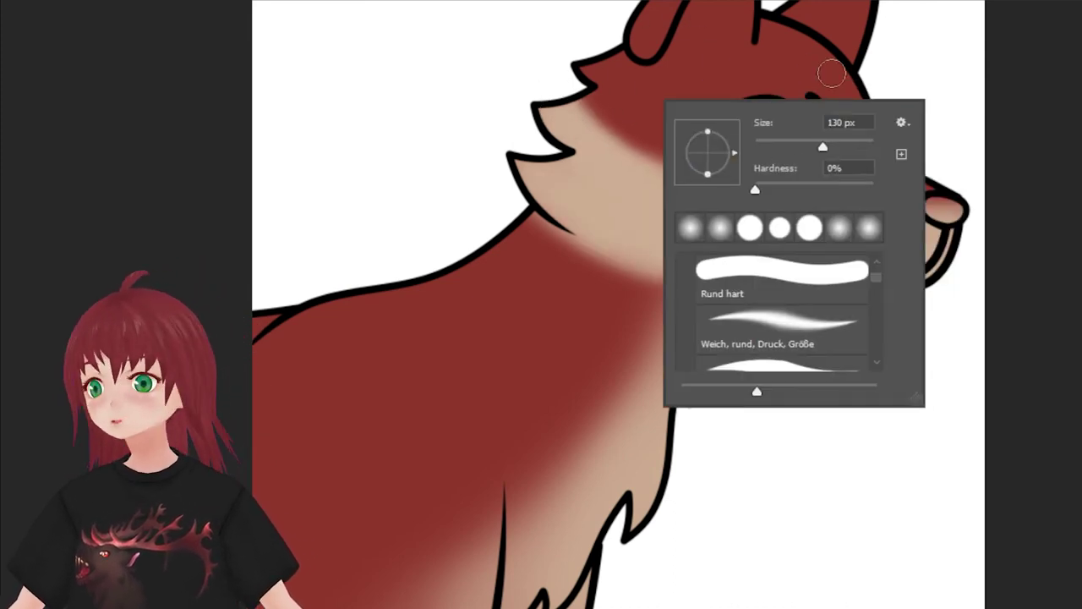
pyautogui.press('Escape')
pyautogui.moveTo(567, 93); pyautogui.dragTo(876, 176)
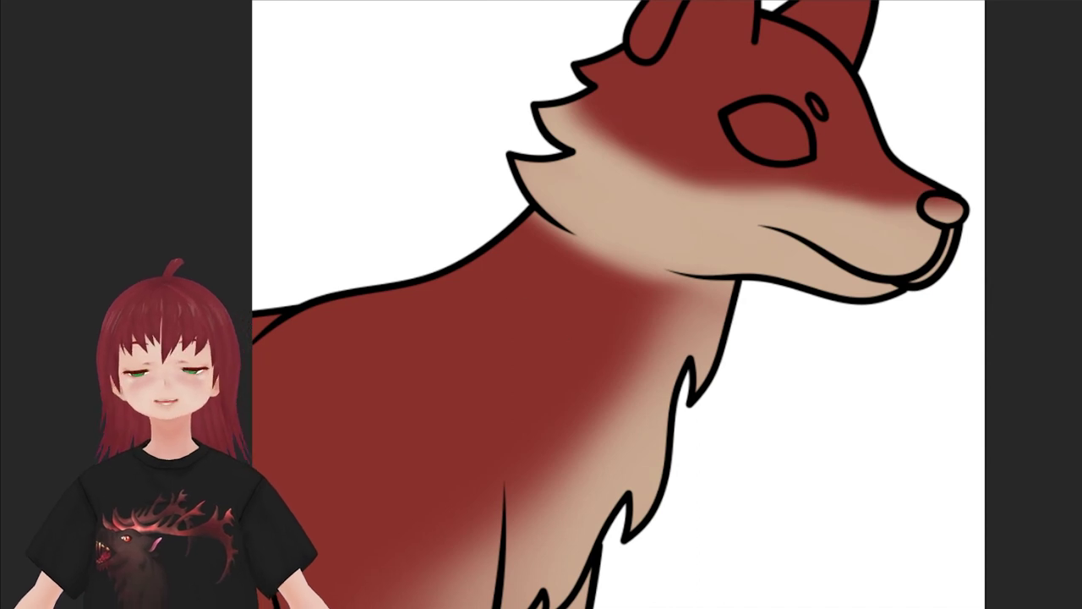
pyautogui.click(615, 259)
pyautogui.moveTo(575, 259)
pyautogui.mouseDown()
pyautogui.moveTo(749, 303)
pyautogui.moveTo(565, 324)
pyautogui.moveTo(702, 217)
pyautogui.mouseUp()
# - Brush beige along the neck and chest edge, undoing unwanted strokes
pyautogui.scroll(-2, 702, 217)
pyautogui.rightClick(812, 288)
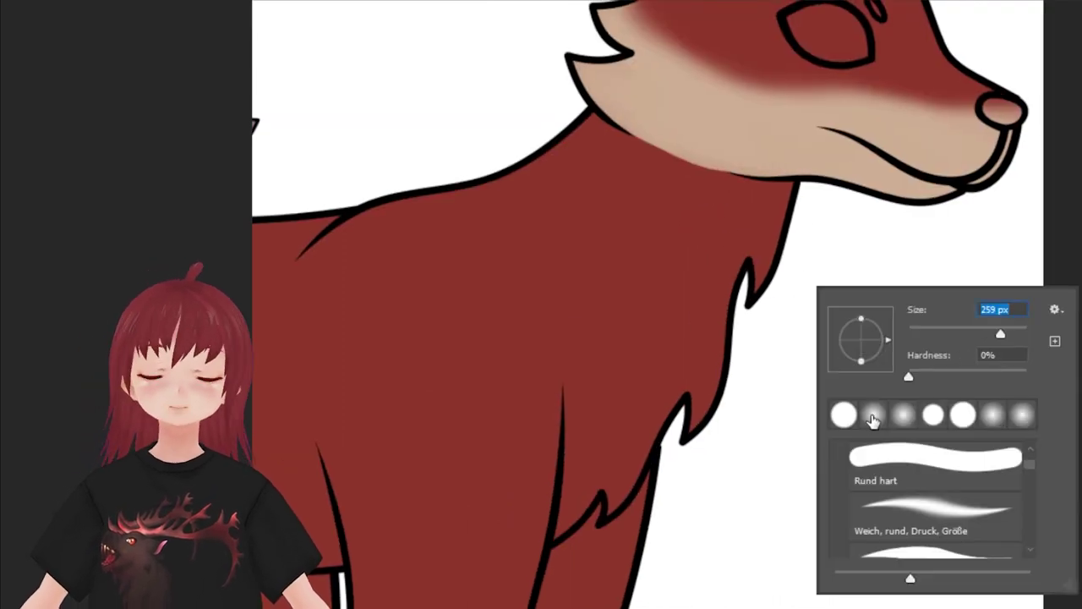
pyautogui.press('Return')
pyautogui.moveTo(765, 186); pyautogui.dragTo(782, 224)
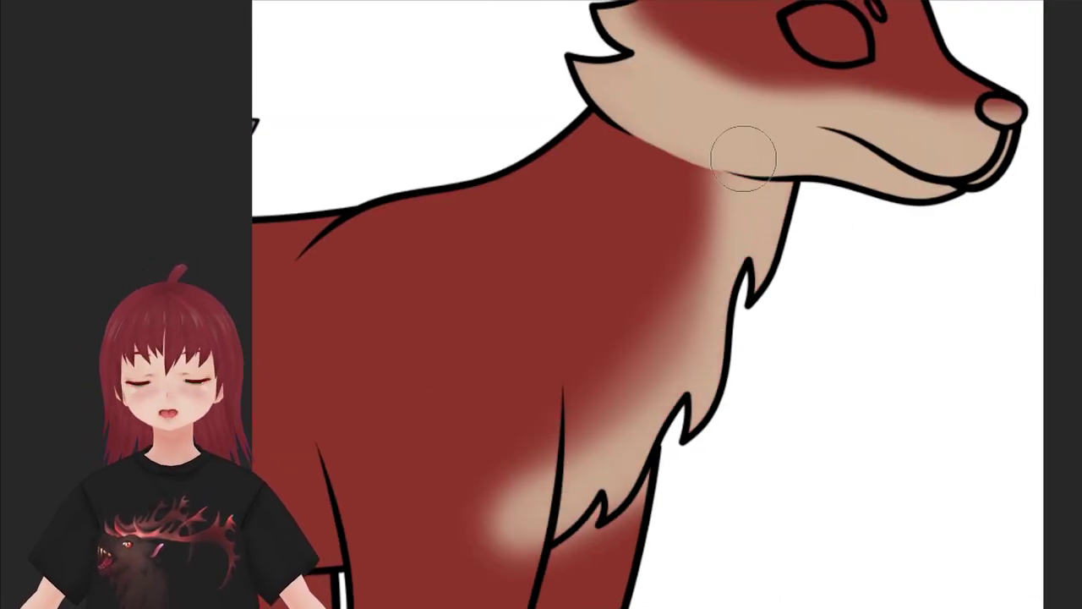
pyautogui.moveTo(741, 150); pyautogui.dragTo(718, 363)
pyautogui.hotkey('ctrl', 'z')
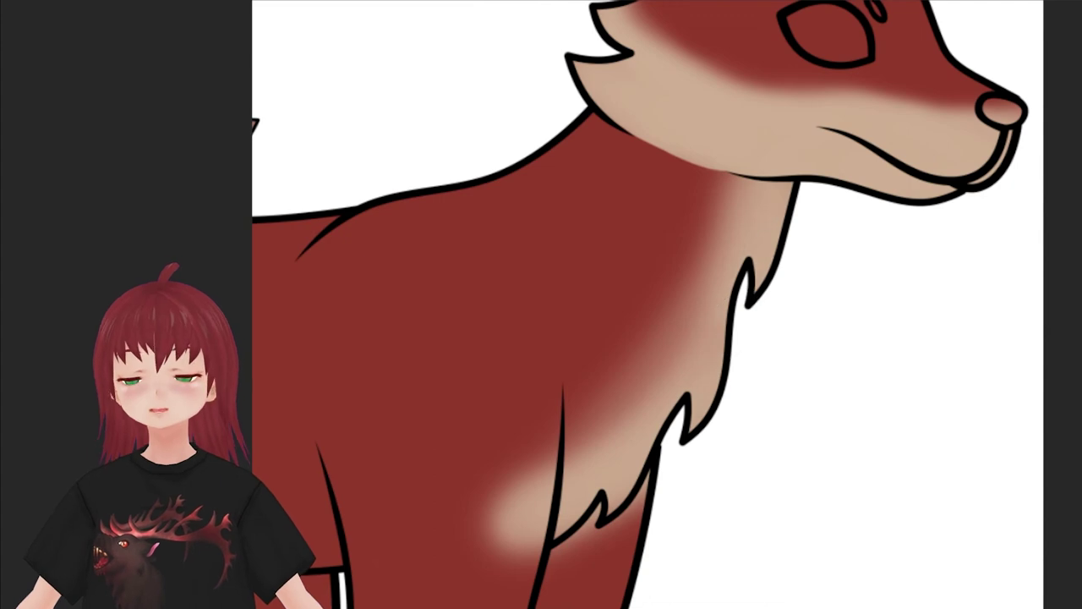
pyautogui.moveTo(753, 254); pyautogui.dragTo(482, 533)
pyautogui.scroll(-3, 785, 297)
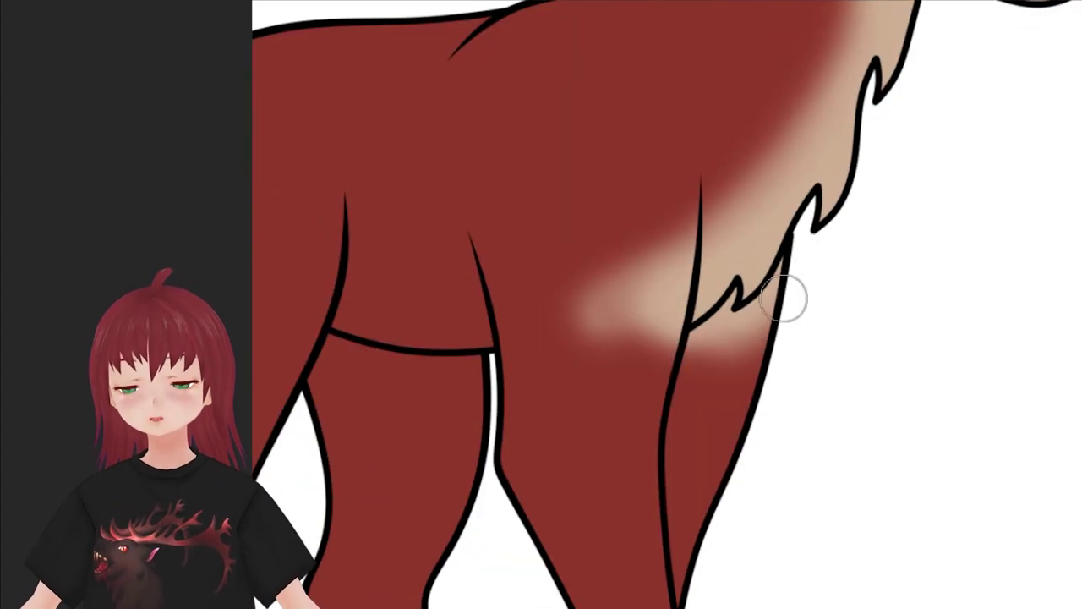
pyautogui.hotkey('ctrl', 'z')
# - Paint beige down the front leg and across the middle leg, undoing a stray patch
pyautogui.moveTo(671, 198); pyautogui.dragTo(701, 203)
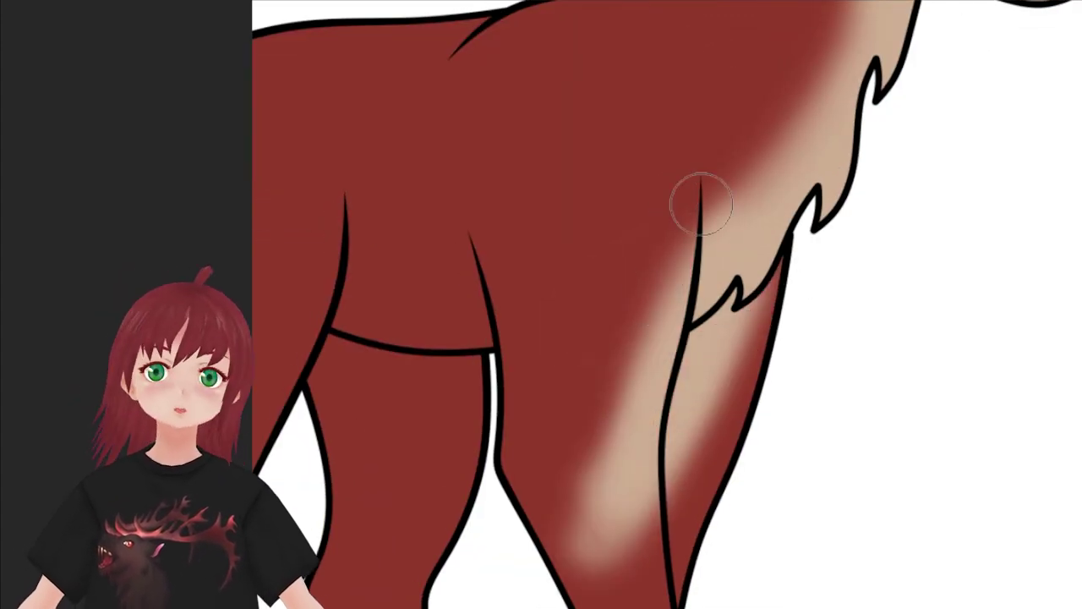
pyautogui.scroll(-3, 638, 223)
pyautogui.hscroll(-3, 756, 483)
pyautogui.scroll(1, 643, 254)
pyautogui.moveTo(643, 246)
pyautogui.mouseDown()
pyautogui.moveTo(558, 252)
pyautogui.moveTo(556, 265)
pyautogui.moveTo(659, 241)
pyautogui.mouseUp()
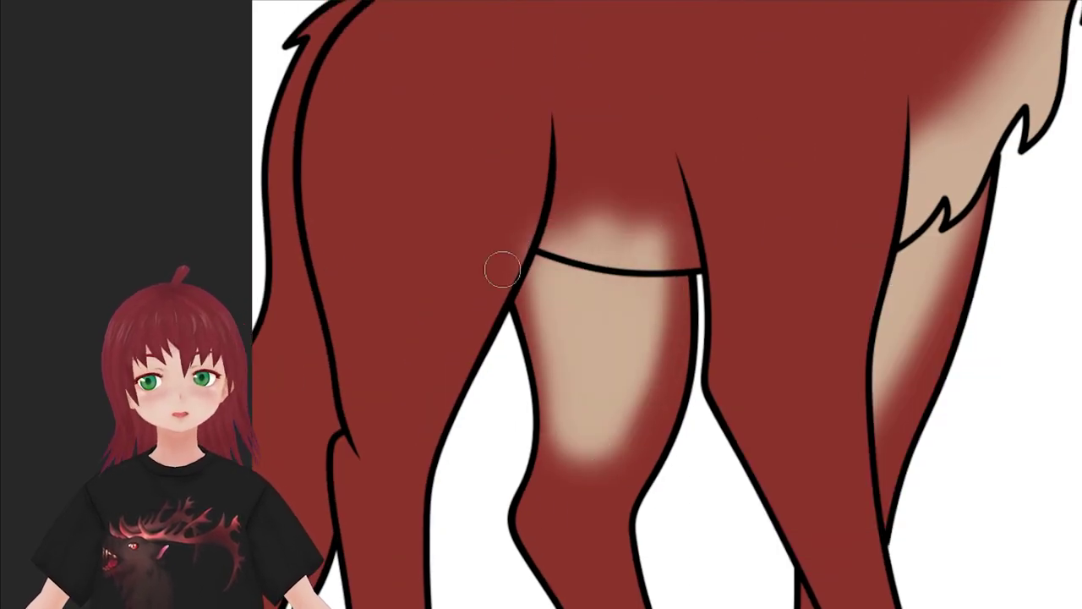
pyautogui.moveTo(744, 224); pyautogui.dragTo(541, 203)
pyautogui.rightClick(647, 148)
pyautogui.press('Escape')
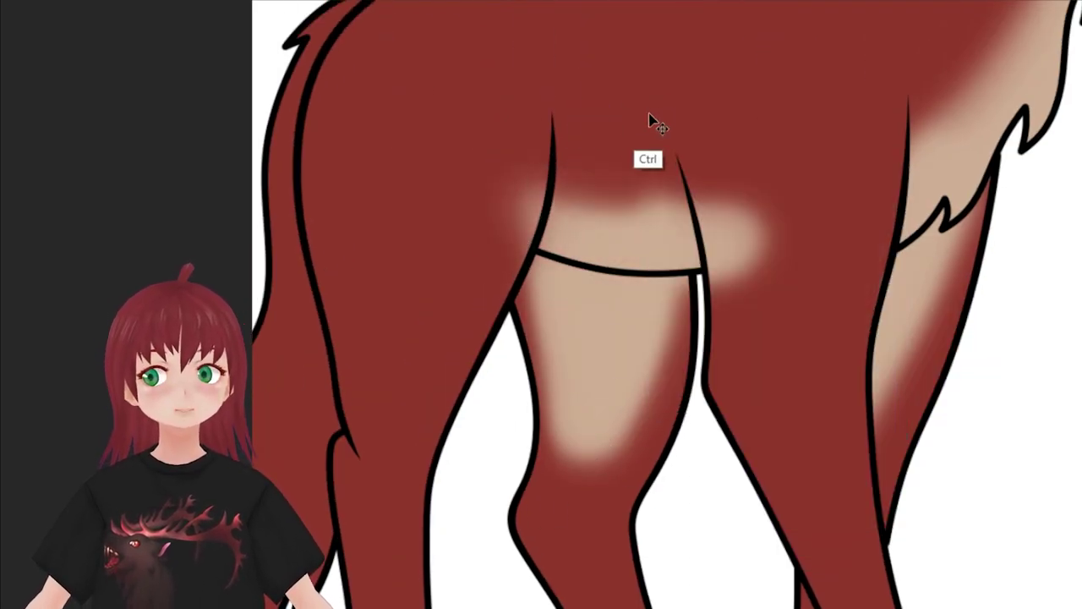
pyautogui.rightClick(649, 121)
pyautogui.press('Escape')
pyautogui.hotkey('ctrl', 'z')
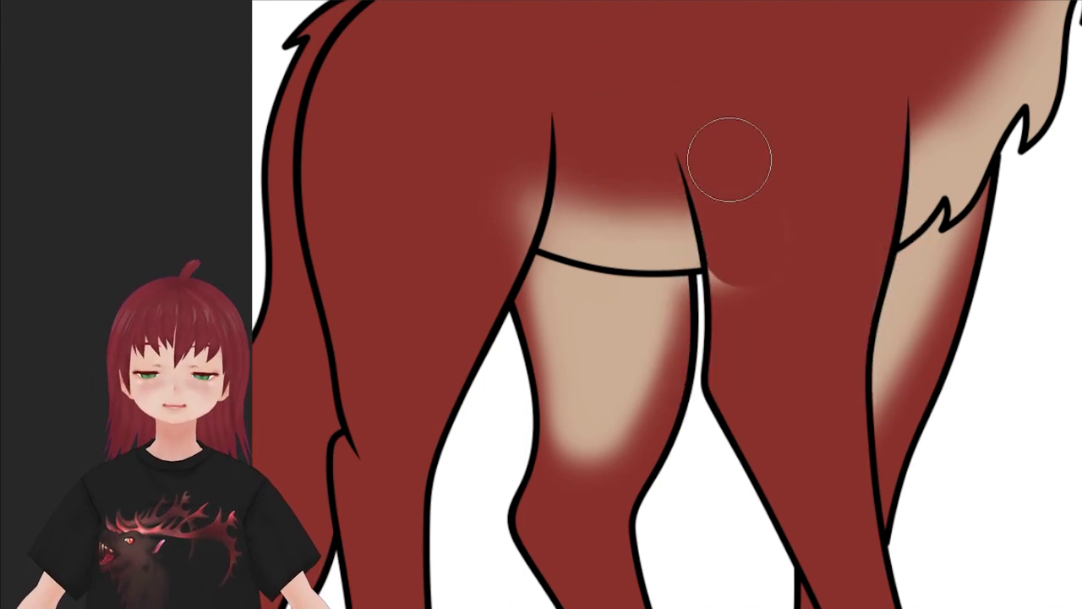
# - Shade the tail tip and leg beige, then paint dark red back over the left leg
pyautogui.moveTo(447, 290); pyautogui.dragTo(763, 53)
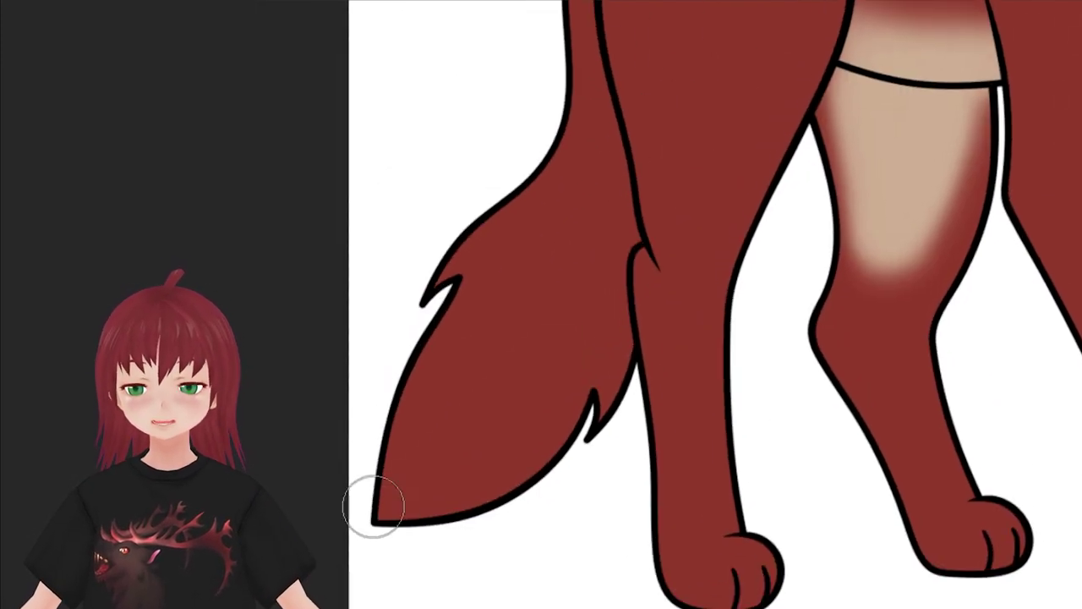
pyautogui.moveTo(375, 502)
pyautogui.mouseDown()
pyautogui.moveTo(633, 145)
pyautogui.moveTo(466, 570)
pyautogui.moveTo(447, 394)
pyautogui.mouseUp()
pyautogui.moveTo(669, 76)
pyautogui.mouseDown()
pyautogui.moveTo(686, 89)
pyautogui.moveTo(686, 283)
pyautogui.moveTo(675, 271)
pyautogui.mouseUp()
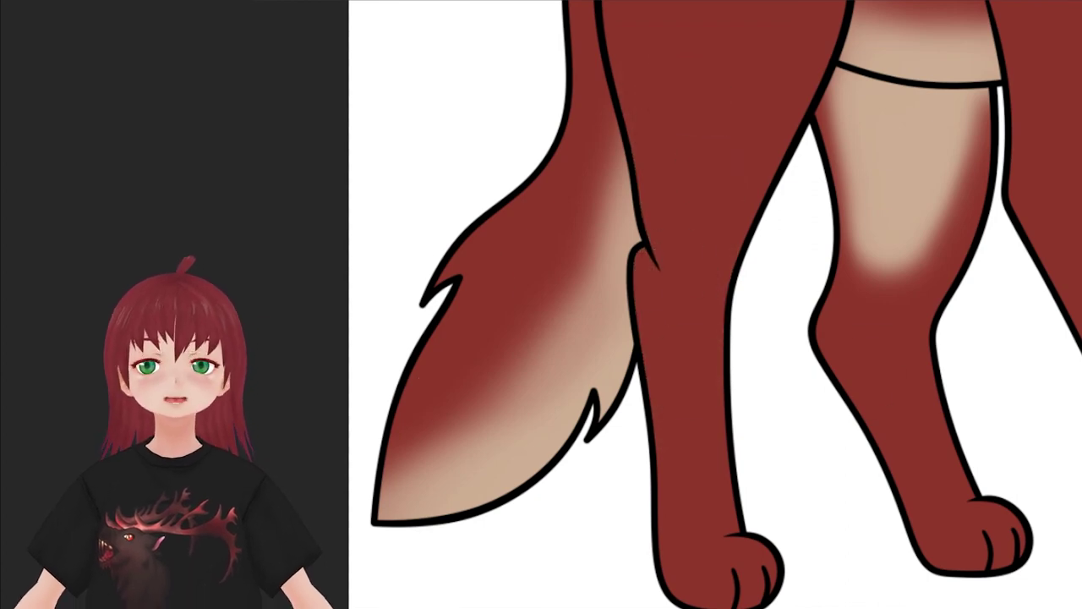
# - Paint a dark sock band on the hind leg, undoing a stray dab
pyautogui.rightClick(778, 387)
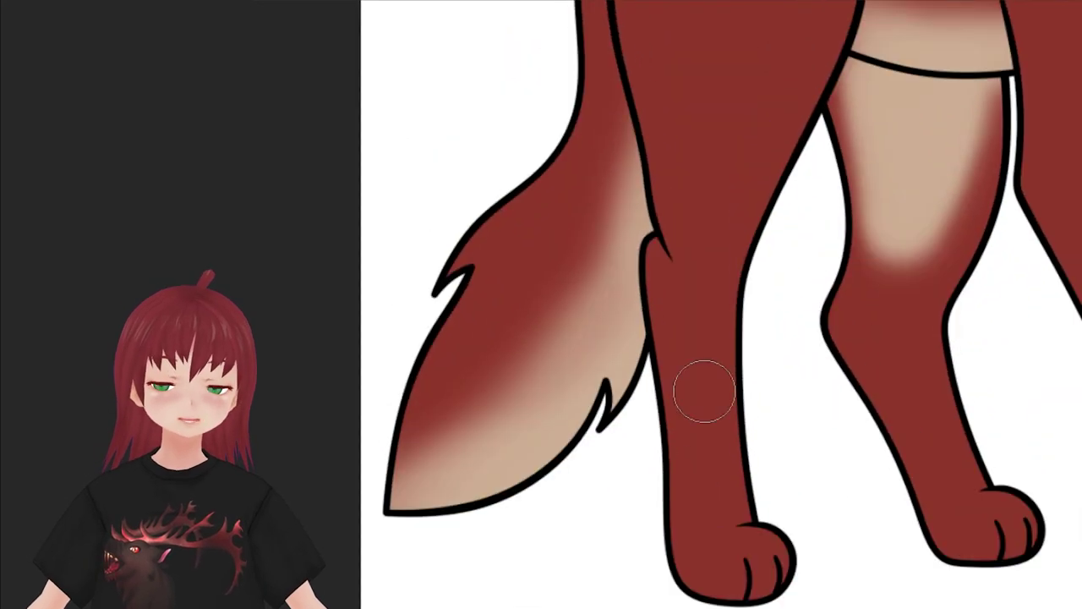
pyautogui.rightClick(775, 321)
pyautogui.moveTo(701, 387)
pyautogui.mouseDown()
pyautogui.moveTo(727, 385)
pyautogui.moveTo(651, 381)
pyautogui.moveTo(669, 355)
pyautogui.mouseUp()
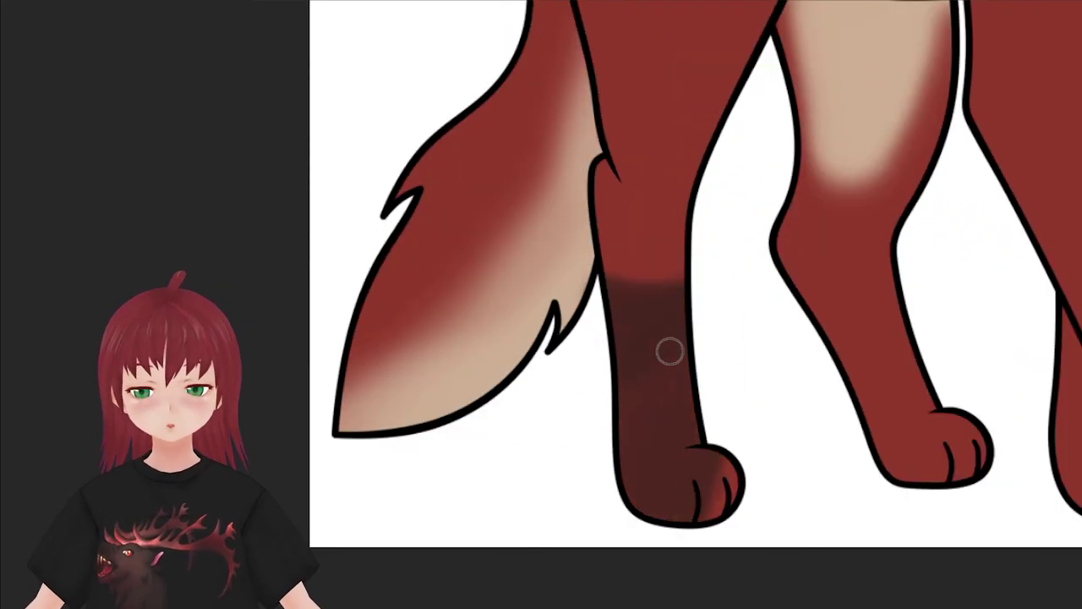
pyautogui.rightClick(665, 351)
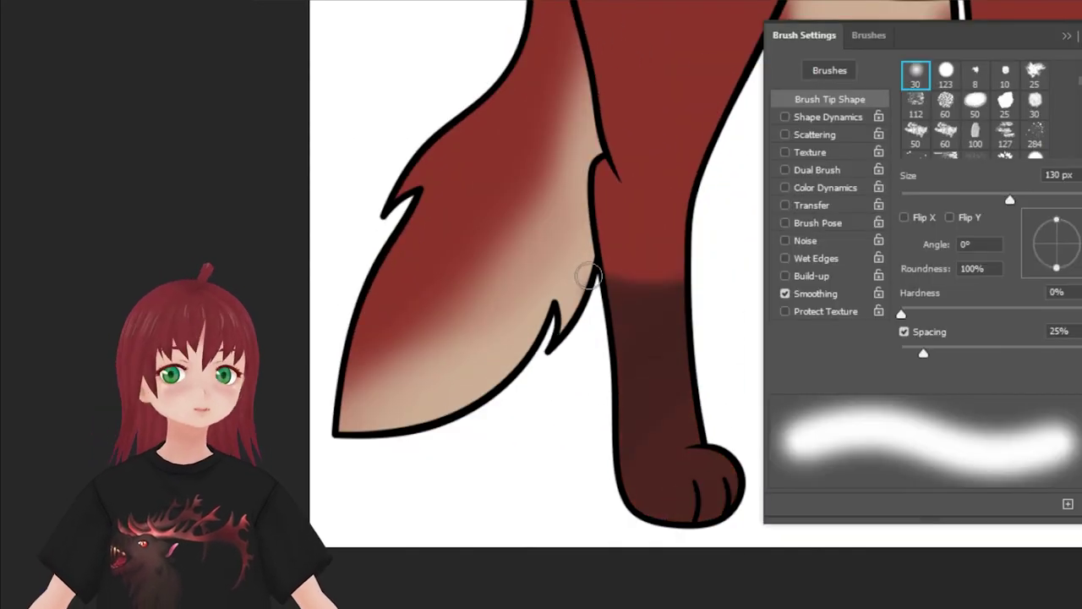
pyautogui.press('F5')
pyautogui.moveTo(584, 271); pyautogui.dragTo(560, 277)
pyautogui.hotkey('ctrl', 'z')
# - Paint the right foreleg dark brown down to and over the top of the paw
pyautogui.rightClick(588, 212)
pyautogui.press('Escape')
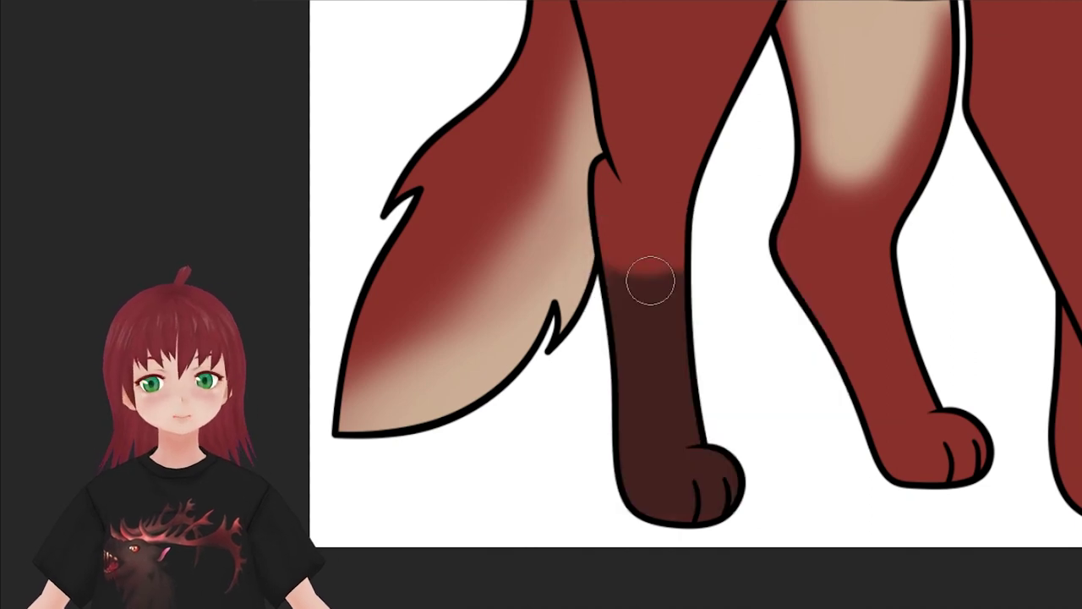
pyautogui.moveTo(816, 326); pyautogui.dragTo(892, 291)
pyautogui.hotkey('ctrl', 'z')
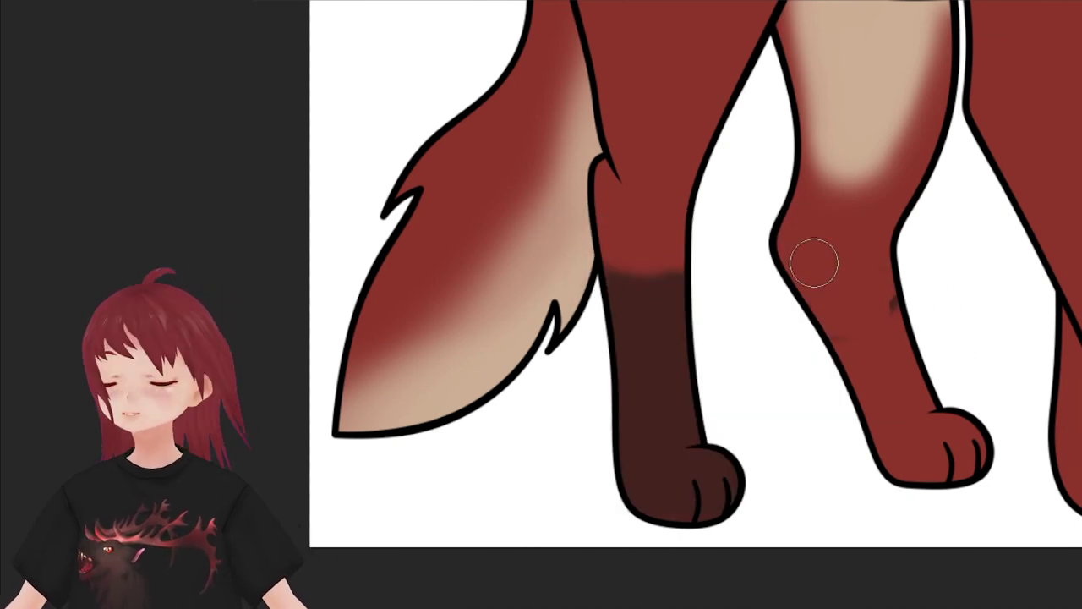
pyautogui.rightClick(640, 214)
pyautogui.press('Escape')
pyautogui.moveTo(774, 288); pyautogui.dragTo(900, 330)
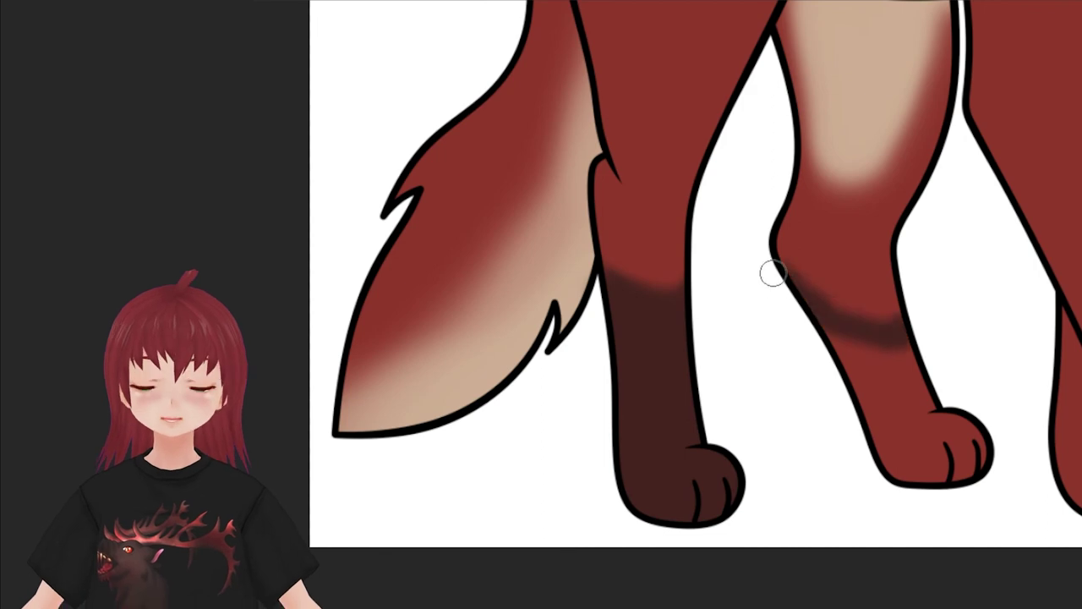
pyautogui.moveTo(801, 295); pyautogui.dragTo(843, 358)
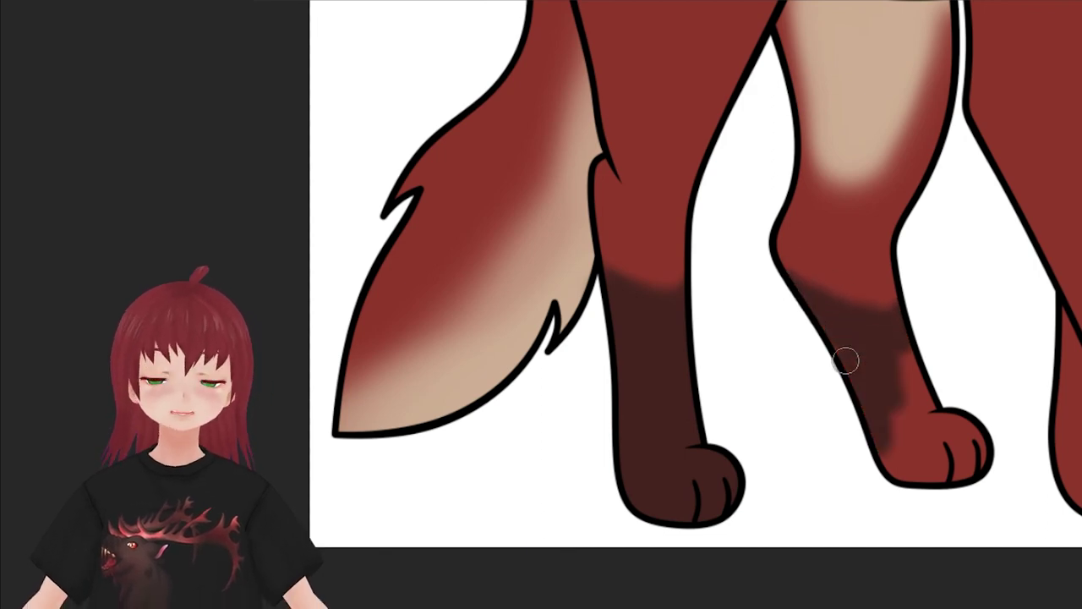
pyautogui.rightClick(812, 242)
pyautogui.press('Escape')
pyautogui.moveTo(938, 394); pyautogui.dragTo(929, 384)
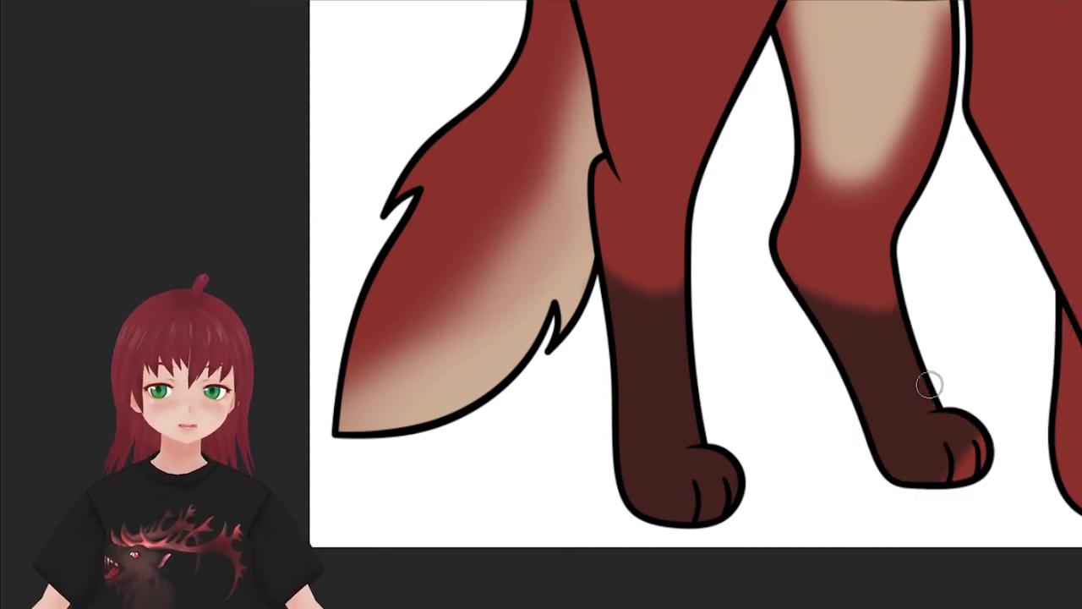
# - Give the next leg a dark brown sock, filling below the band, then pan to the rump
pyautogui.scroll(2, 990, 405)
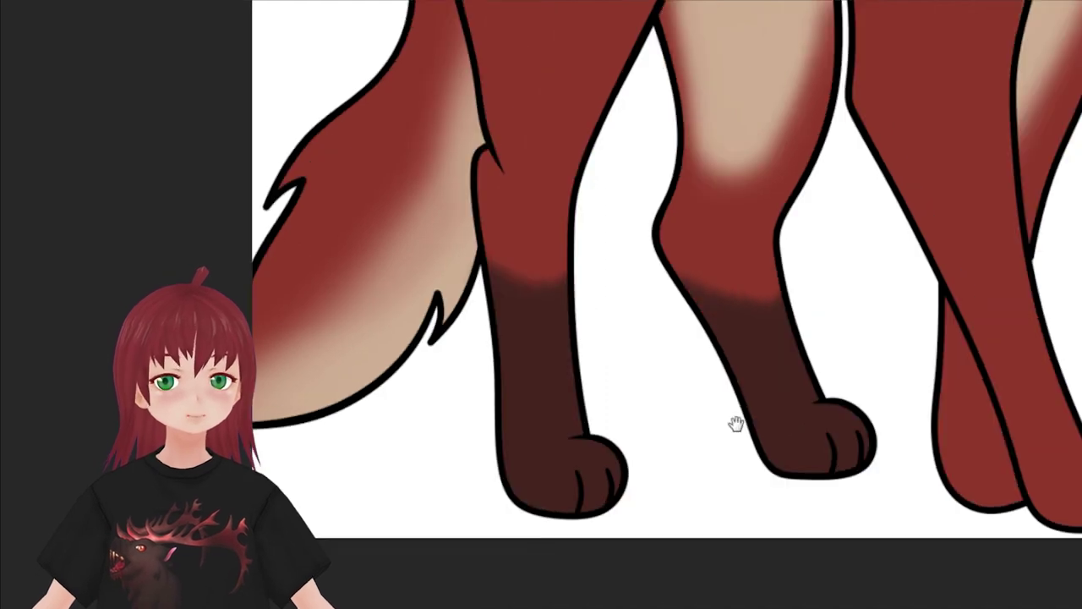
pyautogui.scroll(2, 733, 425)
pyautogui.moveTo(824, 279); pyautogui.dragTo(752, 306)
pyautogui.rightClick(869, 220)
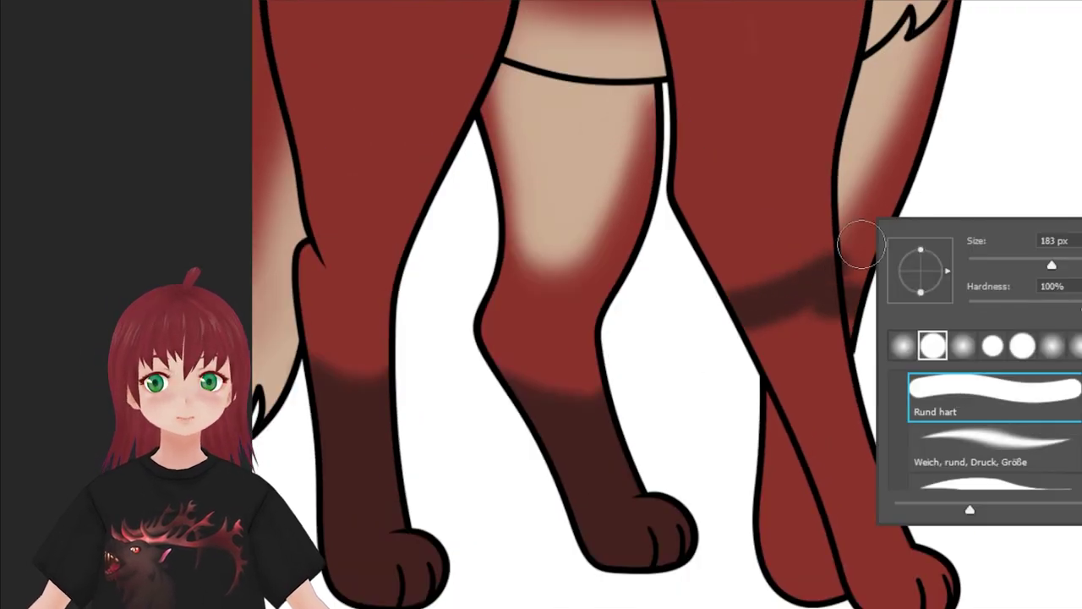
pyautogui.press('Escape')
pyautogui.moveTo(845, 296); pyautogui.dragTo(812, 346)
pyautogui.rightClick(909, 320)
pyautogui.press('Escape')
pyautogui.scroll(-3, 930, 211)
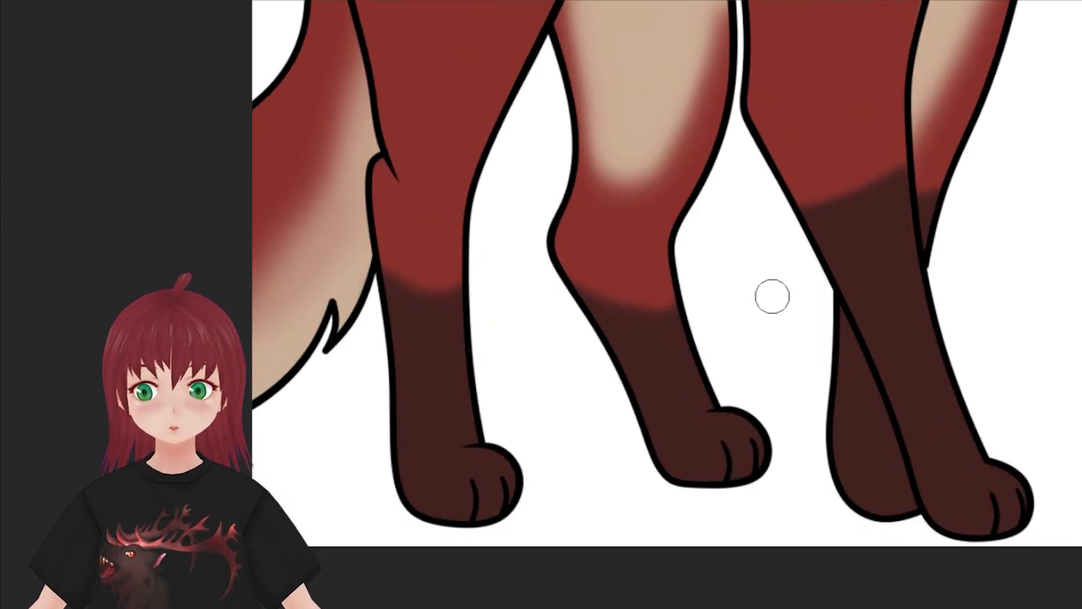
pyautogui.moveTo(771, 295); pyautogui.dragTo(693, 451)
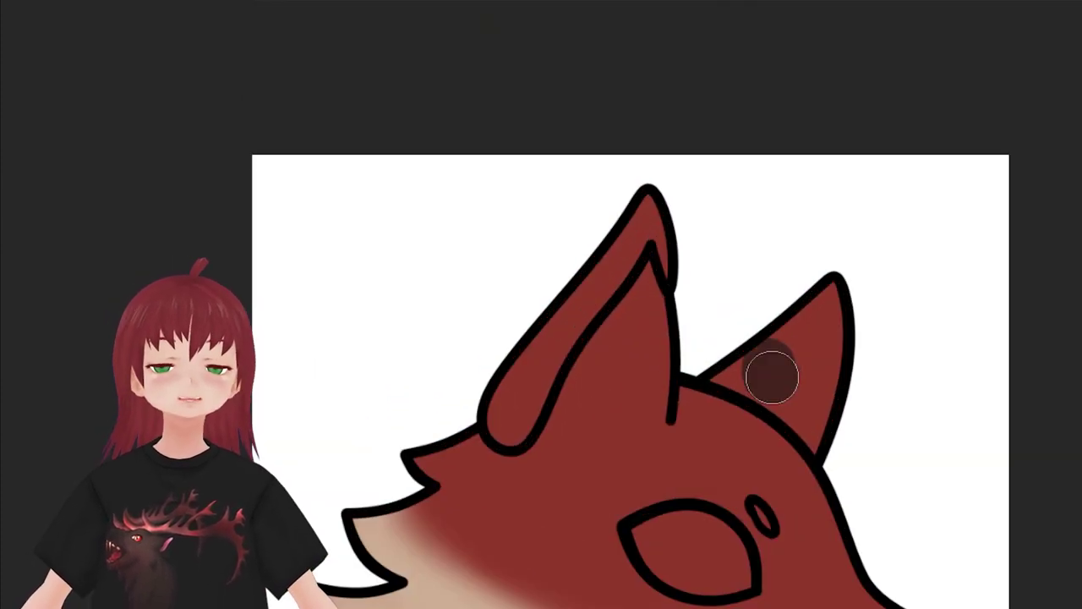
# - Paint both ears dark brown and fill the ear insides with cream sampled from the muzzle
pyautogui.moveTo(769, 374); pyautogui.dragTo(812, 338)
pyautogui.moveTo(575, 314); pyautogui.dragTo(510, 395)
pyautogui.press('alt')
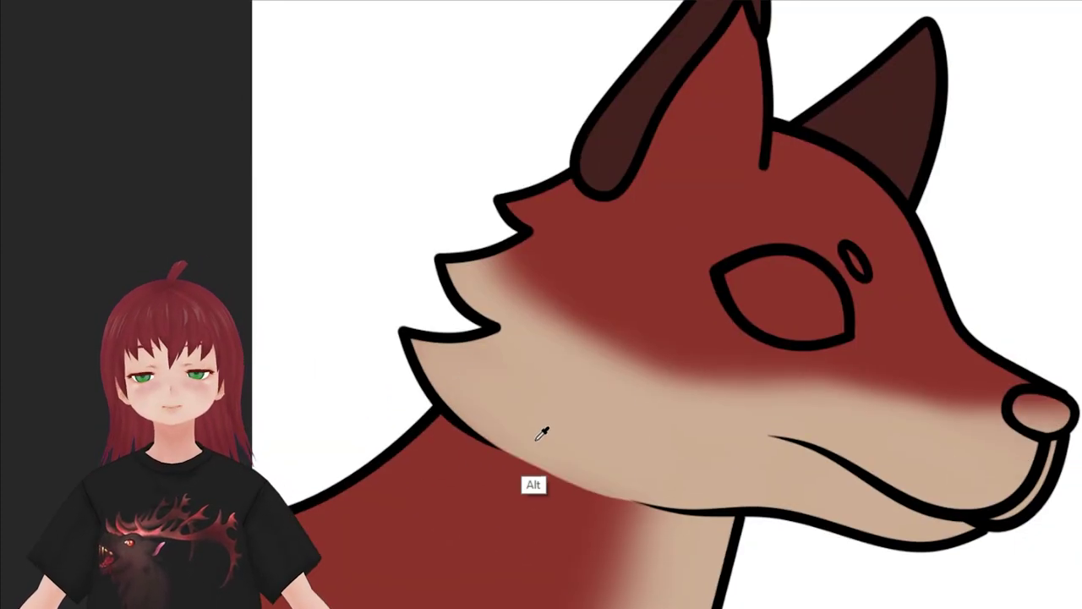
pyautogui.moveTo(668, 93)
pyautogui.mouseDown()
pyautogui.moveTo(604, 164)
pyautogui.moveTo(619, 157)
pyautogui.mouseUp()
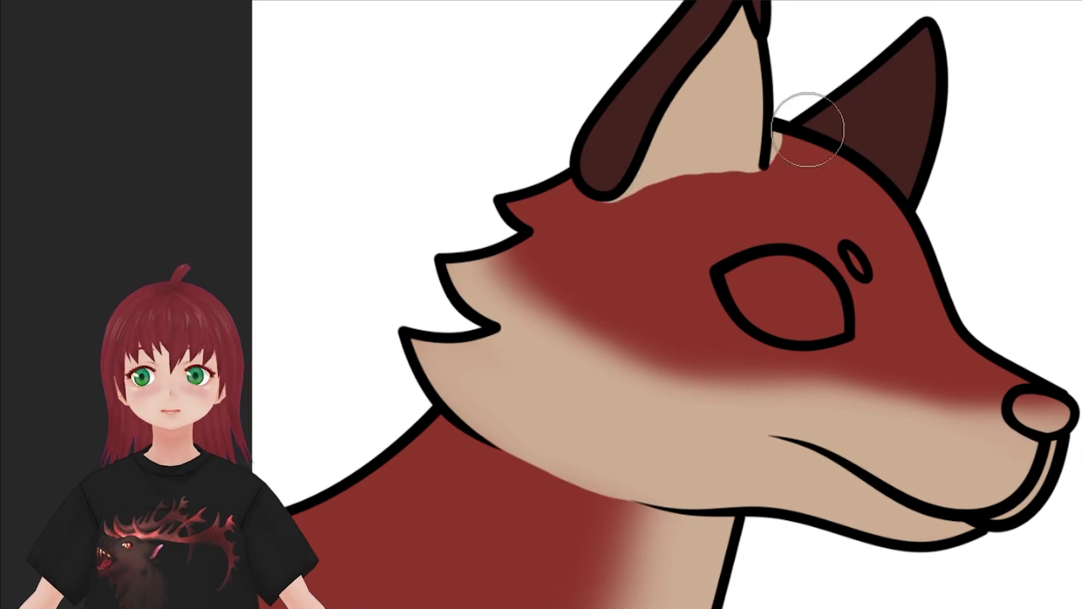
# - Resize the brush and paint the wolf's nose black
pyautogui.scroll(-3, 863, 286)
pyautogui.rightClick(855, 285)
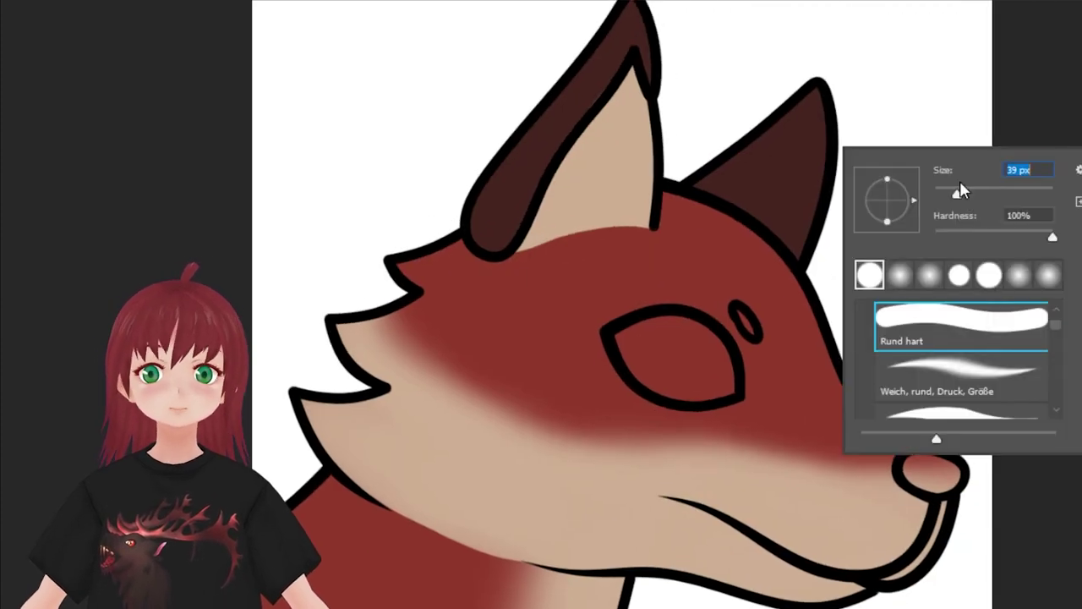
pyautogui.press('Escape')
pyautogui.moveTo(551, 188); pyautogui.dragTo(462, 251)
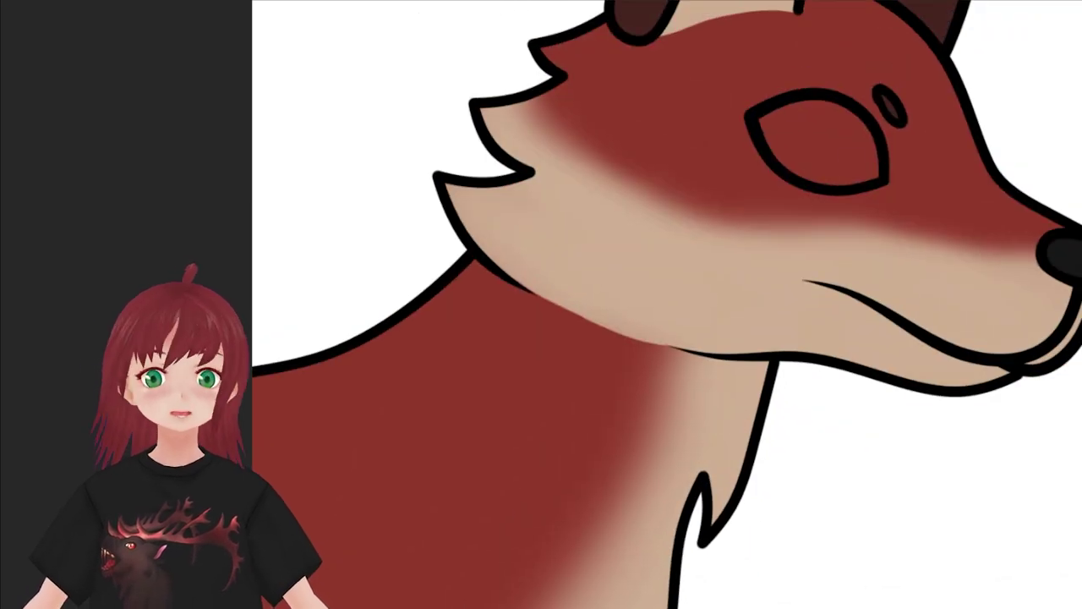
# - Paint the eye white with an amber iris, then softly darken the iris's lower-right and upper-left edges
pyautogui.moveTo(862, 127); pyautogui.dragTo(808, 155)
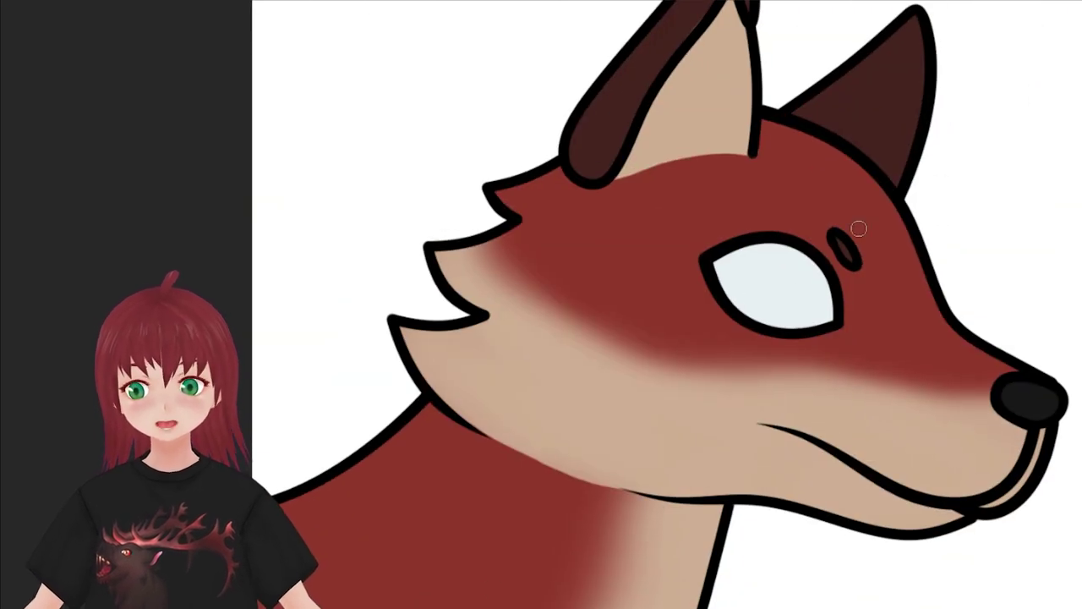
pyautogui.moveTo(738, 304); pyautogui.dragTo(784, 324)
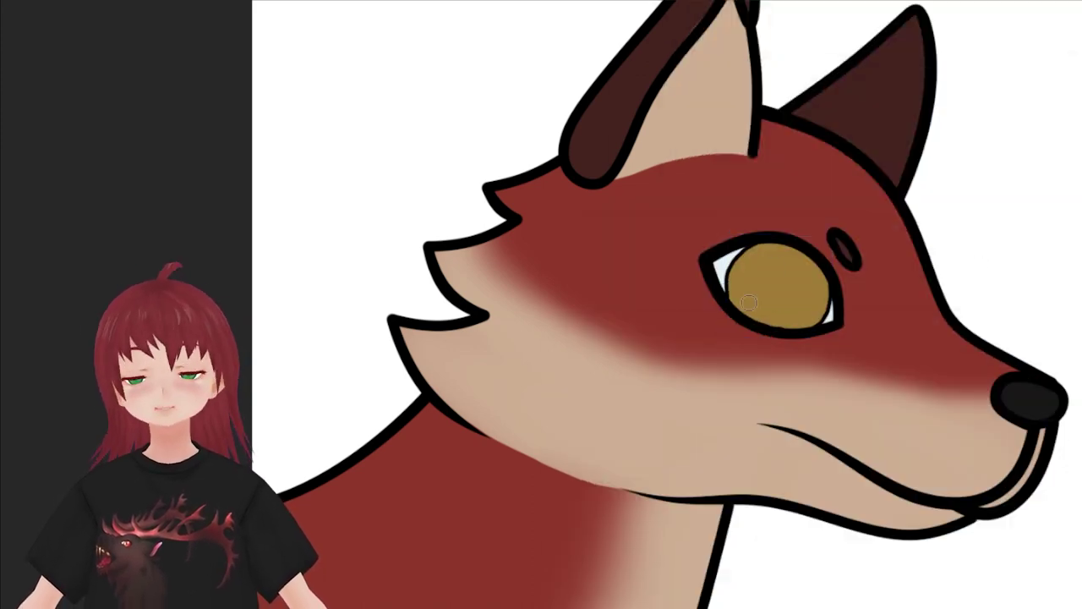
pyautogui.rightClick(851, 314)
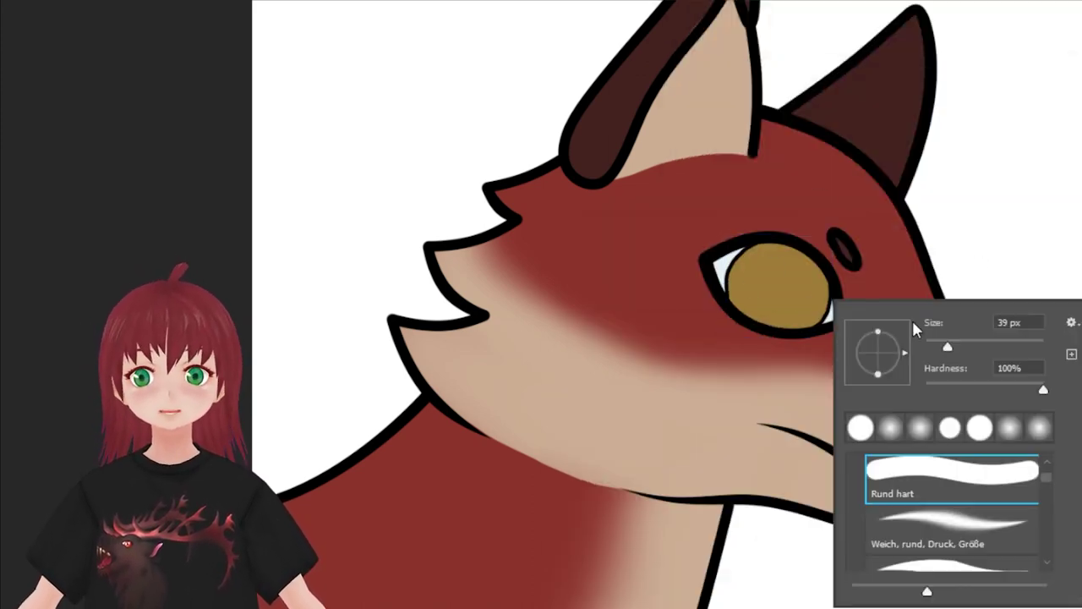
pyautogui.moveTo(790, 326); pyautogui.dragTo(829, 259)
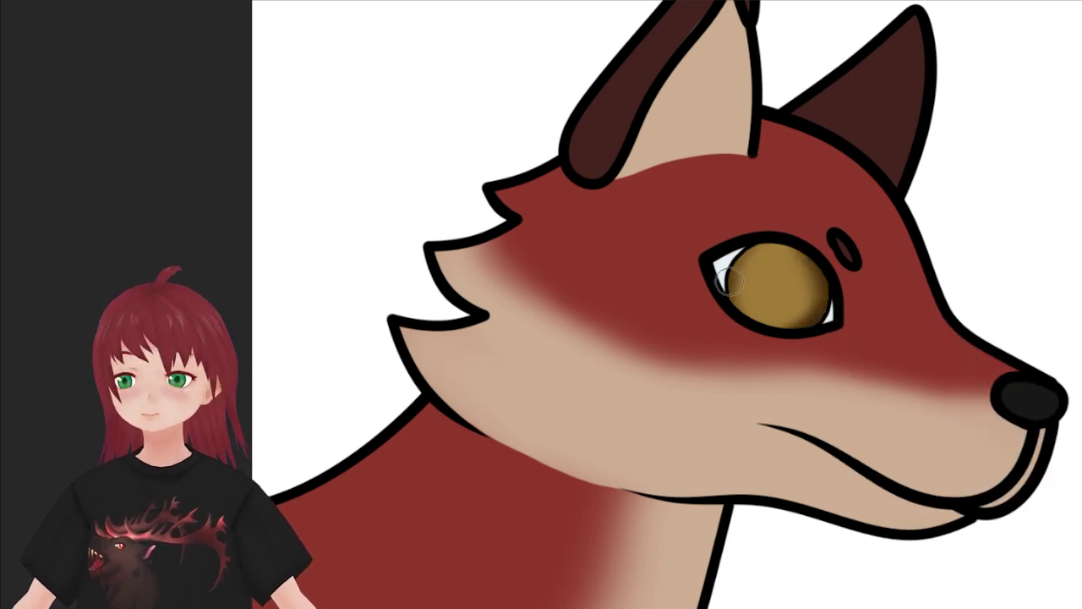
pyautogui.moveTo(729, 283); pyautogui.dragTo(752, 243)
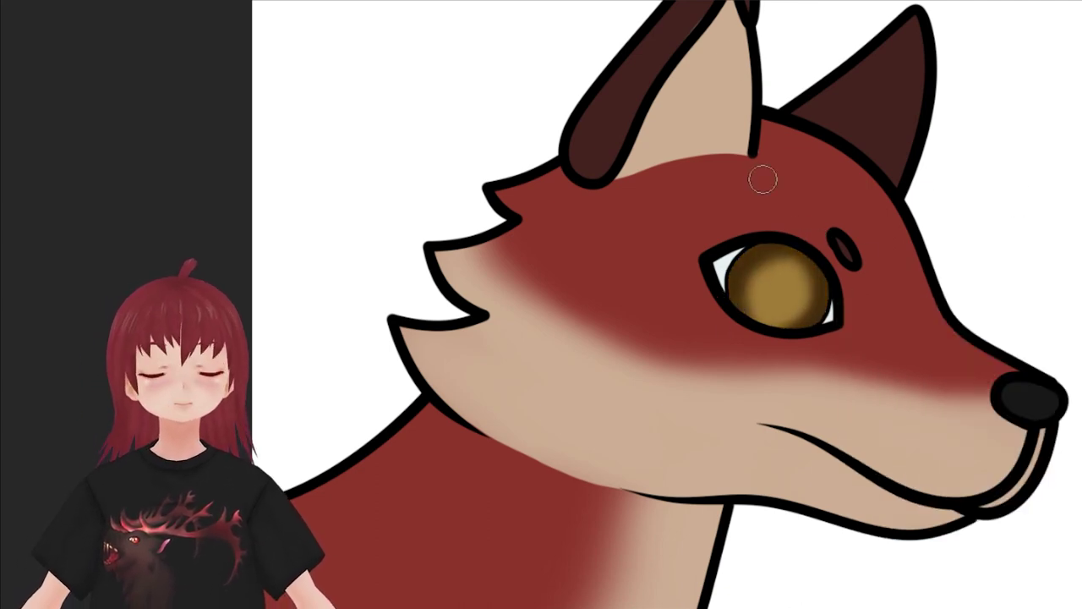
pyautogui.rightClick(785, 290)
pyautogui.press('Return')
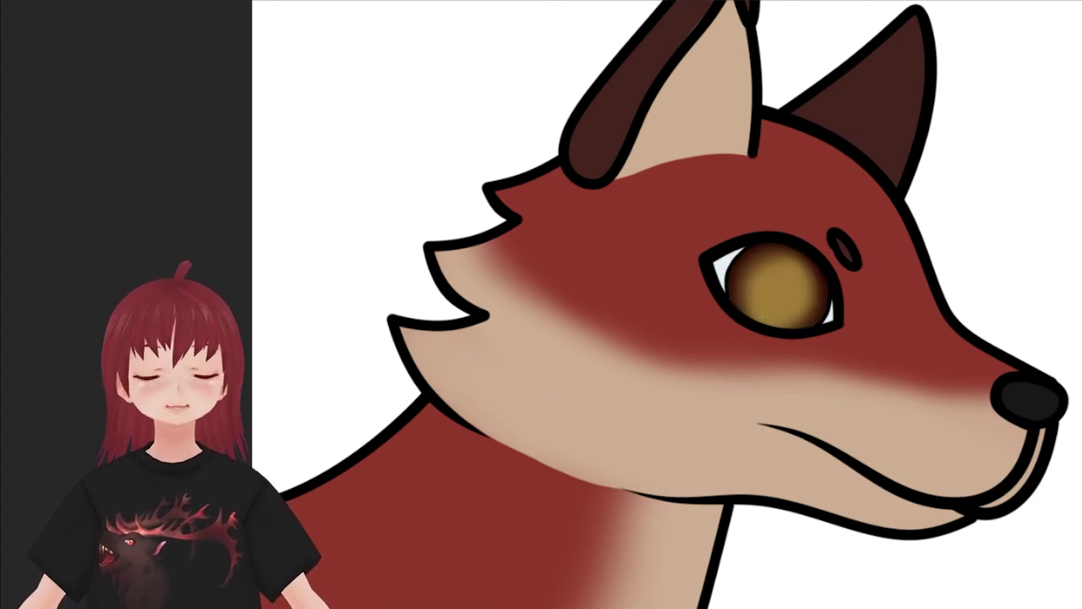
# - Paint a black vertical pupil in the amber iris and stretch it taller
pyautogui.rightClick(880, 321)
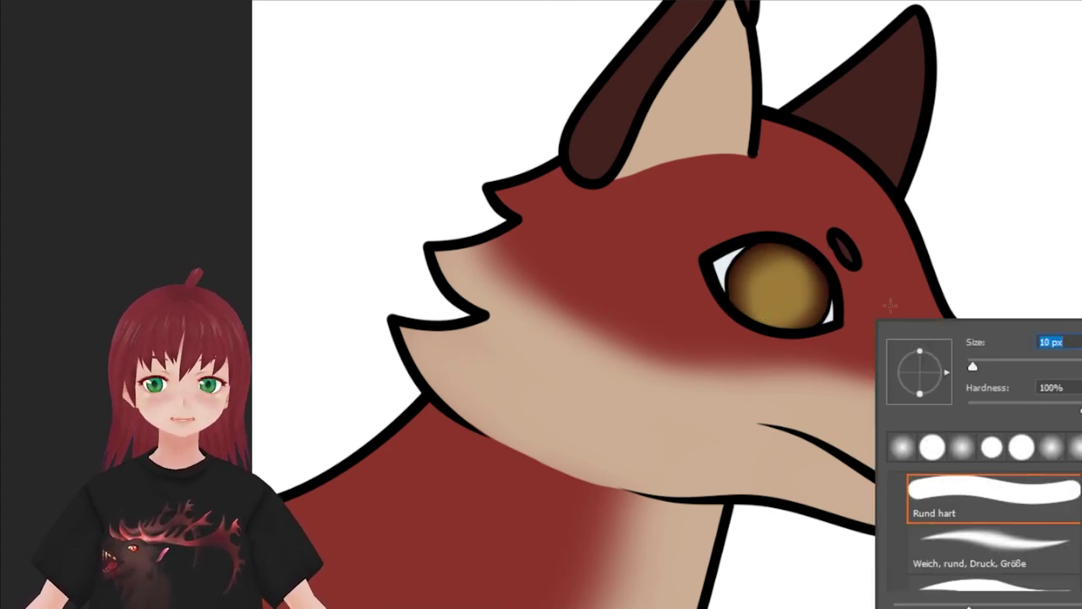
pyautogui.press('Return')
pyautogui.moveTo(792, 272); pyautogui.dragTo(789, 275)
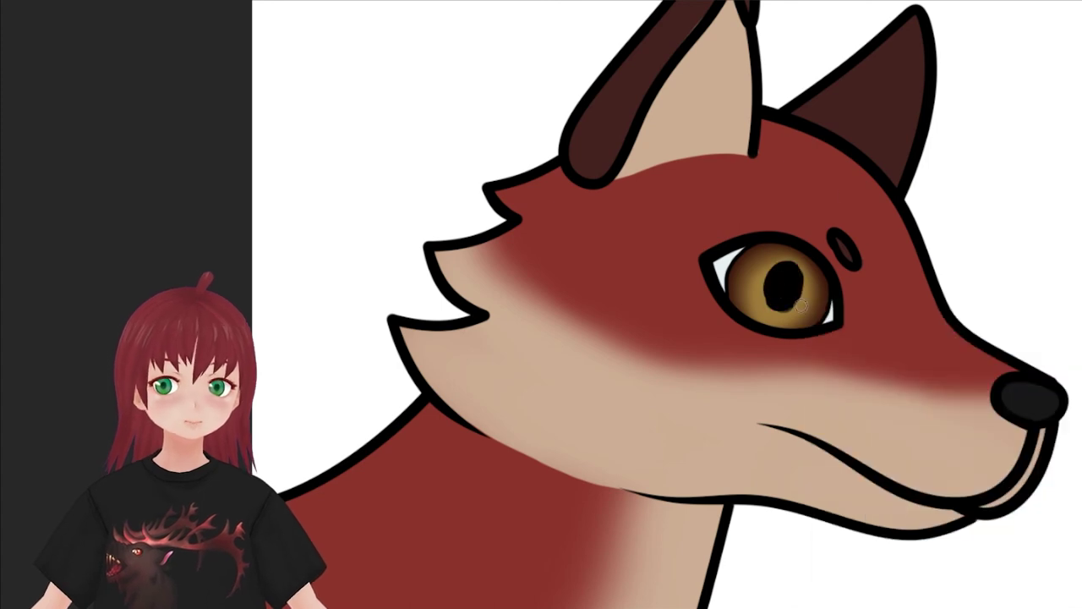
pyautogui.hotkey('ctrl', 'z')
pyautogui.hotkey('ctrl', 'z')
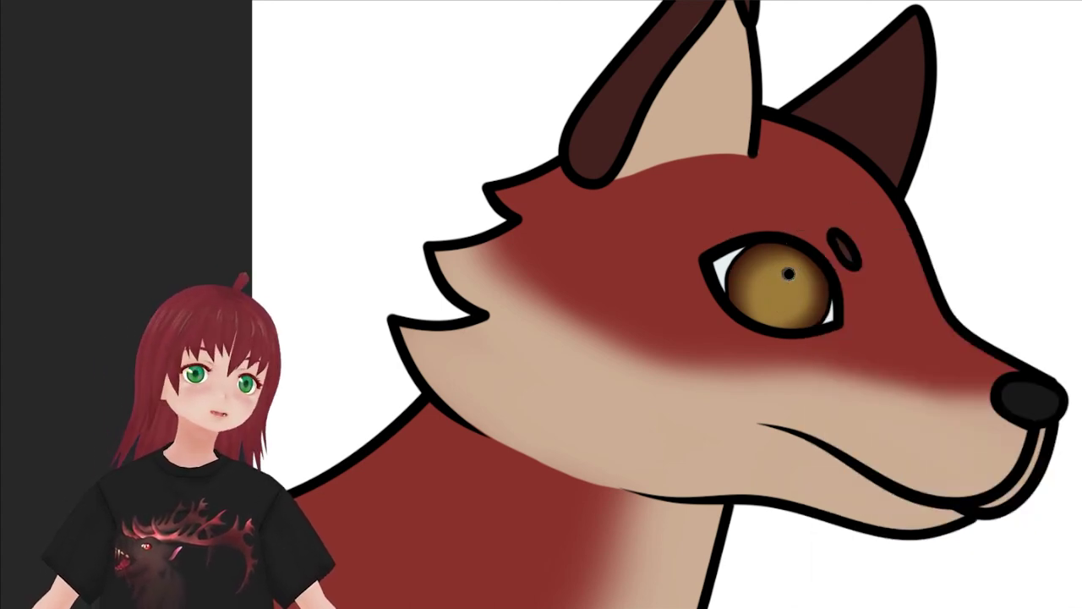
pyautogui.moveTo(783, 269); pyautogui.dragTo(789, 275)
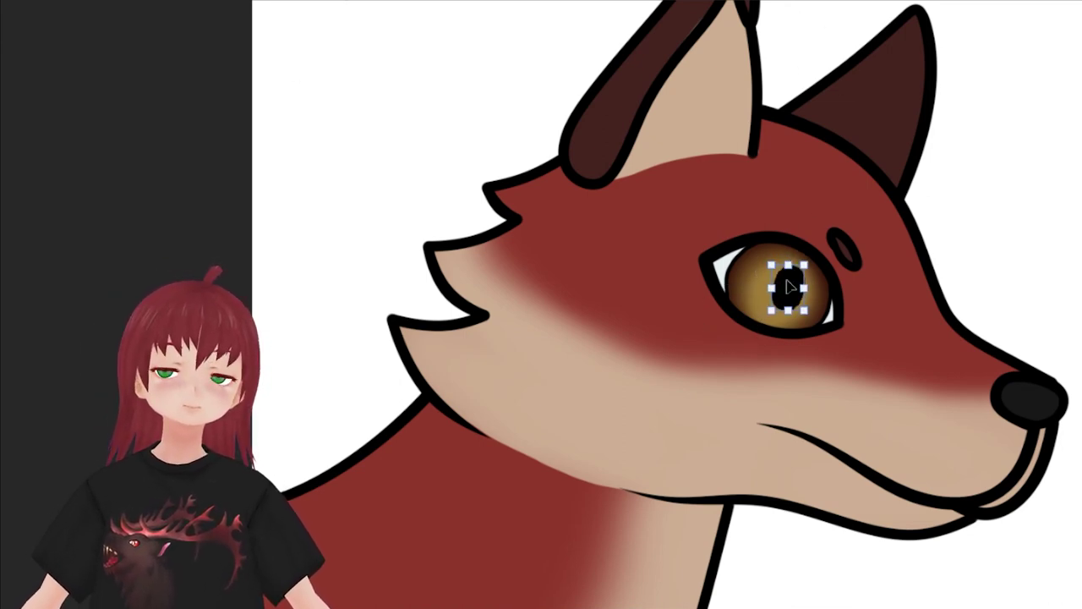
pyautogui.moveTo(788, 310); pyautogui.dragTo(788, 315)
pyautogui.moveTo(788, 265); pyautogui.dragTo(789, 260)
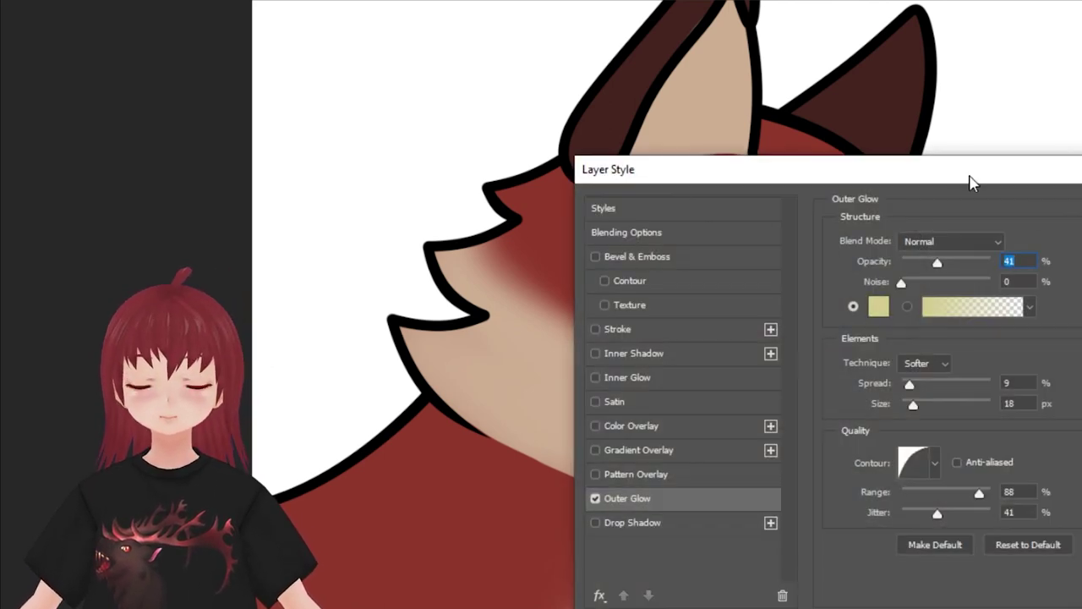
# - Set a large soft brush and paint a white glint on the pupil
pyautogui.rightClick(789, 257)
pyautogui.moveTo(888, 269); pyautogui.dragTo(921, 268)
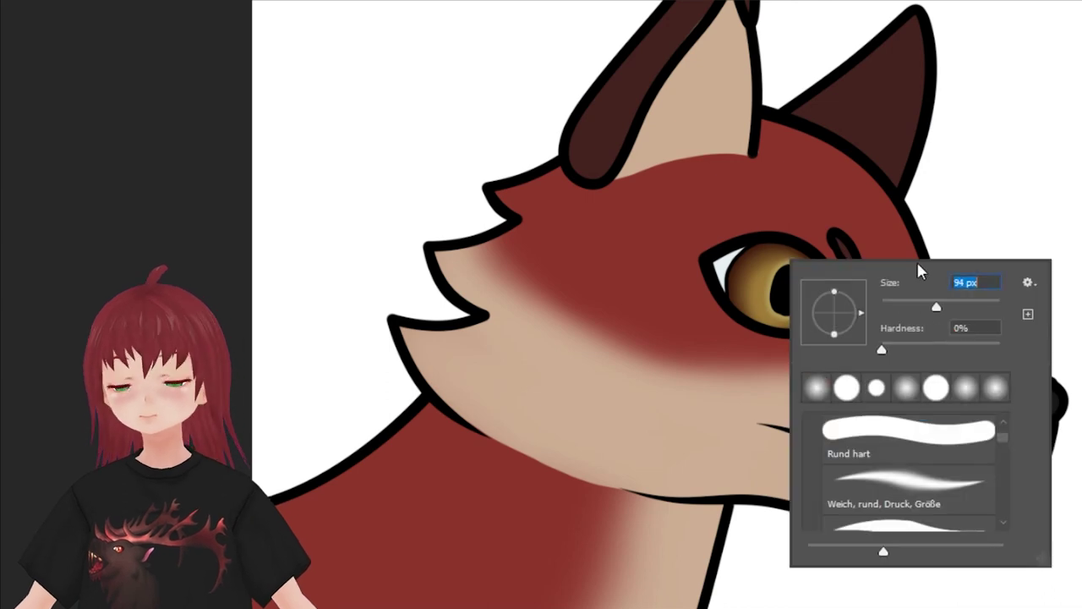
pyautogui.press('Return')
pyautogui.moveTo(790, 279); pyautogui.dragTo(795, 246)
# - Choose a soft round brush tip in the brush options
pyautogui.rightClick(787, 258)
pyautogui.click(778, 266)
pyautogui.rightClick(848, 262)
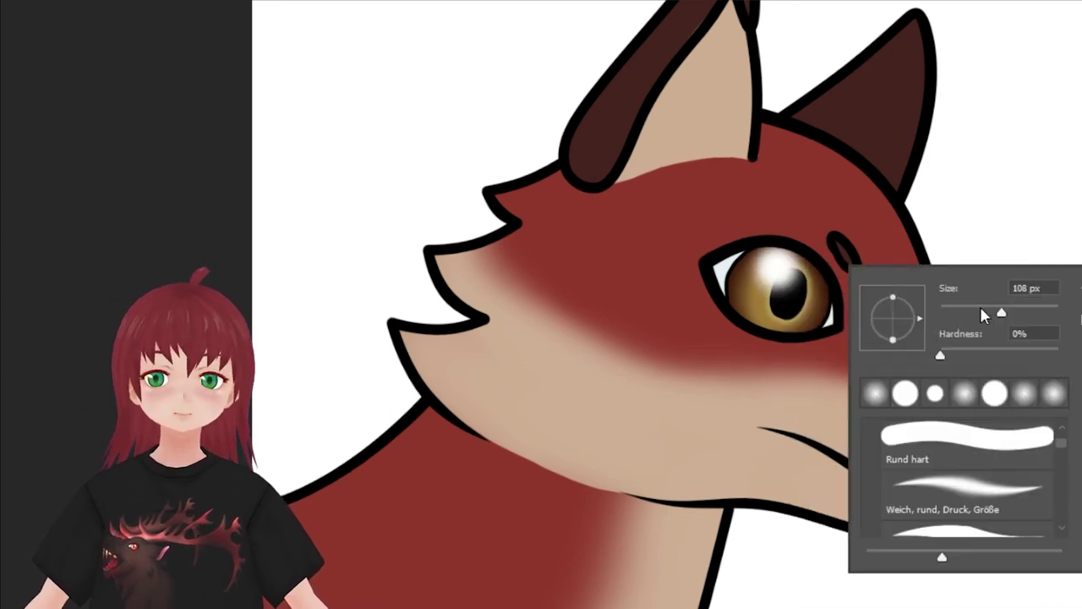
pyautogui.press('Return')
pyautogui.click(783, 269)
# - Try a small glint on the pupil's right, undo it, and zoom out to the whole image
pyautogui.rightClick(892, 337)
pyautogui.press('F5')
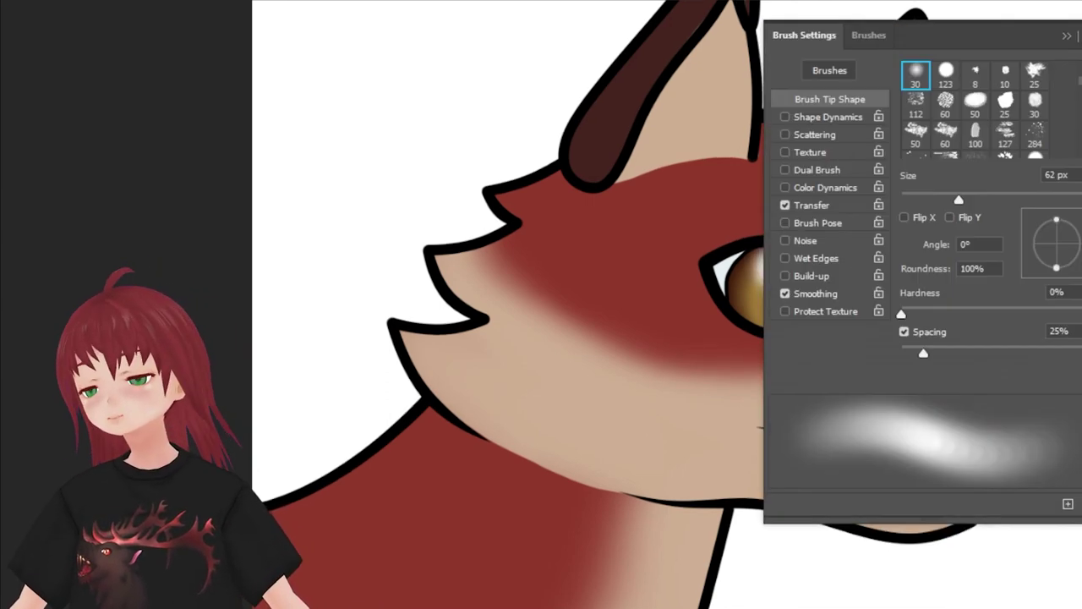
pyautogui.press('F5')
pyautogui.click(818, 287)
pyautogui.hotkey('ctrl', 'z')
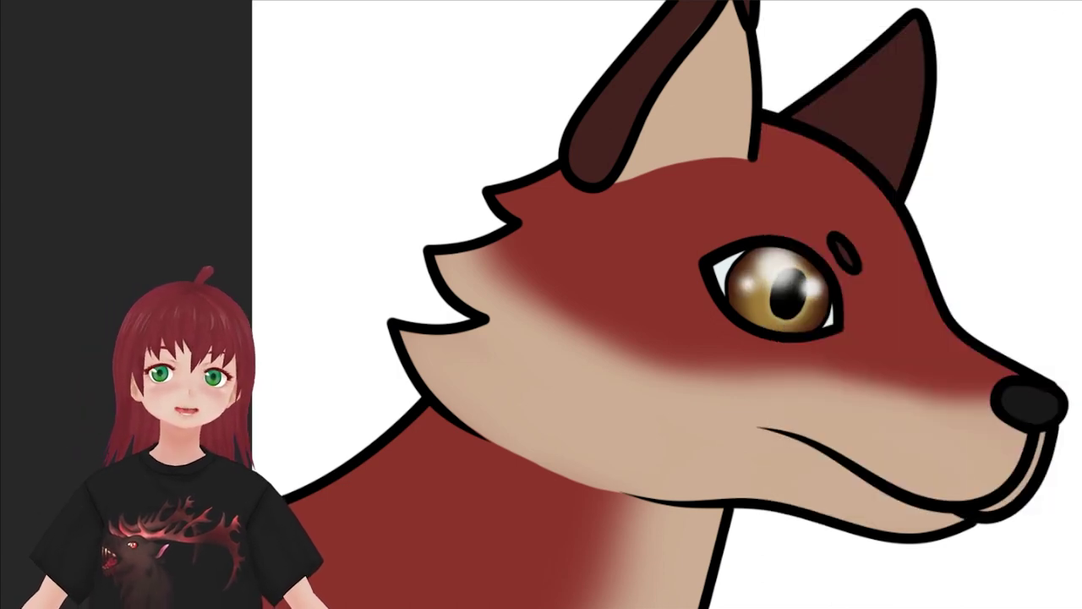
pyautogui.hotkey('ctrl', '0')
# - Hide the reference fox and airbrush dark red over the muzzle, neck, chest, front leg and belly
pyautogui.press('Delete')
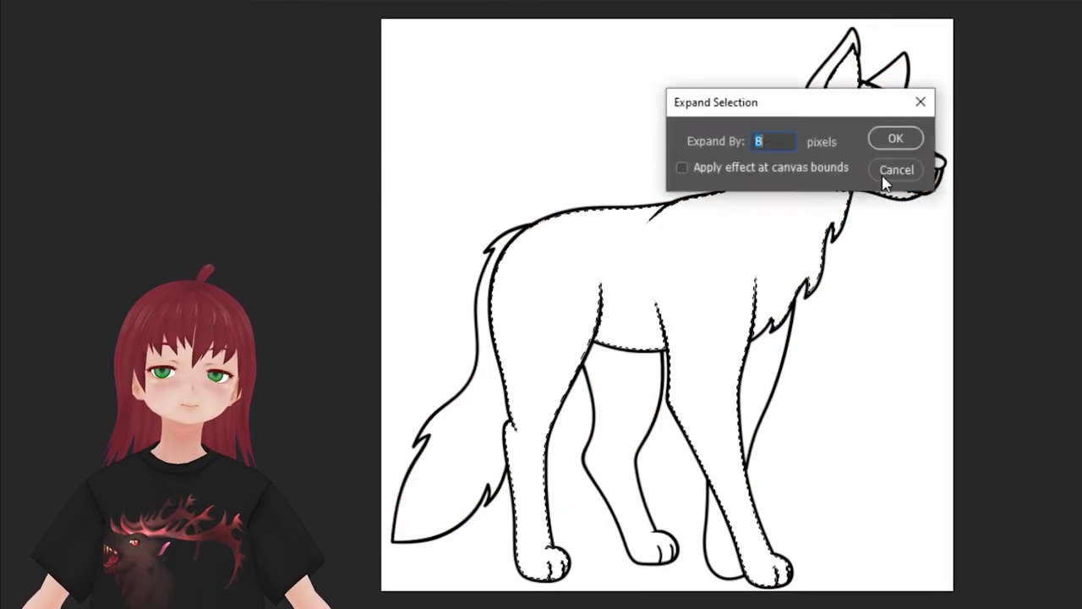
pyautogui.rightClick(903, 249)
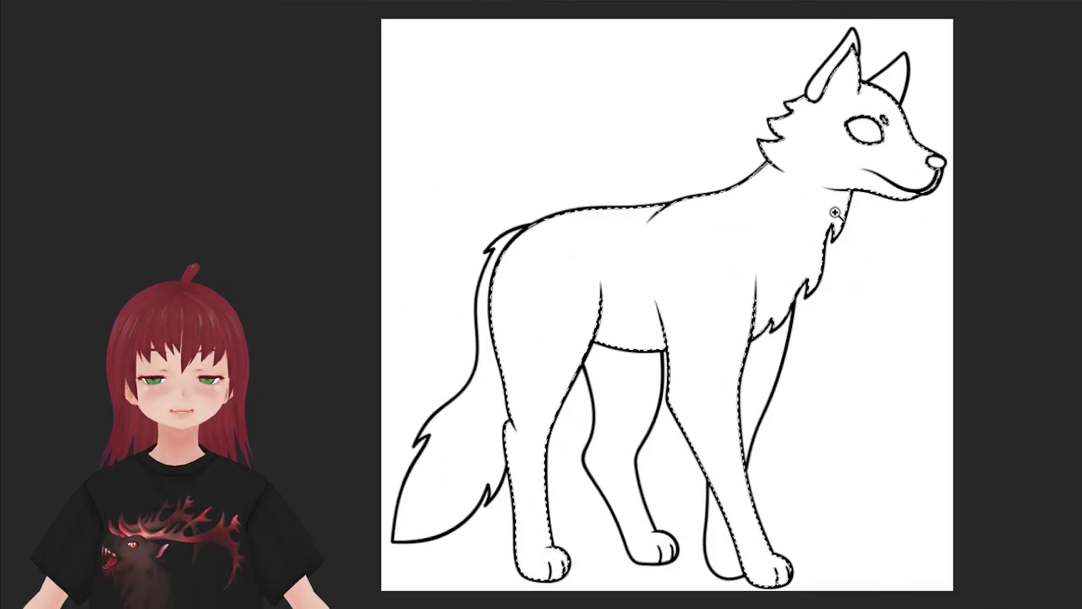
pyautogui.moveTo(954, 169)
pyautogui.mouseDown()
pyautogui.moveTo(923, 206)
pyautogui.moveTo(558, 338)
pyautogui.moveTo(597, 327)
pyautogui.mouseUp()
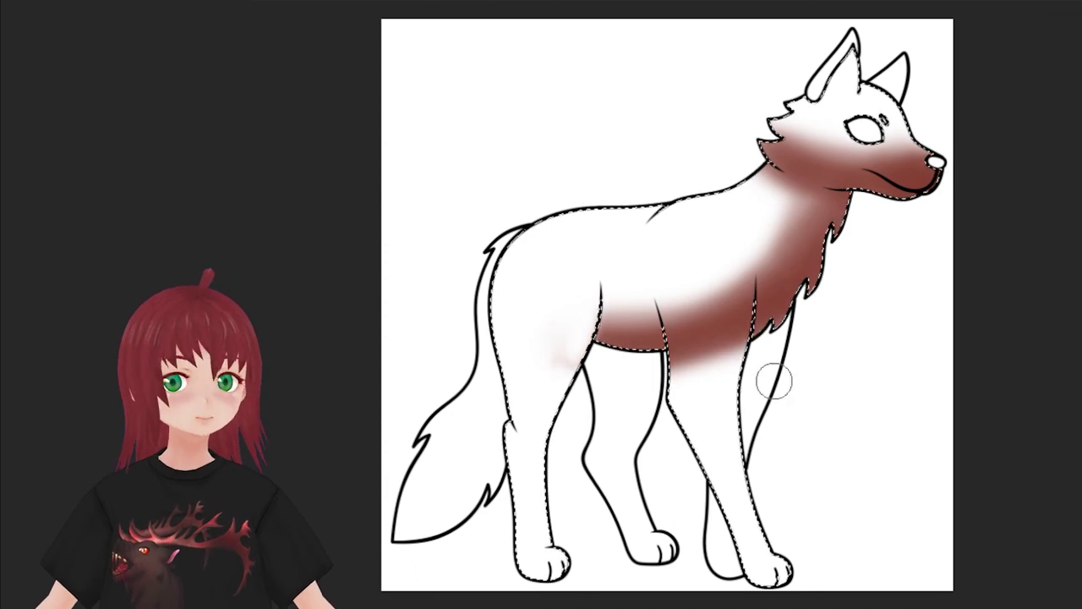
pyautogui.moveTo(774, 383)
pyautogui.mouseDown()
pyautogui.moveTo(739, 575)
pyautogui.moveTo(761, 575)
pyautogui.moveTo(710, 323)
pyautogui.moveTo(686, 304)
pyautogui.moveTo(727, 246)
pyautogui.moveTo(778, 254)
pyautogui.moveTo(763, 494)
pyautogui.mouseUp()
pyautogui.moveTo(795, 254)
pyautogui.mouseDown()
pyautogui.moveTo(778, 211)
pyautogui.moveTo(768, 299)
pyautogui.moveTo(732, 234)
pyautogui.mouseUp()
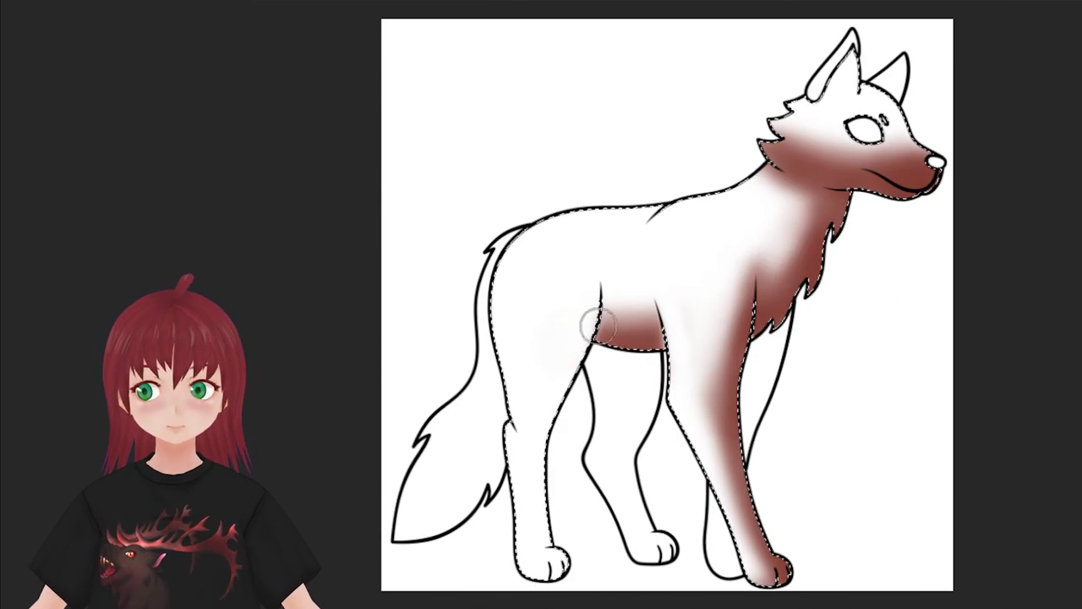
pyautogui.moveTo(597, 324)
pyautogui.mouseDown()
pyautogui.moveTo(527, 575)
pyautogui.moveTo(536, 570)
pyautogui.mouseUp()
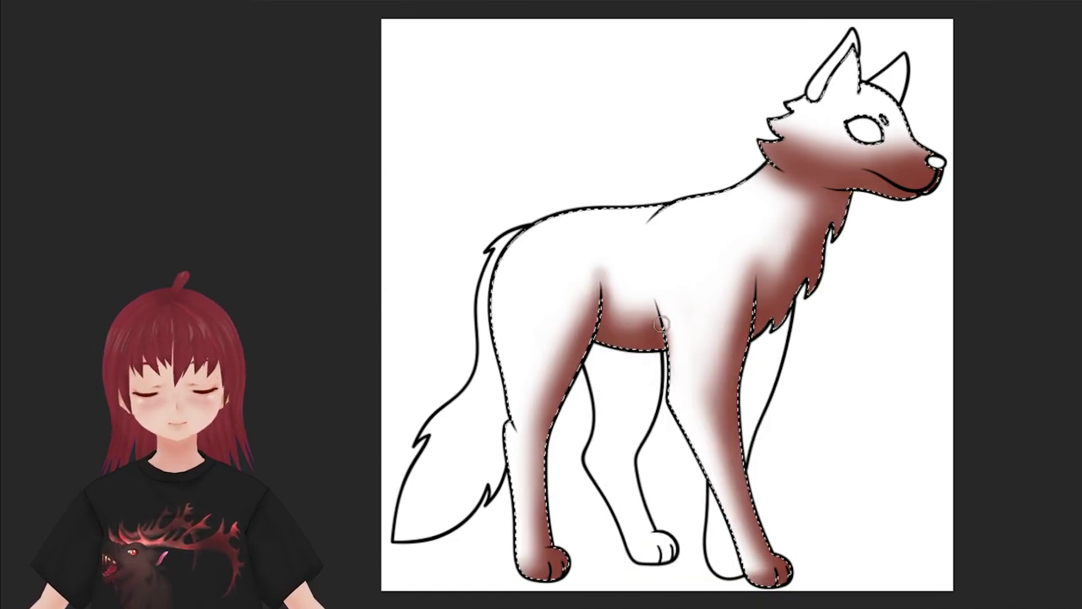
# - Switch to the hard round brush preset and clear the selection
pyautogui.rightClick(700, 305)
pyautogui.click(800, 554)
pyautogui.press('Escape')
pyautogui.hotkey('ctrl', 'd')
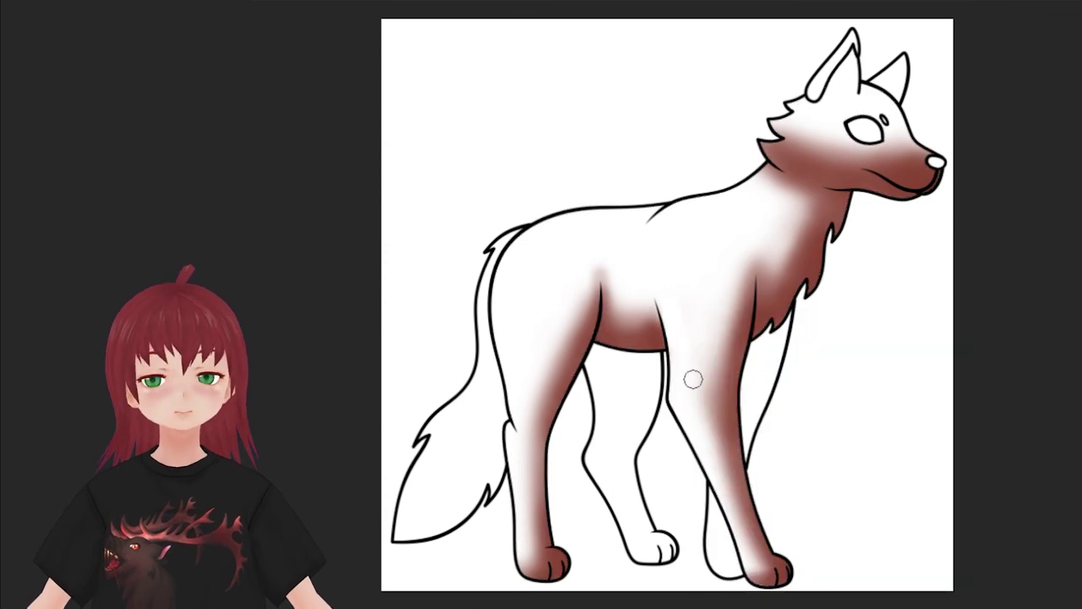
# - Reload the wolf selection and shade the ears, far legs, paws and tail tip dark red
pyautogui.hotkey('shift', 'ctrl', 'd')
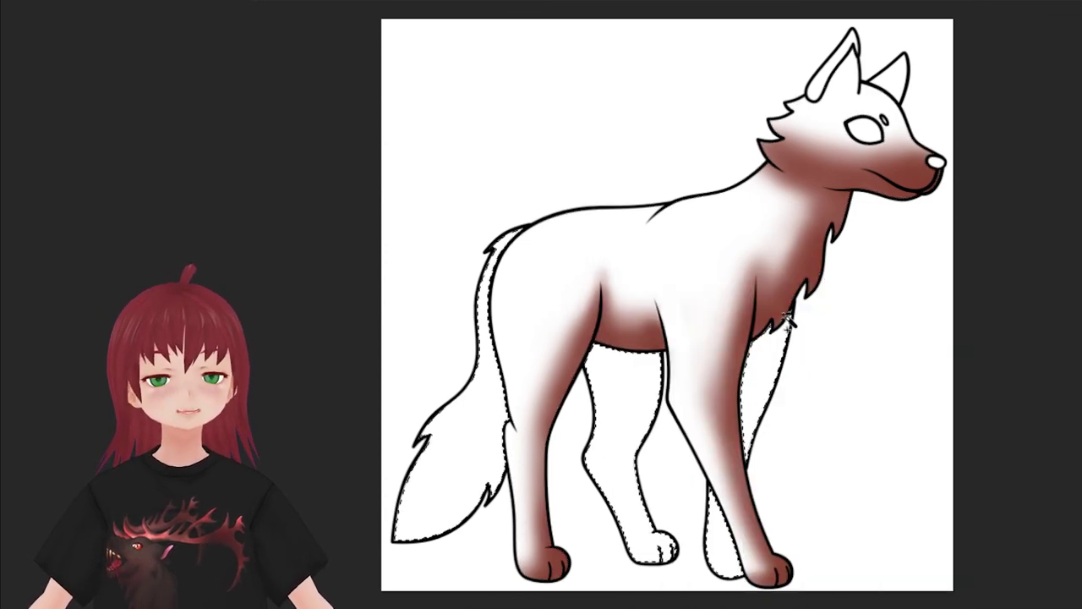
pyautogui.moveTo(816, 95)
pyautogui.mouseDown()
pyautogui.moveTo(856, 46)
pyautogui.moveTo(913, 60)
pyautogui.mouseUp()
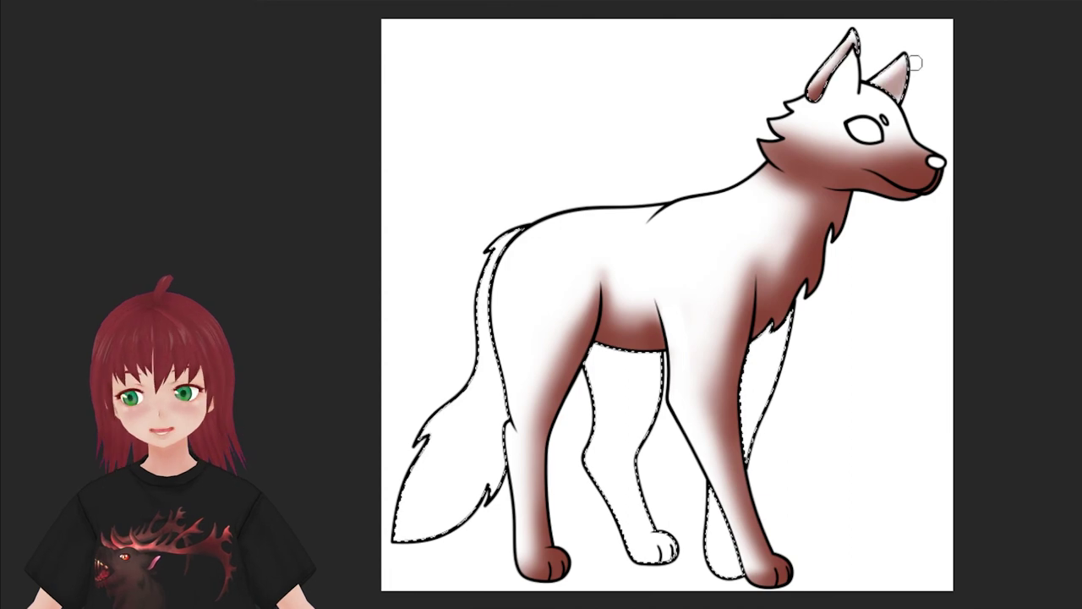
pyautogui.rightClick(833, 375)
pyautogui.press('Escape')
pyautogui.moveTo(770, 355)
pyautogui.mouseDown()
pyautogui.moveTo(758, 483)
pyautogui.moveTo(713, 573)
pyautogui.mouseUp()
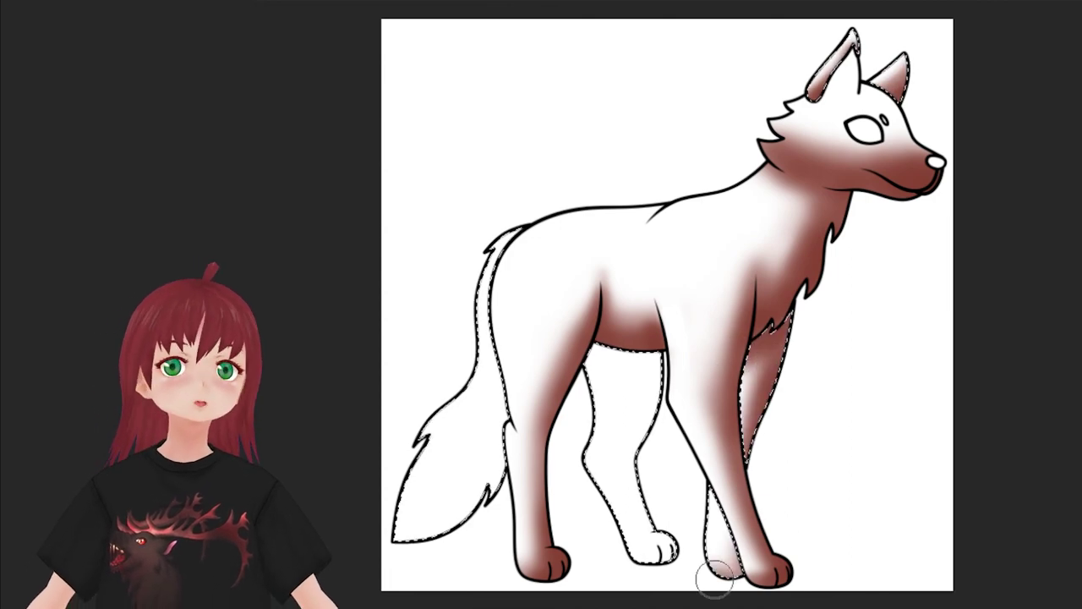
pyautogui.moveTo(626, 355); pyautogui.dragTo(609, 474)
pyautogui.moveTo(642, 363)
pyautogui.mouseDown()
pyautogui.moveTo(675, 511)
pyautogui.moveTo(652, 491)
pyautogui.moveTo(660, 554)
pyautogui.moveTo(715, 584)
pyautogui.mouseUp()
pyautogui.moveTo(440, 529)
pyautogui.mouseDown()
pyautogui.moveTo(388, 468)
pyautogui.moveTo(431, 556)
pyautogui.moveTo(529, 370)
pyautogui.mouseUp()
# - Adjust the brush settings and select the head area for further shading
pyautogui.rightClick(529, 369)
pyautogui.press('Return')
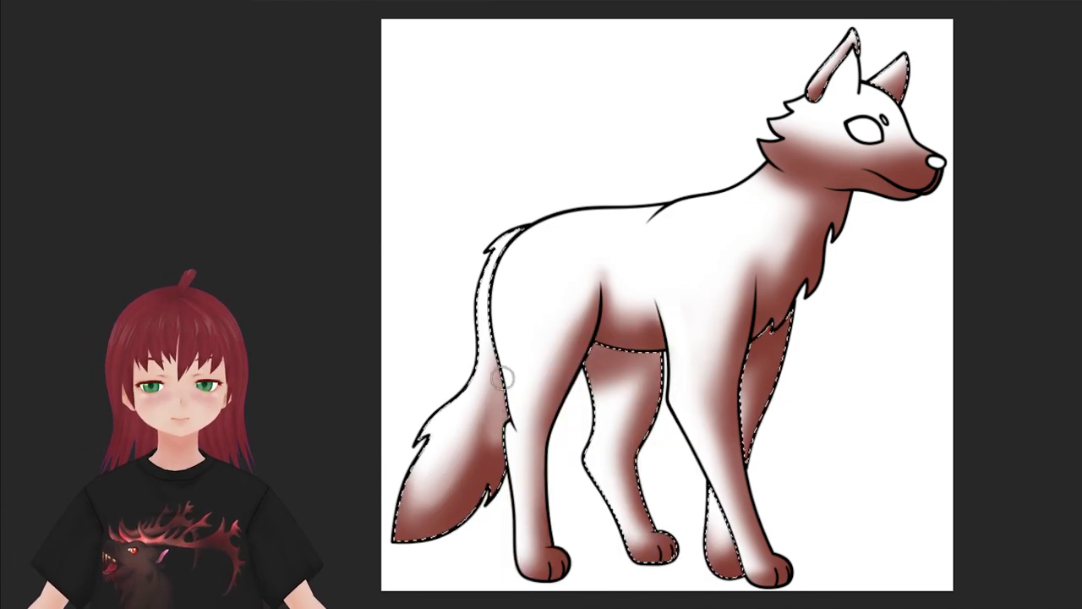
pyautogui.hotkey('ctrl', 'h')
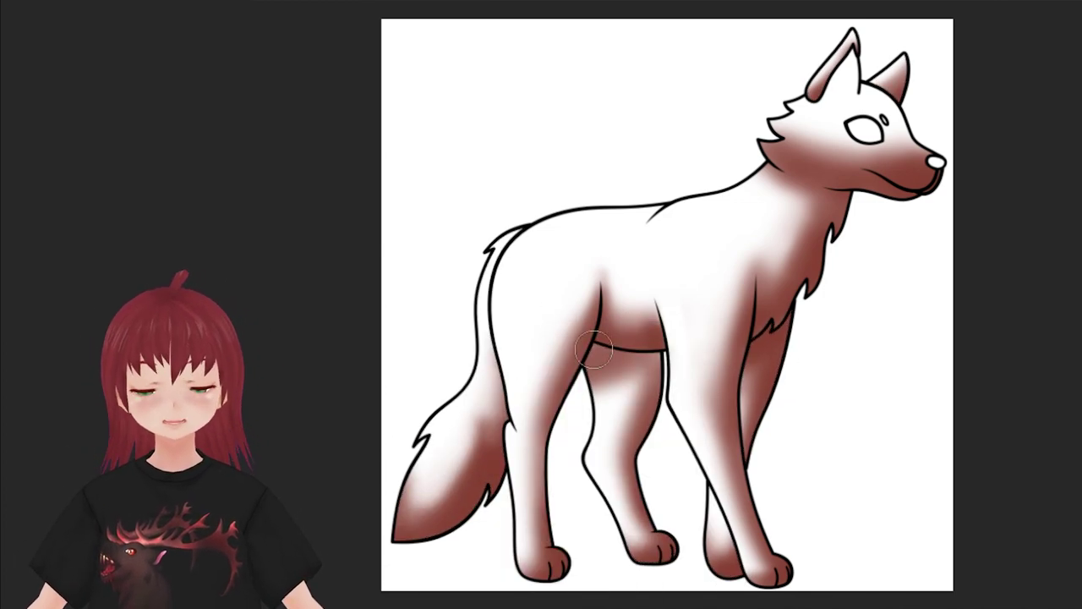
pyautogui.hotkey('ctrl', 'h')
pyautogui.hotkey('ctrl', 'h')
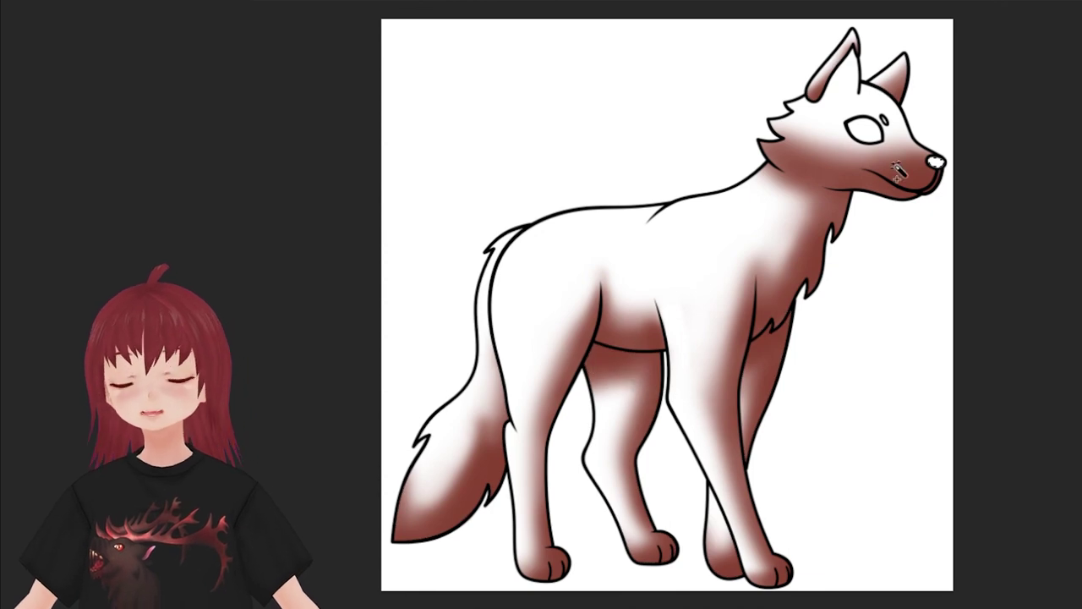
pyautogui.click(892, 138)
pyautogui.rightClick(898, 241)
pyautogui.press('Return')
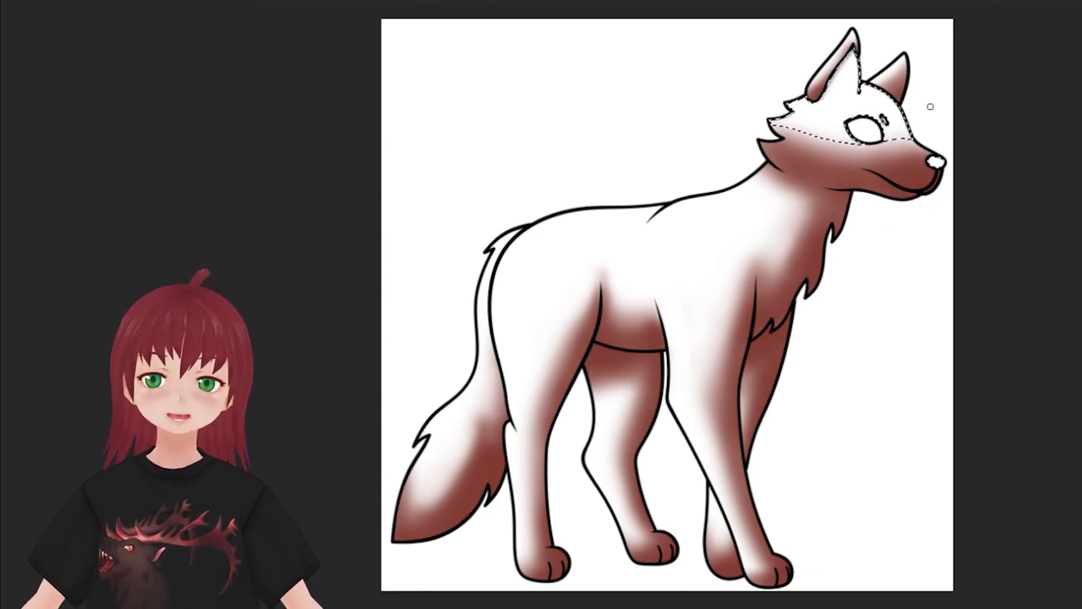
pyautogui.rightClick(898, 241)
pyautogui.press('Return')
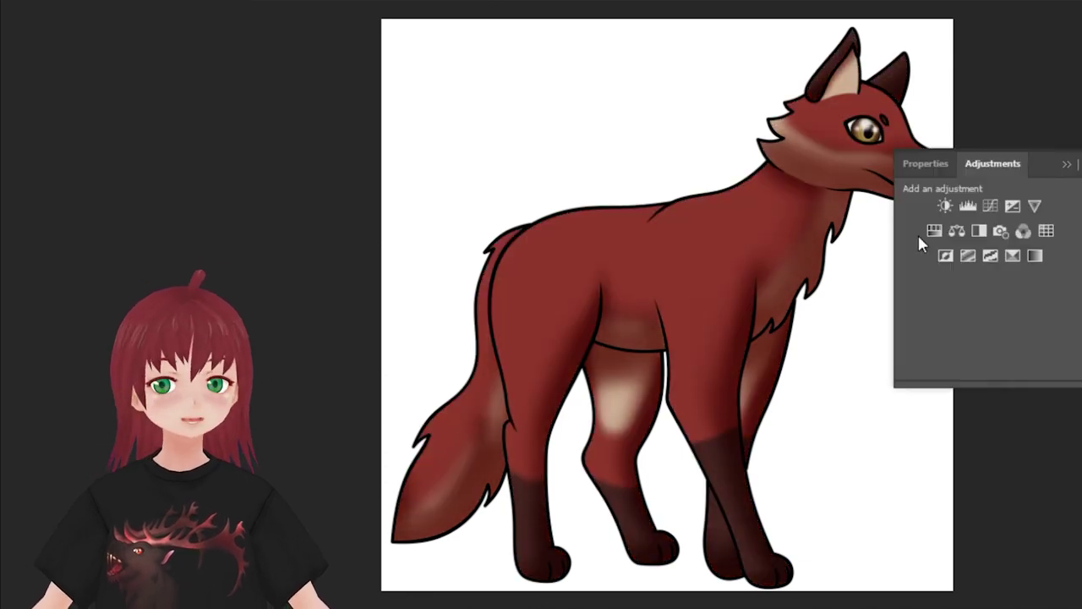
# - Add a Hue/Saturation adjustment with Saturation -9 and Lightness -25 to darken the wolf
pyautogui.click(917, 232)
pyautogui.scroll(-1, 983, 335)
pyautogui.moveTo(990, 328); pyautogui.dragTo(962, 327)
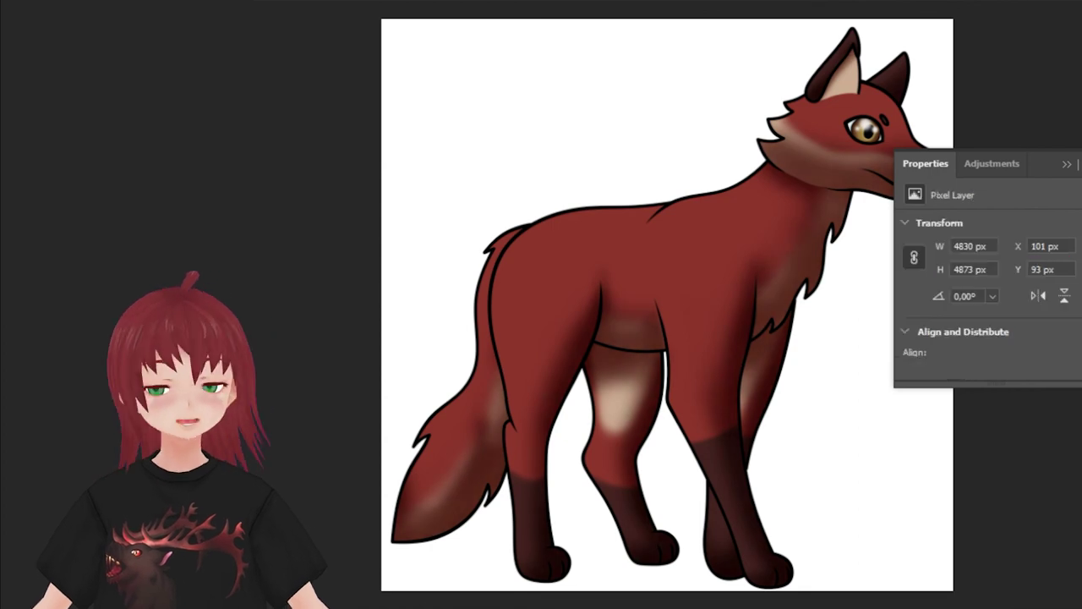
# - Select the wolf's body, neck and head, then airbrush soft highlights along the back and rump
pyautogui.moveTo(587, 249)
pyautogui.mouseDown()
pyautogui.moveTo(643, 287)
pyautogui.moveTo(812, 135)
pyautogui.mouseUp()
pyautogui.moveTo(761, 178); pyautogui.dragTo(702, 338)
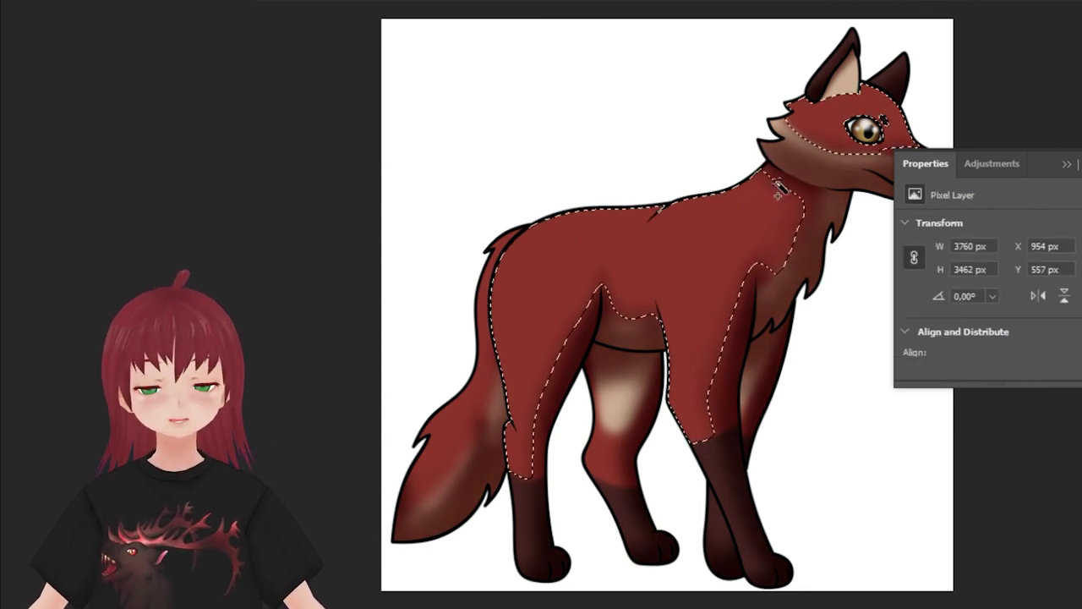
pyautogui.rightClick(727, 322)
pyautogui.press('[')
pyautogui.press('[')
pyautogui.press('[')
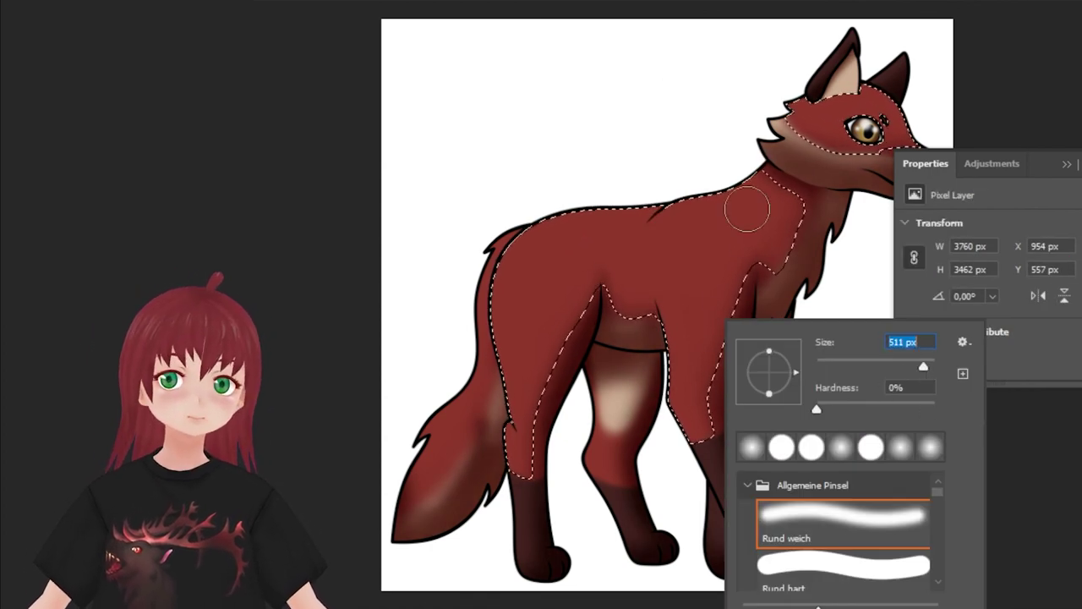
pyautogui.moveTo(744, 212)
pyautogui.mouseDown()
pyautogui.moveTo(692, 194)
pyautogui.moveTo(507, 237)
pyautogui.mouseUp()
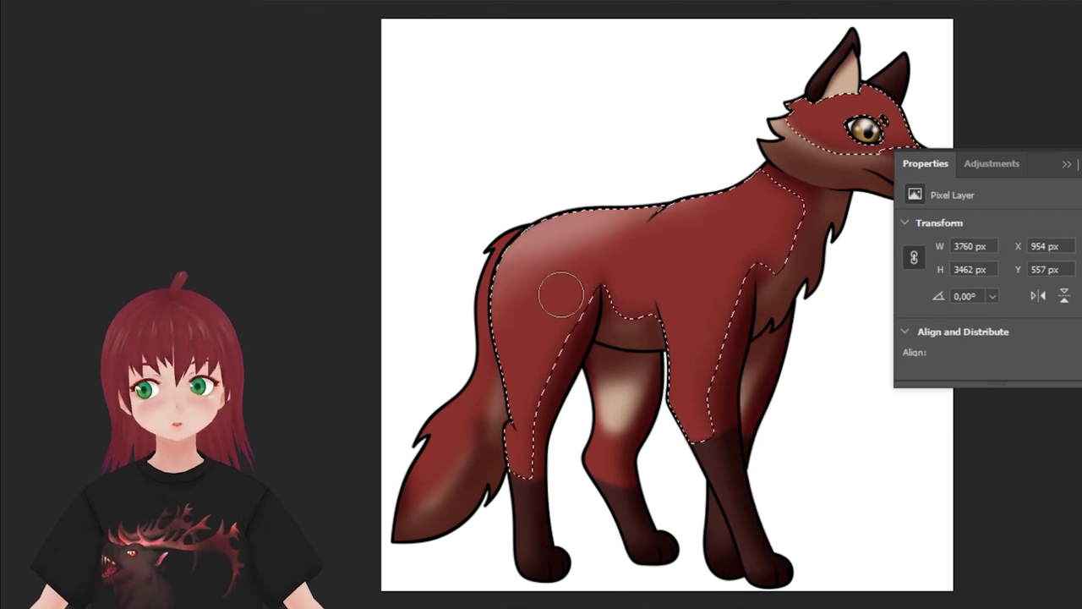
pyautogui.moveTo(510, 329); pyautogui.dragTo(623, 232)
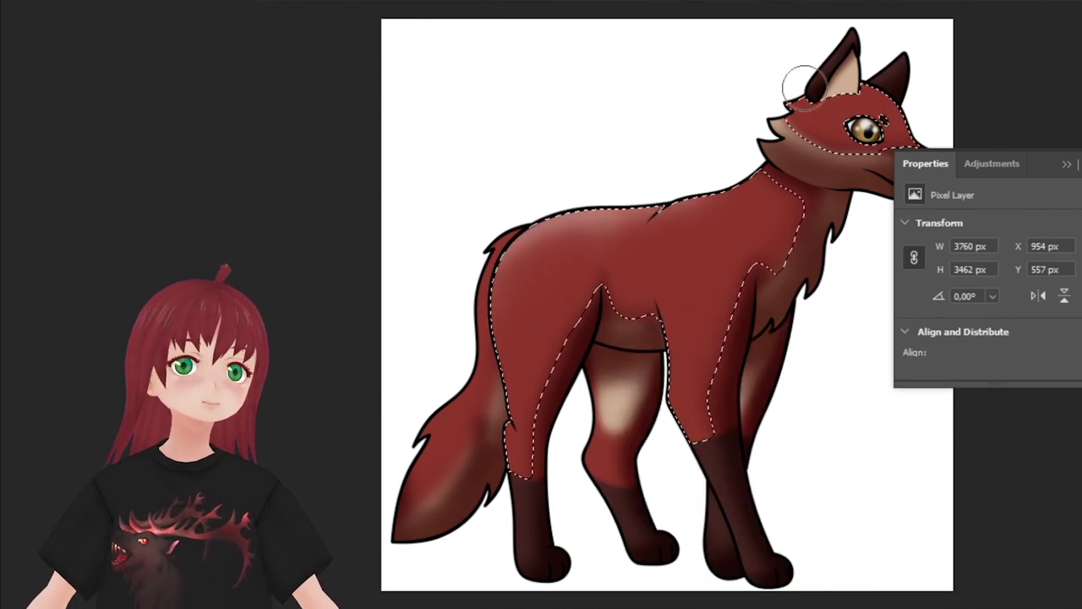
# - Select the legs, tail and back leg, expand by 8 pixels, and paint a soft shoulder highlight
pyautogui.moveTo(520, 490); pyautogui.dragTo(541, 566)
pyautogui.moveTo(718, 466); pyautogui.dragTo(701, 541)
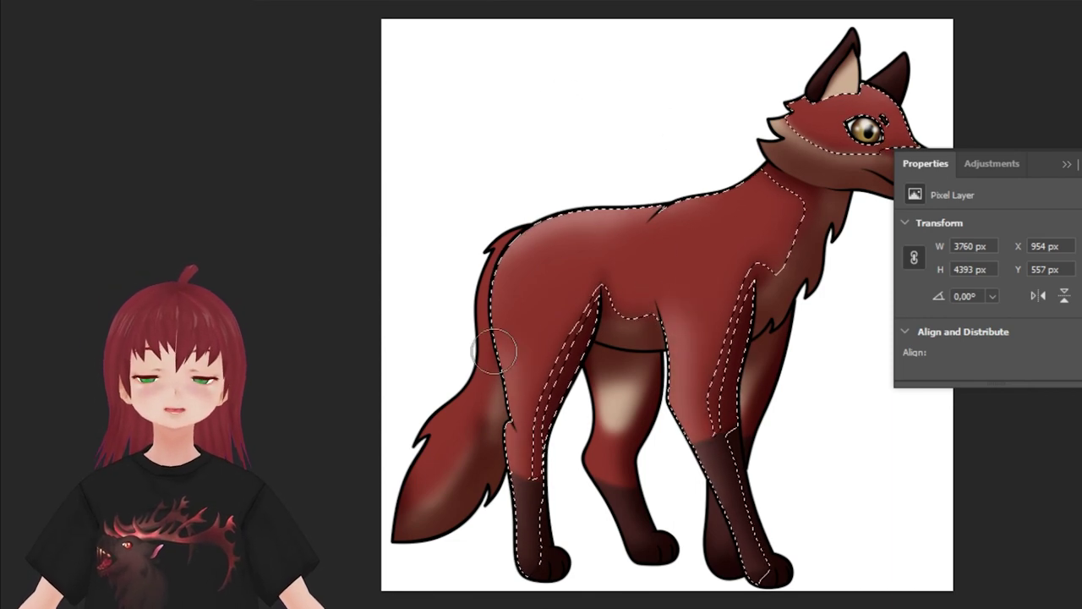
pyautogui.hotkey('ctrl', 'd')
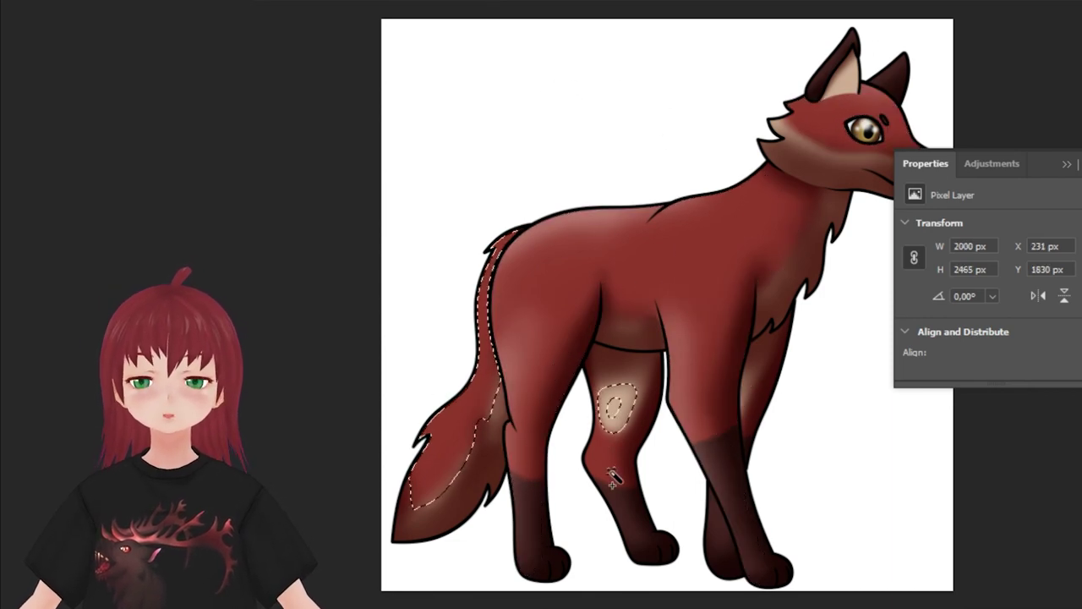
pyautogui.moveTo(614, 477); pyautogui.dragTo(621, 398)
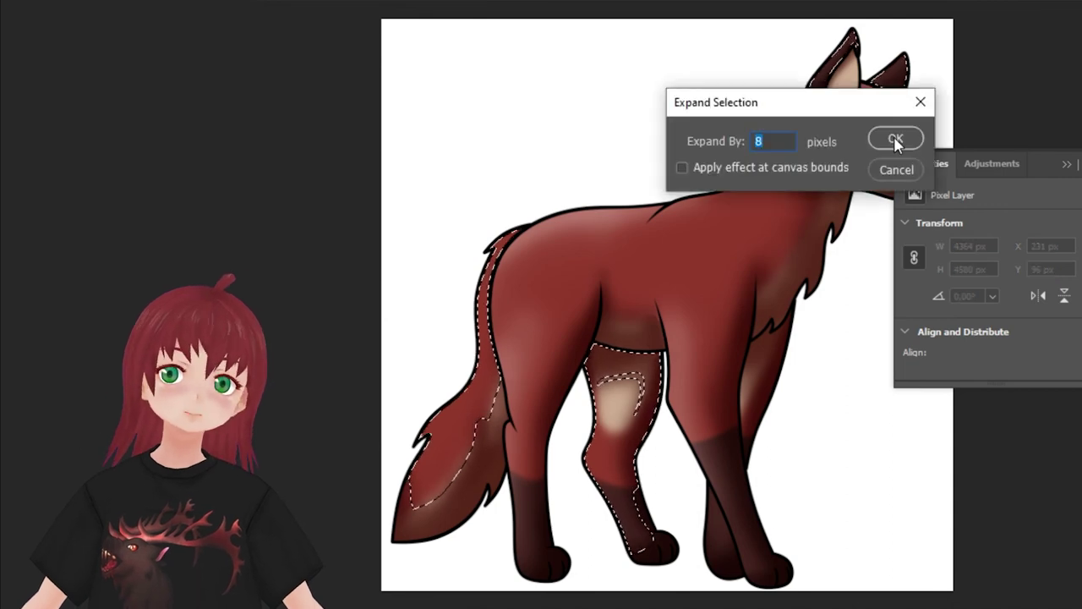
pyautogui.click(895, 141)
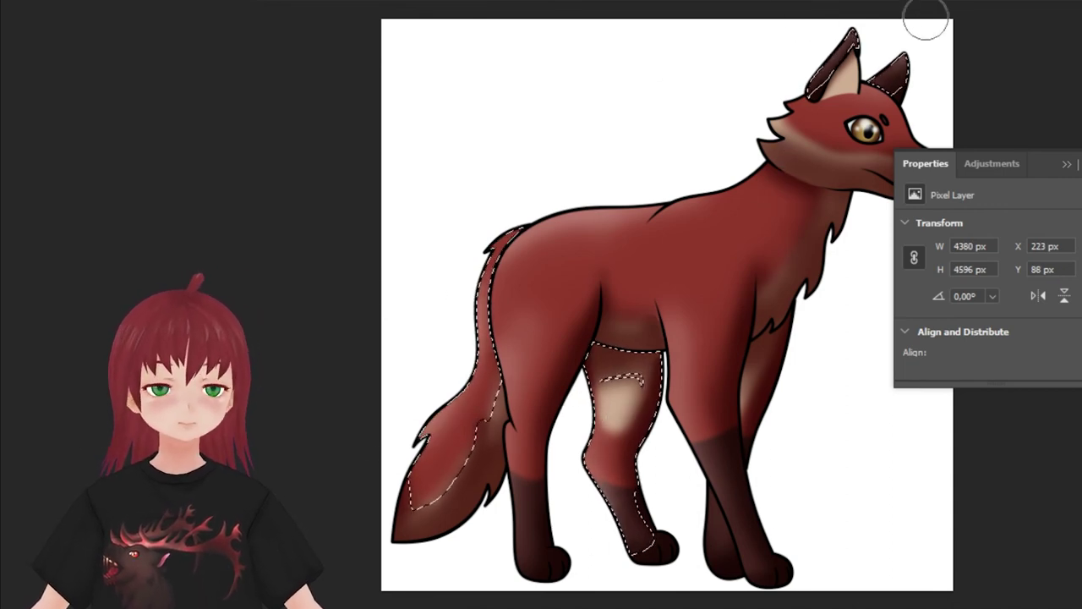
pyautogui.hotkey('ctrl', 'd')
pyautogui.moveTo(672, 262); pyautogui.dragTo(773, 206)
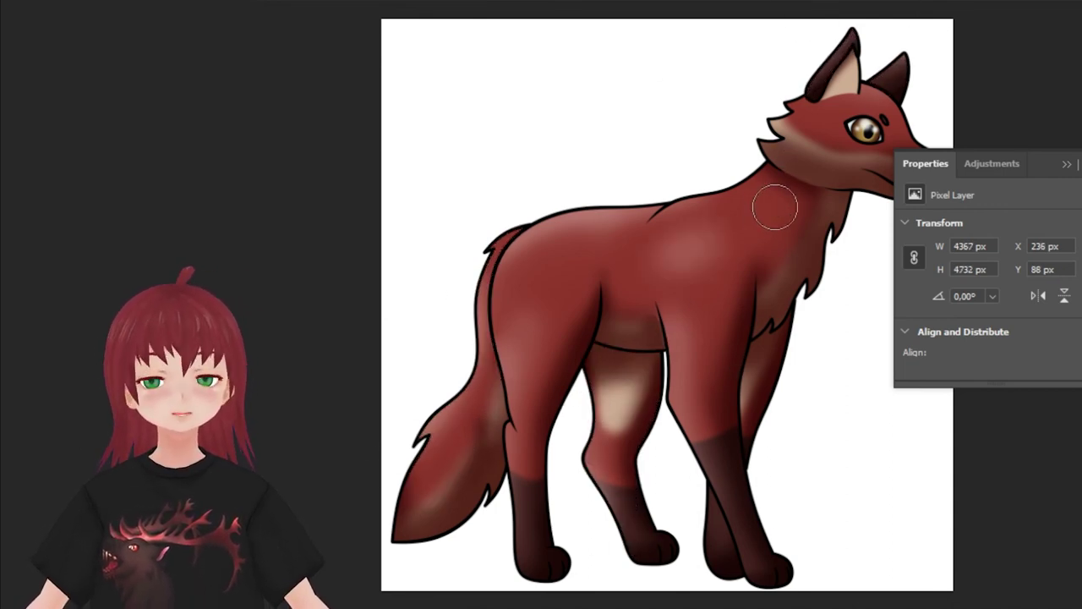
pyautogui.click(951, 174)
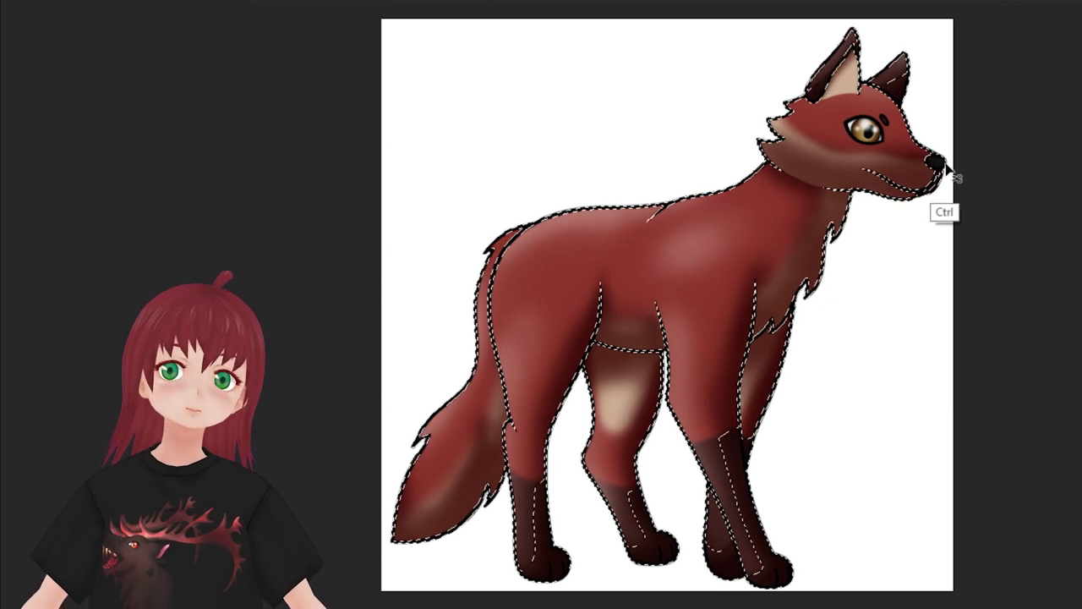